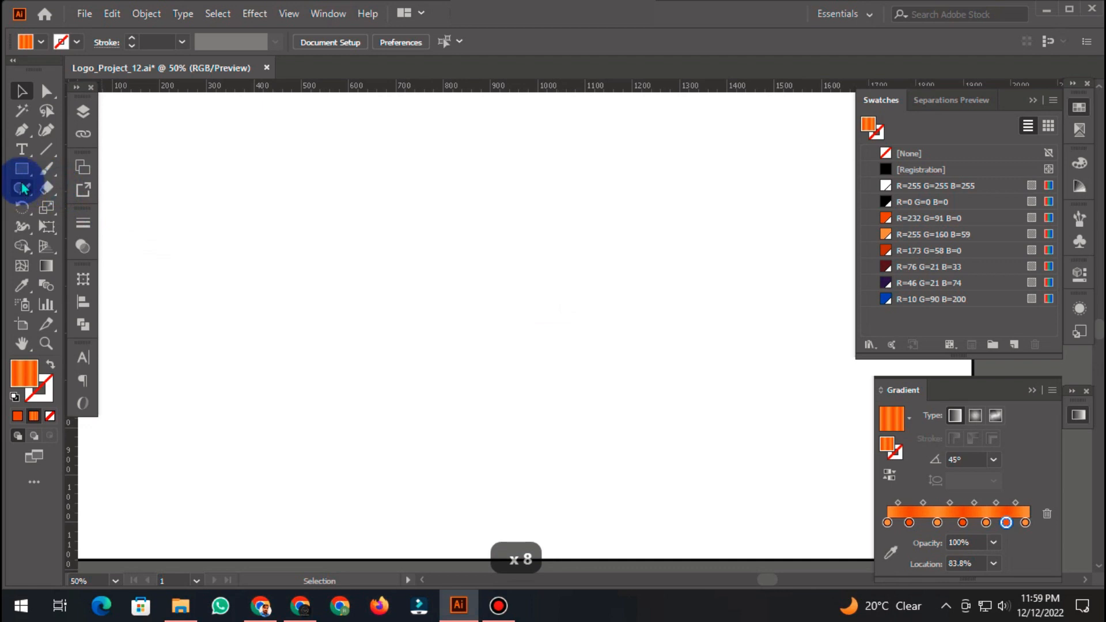
Step: Draw a square and rotate it 45° into a diamond about 250 px wide
click(22, 168)
drag(467, 232, 549, 315)
key(v)
drag(559, 228, 523, 193)
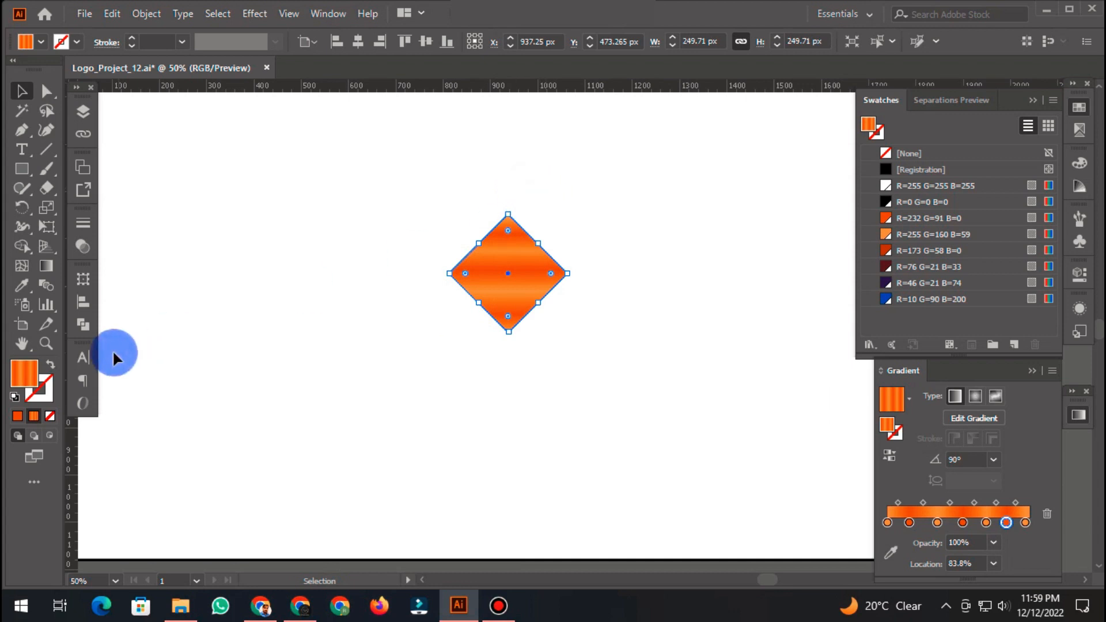
Step: Swap the diamond's orange gradient fill to its stroke and set the stroke weight to 3 mm
click(50, 367)
scroll(513, 279, up, 1)
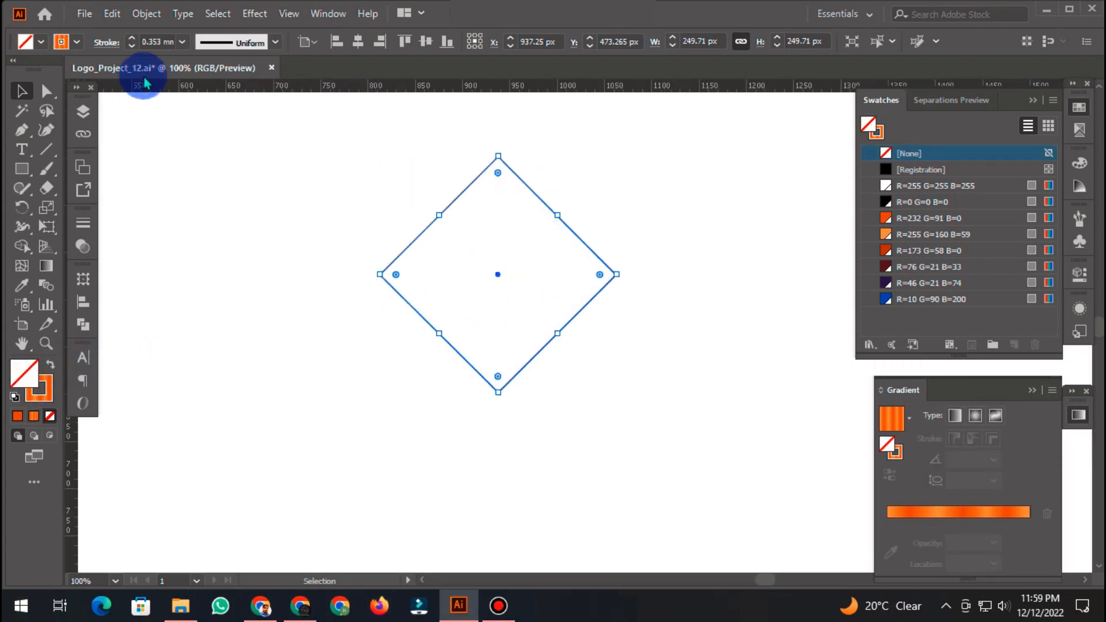
click(182, 41)
click(219, 219)
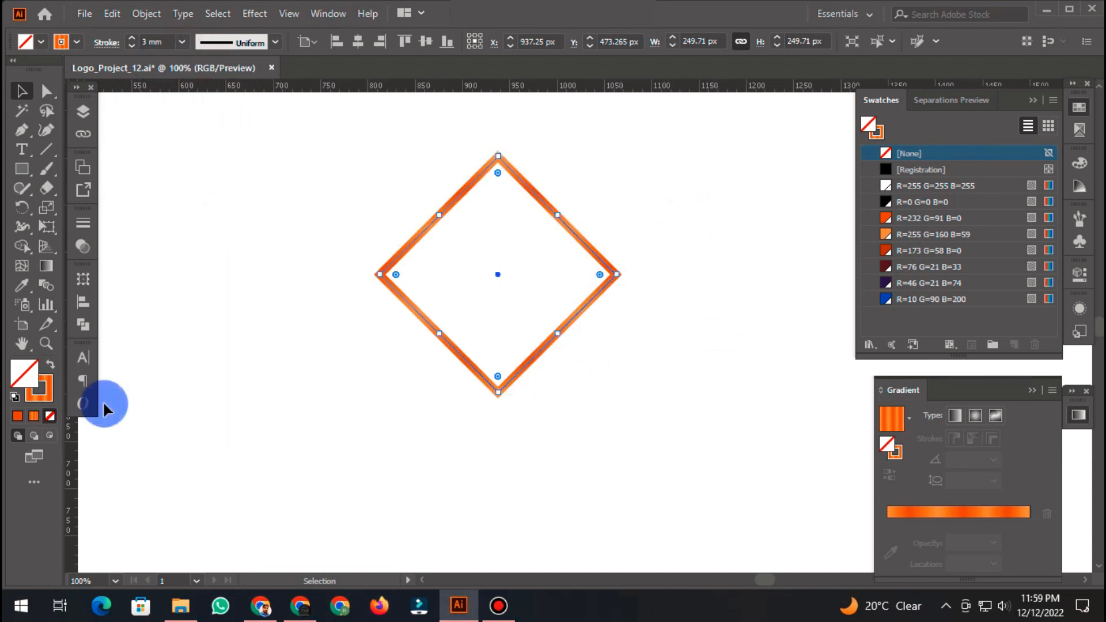
Step: Reduce the stroke gradient to two stops, light orange at the start and R=232 G=91 B=0 at location 100%
click(35, 386)
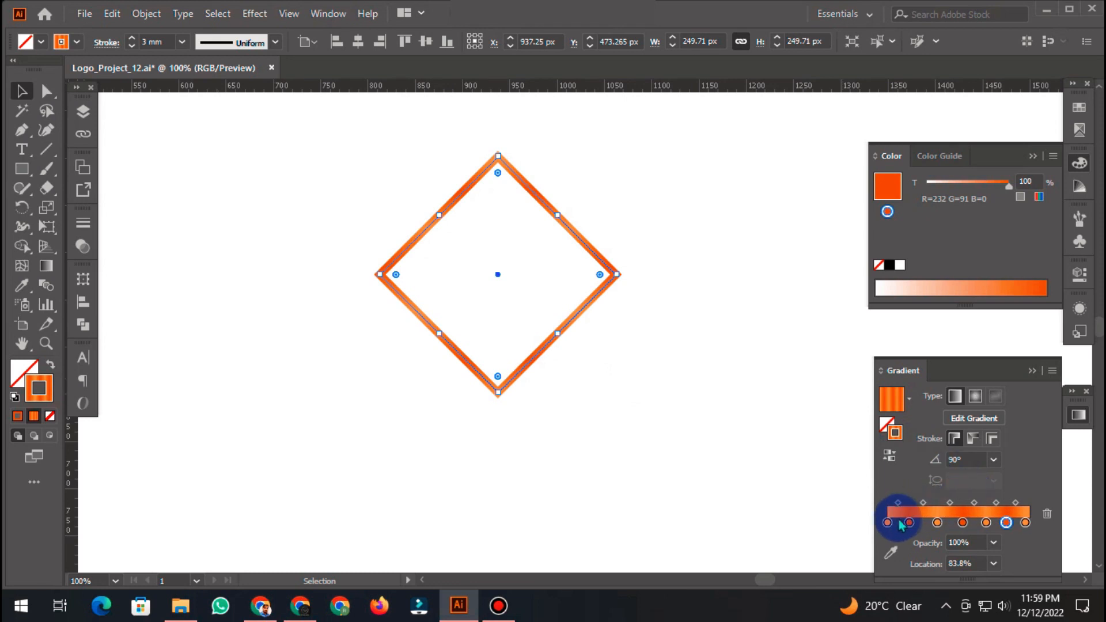
drag(909, 522, 908, 592)
drag(938, 523, 973, 593)
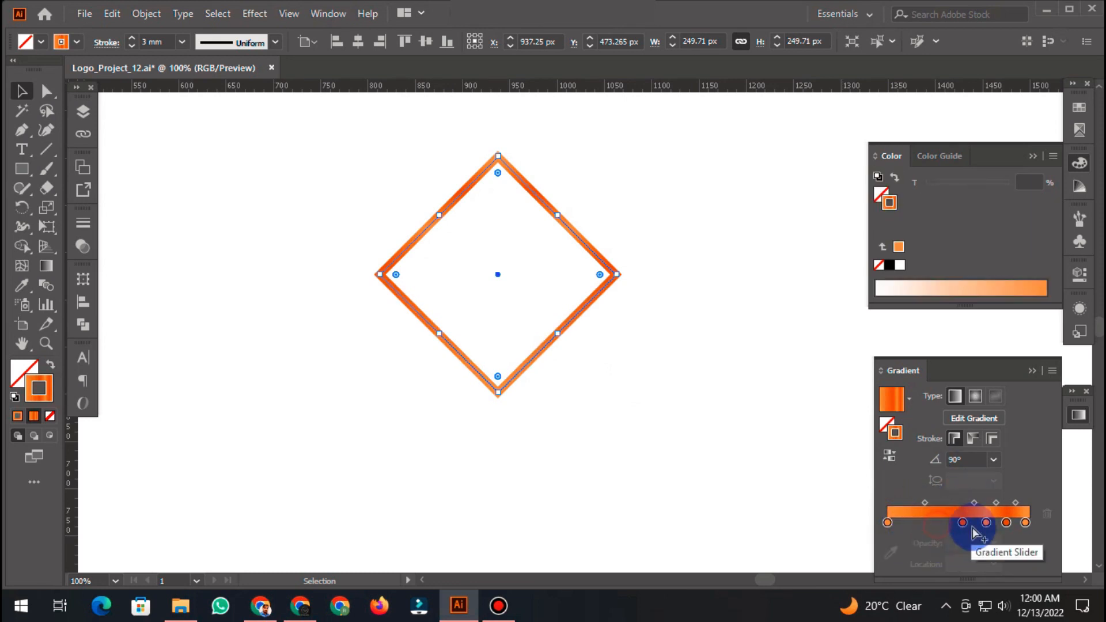
drag(963, 523, 1005, 568)
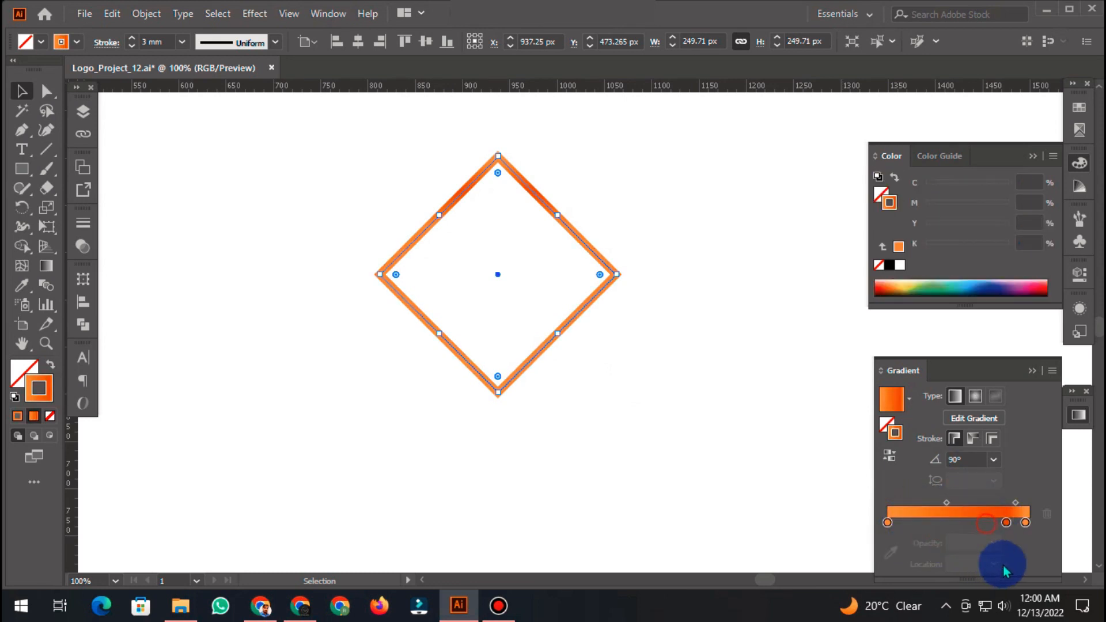
drag(1025, 523, 1032, 563)
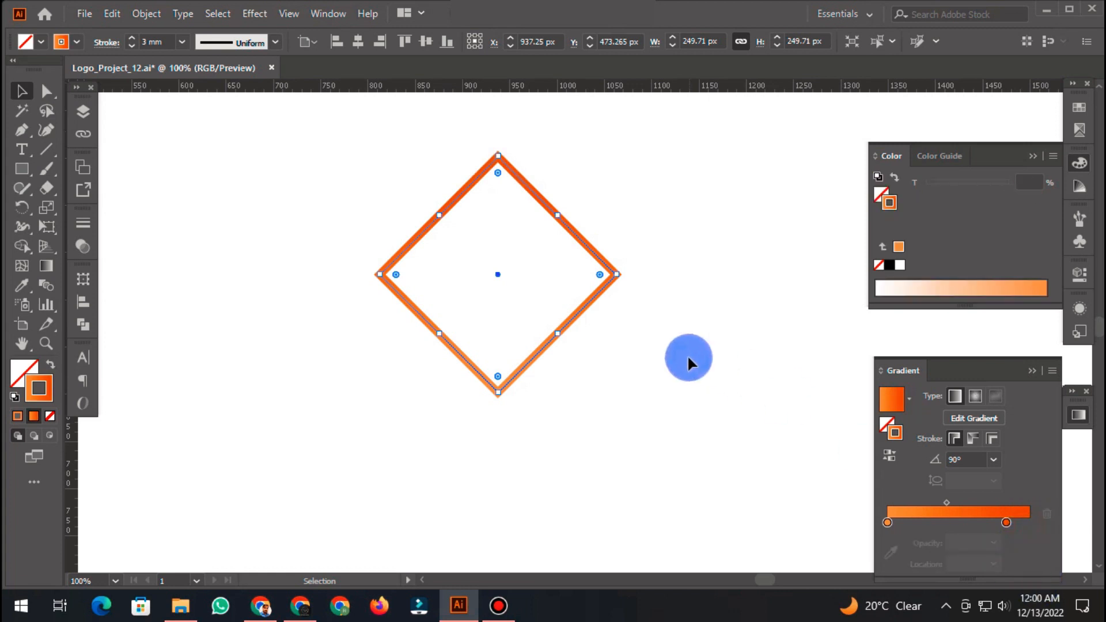
drag(1006, 524, 1079, 525)
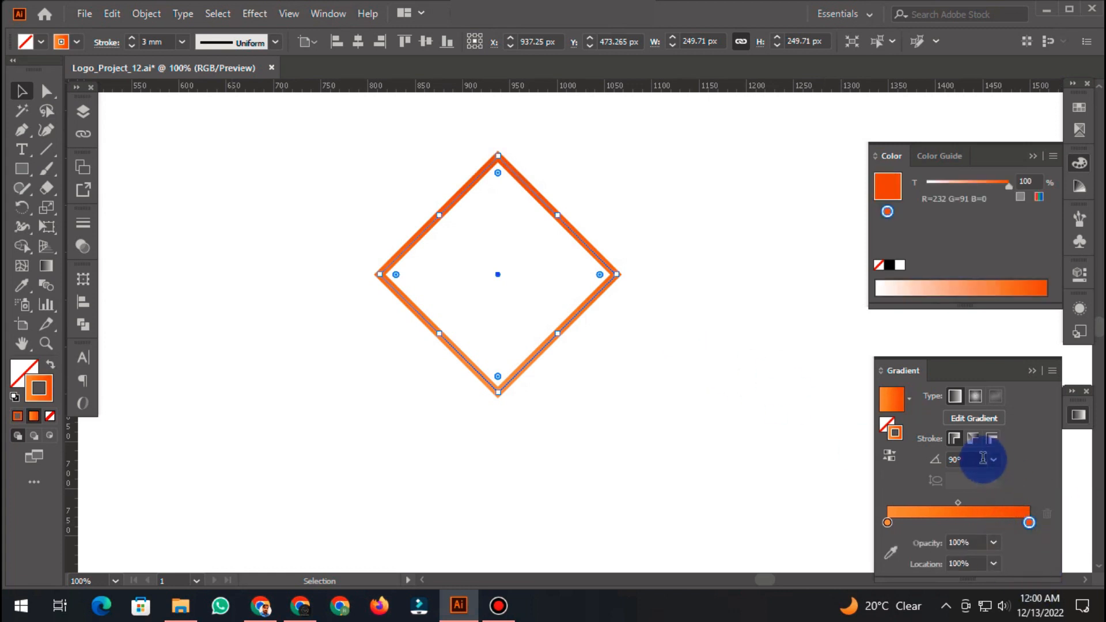
Step: Try the diamond's stroke gradient at an angle of 0°
click(961, 459)
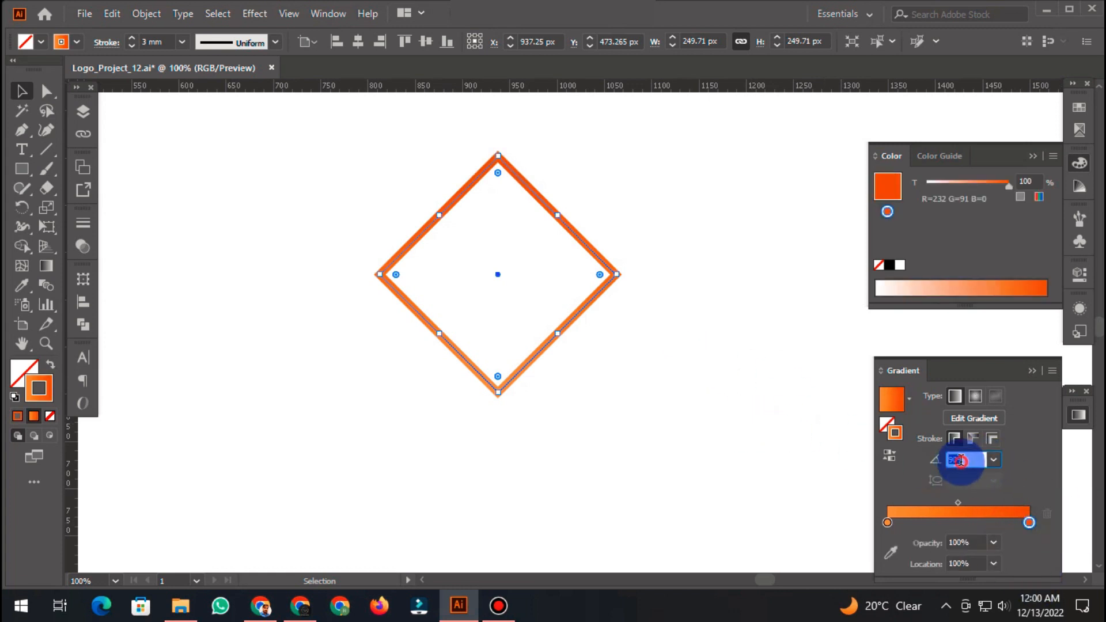
text(0)
key(Return)
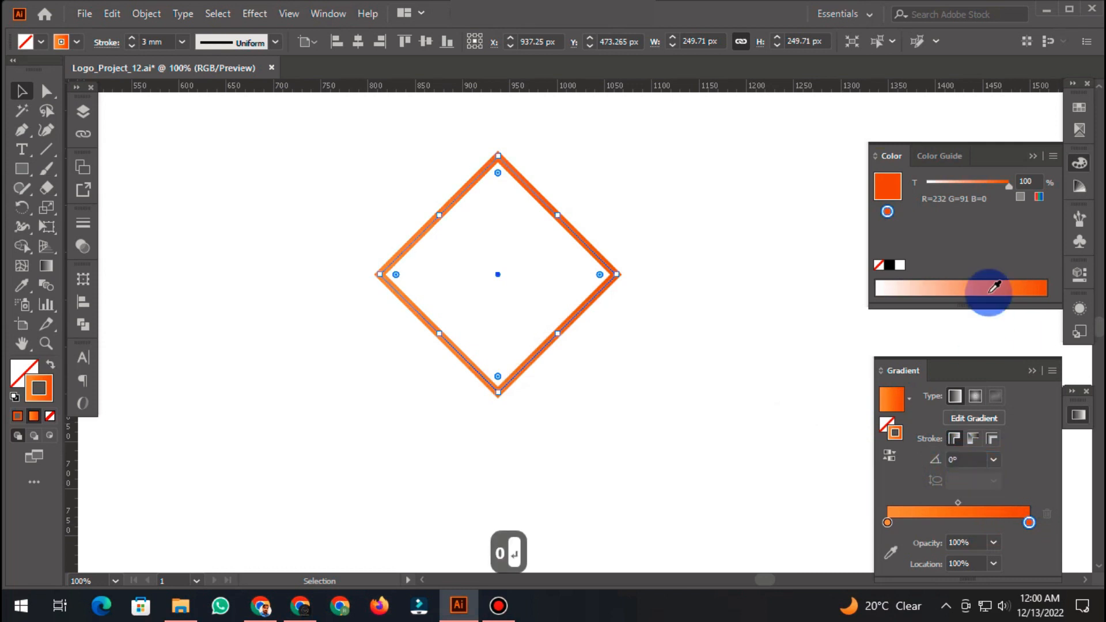
click(634, 330)
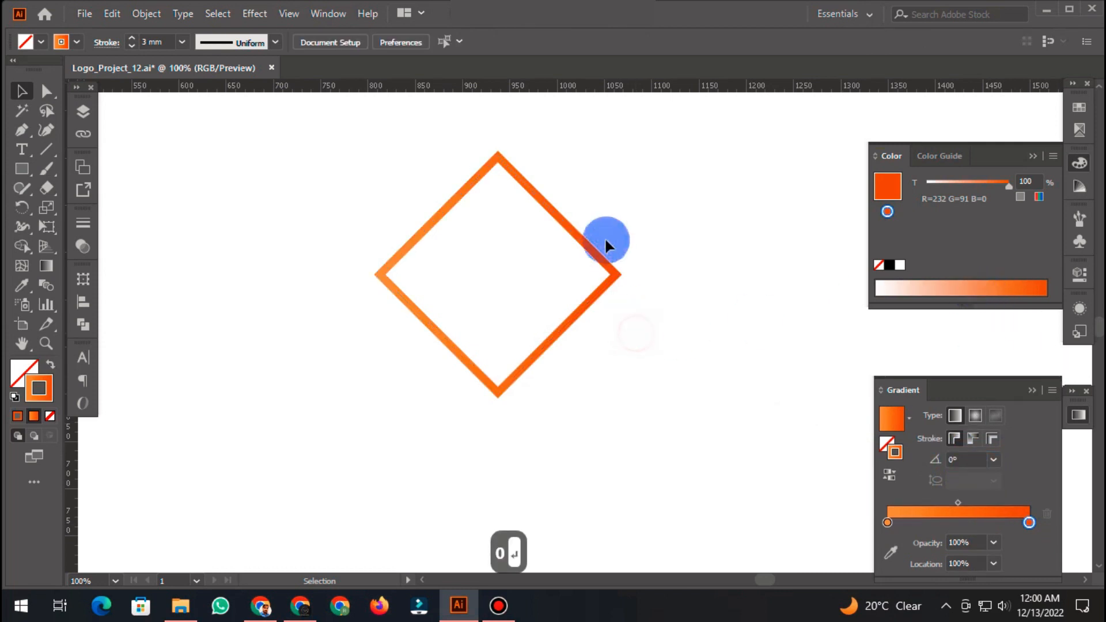
Step: Set the diamond's stroke gradient angle to -90°
click(564, 221)
click(965, 460)
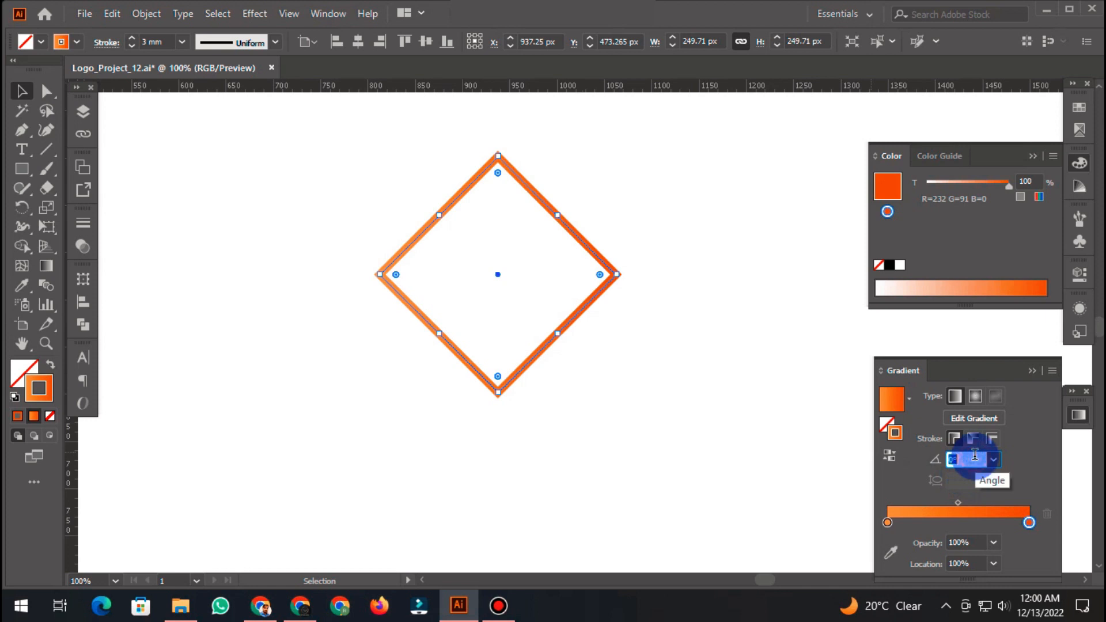
text(-90)
key(Return)
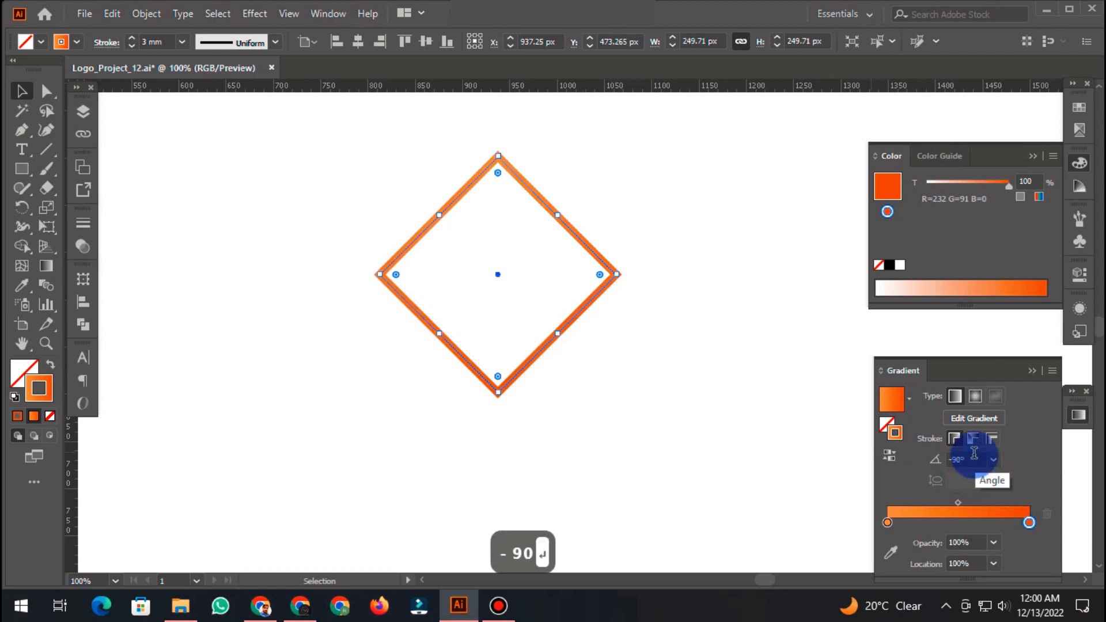
click(652, 173)
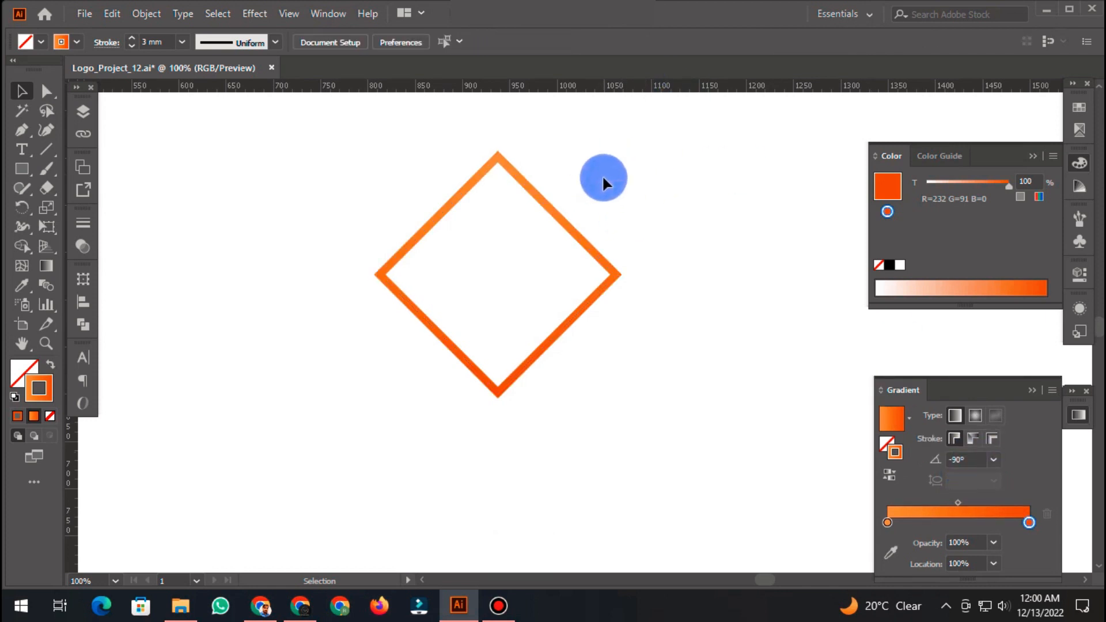
Step: Paste a copy of the diamond and align it horizontally and vertically centred on the original
click(524, 184)
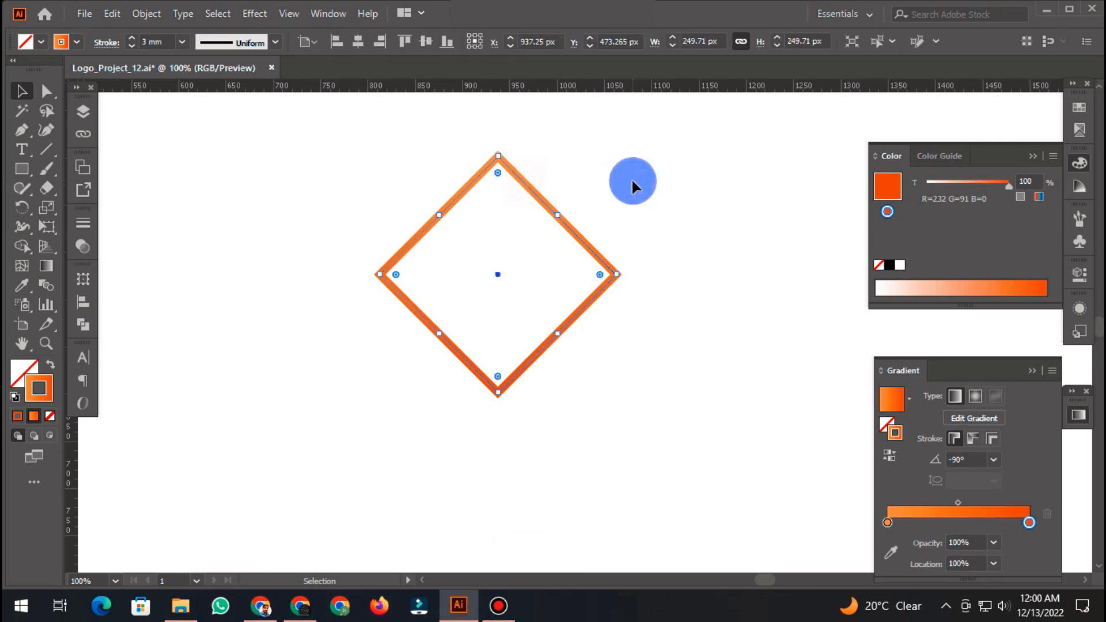
click(112, 14)
click(166, 93)
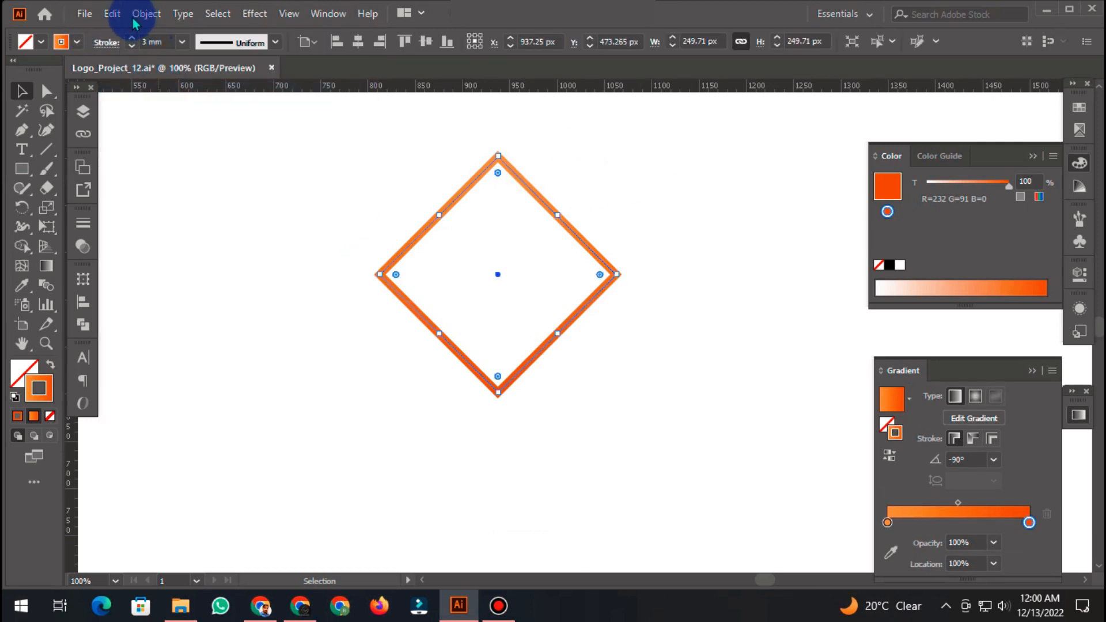
click(112, 13)
click(164, 104)
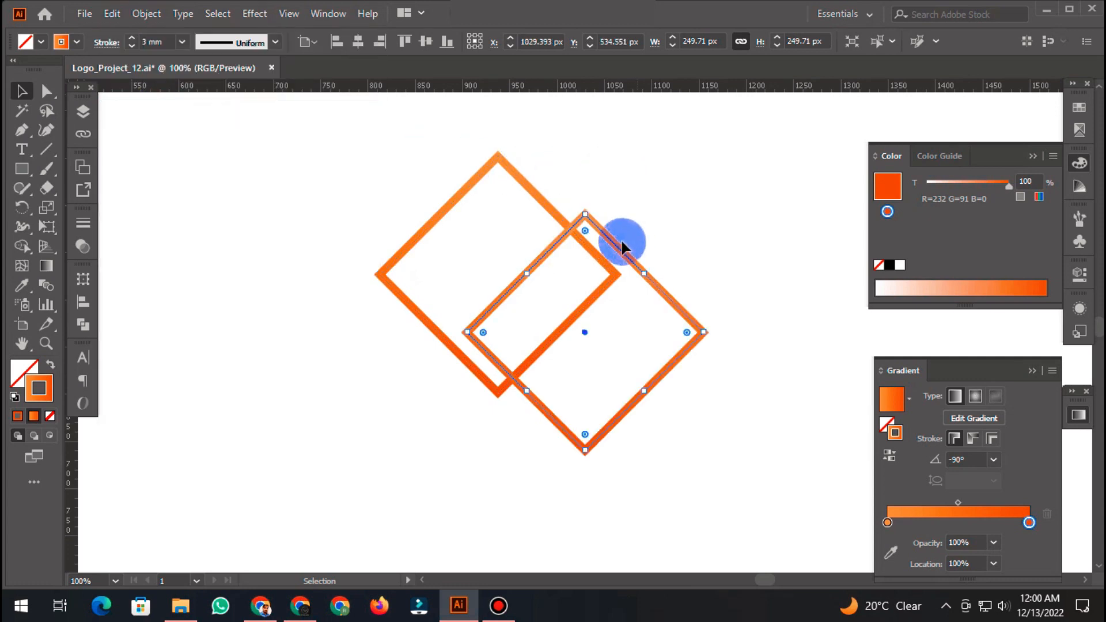
shift+click(517, 178)
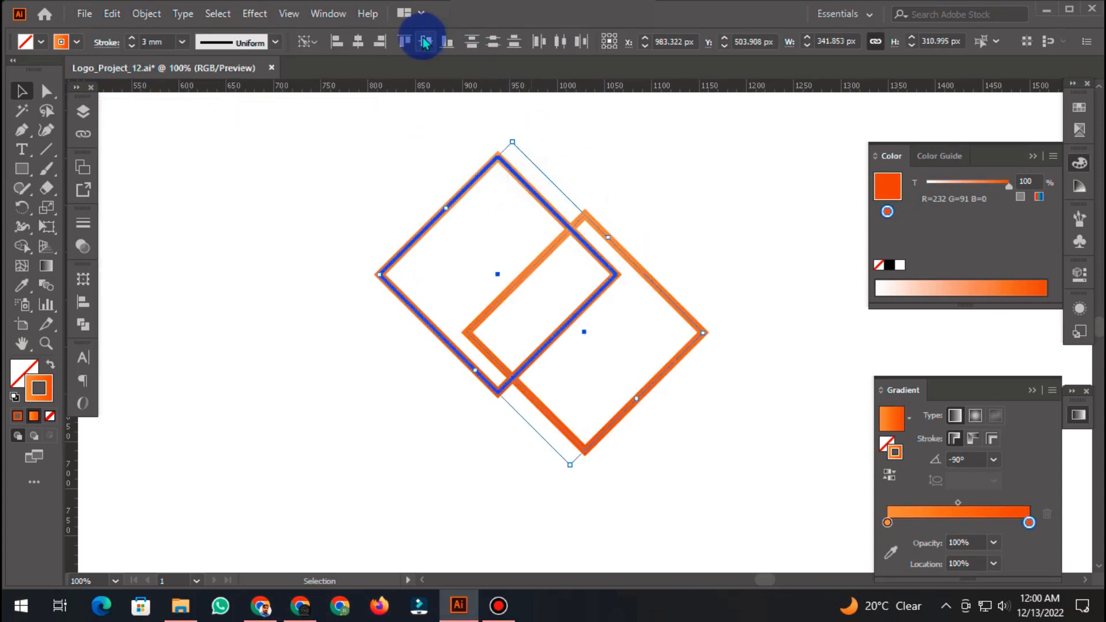
click(367, 42)
click(426, 41)
click(623, 168)
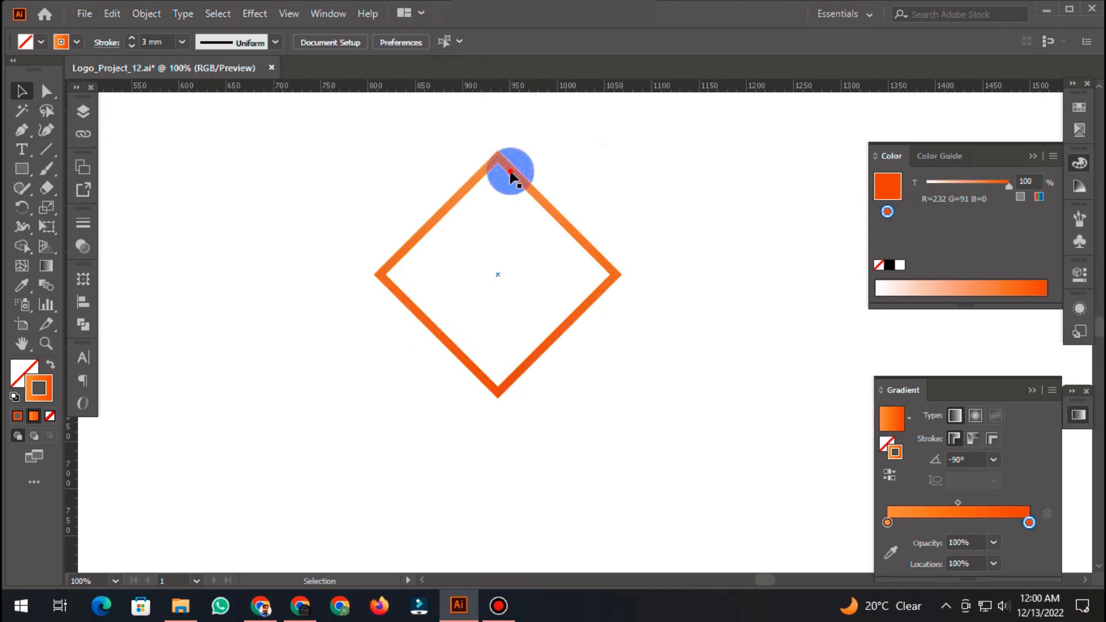
Step: Scale the upper diamond copy down proportionally to about 222 px wide, keeping its bottom corner in place
click(503, 161)
drag(503, 160, 497, 184)
click(679, 167)
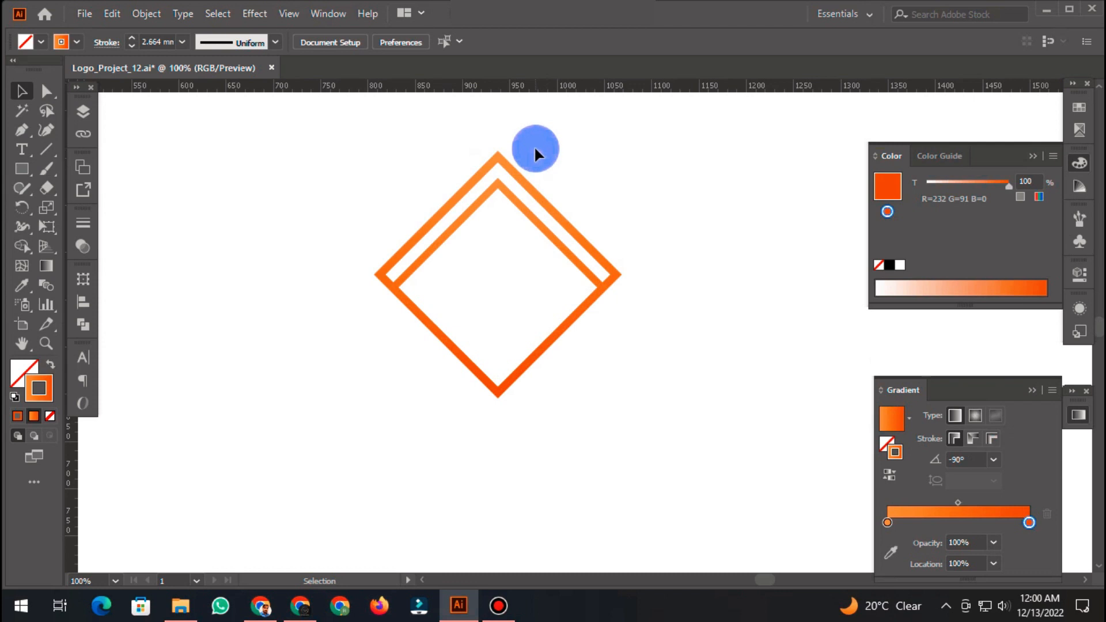
Step: Paste a copy of the inner diamond in front and scale it to about 168 px wide from its bottom corner
click(517, 203)
click(112, 14)
click(162, 92)
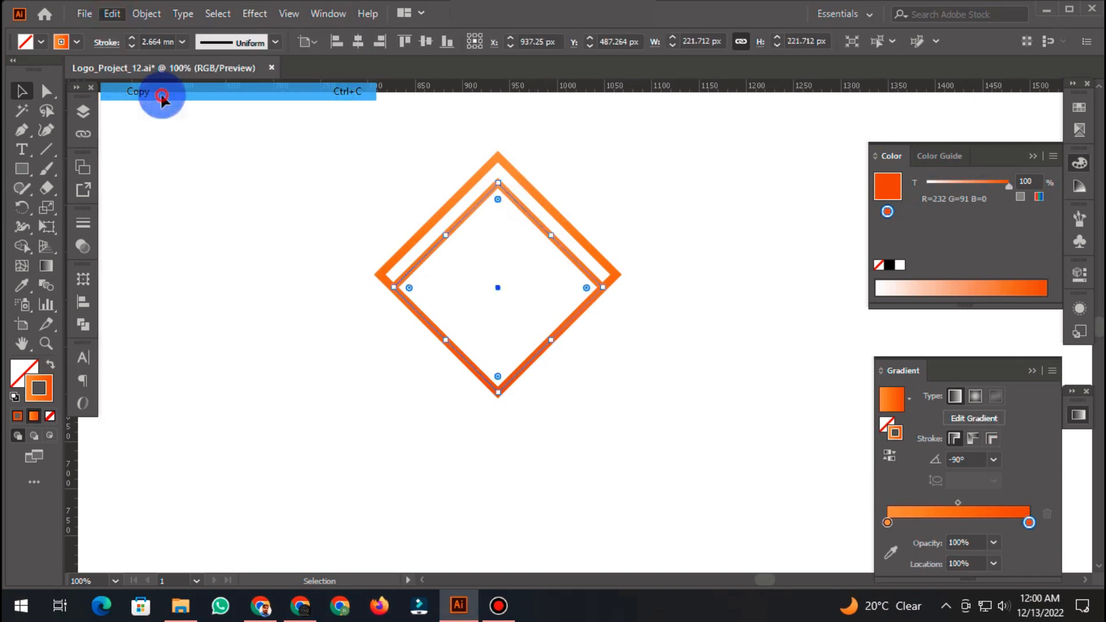
click(112, 13)
click(180, 130)
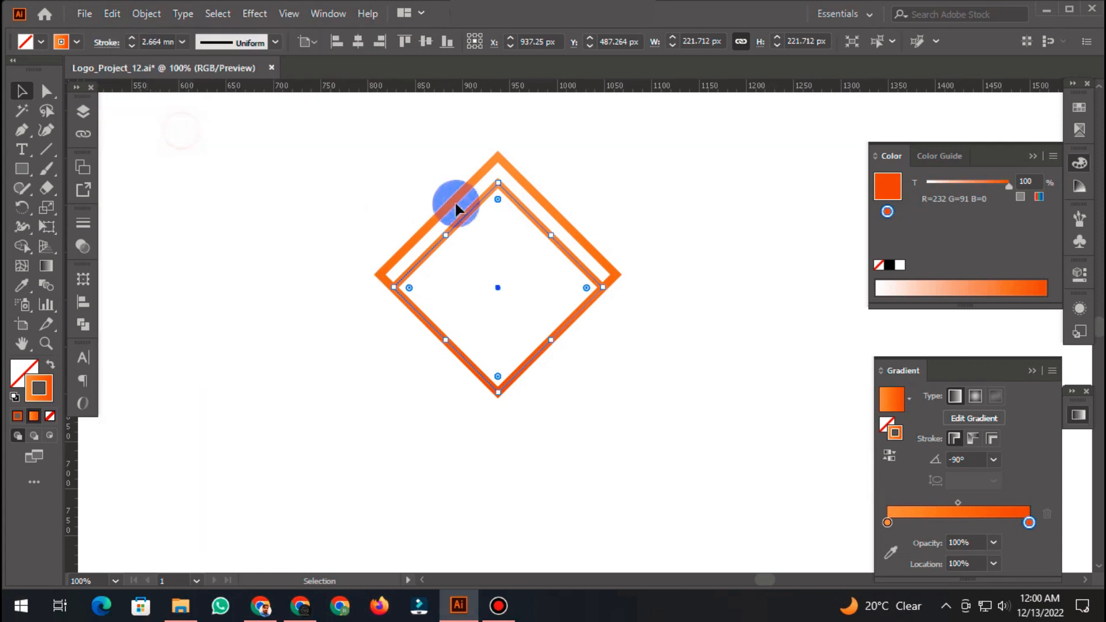
drag(500, 184, 499, 234)
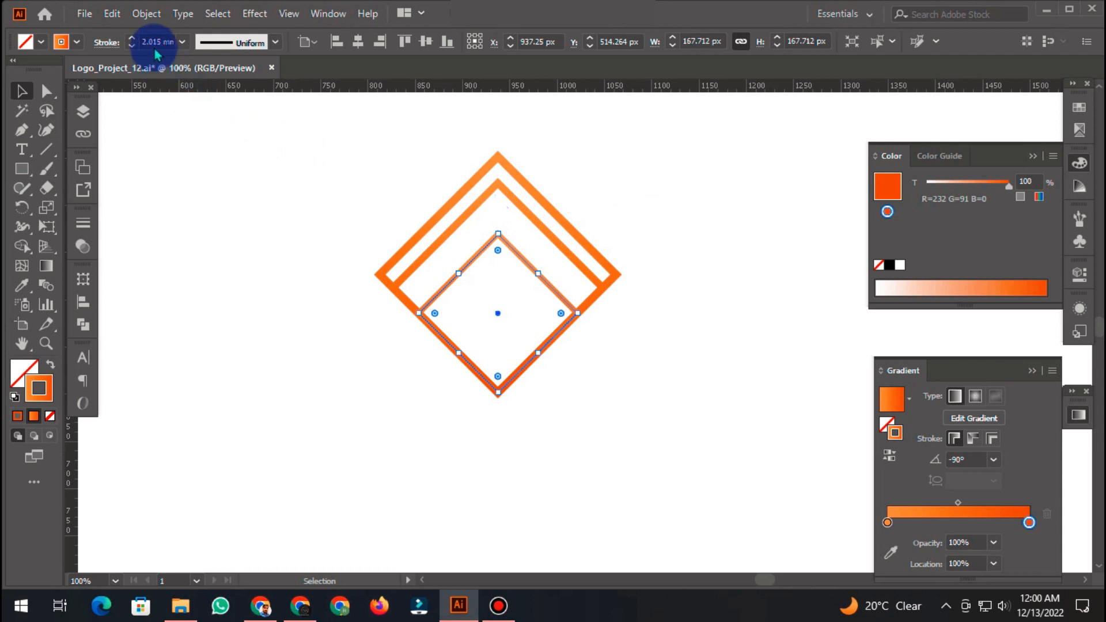
Step: Paste a copy of the smallest diamond in front and scale it to about 139 px wide from its bottom corner
click(112, 13)
click(161, 91)
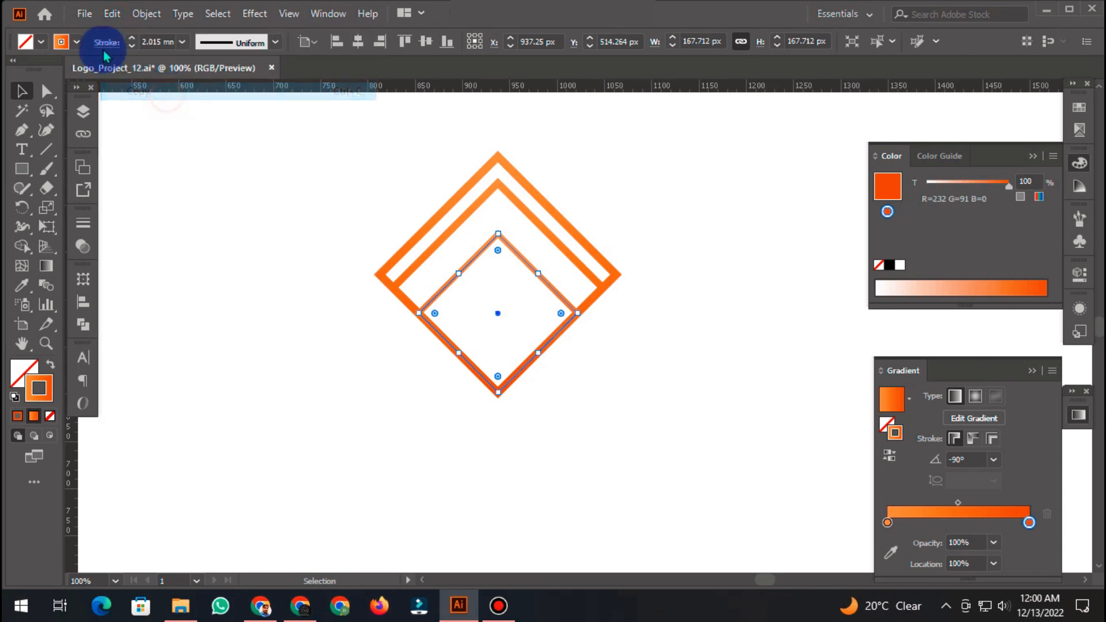
click(112, 14)
click(206, 128)
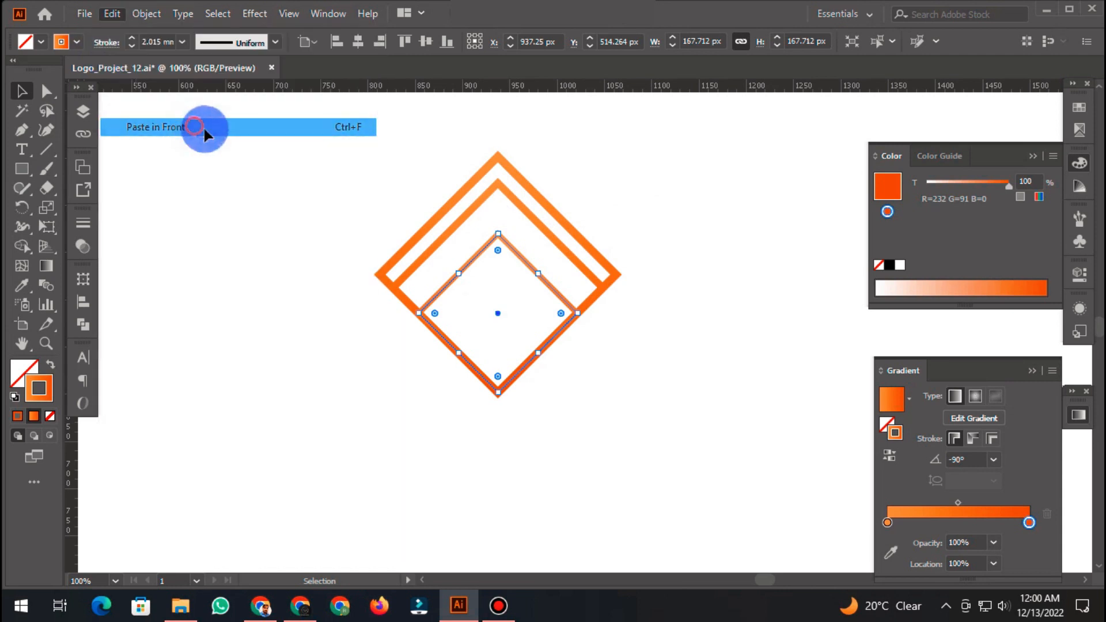
drag(499, 236, 493, 278)
click(642, 228)
Step: Apply the second-largest diamond's 2.664 mm stroke style to the other three diamonds with the Eyedropper
click(23, 284)
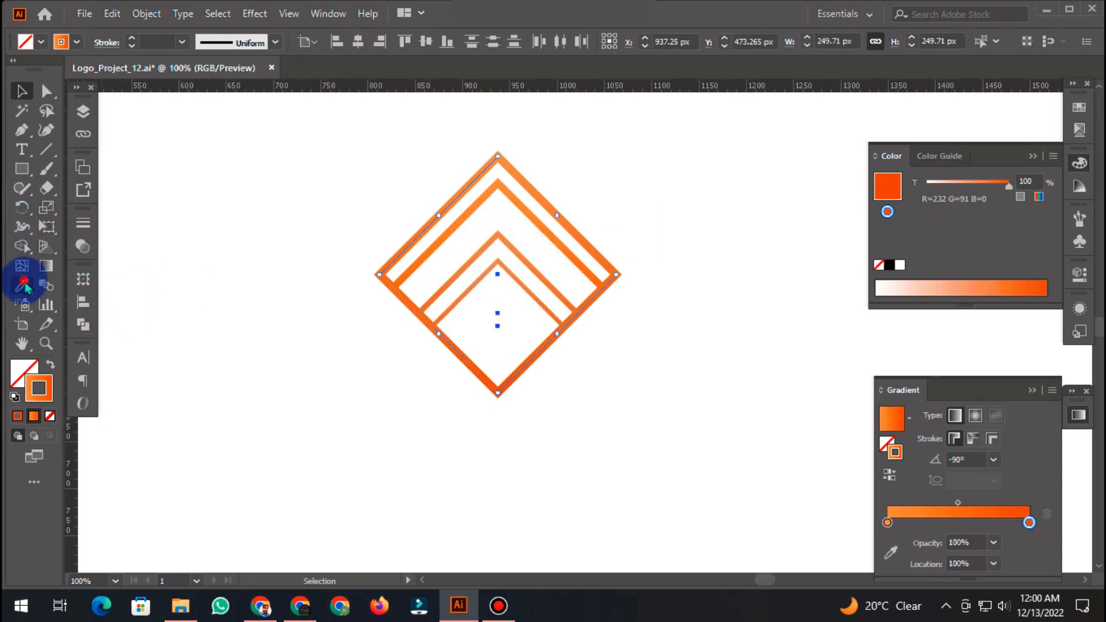
click(511, 196)
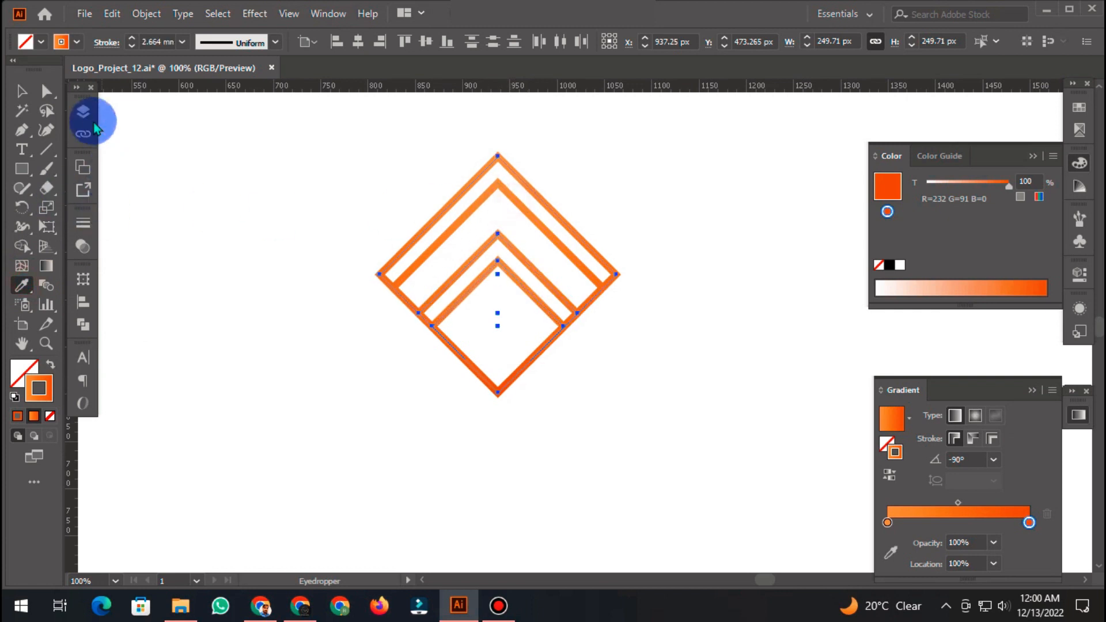
click(21, 91)
click(285, 155)
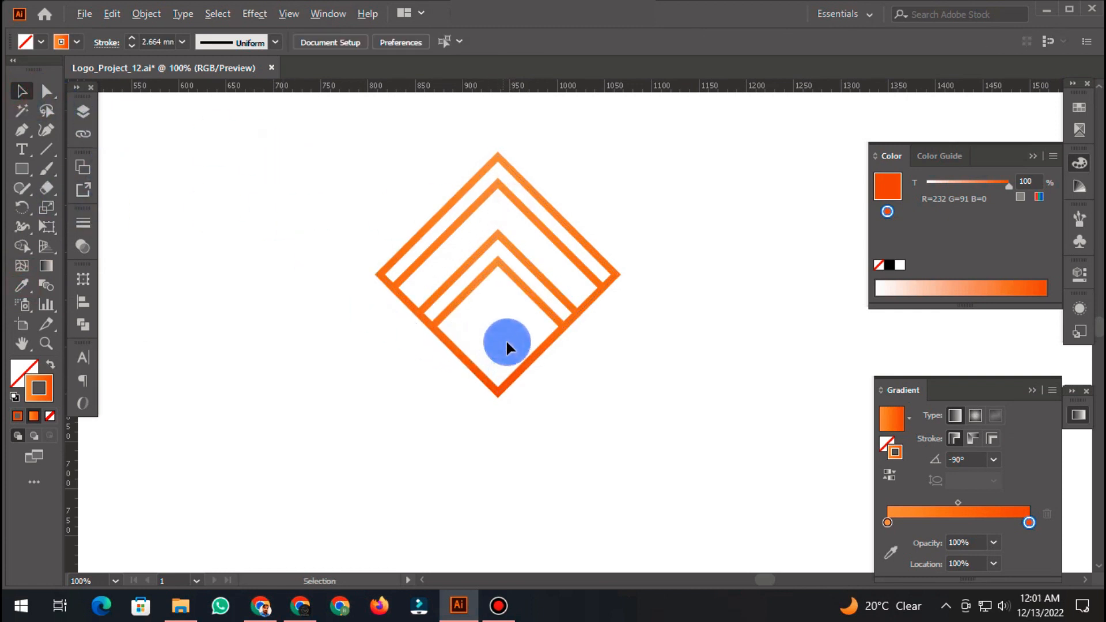
Step: Paste a copy of the smallest diamond and align it with the original by horizontal centres and bottom edges
scroll(506, 345, down, 1)
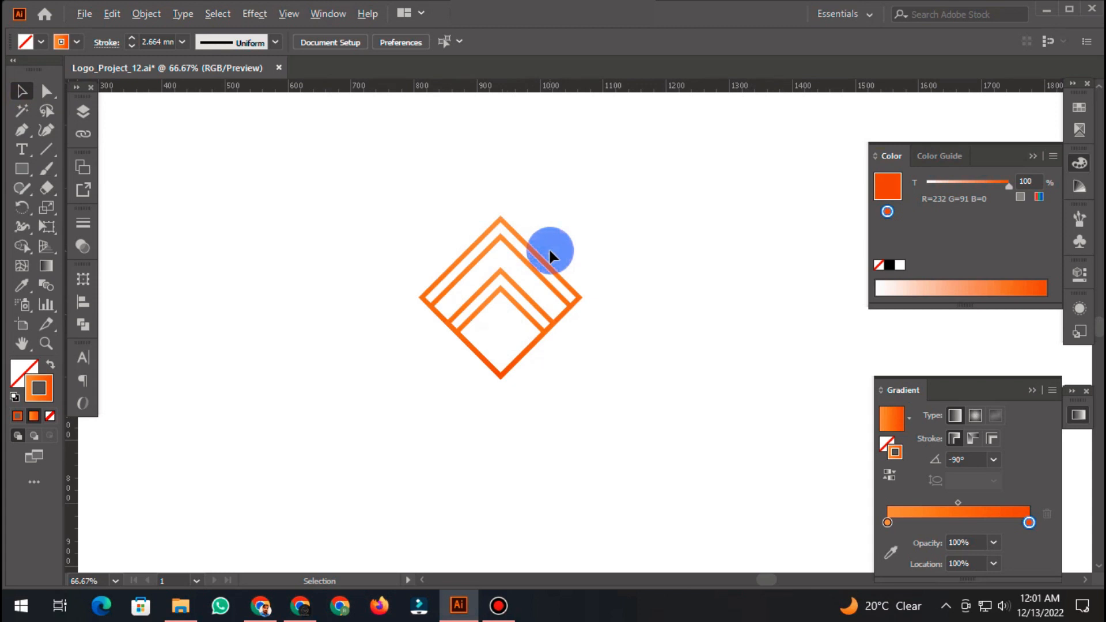
scroll(548, 248, up, 1)
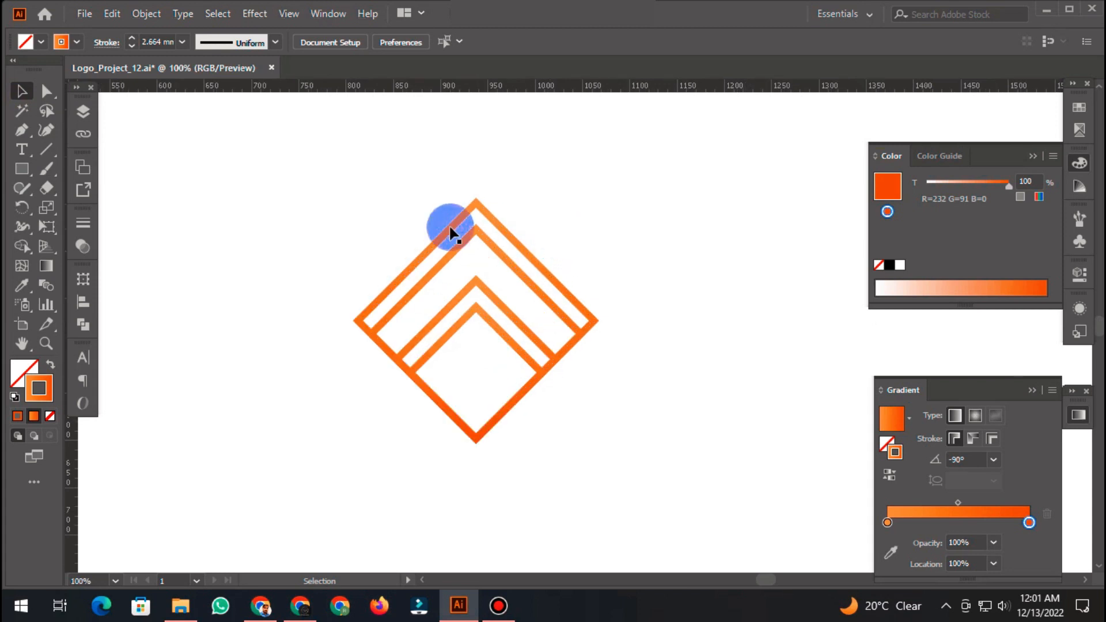
click(494, 327)
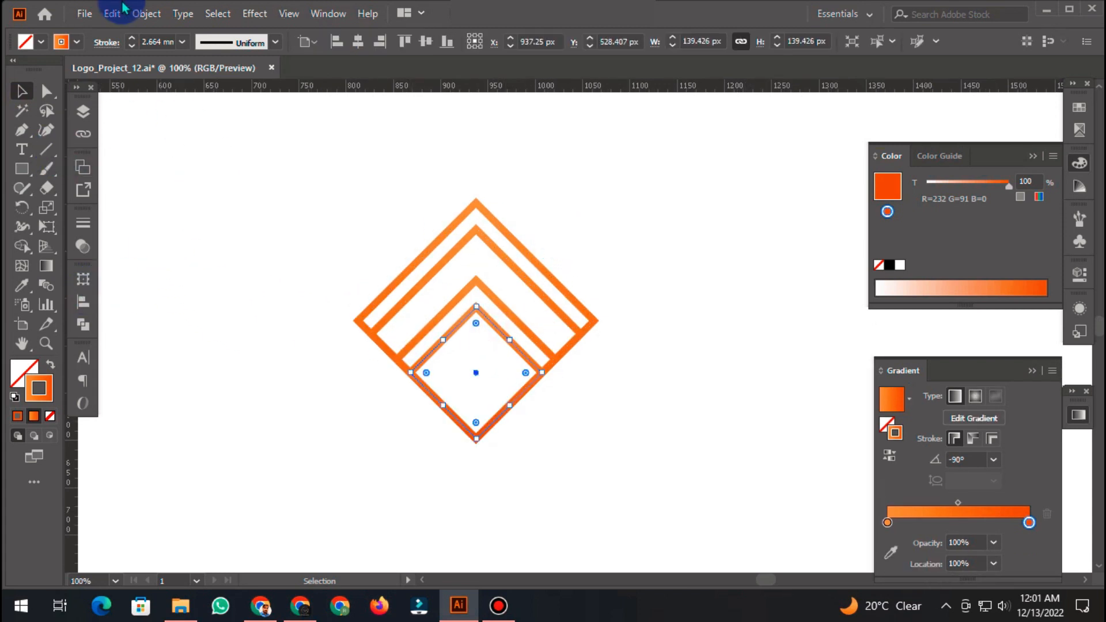
click(128, 20)
click(166, 87)
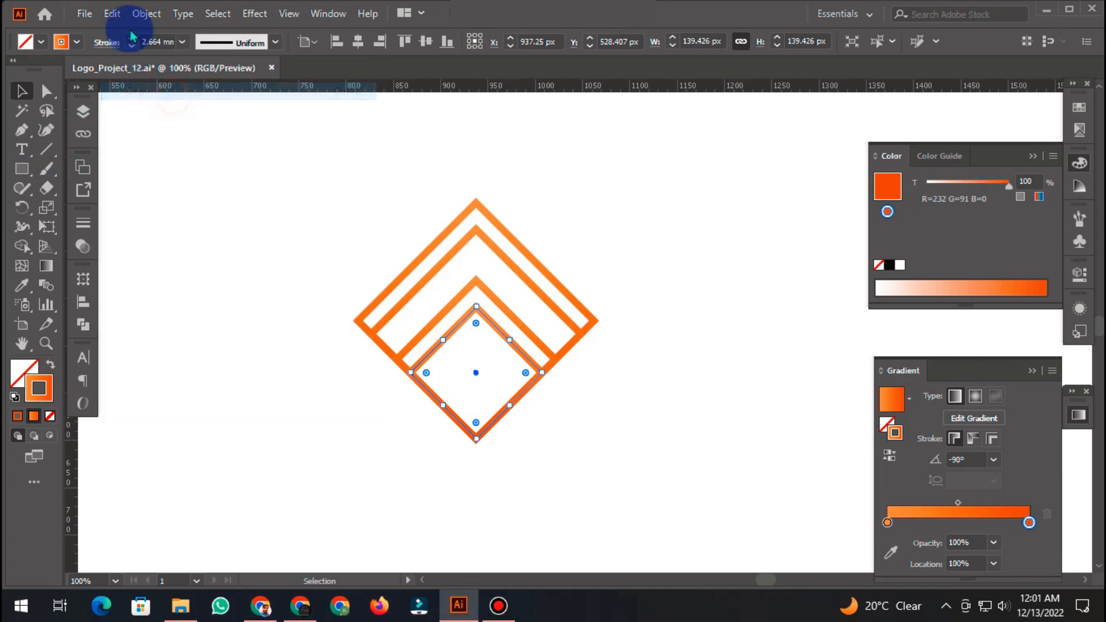
click(123, 19)
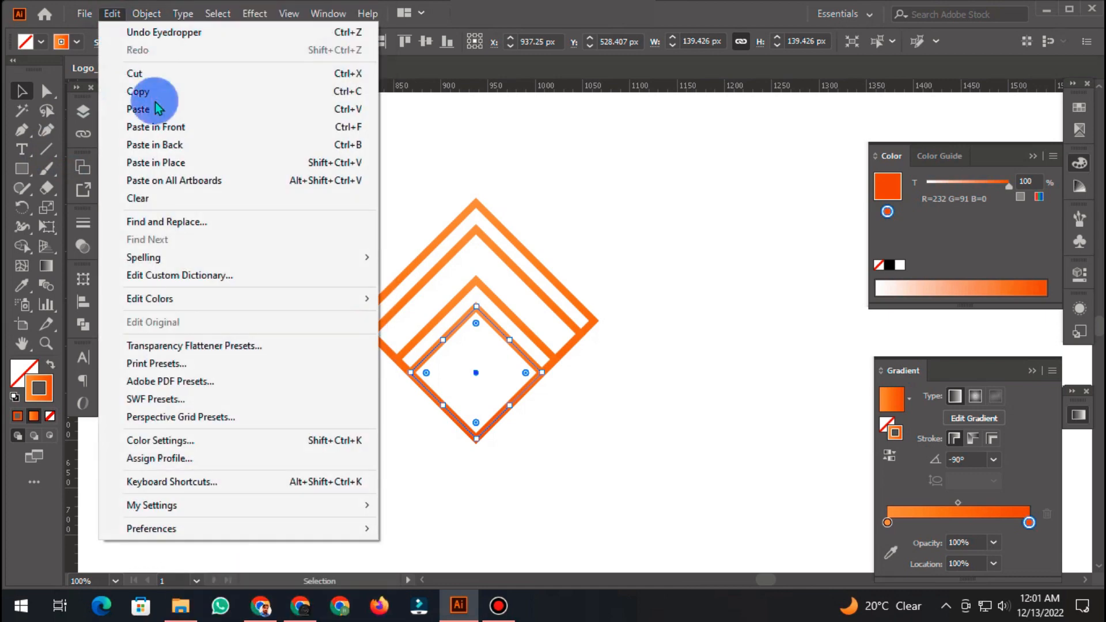
click(156, 109)
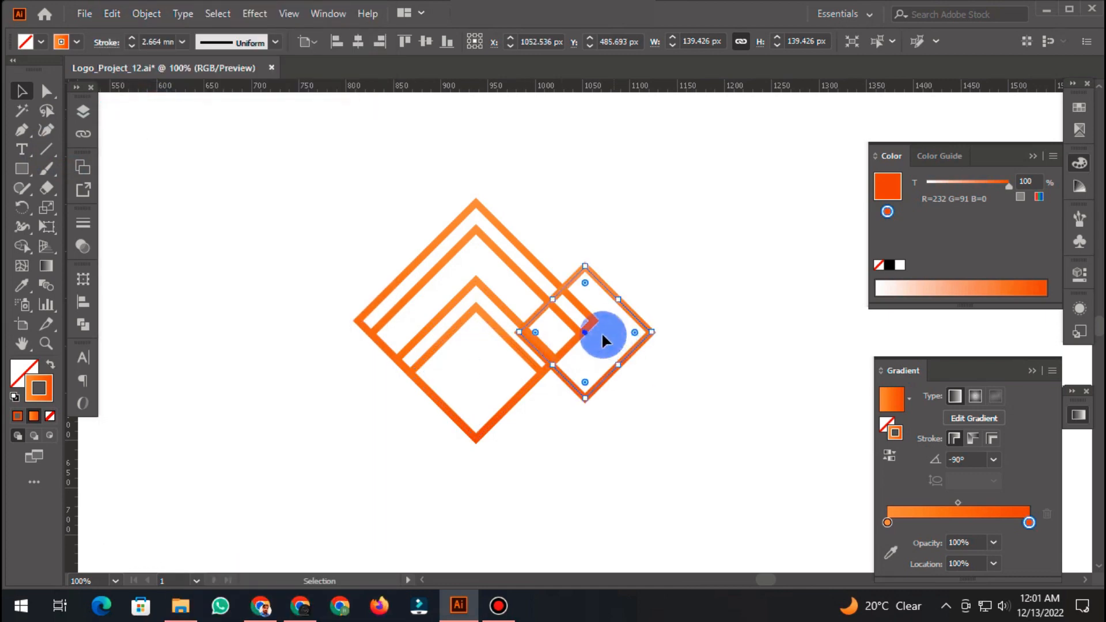
shift+click(491, 321)
click(344, 42)
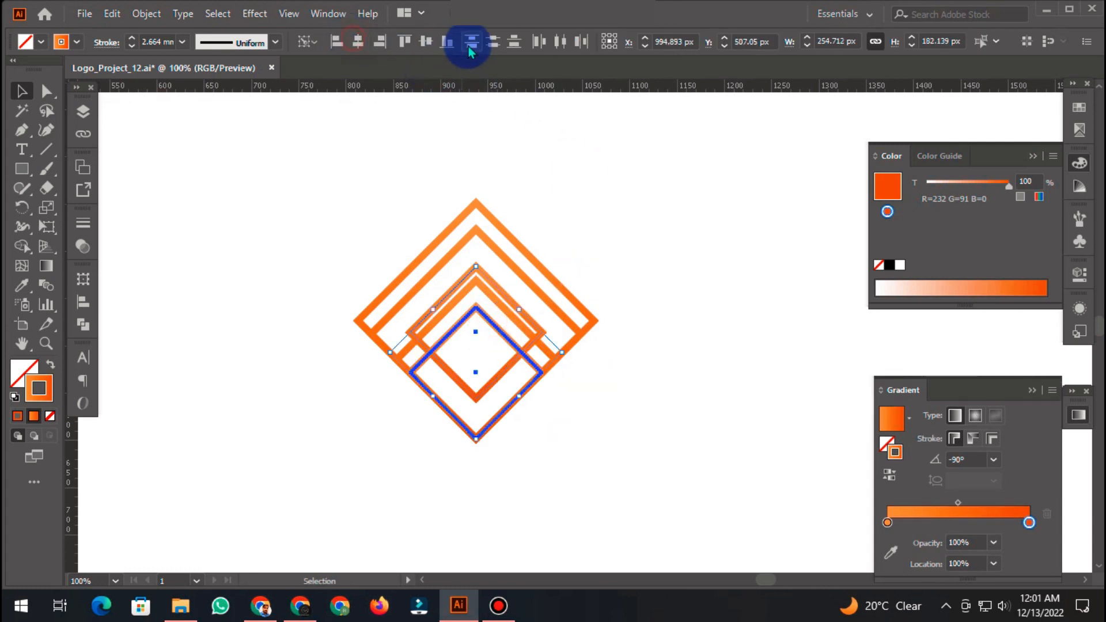
click(662, 168)
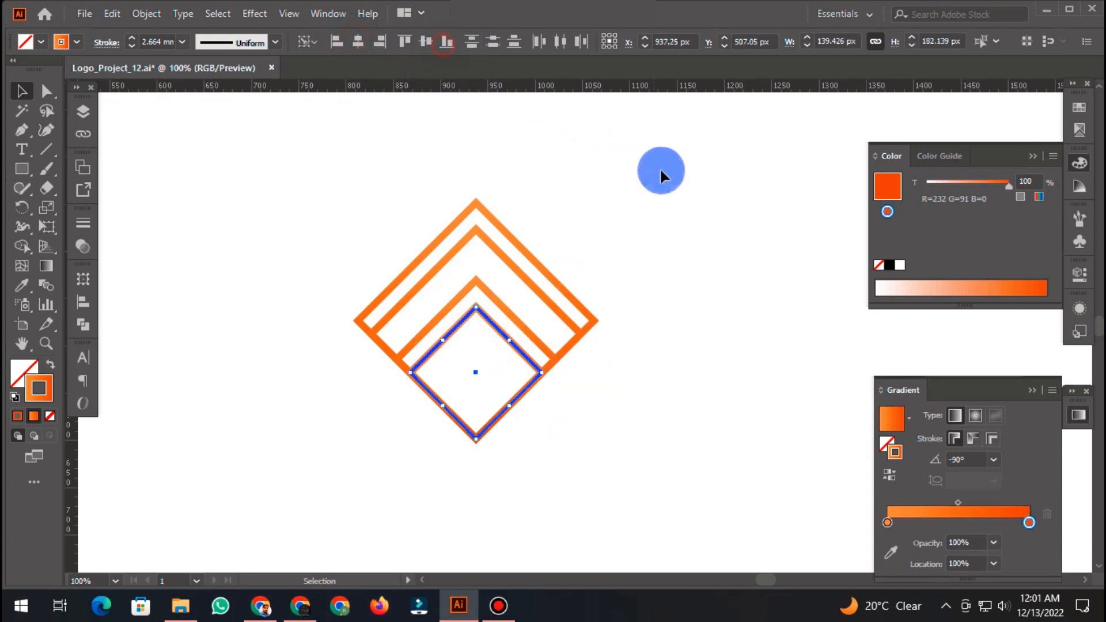
Step: Scale the pasted diamond to about 96 px wide from its bottom corner and match the outermost diamond's 2.664 mm stroke with the Eyedropper
click(486, 326)
drag(475, 305, 476, 349)
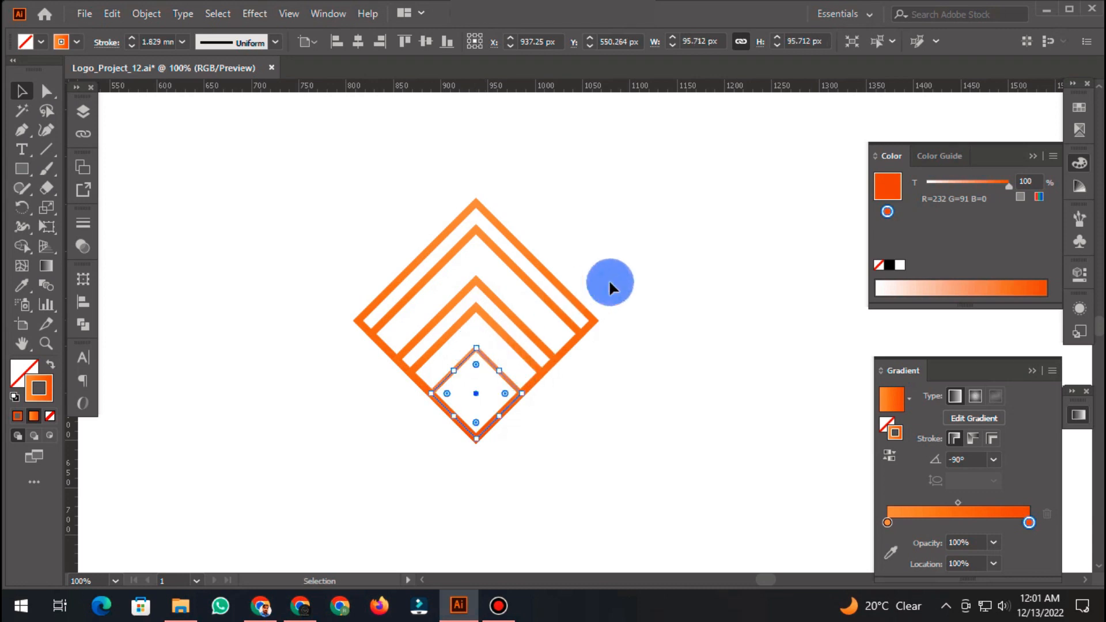
click(22, 284)
click(499, 226)
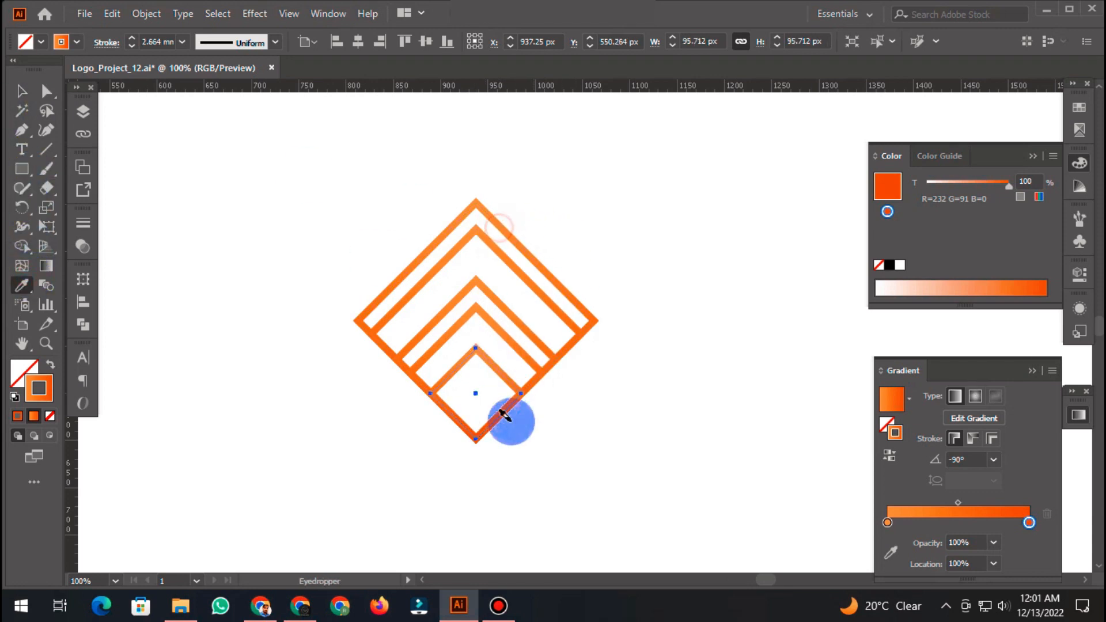
scroll(504, 415, down, 1)
key(v)
click(550, 274)
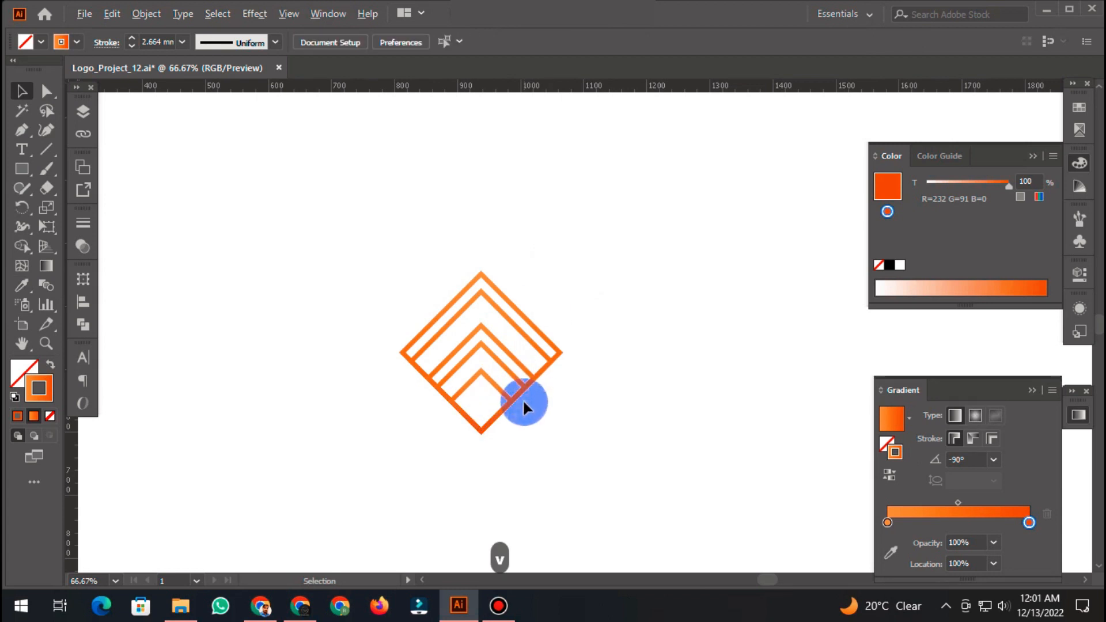
Step: Shrink the smallest diamond proportionally to about 87 px wide, keeping its bottom corner in place
scroll(524, 400, up, 2)
click(444, 337)
drag(444, 337, 441, 345)
scroll(486, 369, down, 1)
click(691, 256)
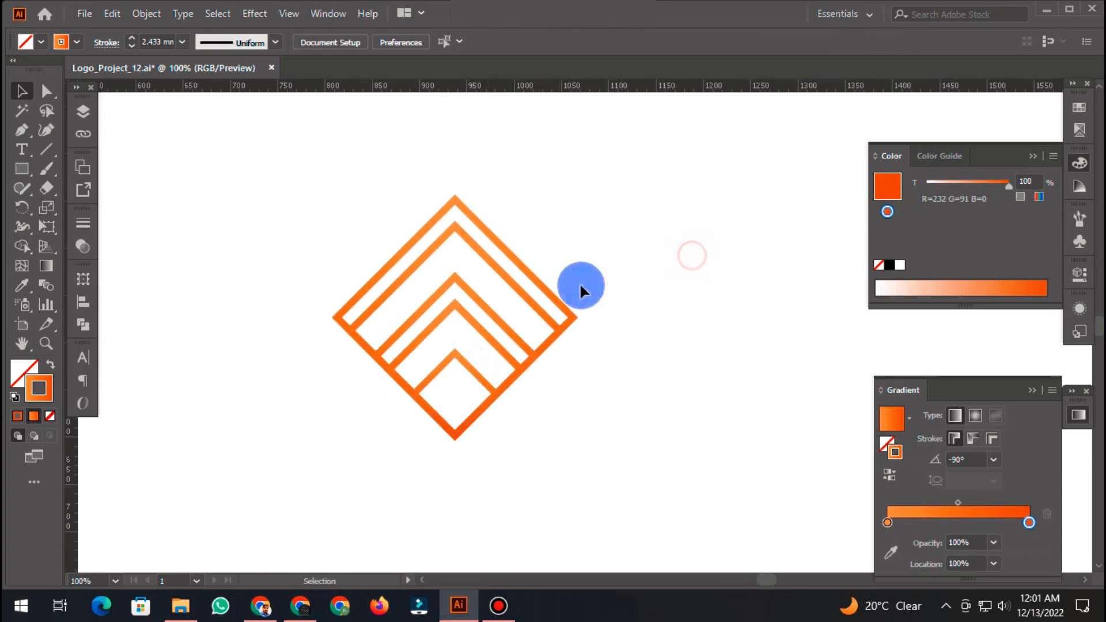
Step: Apply the second-largest diamond's 2.664 mm stroke style to the smallest diamond with the Eyedropper
click(464, 355)
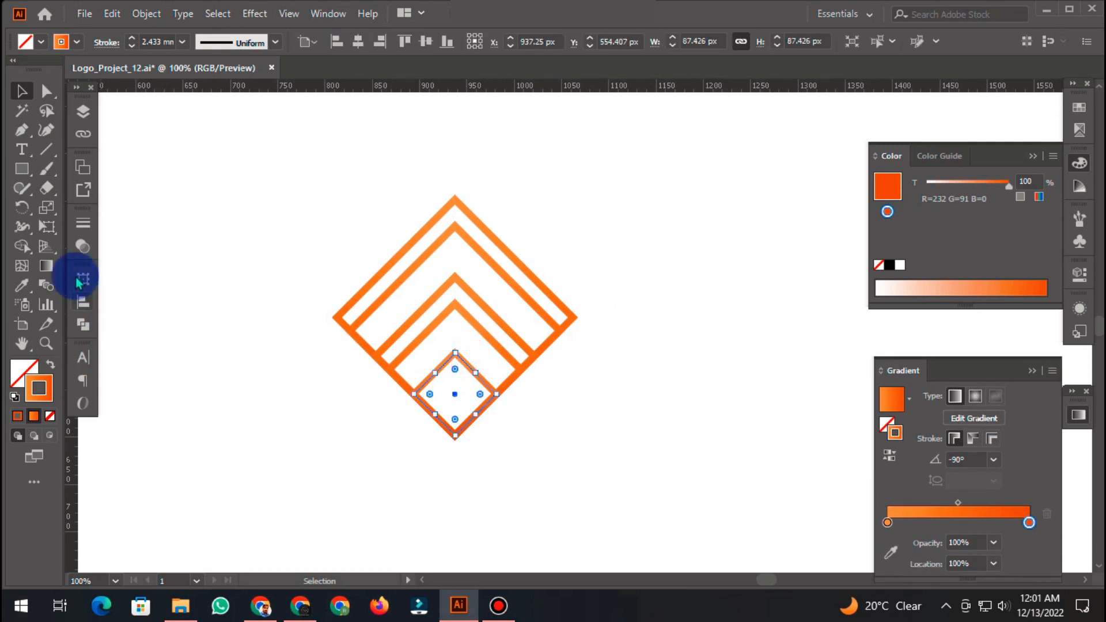
click(19, 288)
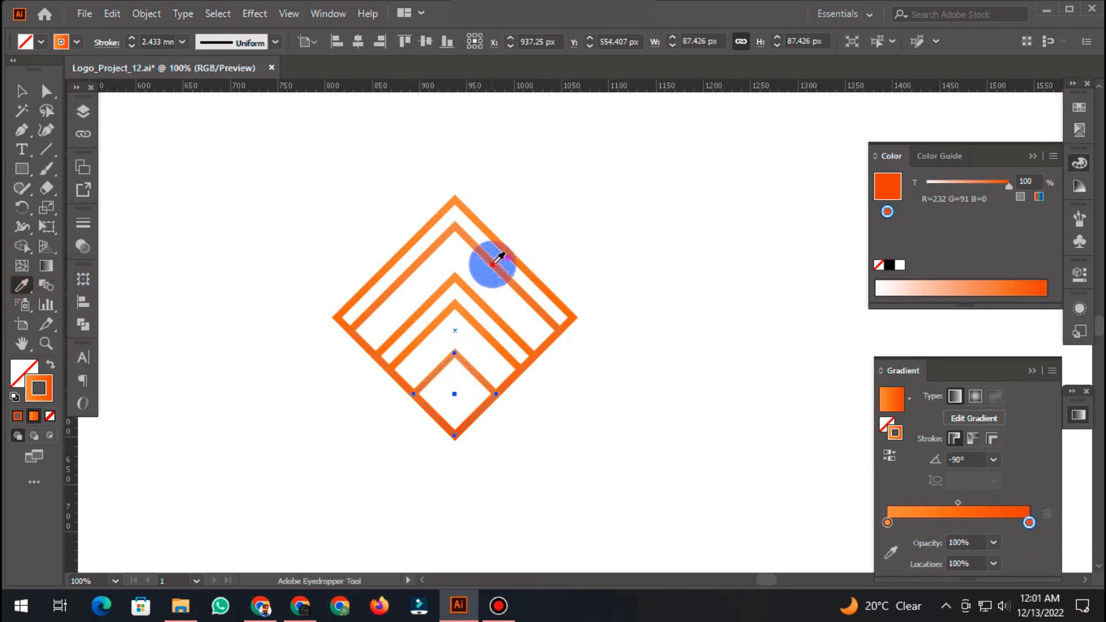
click(493, 265)
key(ctrl+minus)
click(22, 90)
click(396, 203)
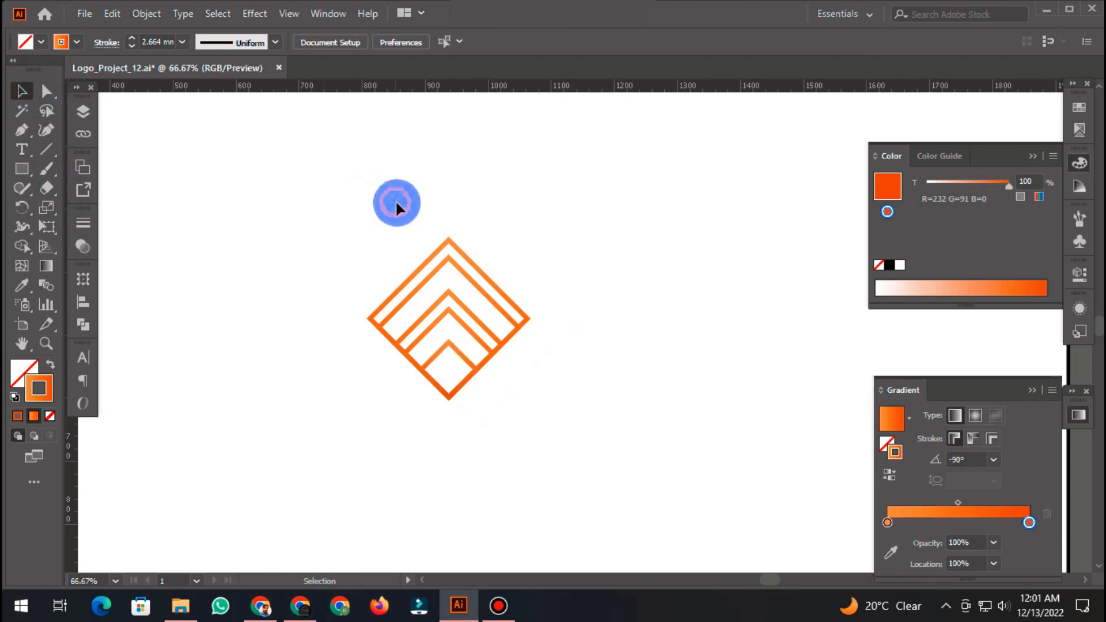
Step: Select all five diamonds without the artboard background, enlarge them together to about 459 px wide and move them toward the artboard's left side
drag(568, 416, 566, 414)
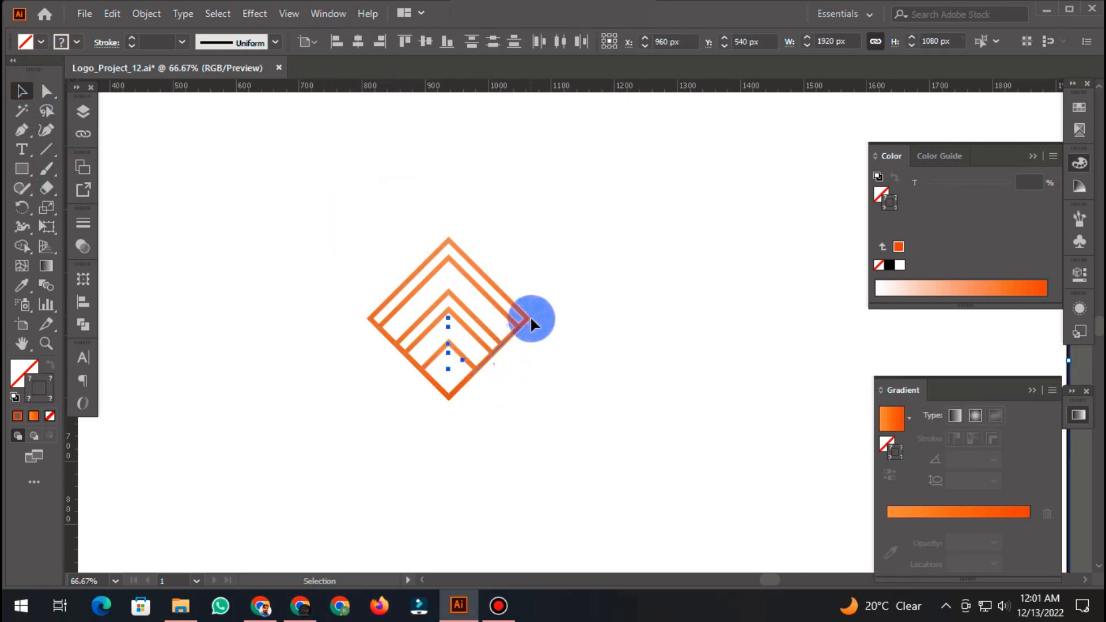
key(ctrl+minus)
key(ctrl+minus)
shift+click(512, 196)
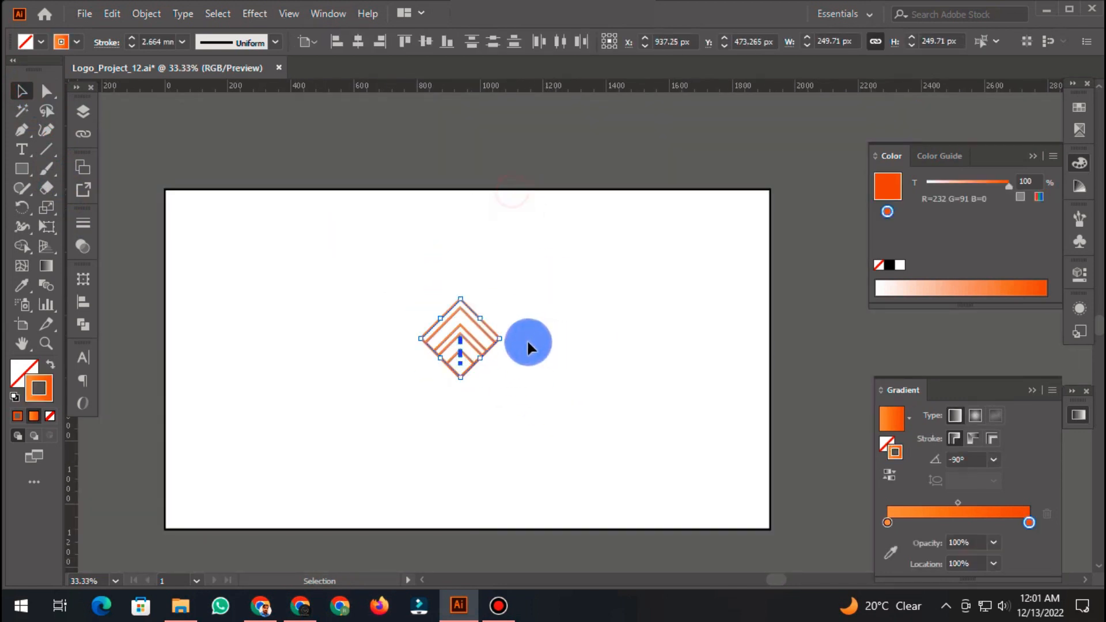
drag(499, 340, 418, 323)
key(ctrl+plus)
scroll(305, 325, up, 1)
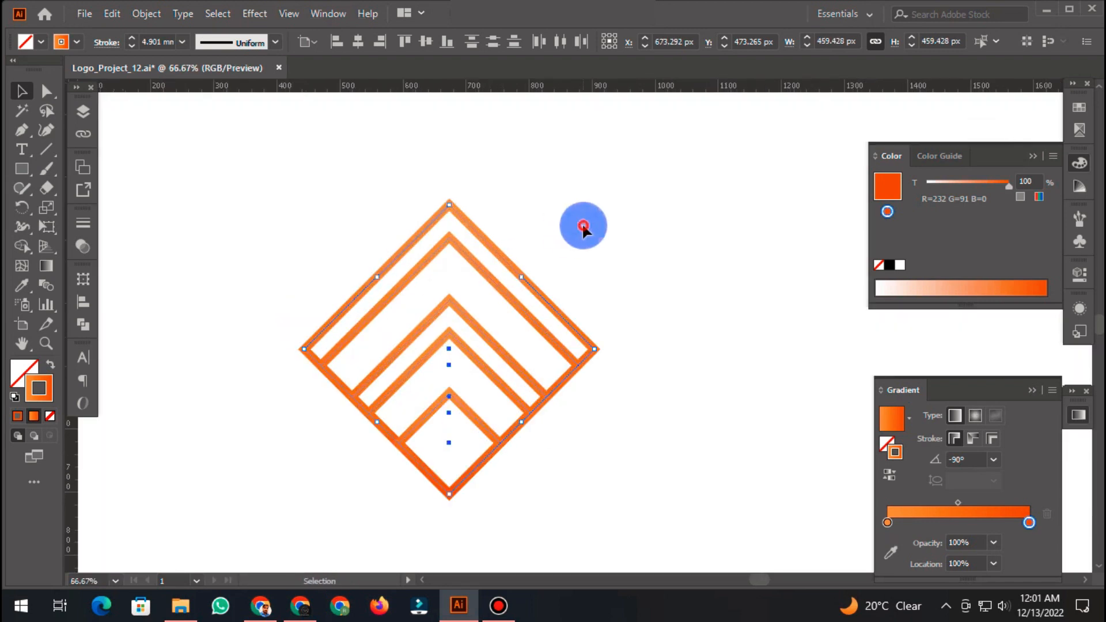
click(582, 228)
drag(583, 241, 571, 184)
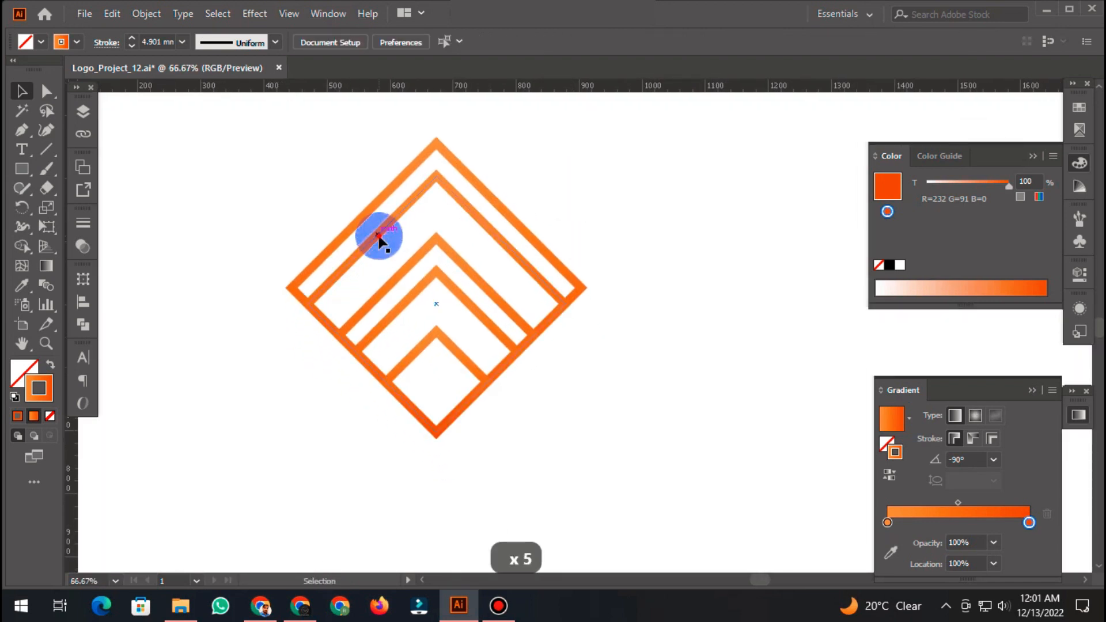
Step: Set the second-largest diamond's stroke gradient to run from R=173 G=58 B=0 to R=76 G=21 B=33
click(383, 232)
click(1079, 108)
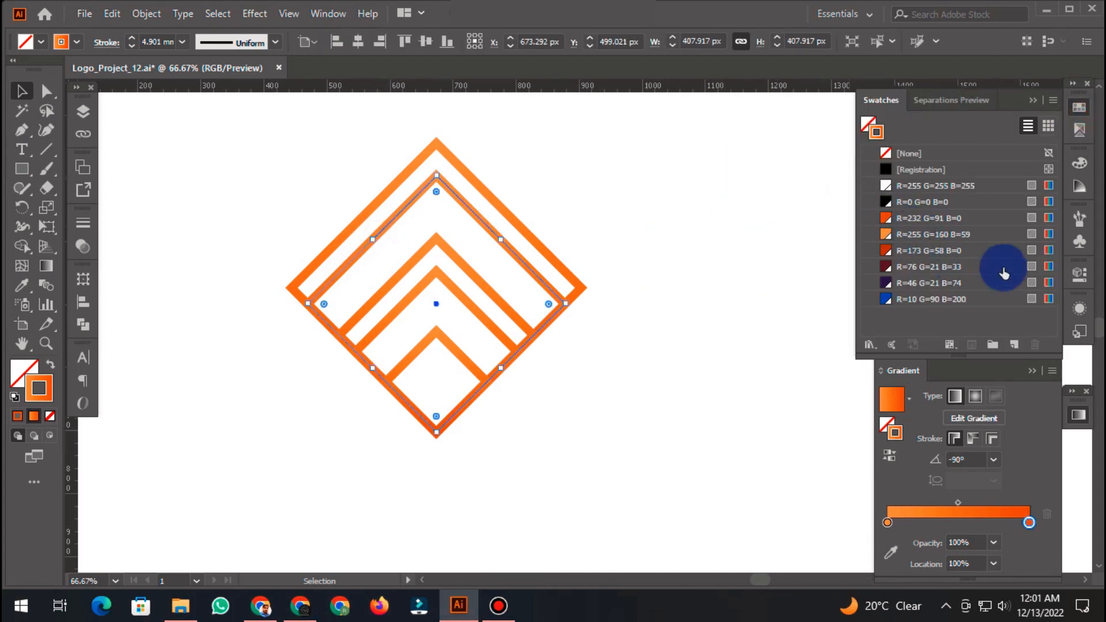
click(971, 255)
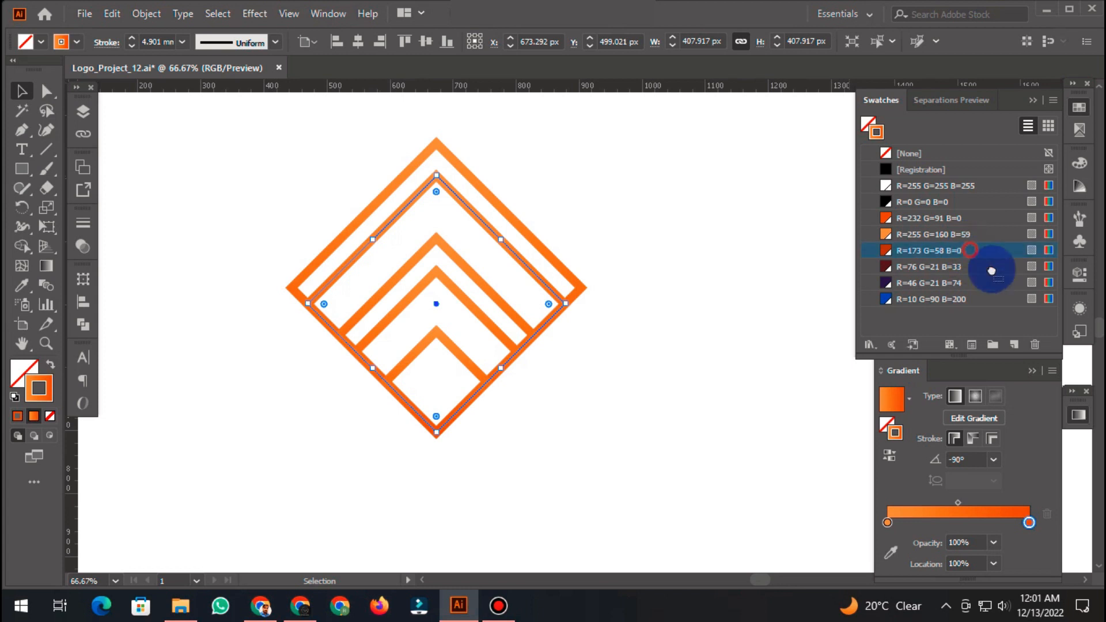
click(887, 523)
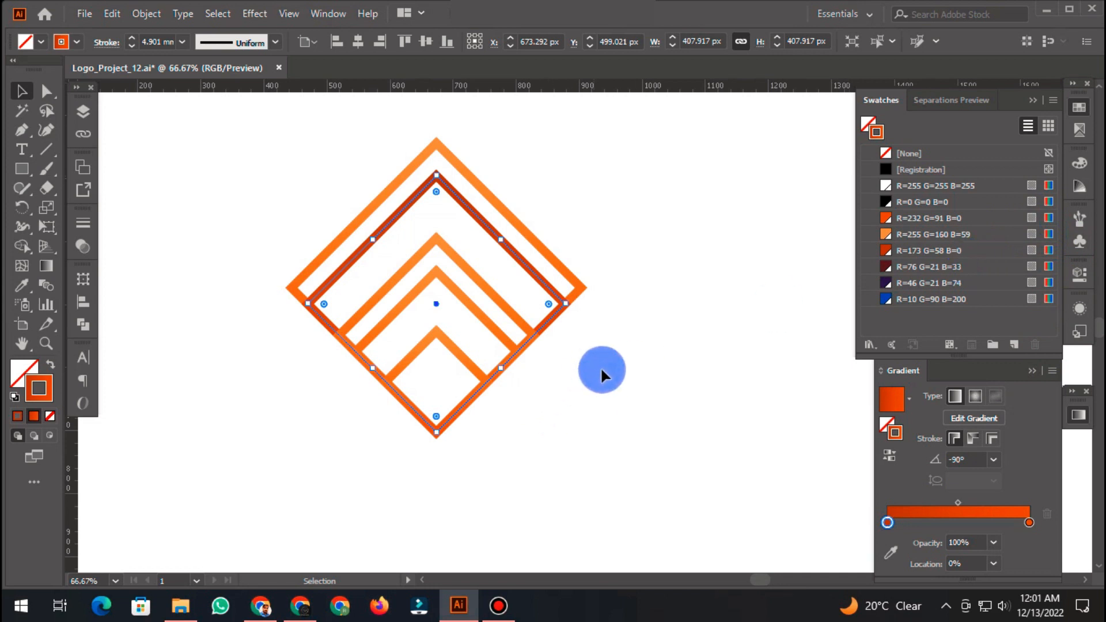
mouse_move(974, 268)
mouse_down()
mouse_move(1010, 522)
mouse_move(1030, 522)
mouse_up()
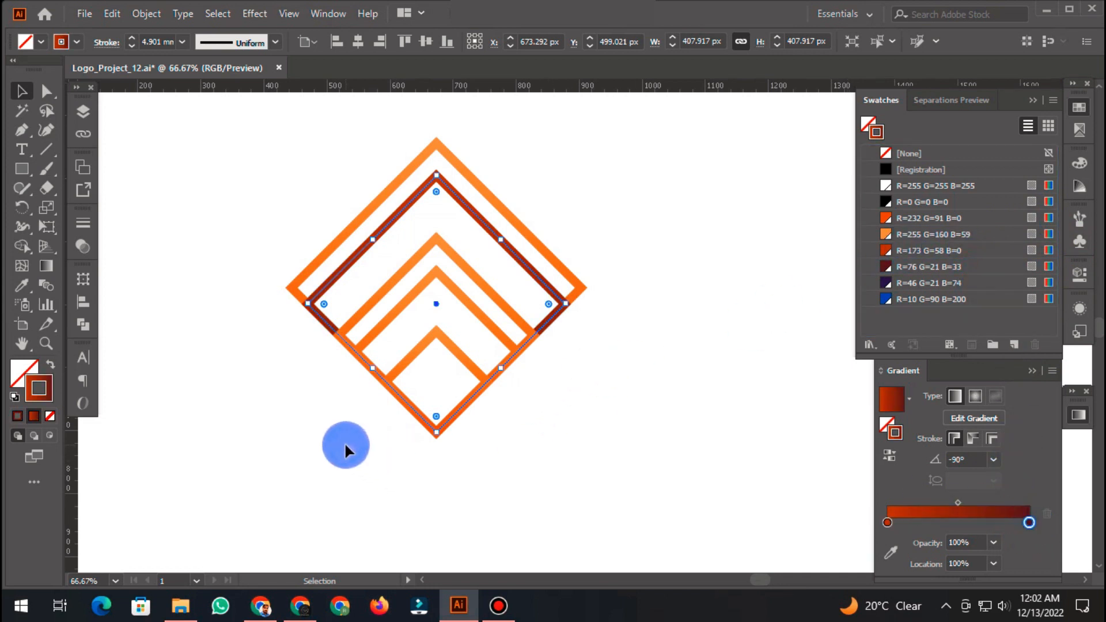
click(589, 348)
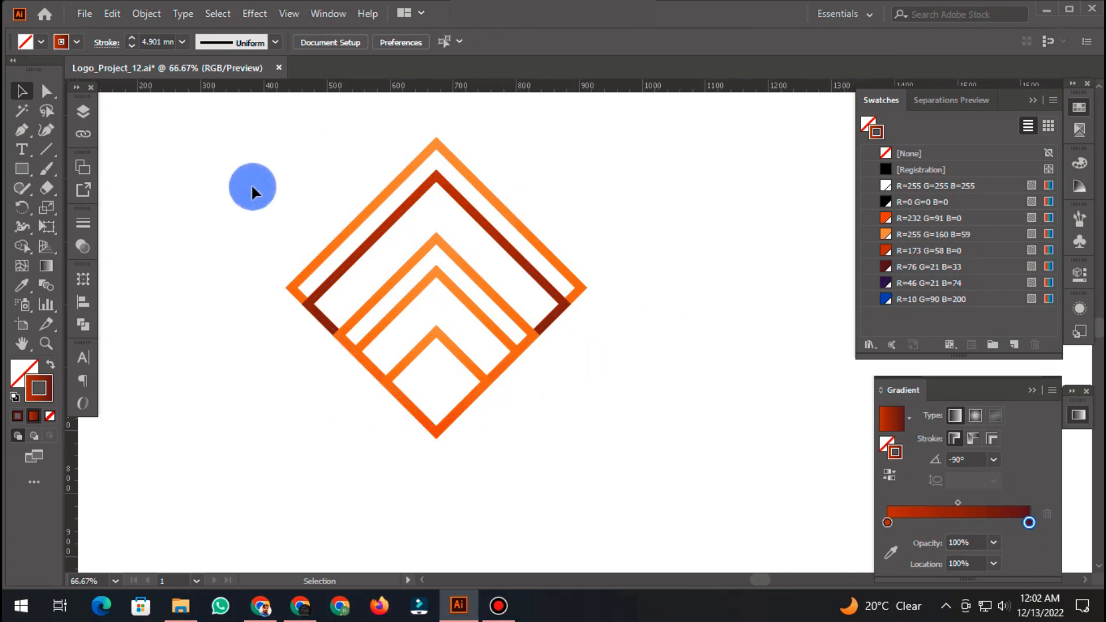
Step: Set the starting colour of the third-largest diamond's stroke gradient to the R=46 G=21 B=74 swatch
click(411, 270)
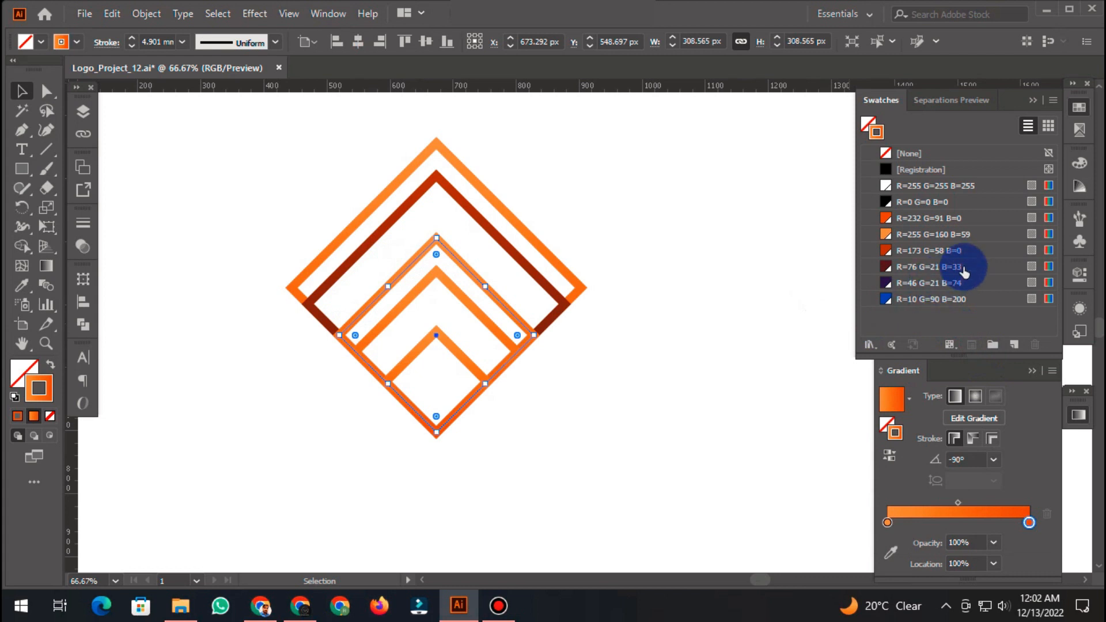
drag(981, 283, 888, 524)
click(621, 458)
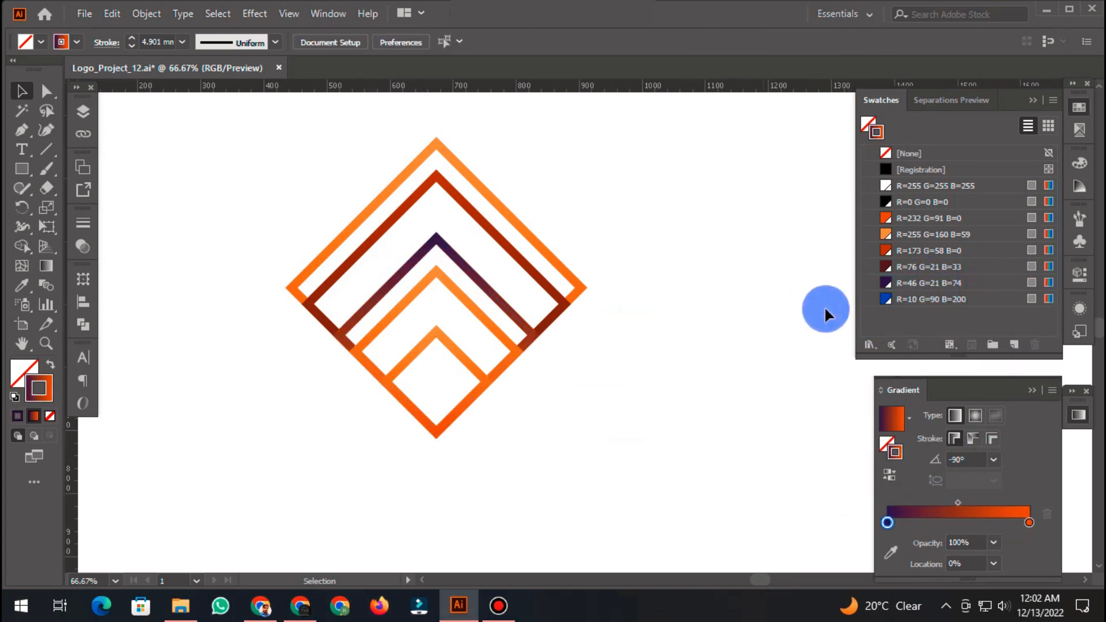
Step: Brighten the dark purple R=46 G=21 B=74 global swatch to R=70 G=27 B=104
double_click(972, 284)
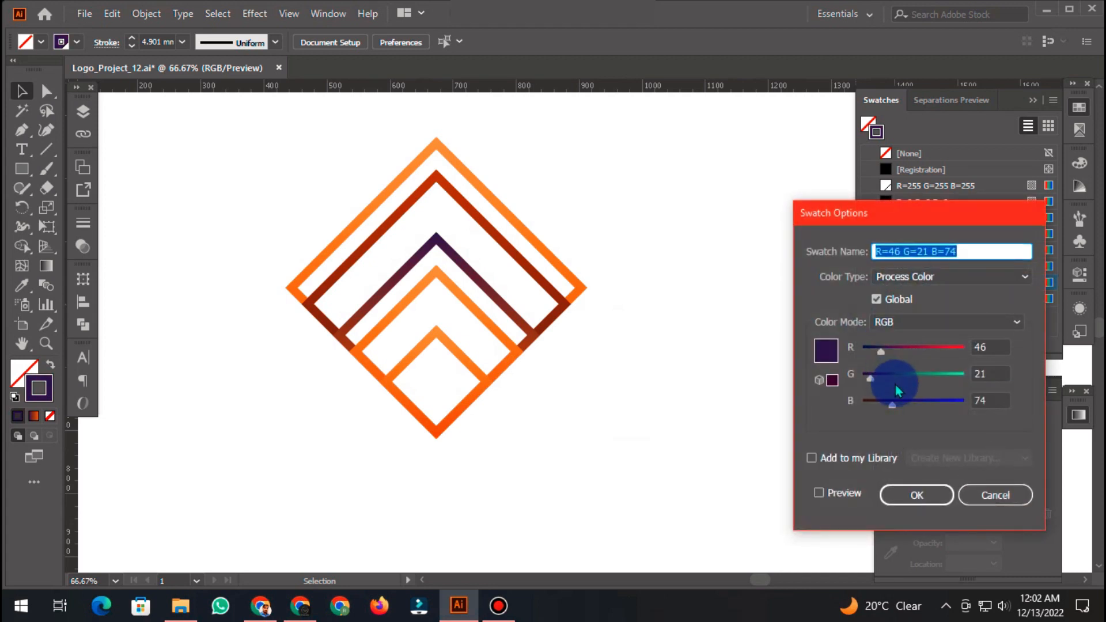
mouse_move(893, 405)
mouse_down()
mouse_move(873, 381)
mouse_move(883, 354)
mouse_move(904, 406)
mouse_up()
drag(891, 346, 893, 354)
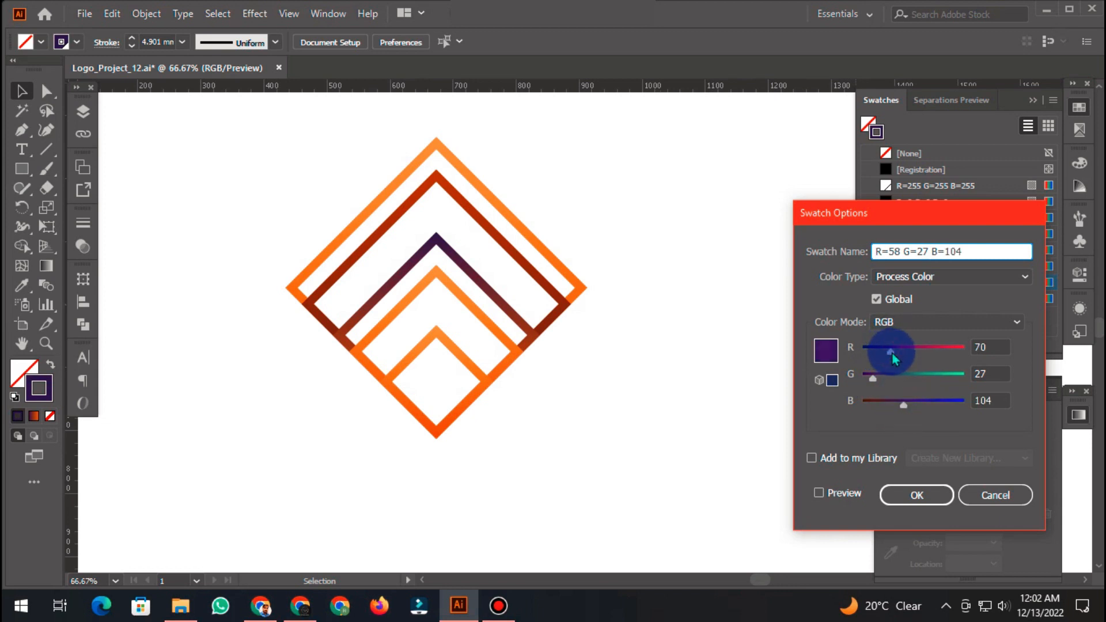
click(916, 494)
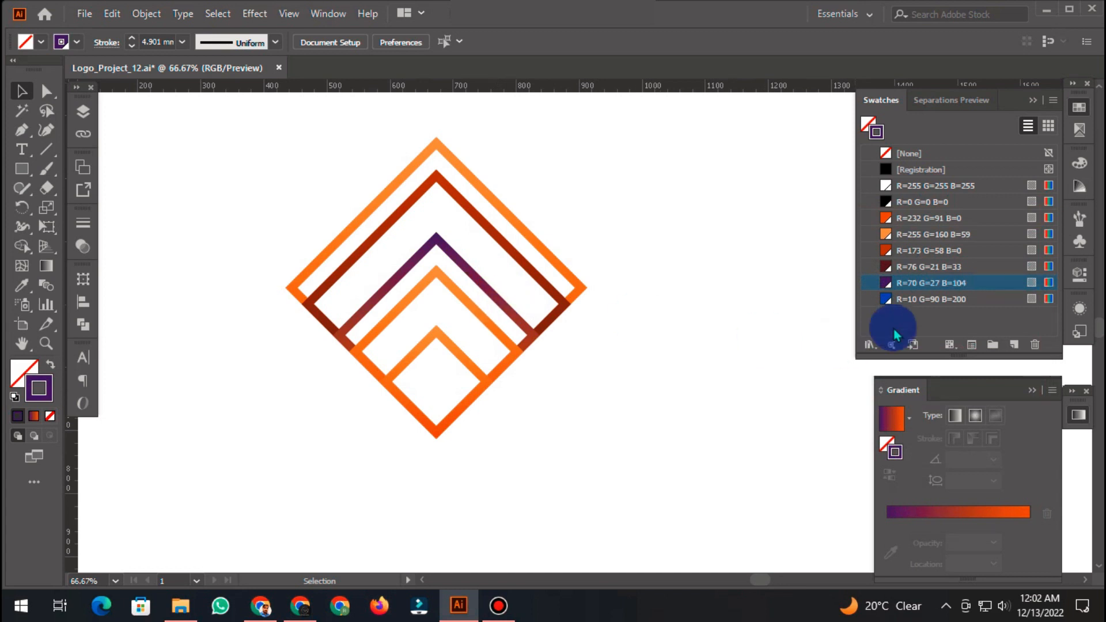
Step: Create a new global RGB process swatch with the colour R=58 G=27 B=54
click(1009, 345)
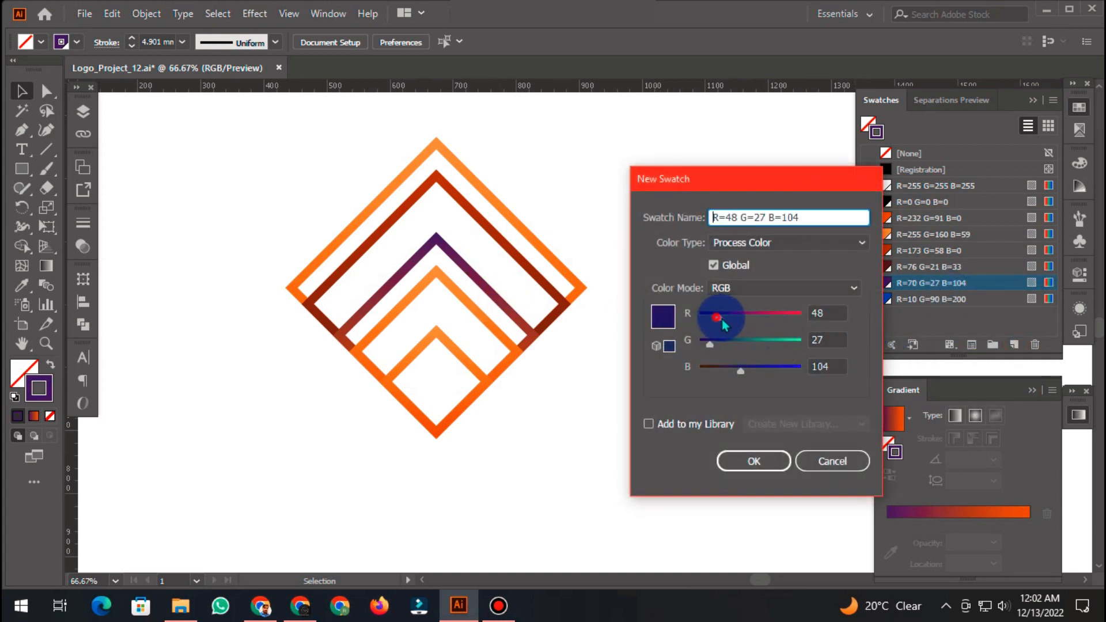
drag(720, 319, 725, 320)
drag(729, 368, 721, 371)
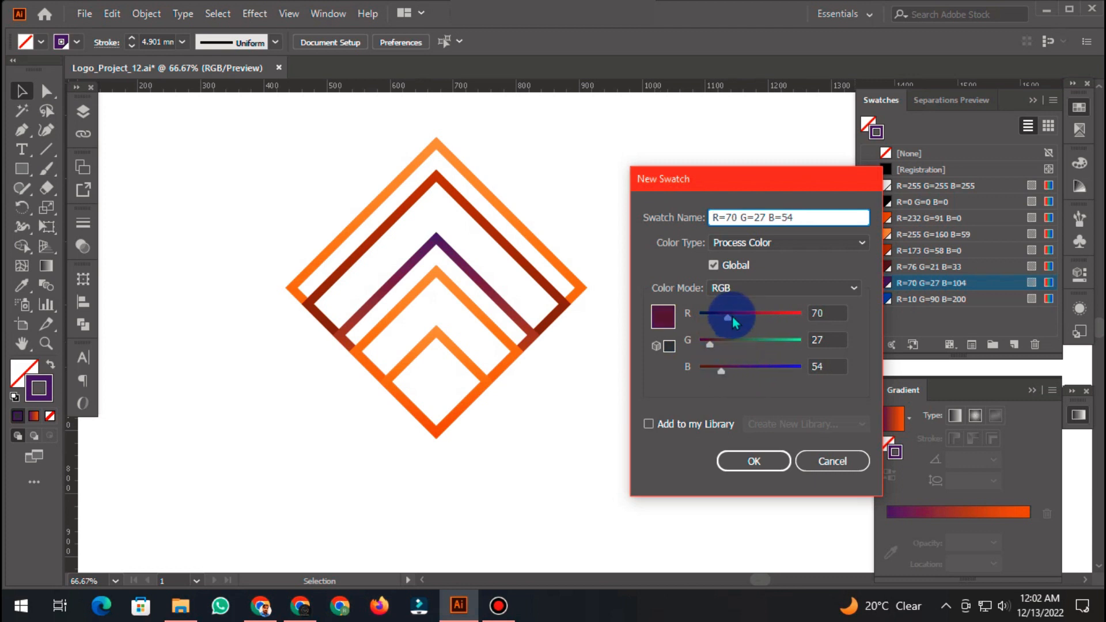
drag(729, 318, 723, 320)
click(734, 461)
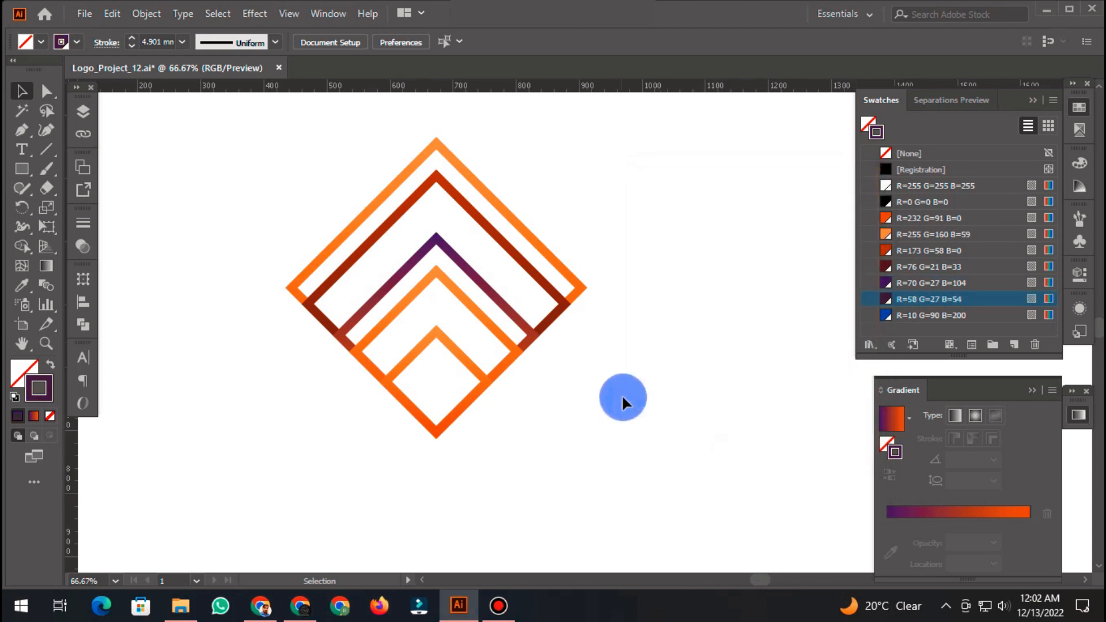
Step: Set the third-largest diamond's end gradient stop to R=58 G=27 B=54 and shift its start stop to 7.82%
click(472, 279)
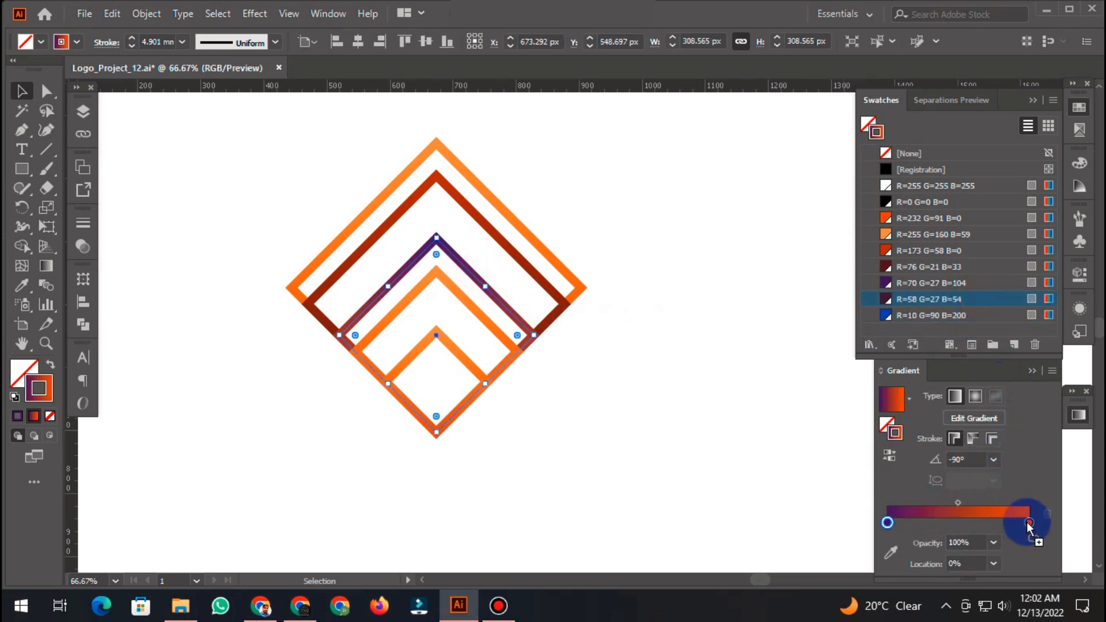
drag(1030, 525, 1029, 523)
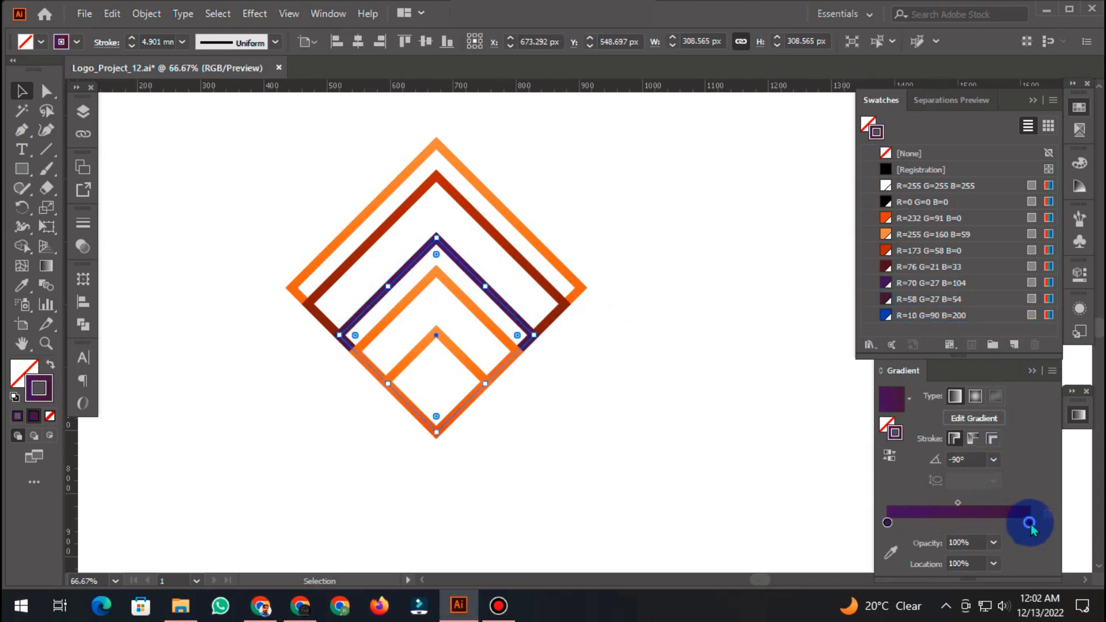
click(888, 522)
drag(887, 523, 898, 523)
click(590, 346)
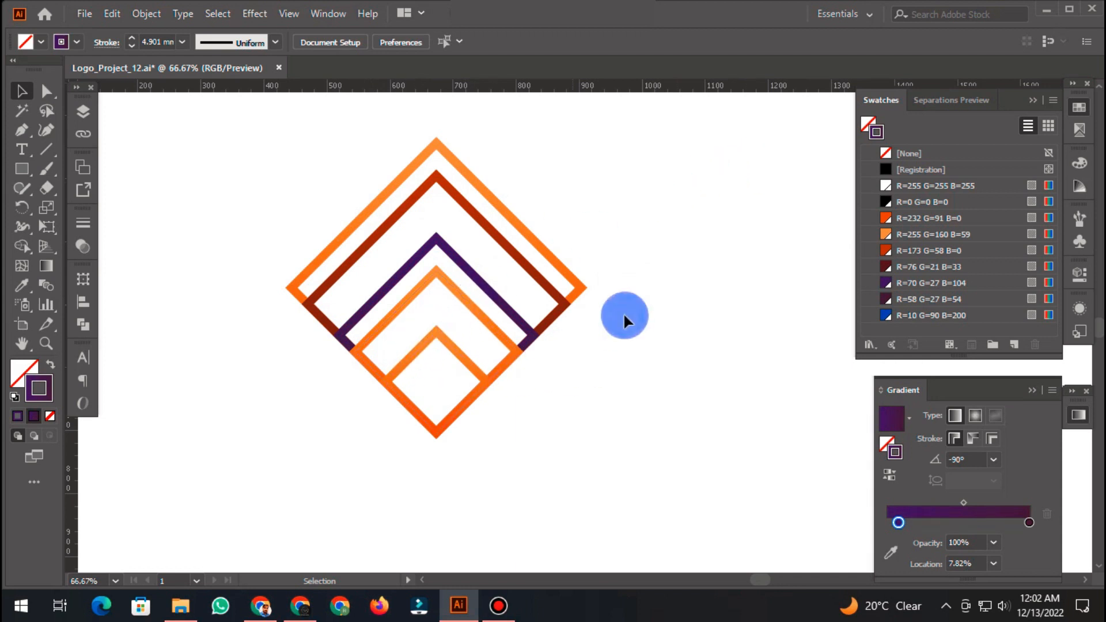
Step: Set the starting colour of the smallest diamond's stroke gradient to the R=10 G=90 B=200 swatch
click(449, 346)
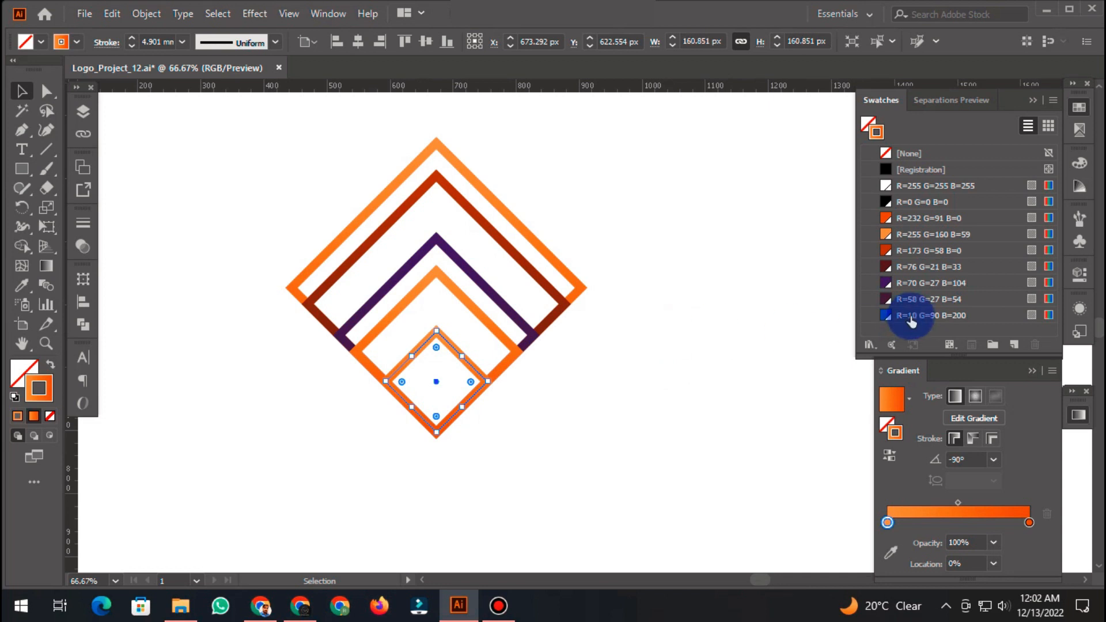
mouse_move(979, 314)
mouse_down()
mouse_move(922, 496)
mouse_move(887, 522)
mouse_up()
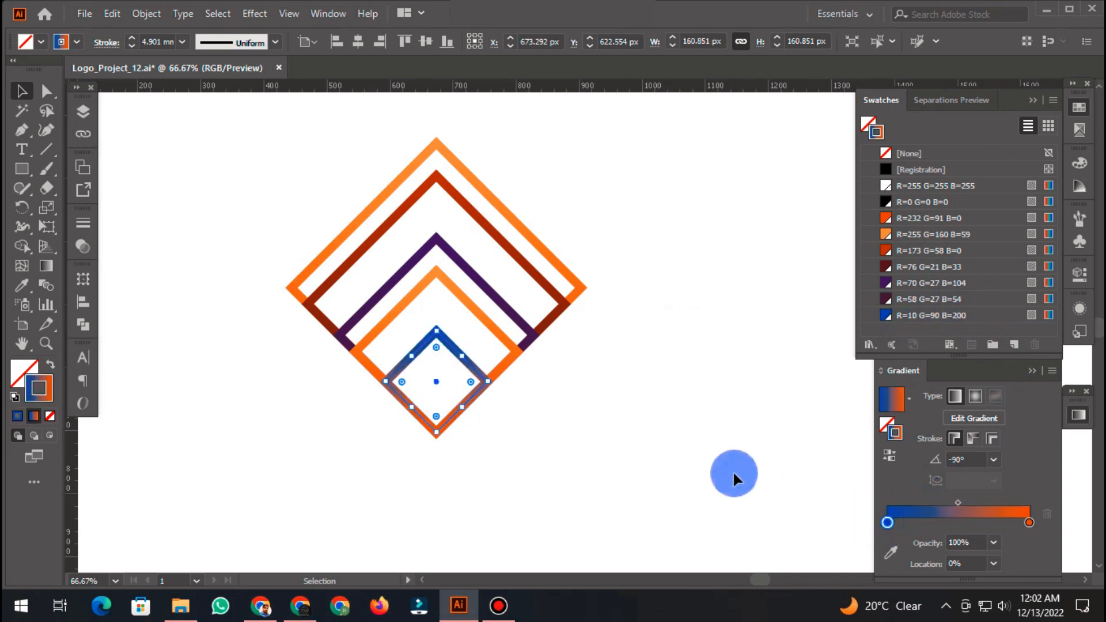
click(724, 358)
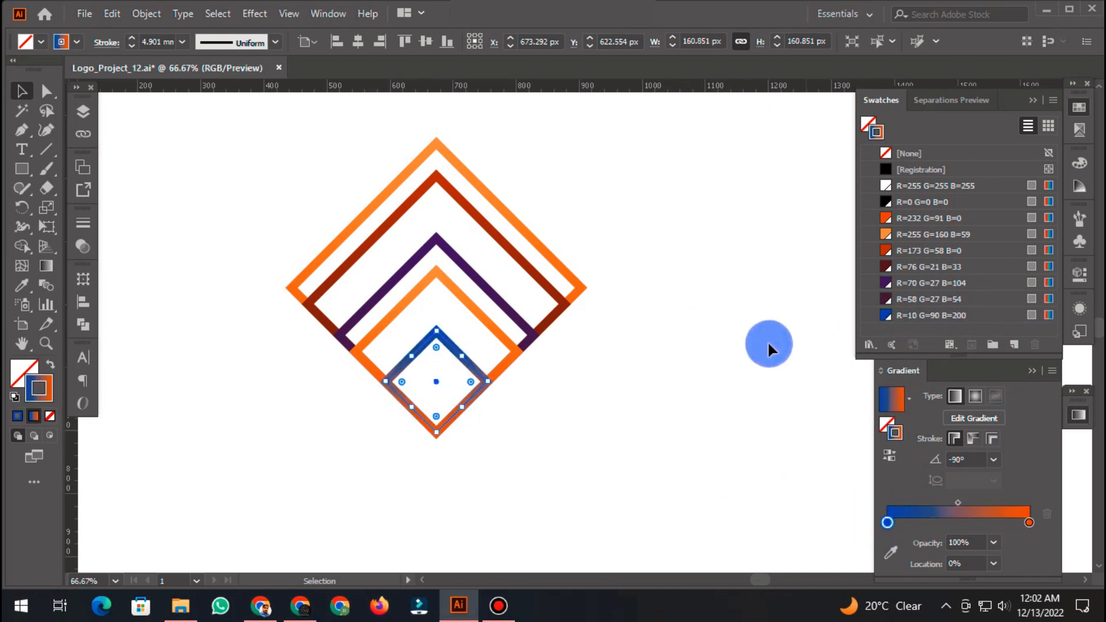
Step: Create a darker global RGB process swatch from R=10 G=90 B=200 with the colour R=10 G=48 B=116
click(989, 315)
click(1014, 345)
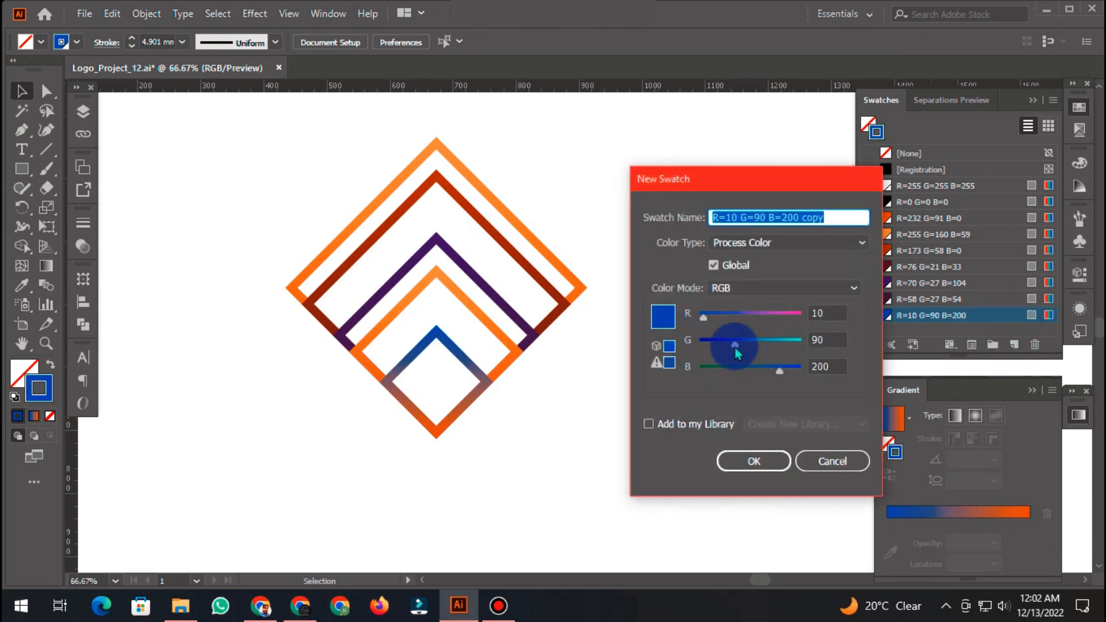
drag(718, 348, 746, 372)
click(736, 462)
Step: Set the end colour of the smallest diamond's stroke gradient to the R=10 G=48 B=116 swatch
click(464, 361)
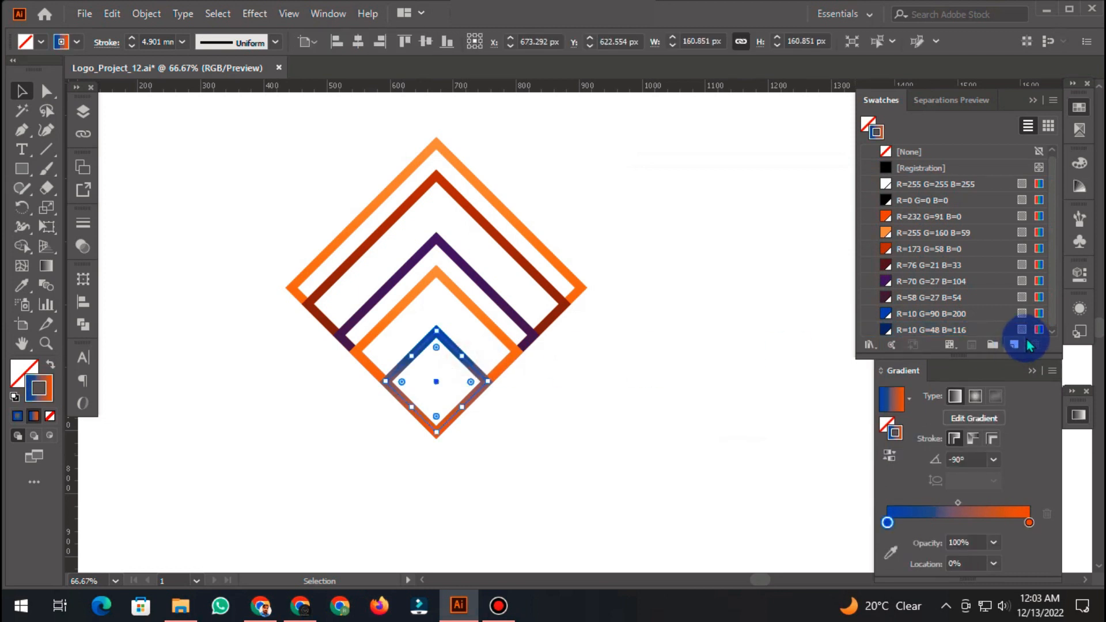
drag(987, 331, 1022, 488)
drag(1030, 524, 1030, 524)
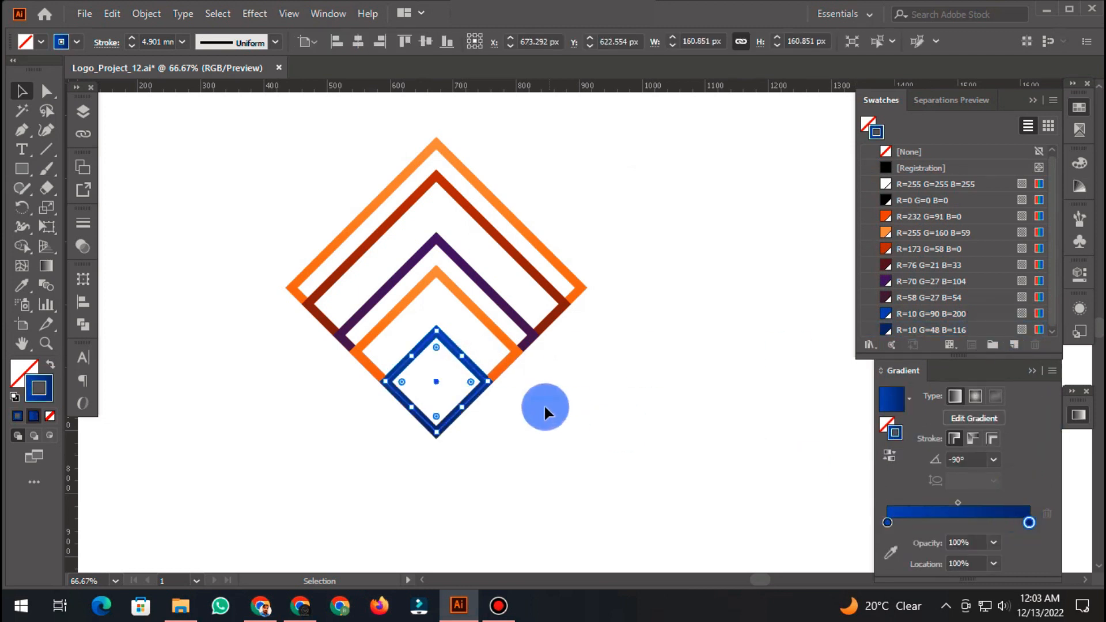
click(596, 380)
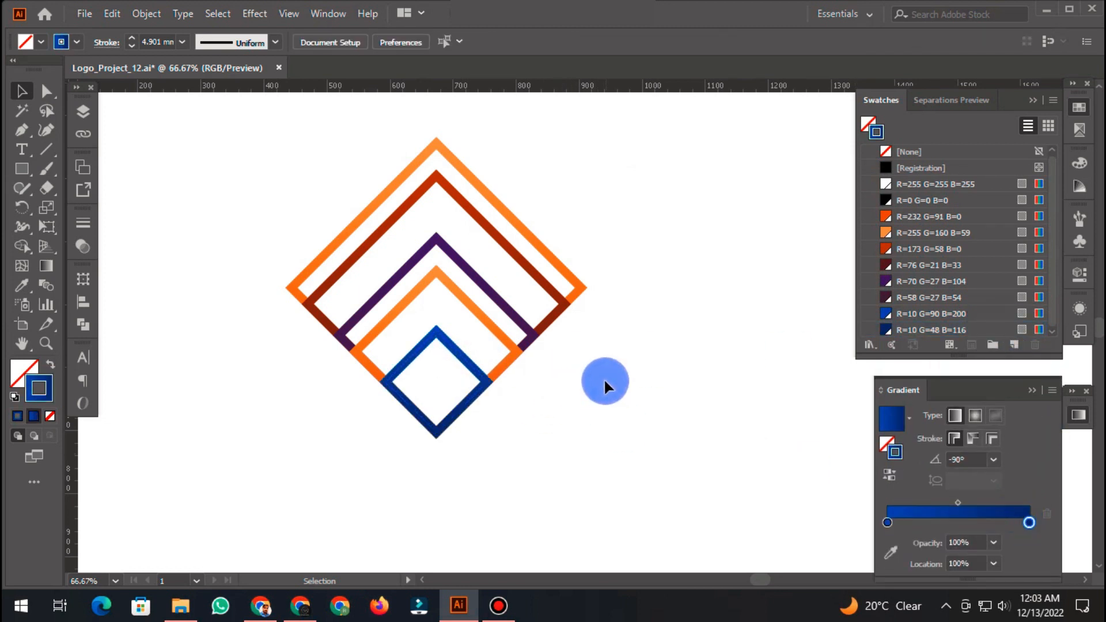
Step: Group the five nested diamonds and centre the group horizontally and vertically on the artboard
scroll(536, 365, down, 2)
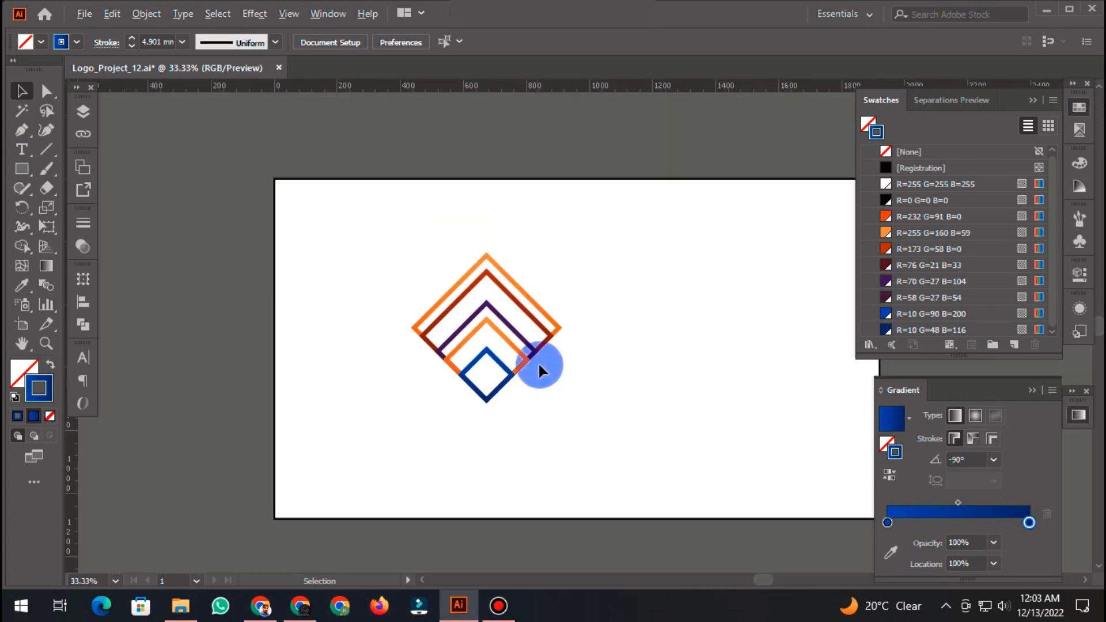
drag(533, 399, 546, 404)
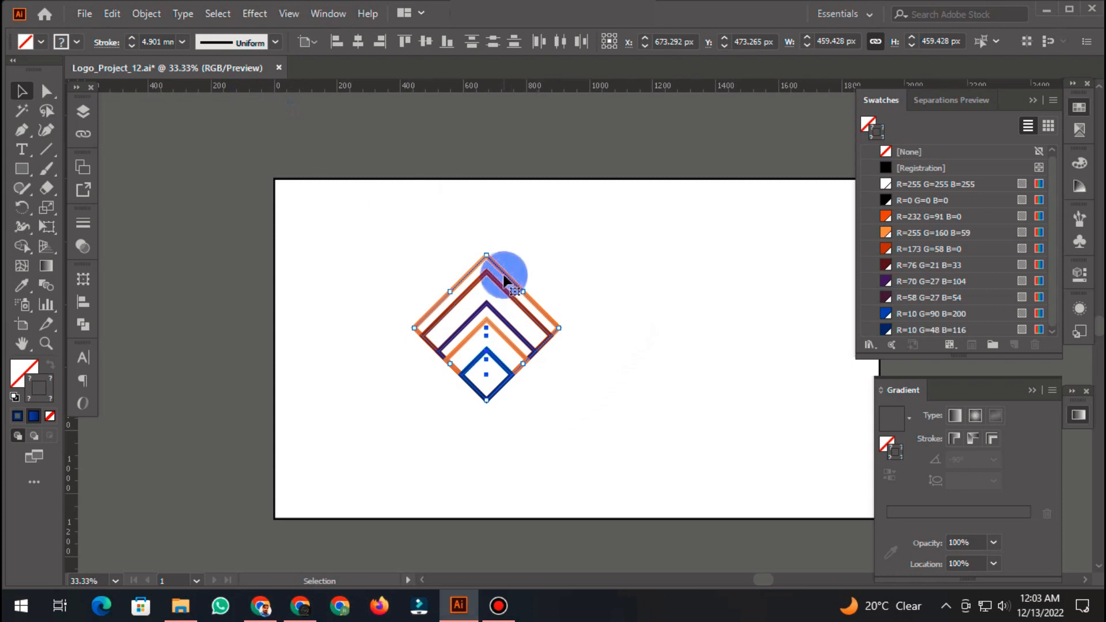
right_click(504, 256)
click(575, 361)
scroll(267, 341, down, 1)
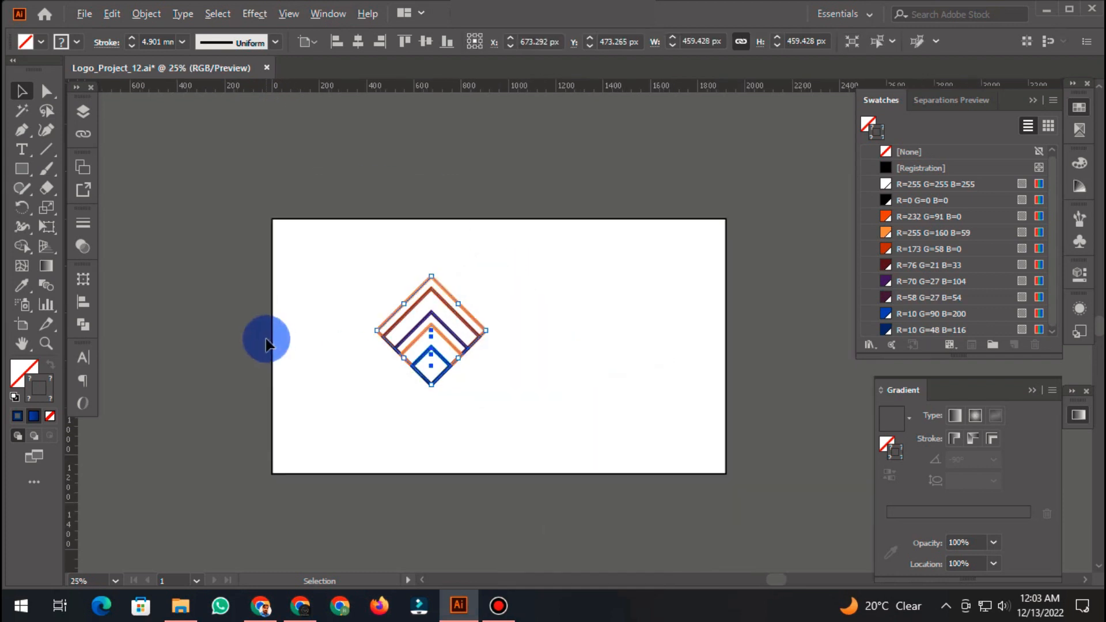
click(365, 42)
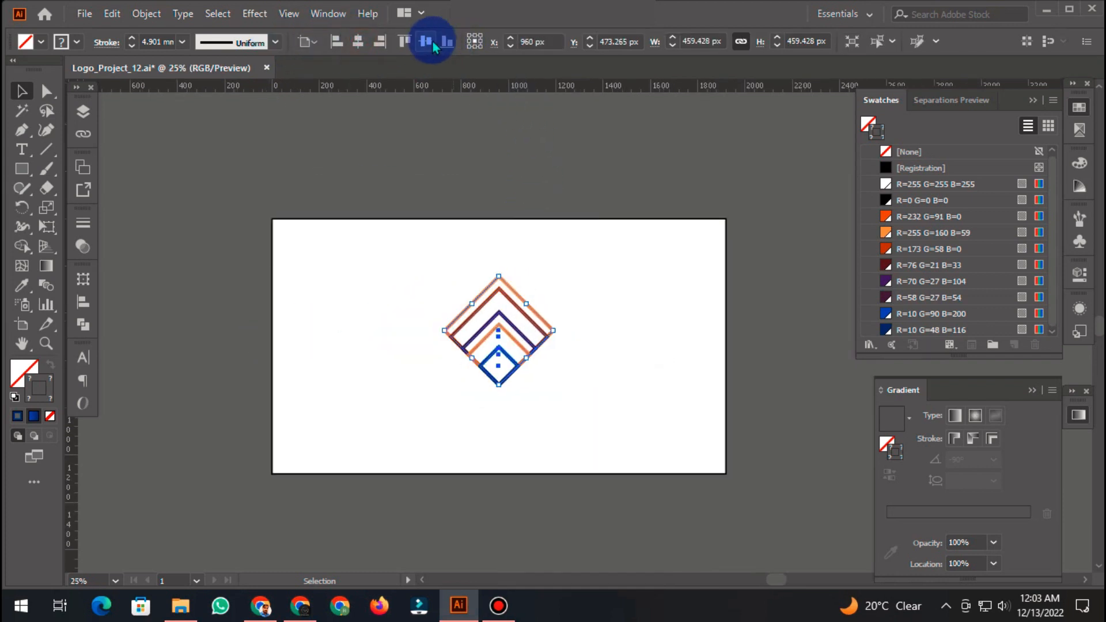
click(426, 41)
click(552, 299)
Step: Swap the fill and stroke of the artboard-sized background rectangle so it has a black fill and no stroke
scroll(510, 413, up, 1)
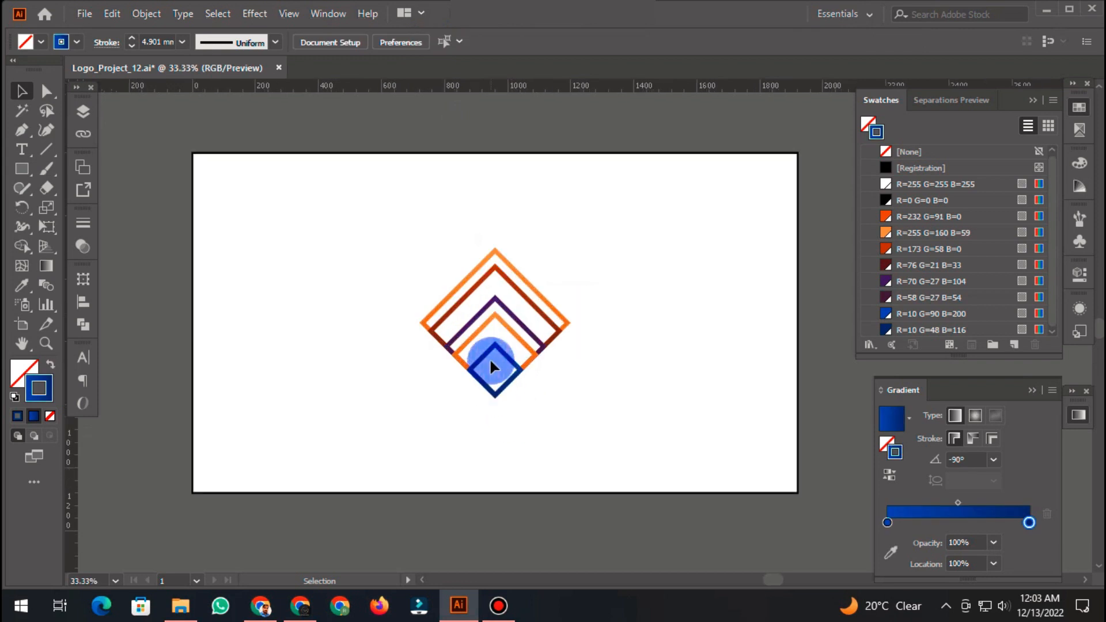
click(194, 247)
click(50, 364)
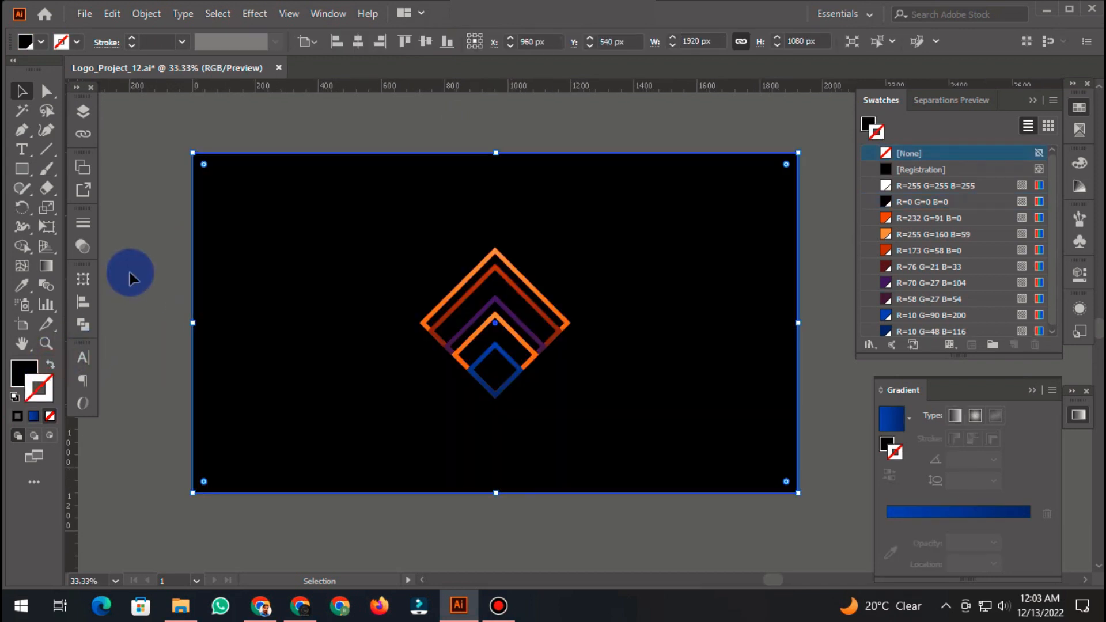
click(130, 279)
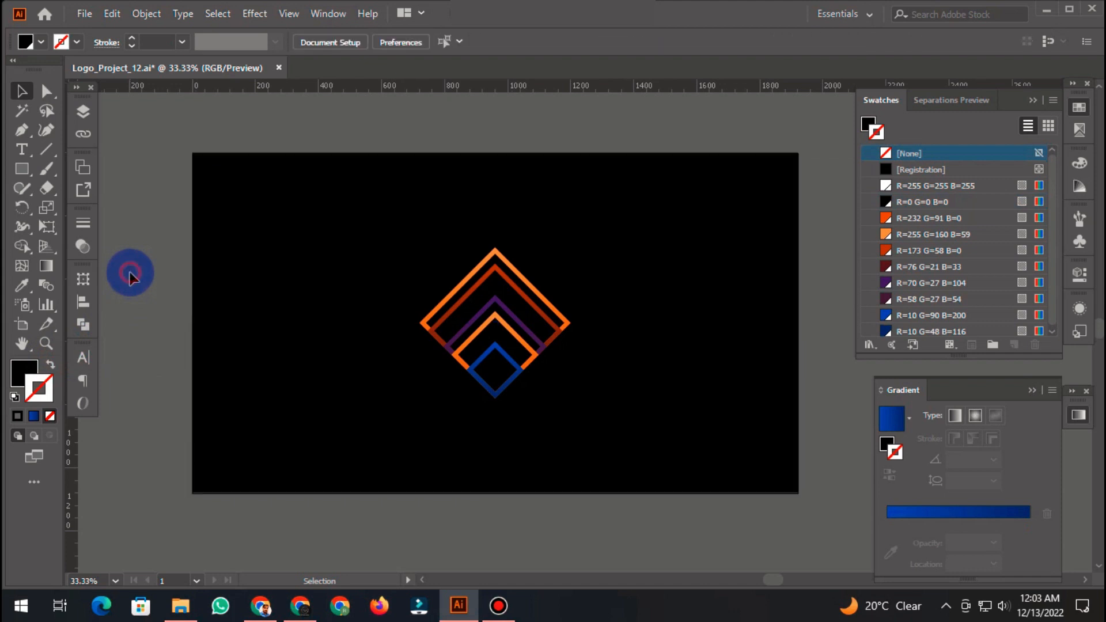
click(306, 208)
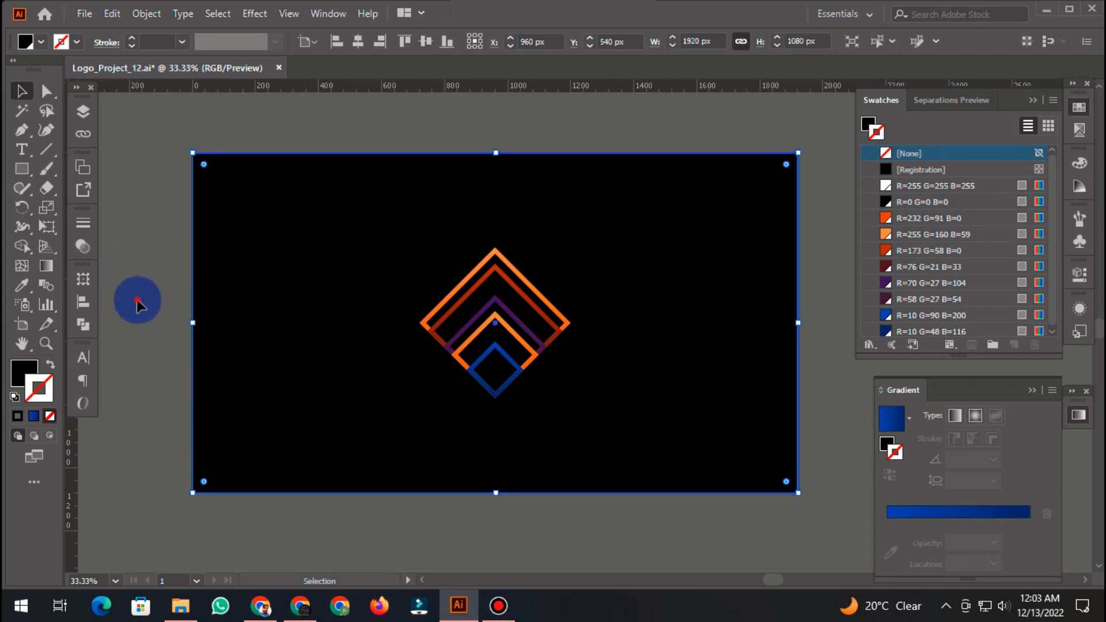
click(136, 299)
Step: Place the texture image pf-s124-ak-2743_2 from the Project_12 folder and align it to the artboard's top-left corner
click(179, 610)
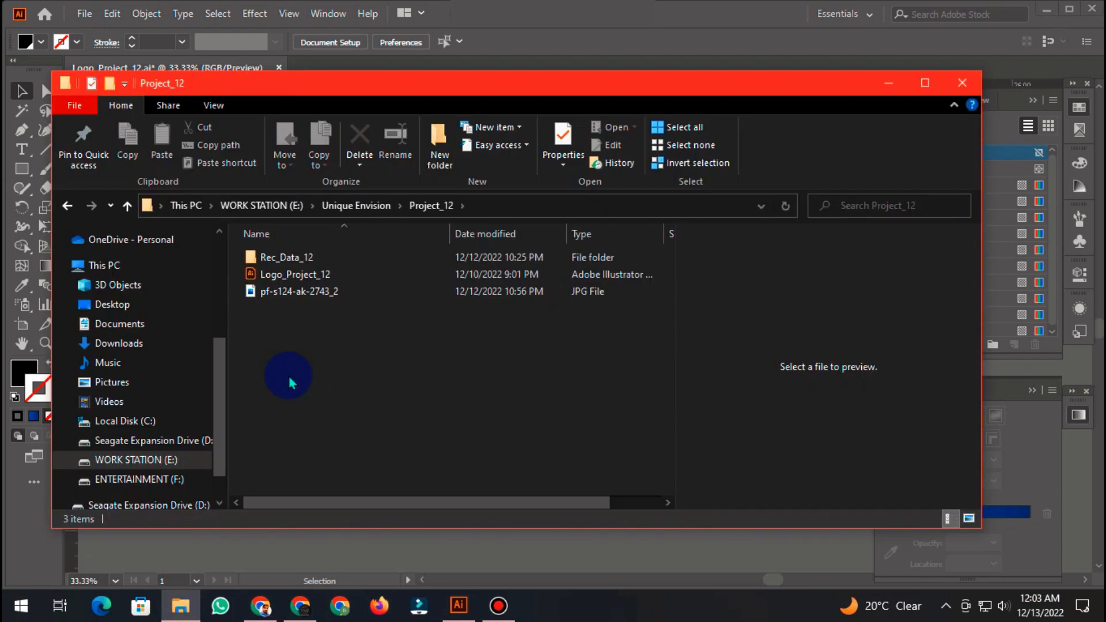
click(267, 294)
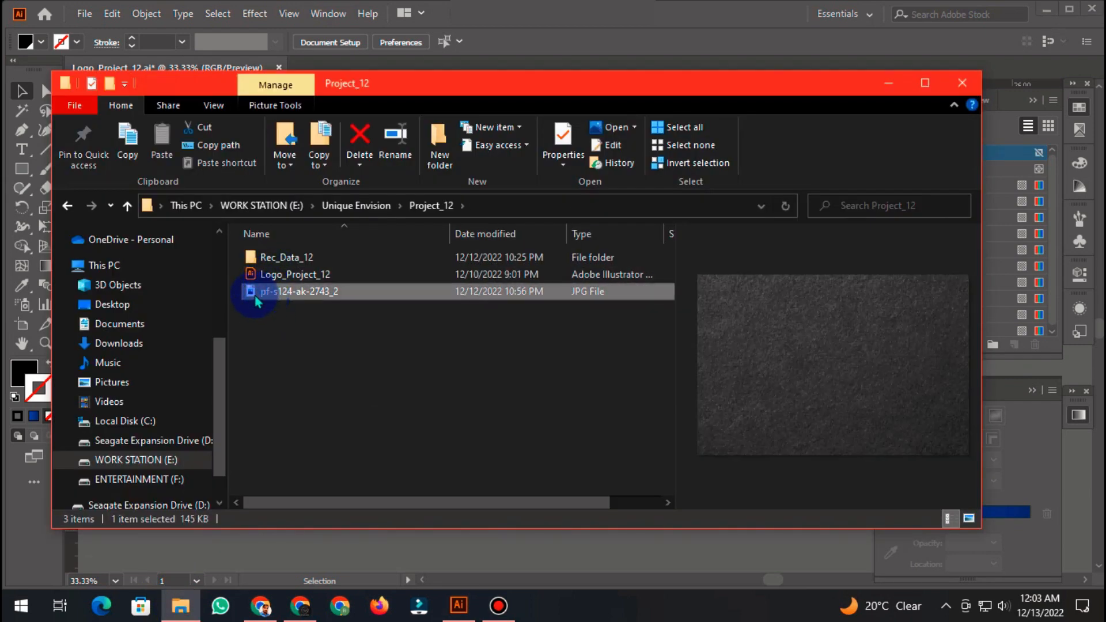
drag(255, 300, 349, 271)
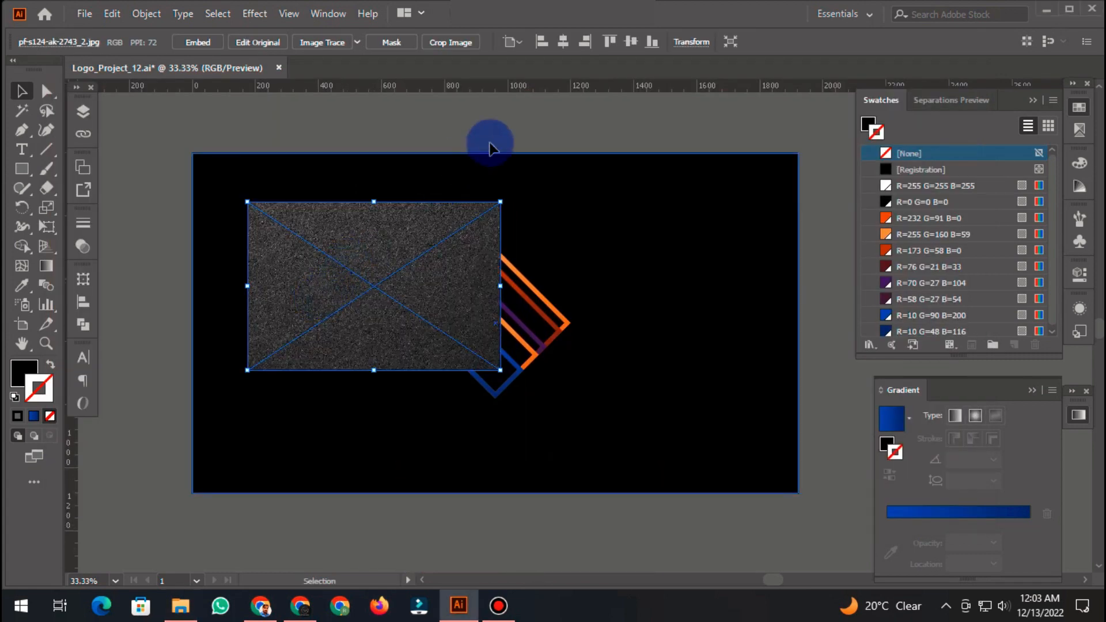
click(542, 41)
click(610, 42)
click(519, 124)
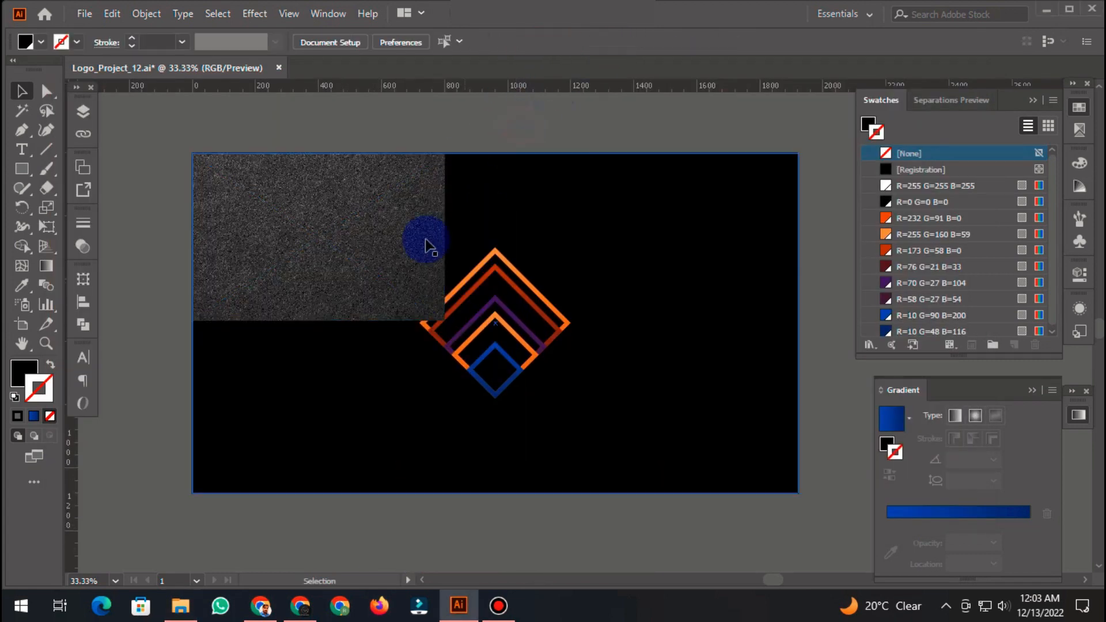
Step: Stretch the texture image from its lower-right corner until it covers the whole artboard
click(426, 245)
mouse_move(443, 320)
mouse_down()
mouse_move(506, 366)
mouse_move(796, 489)
mouse_up()
click(822, 398)
Step: Move the texture image aside and fill the background rectangle with the R=10 G=90 B=200 swatch
drag(668, 311, 478, 372)
click(758, 301)
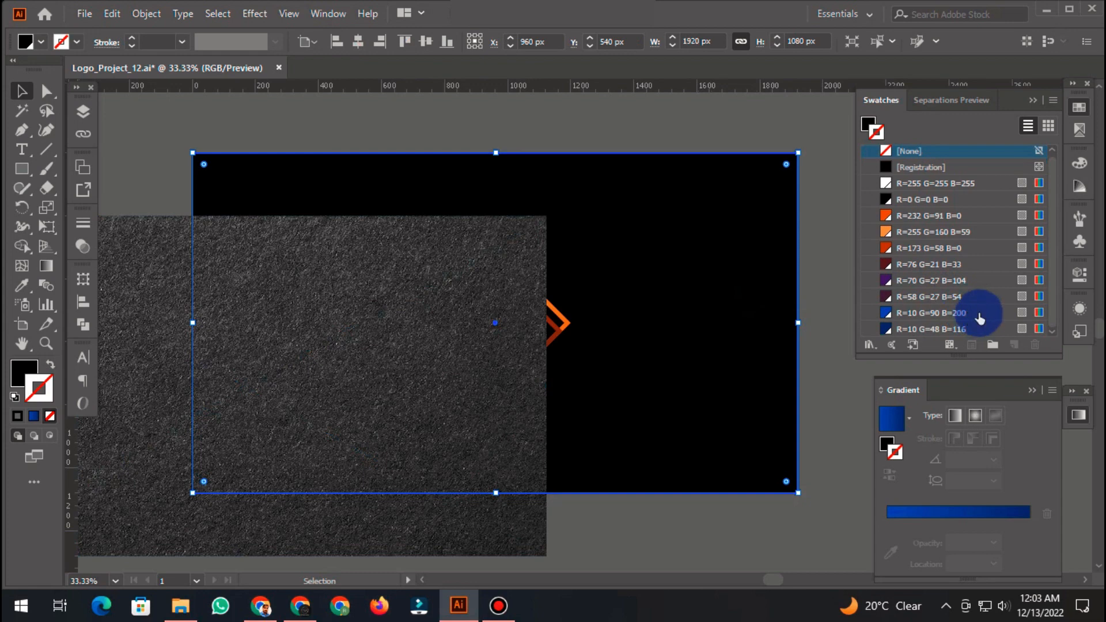
click(24, 380)
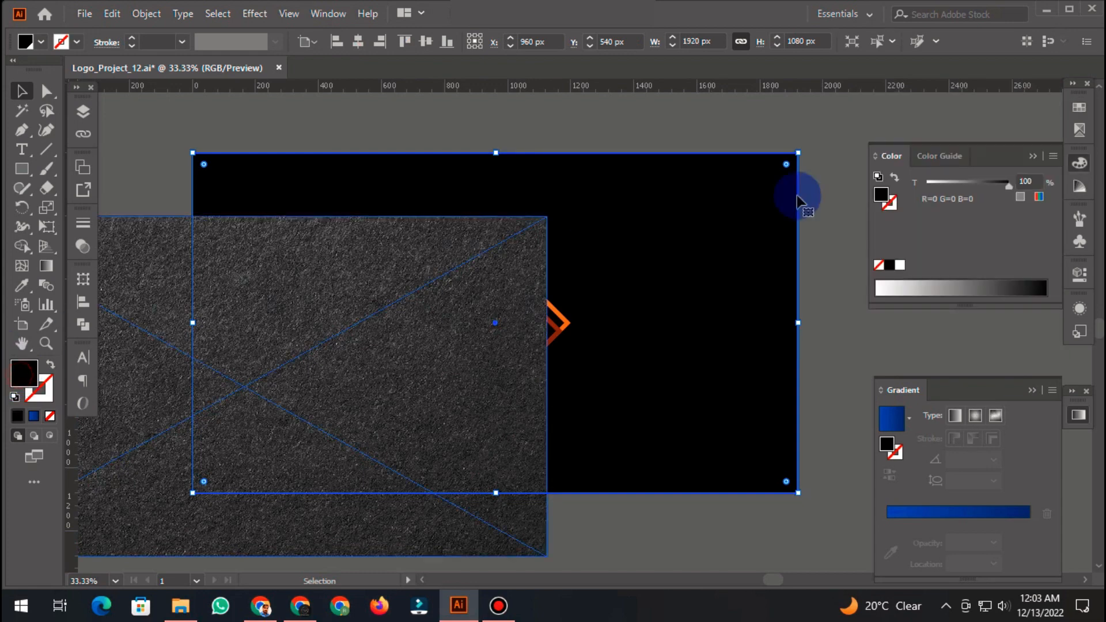
click(1079, 108)
click(949, 315)
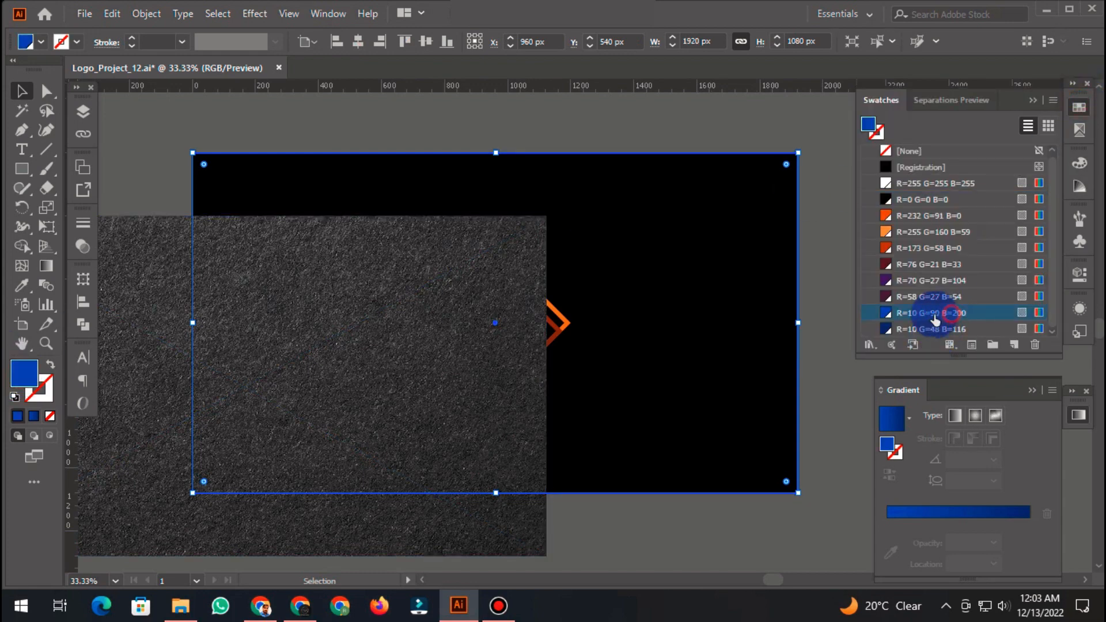
Step: Centre the texture image on the artboard and set its blending mode to Multiply
click(369, 286)
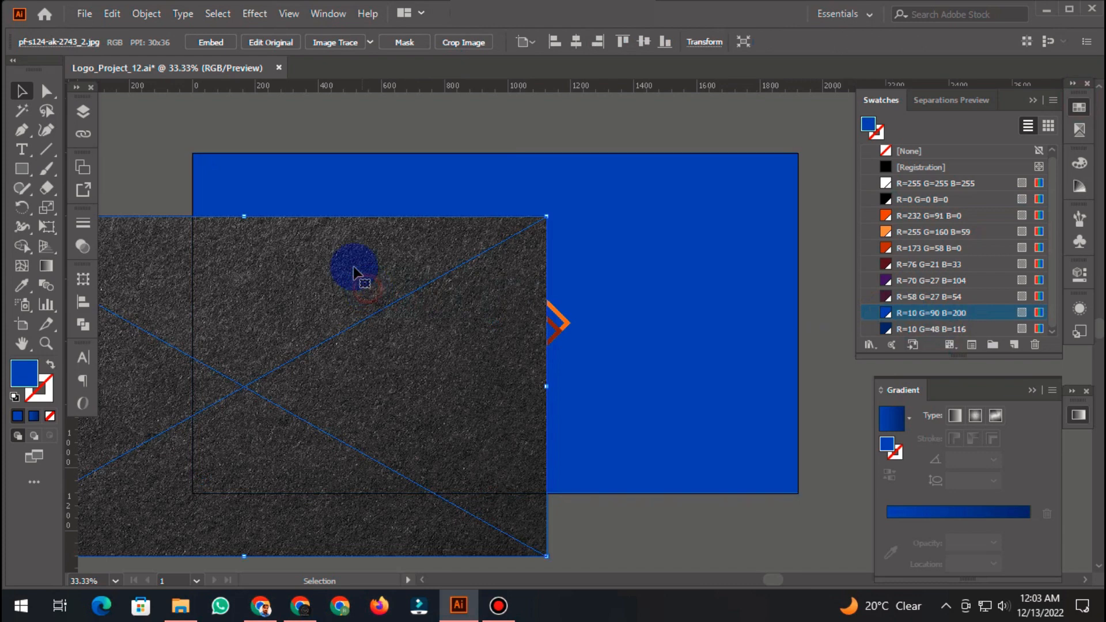
click(576, 41)
click(645, 41)
click(82, 246)
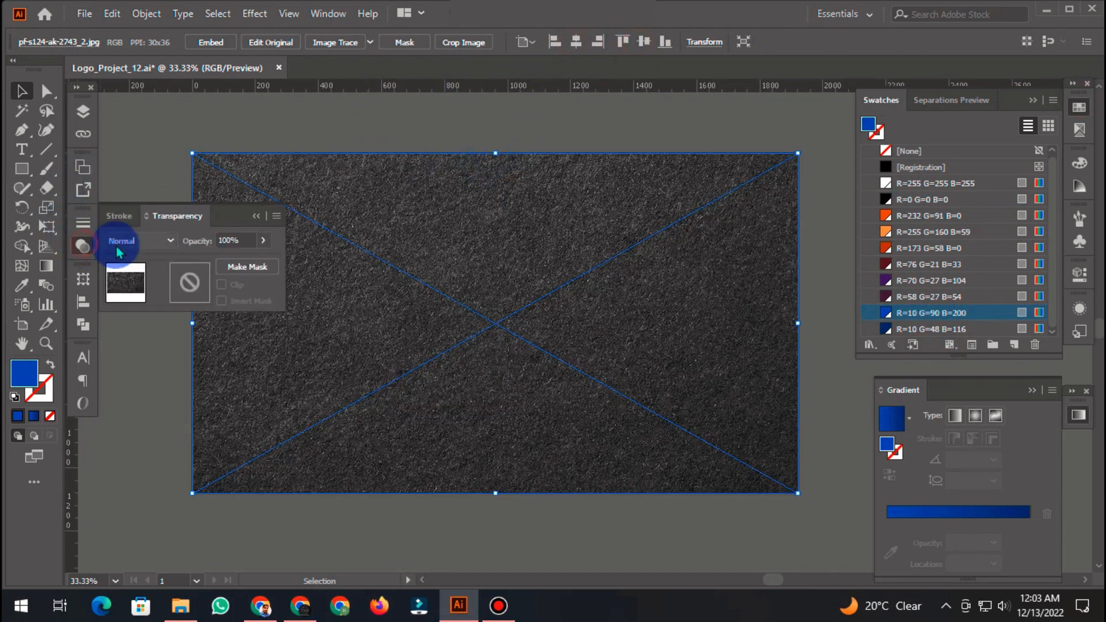
click(124, 241)
click(136, 297)
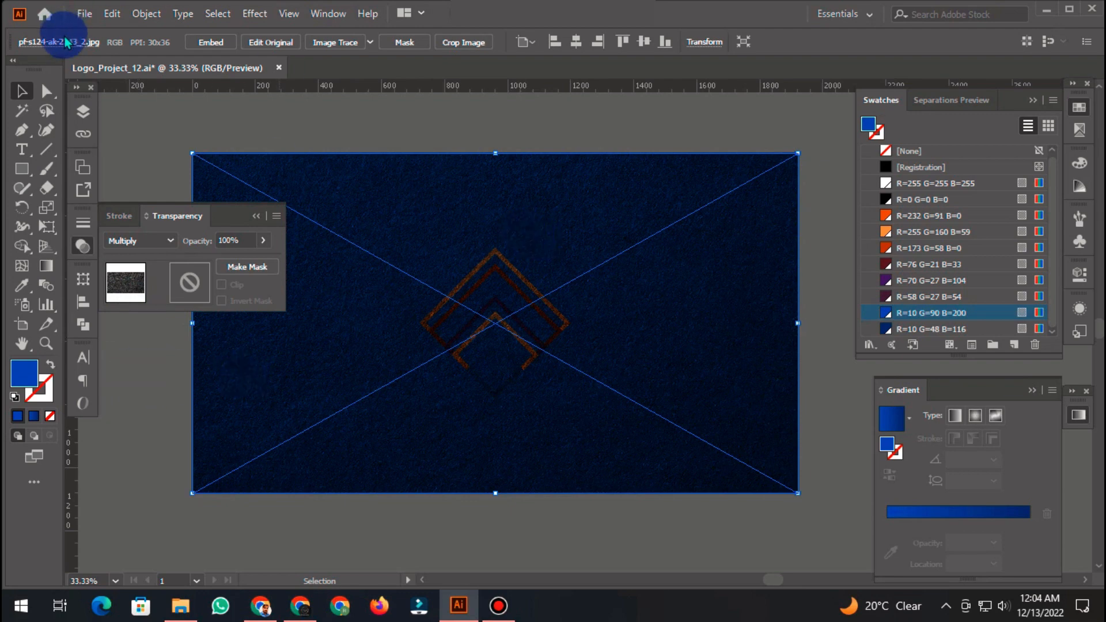
Step: Cut the texture image and paste it directly in front of the background rectangle, behind the logo
click(112, 14)
click(168, 74)
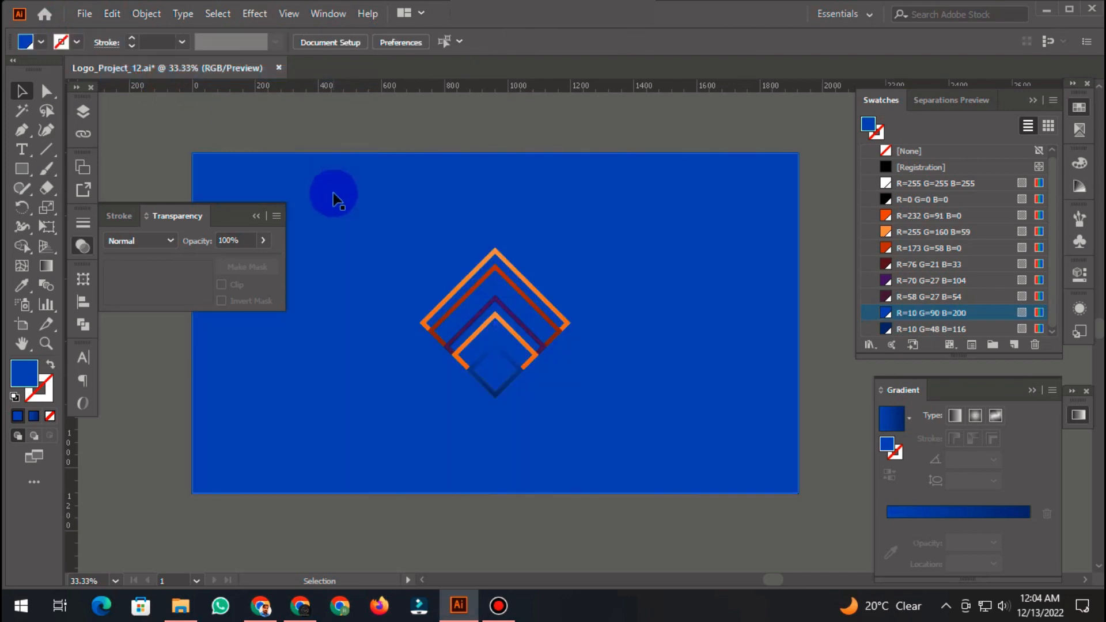
click(332, 193)
click(112, 14)
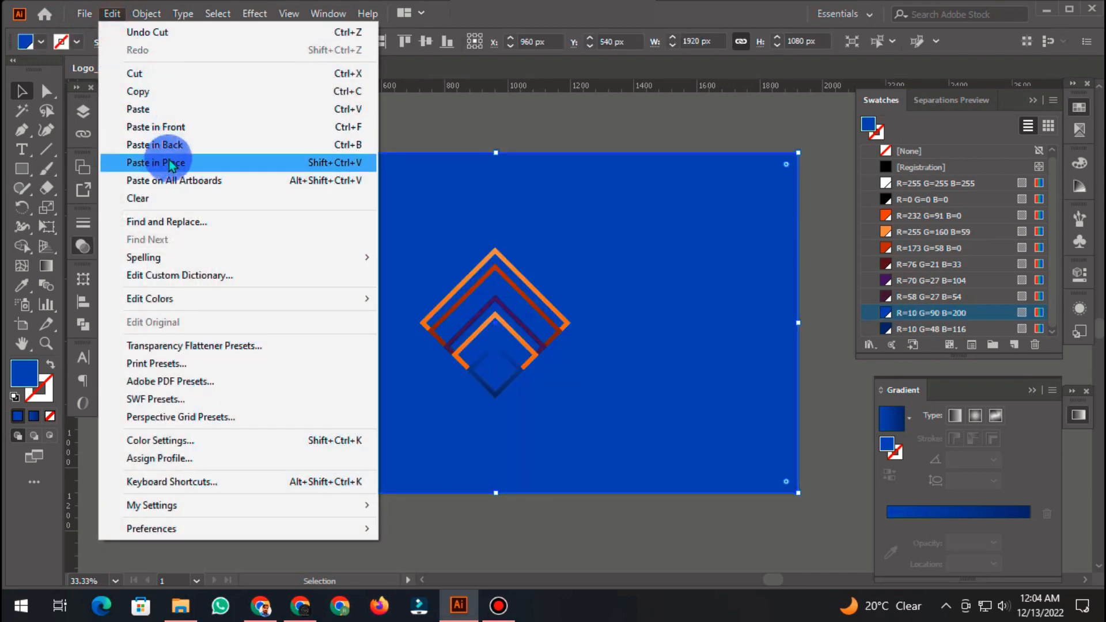
click(173, 128)
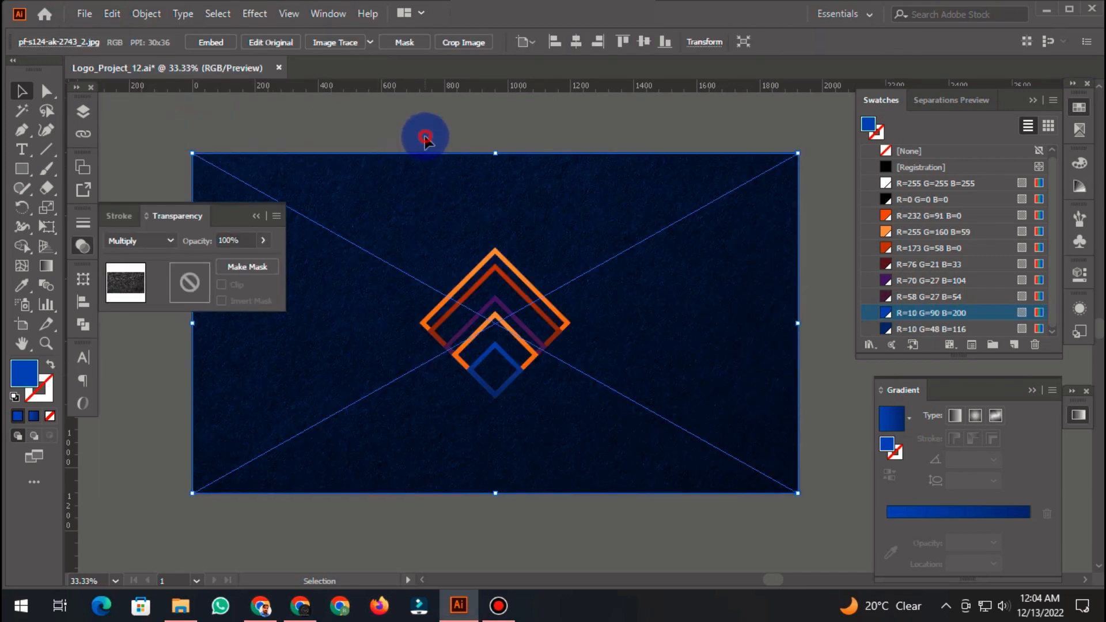
click(425, 136)
click(84, 245)
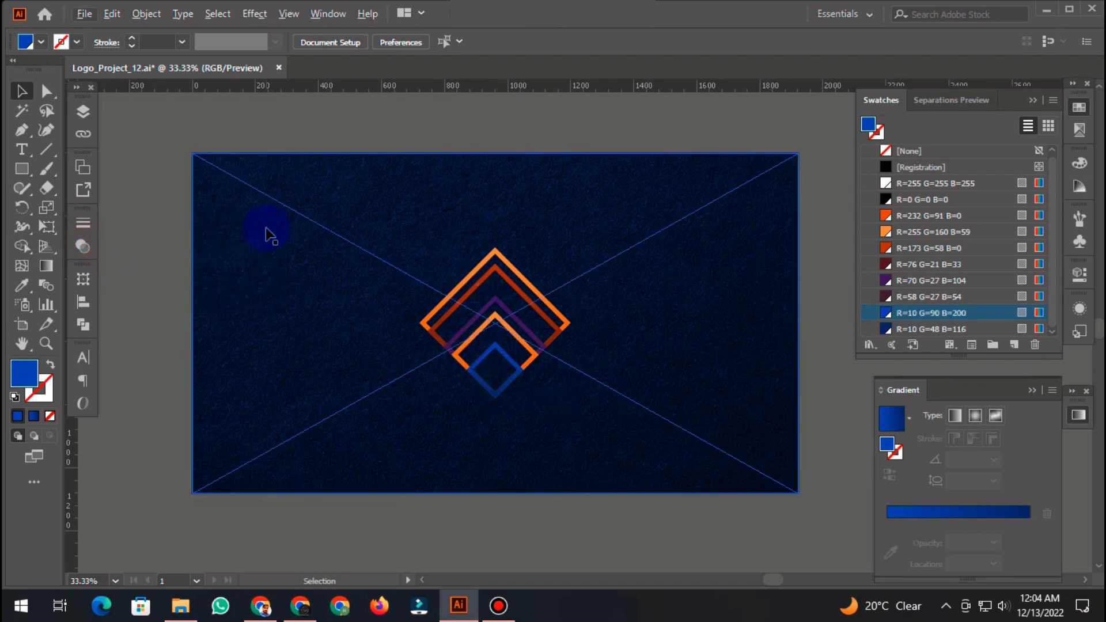
Step: Lock the texture image so that the rectangle beneath it can be selected
click(218, 164)
click(147, 13)
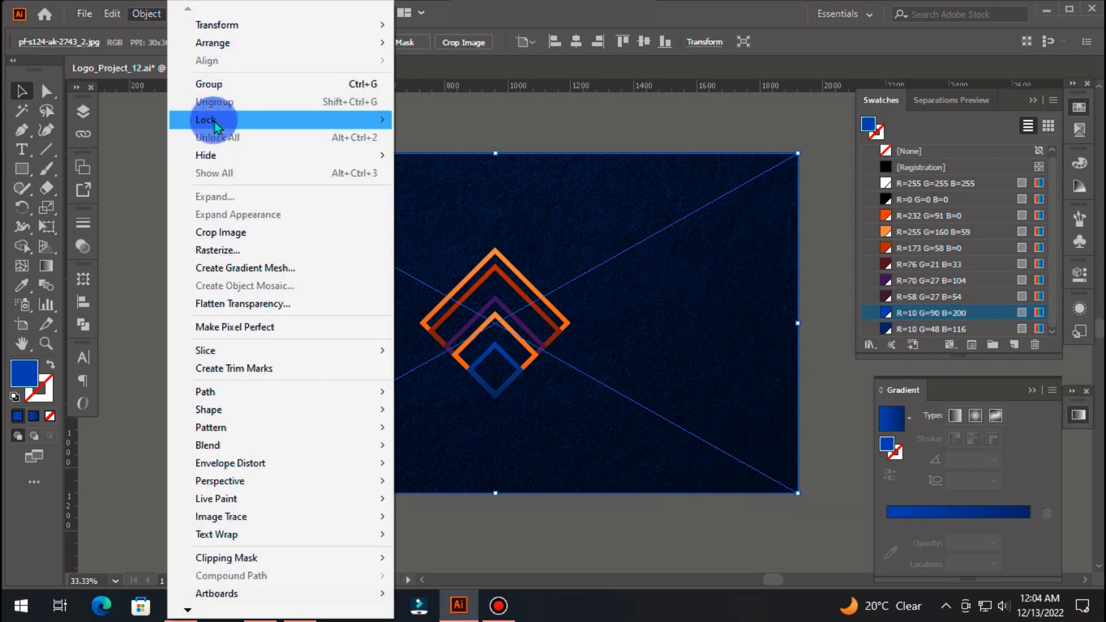
mouse_move(214, 122)
click(430, 124)
Step: Copy the blue background rectangle beneath the texture image
click(295, 195)
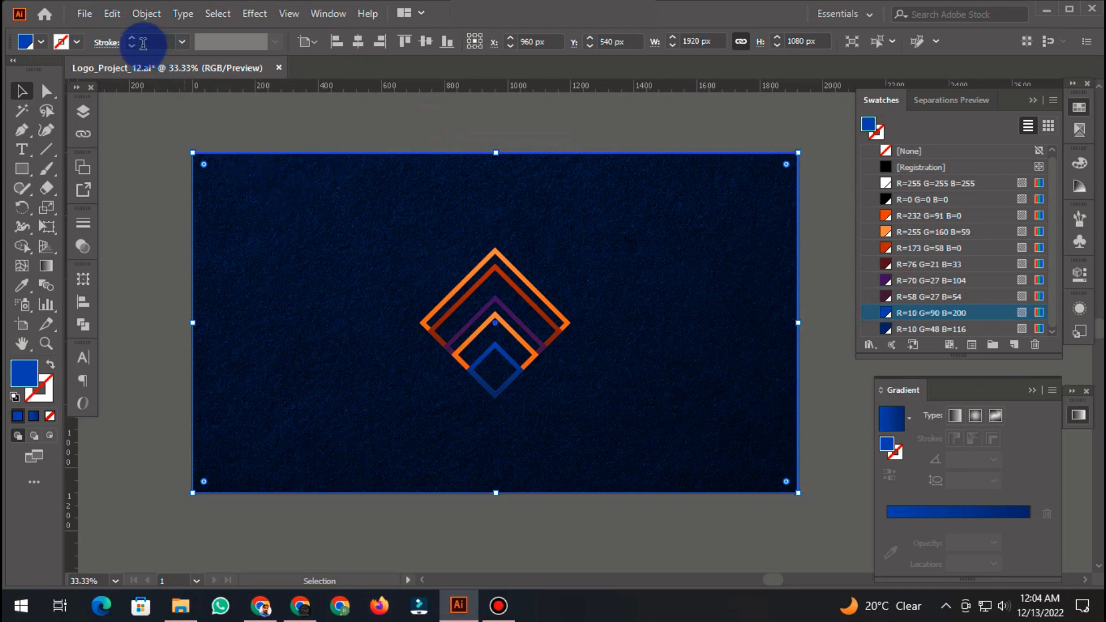
click(112, 13)
click(161, 91)
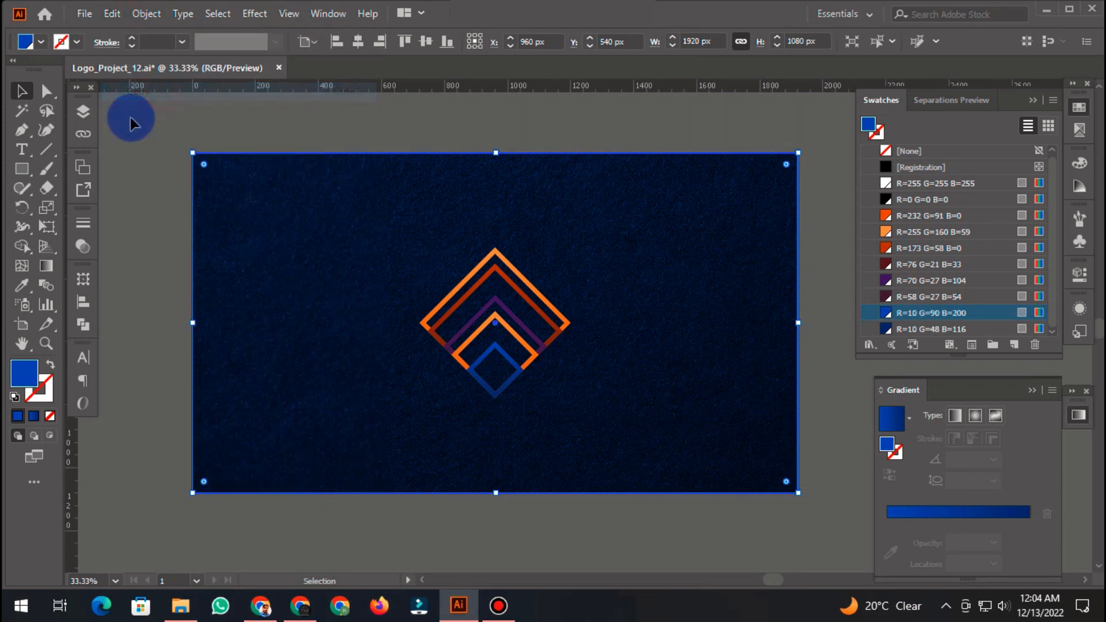
click(130, 118)
Step: Unlock the texture image and paste the copied blue rectangle directly in front of it
click(147, 14)
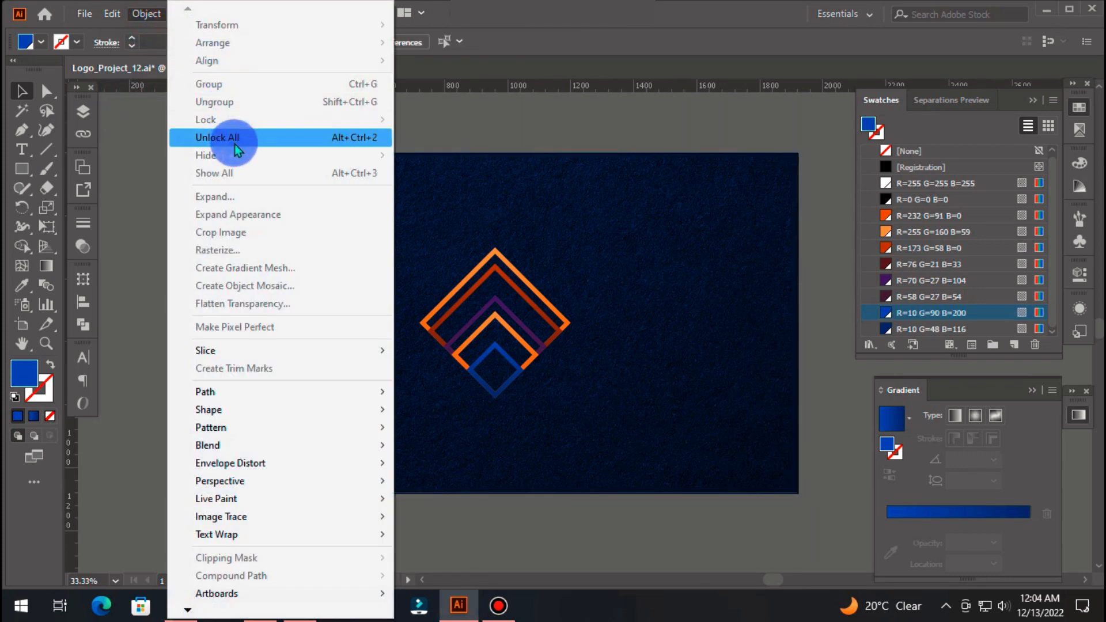
click(234, 144)
click(113, 12)
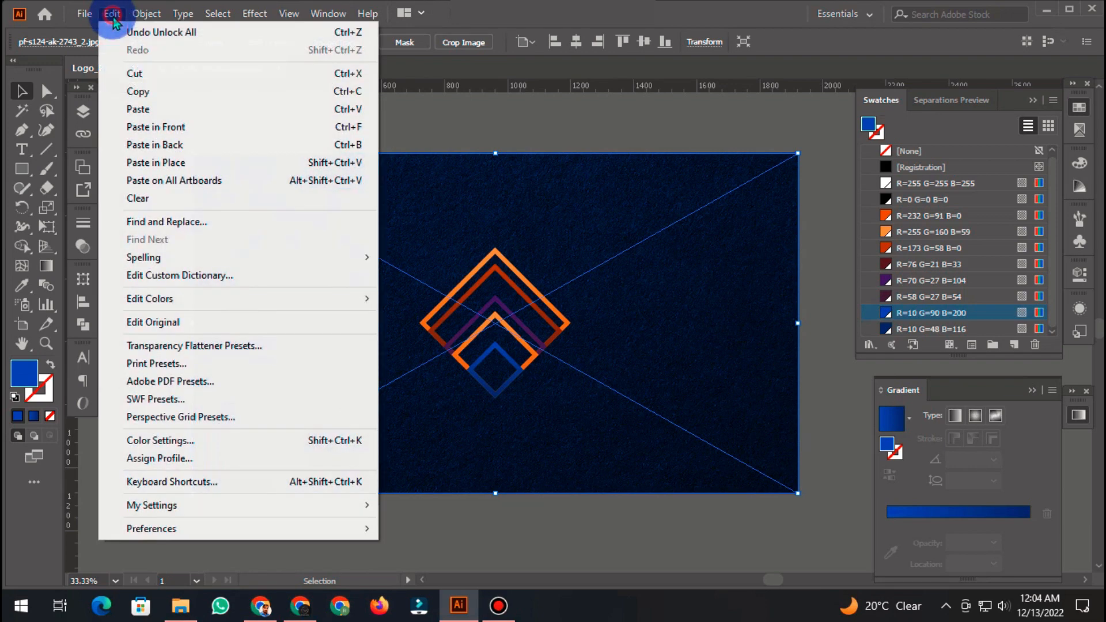
click(191, 128)
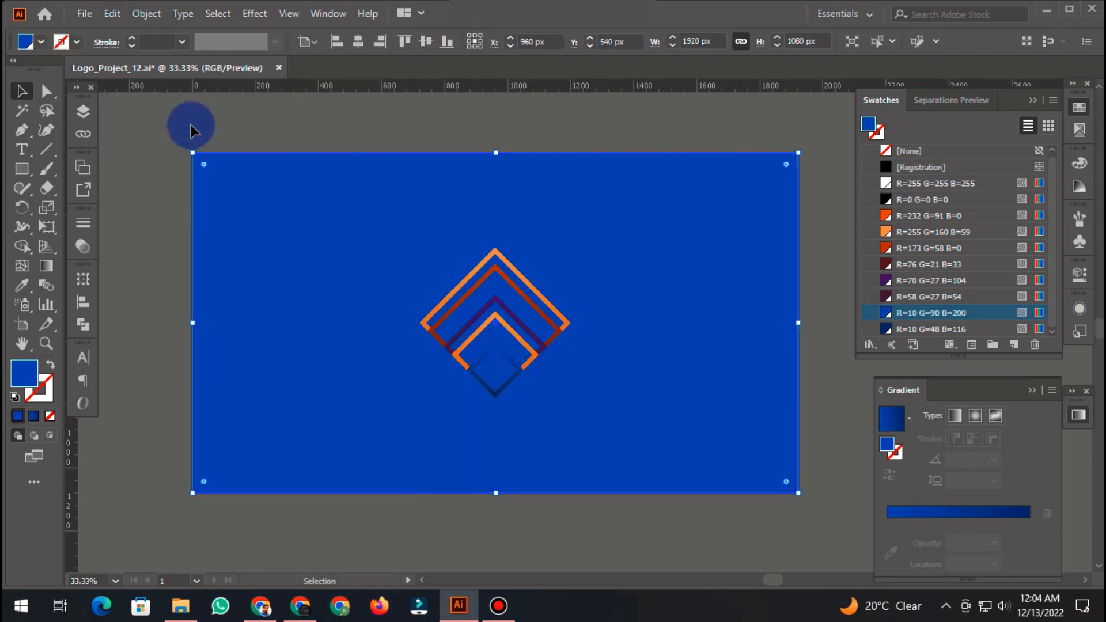
click(147, 14)
mouse_move(257, 119)
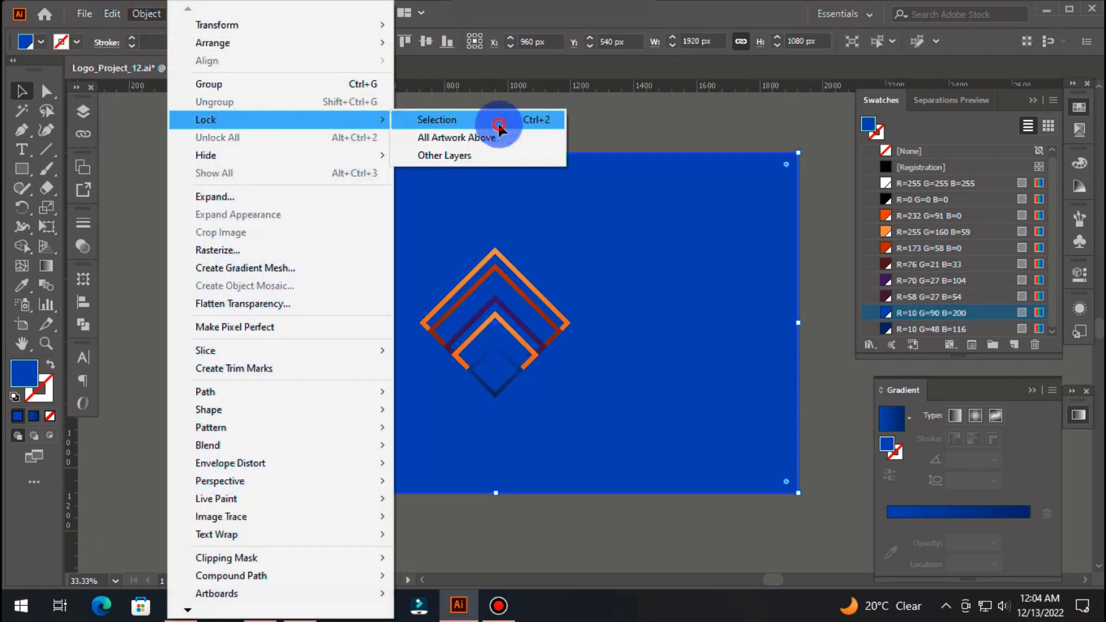
click(499, 129)
click(282, 176)
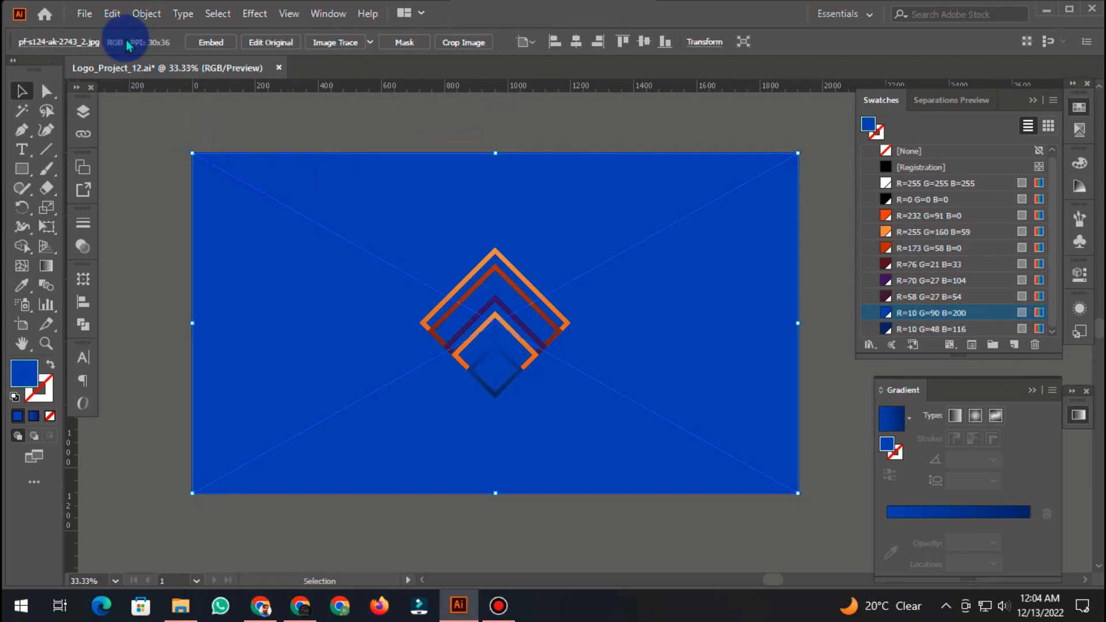
click(144, 13)
click(213, 137)
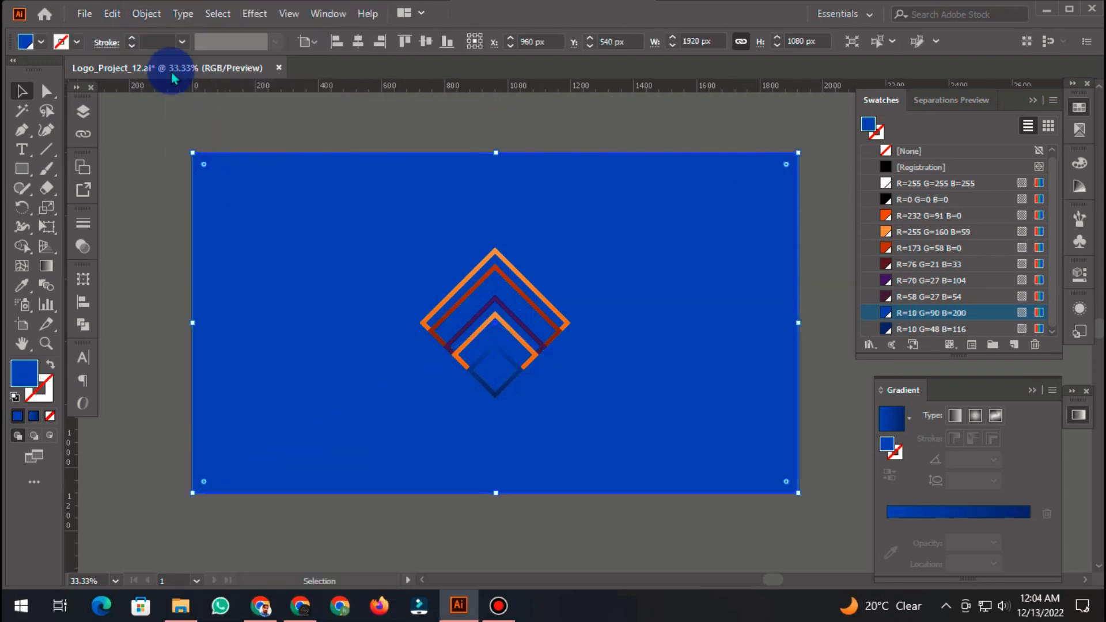
Step: Hide the front blue rectangle, the texture image and the rear blue rectangle one after another
click(145, 13)
mouse_move(285, 155)
click(427, 156)
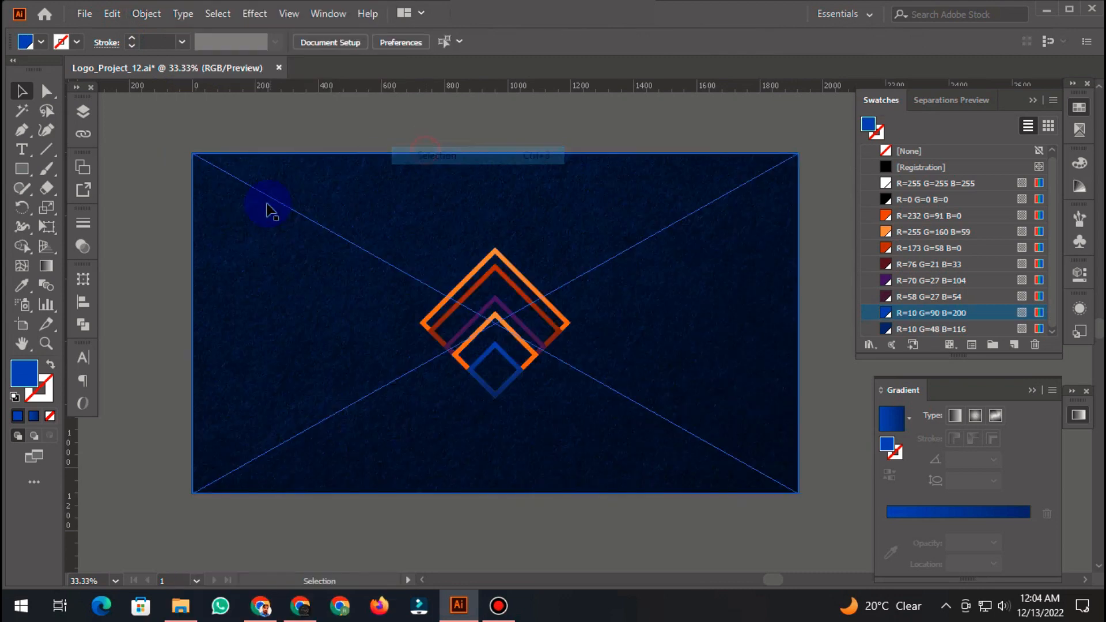
click(145, 13)
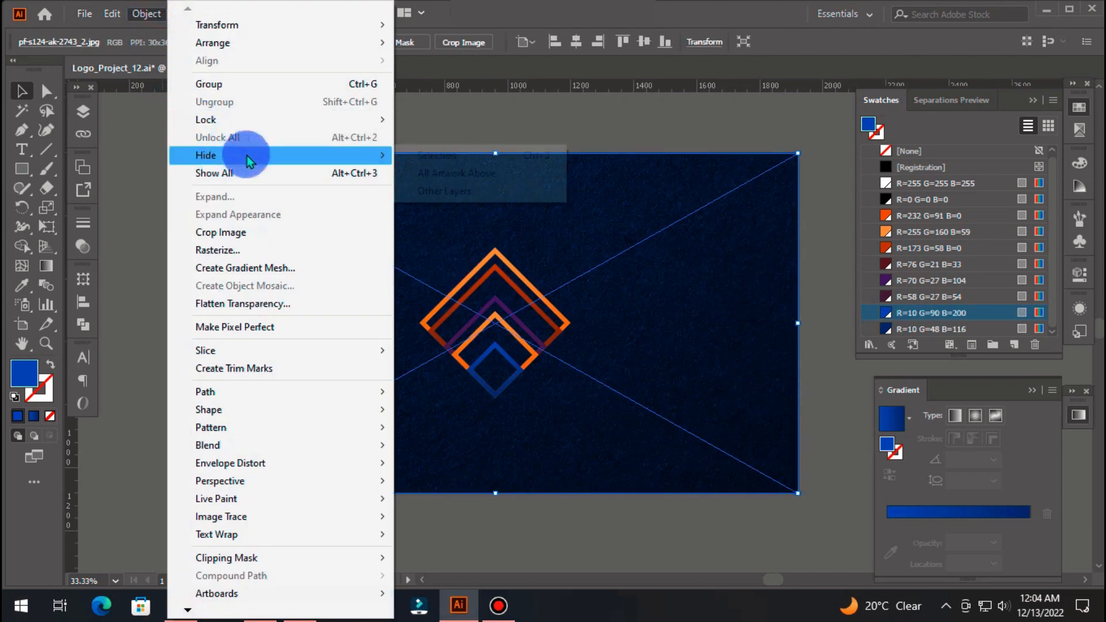
mouse_move(247, 155)
click(421, 153)
click(145, 14)
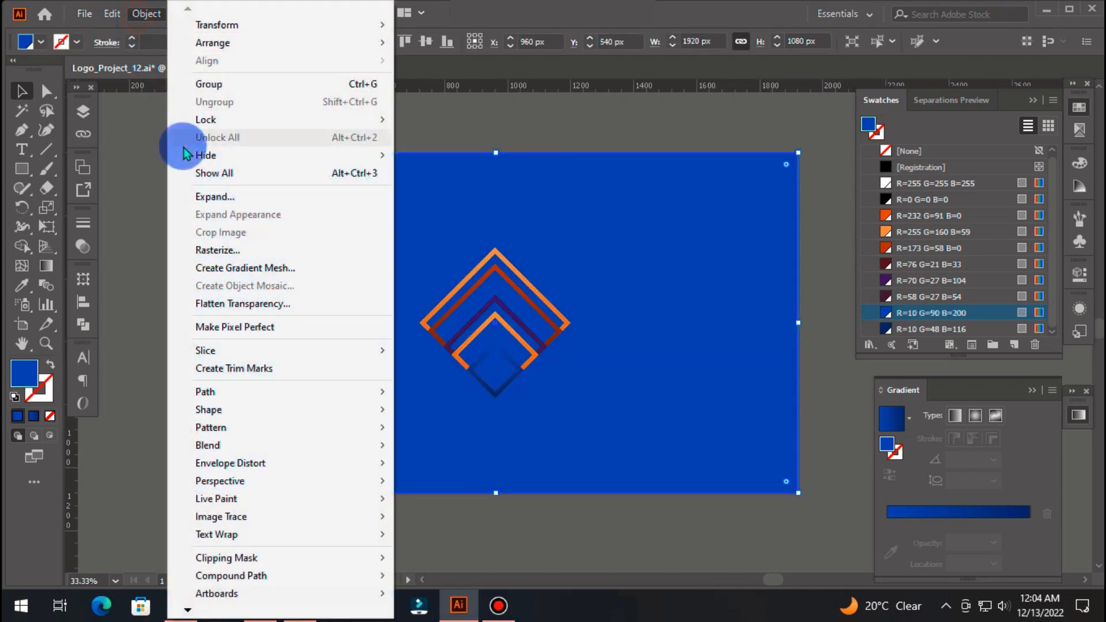
mouse_move(333, 158)
click(433, 154)
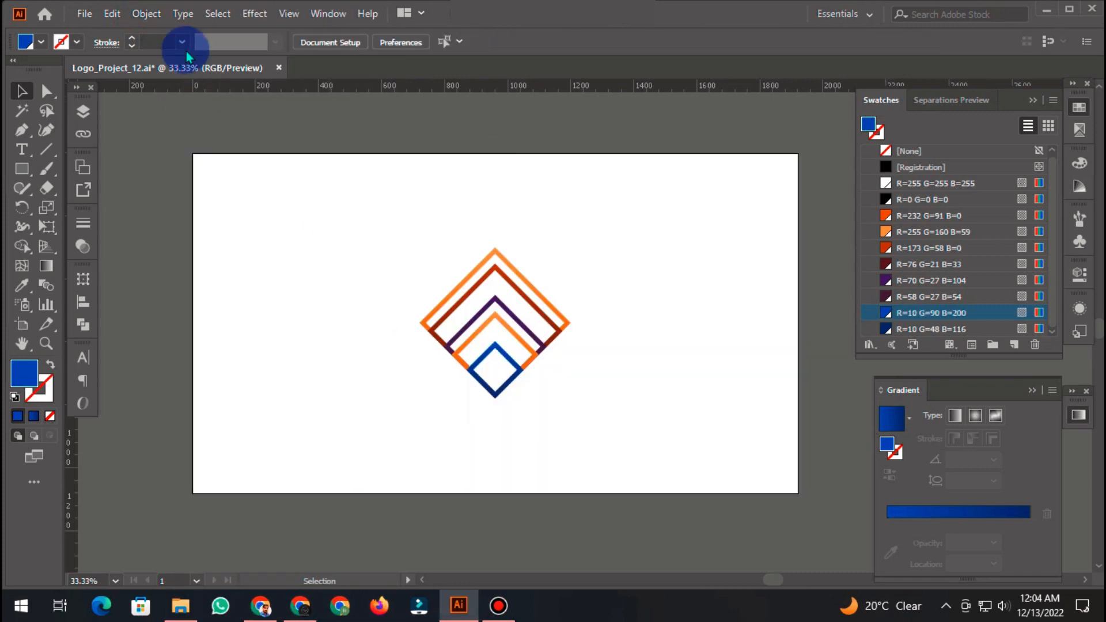
Step: Show all hidden background objects and make a clipping mask from them with the front rectangle
click(147, 14)
click(257, 172)
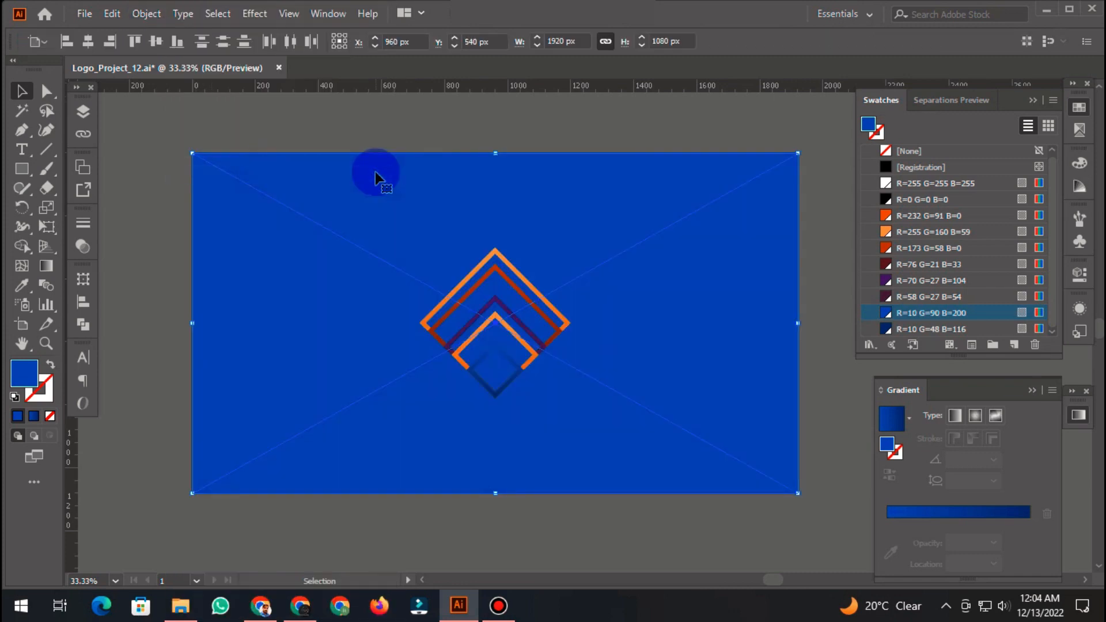
right_click(355, 182)
click(444, 324)
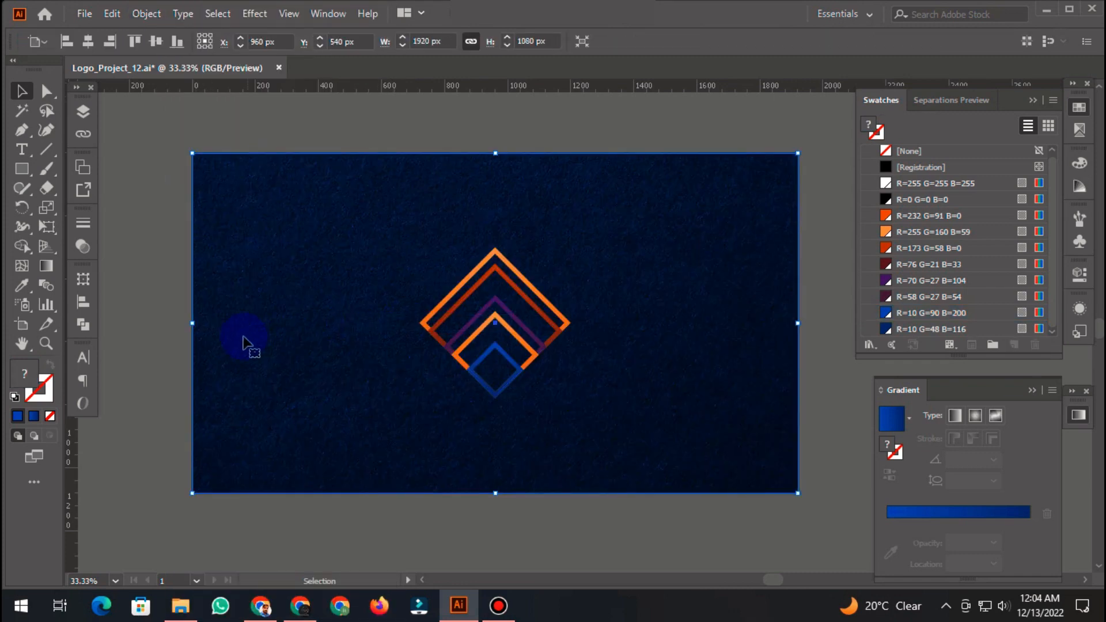
click(146, 254)
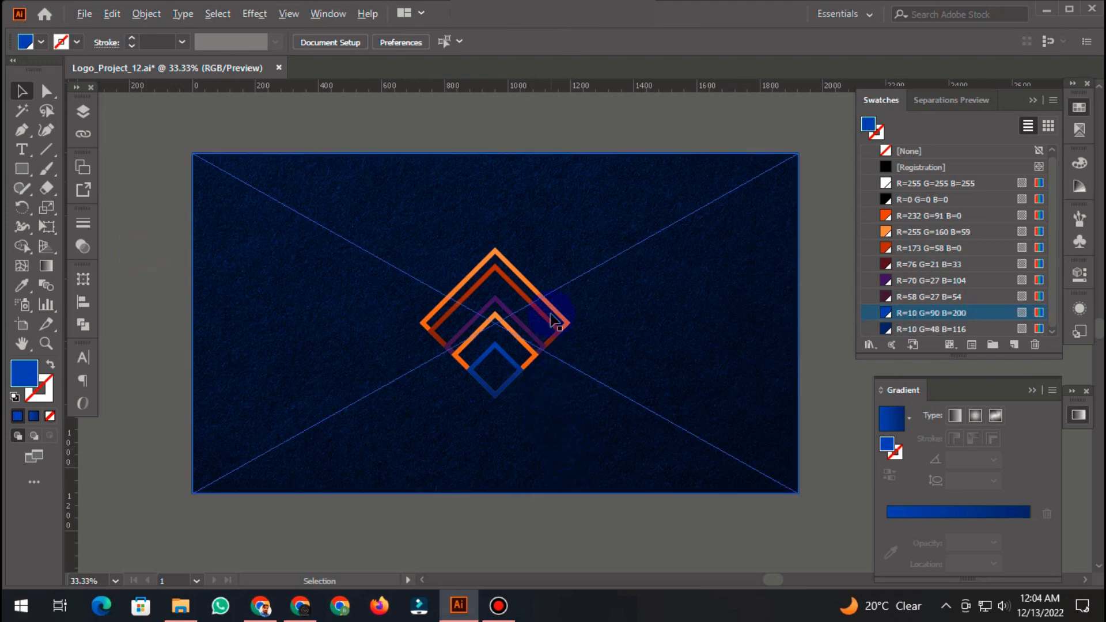
Step: Enlarge the diamond logo proportionally to about 496 px and move it up to about Y 461 px
scroll(551, 320, up, 1)
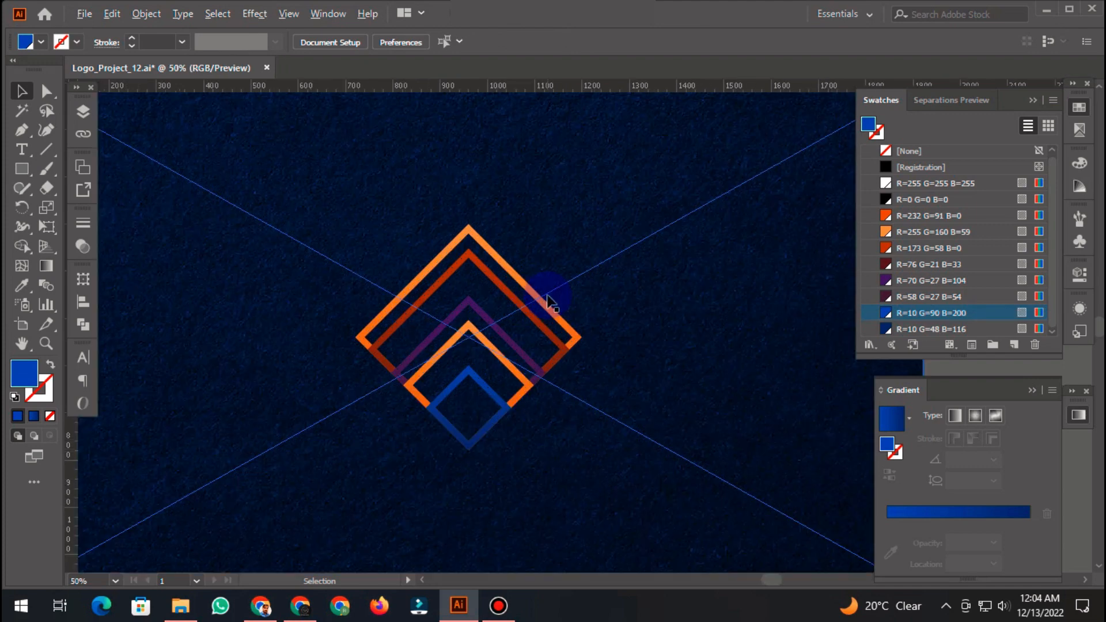
click(482, 341)
scroll(482, 341, down, 1)
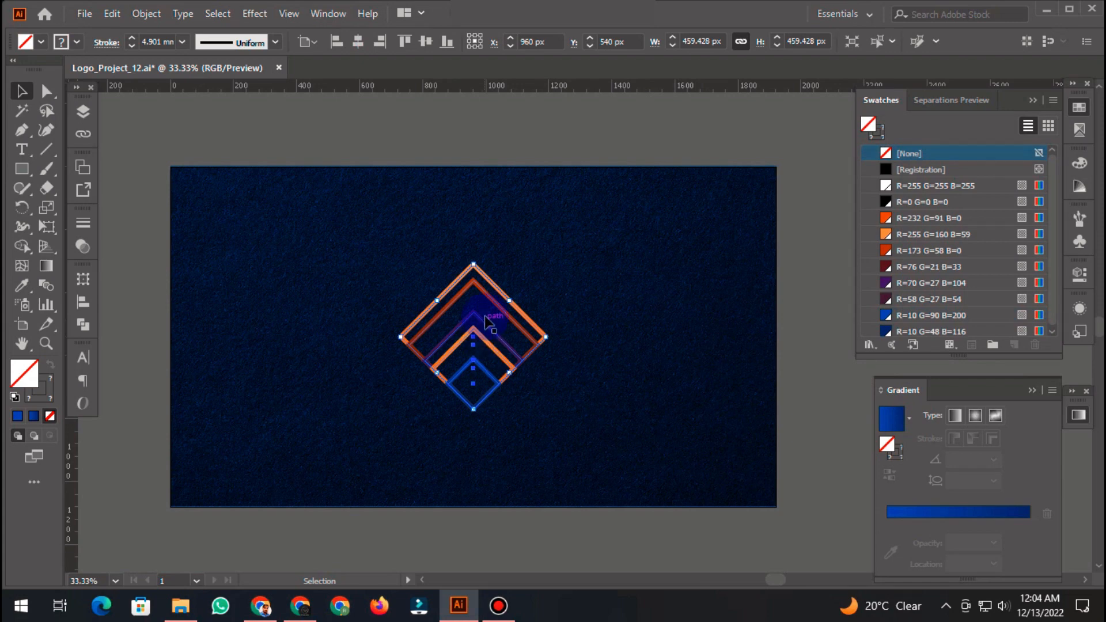
mouse_move(474, 265)
mouse_down()
mouse_move(473, 253)
mouse_move(483, 262)
mouse_up()
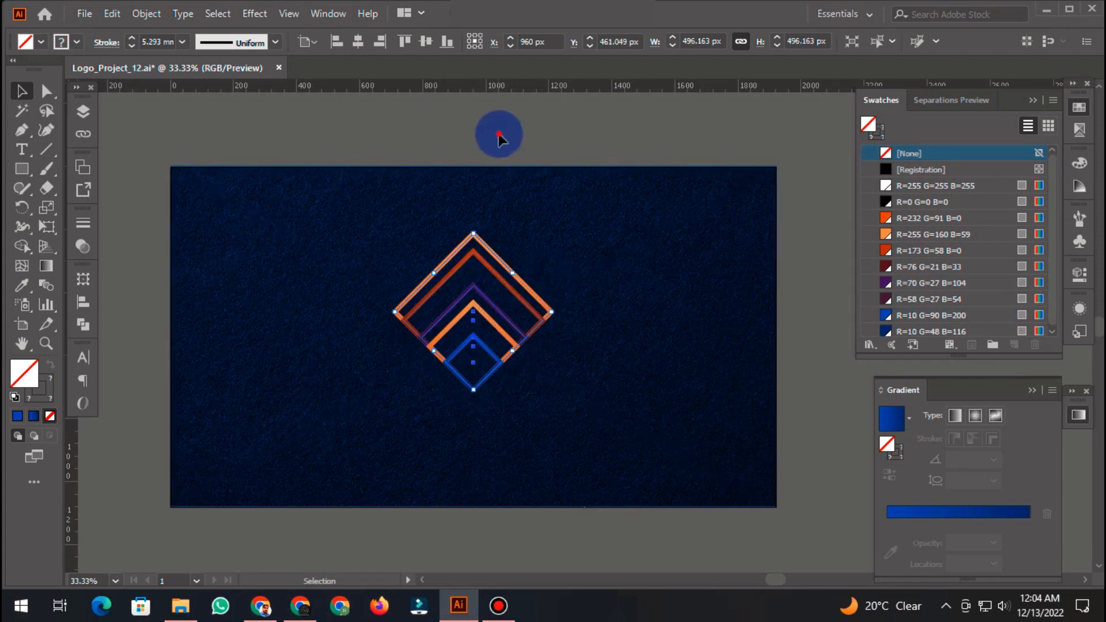
click(499, 134)
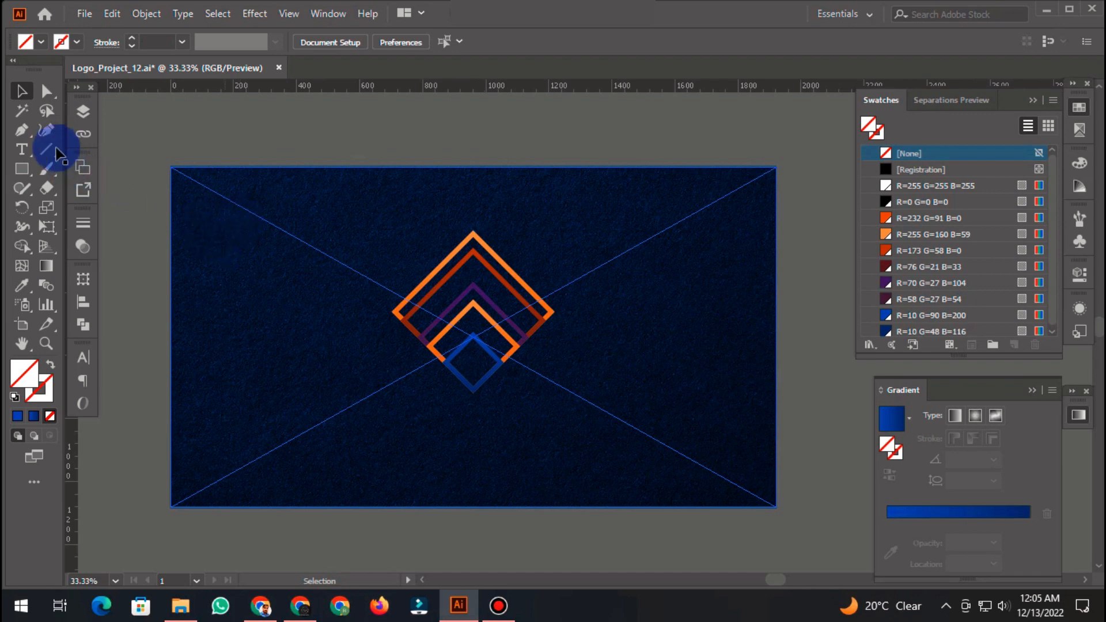
Step: Select only the texture image inside the clipped background and lock it
key(a)
click(243, 266)
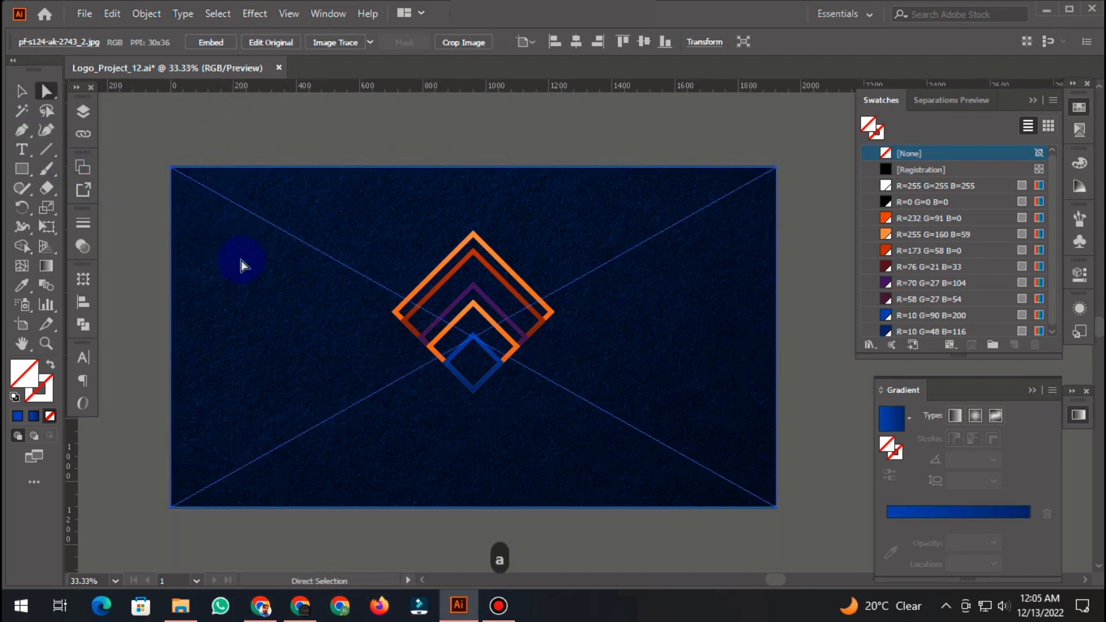
click(144, 17)
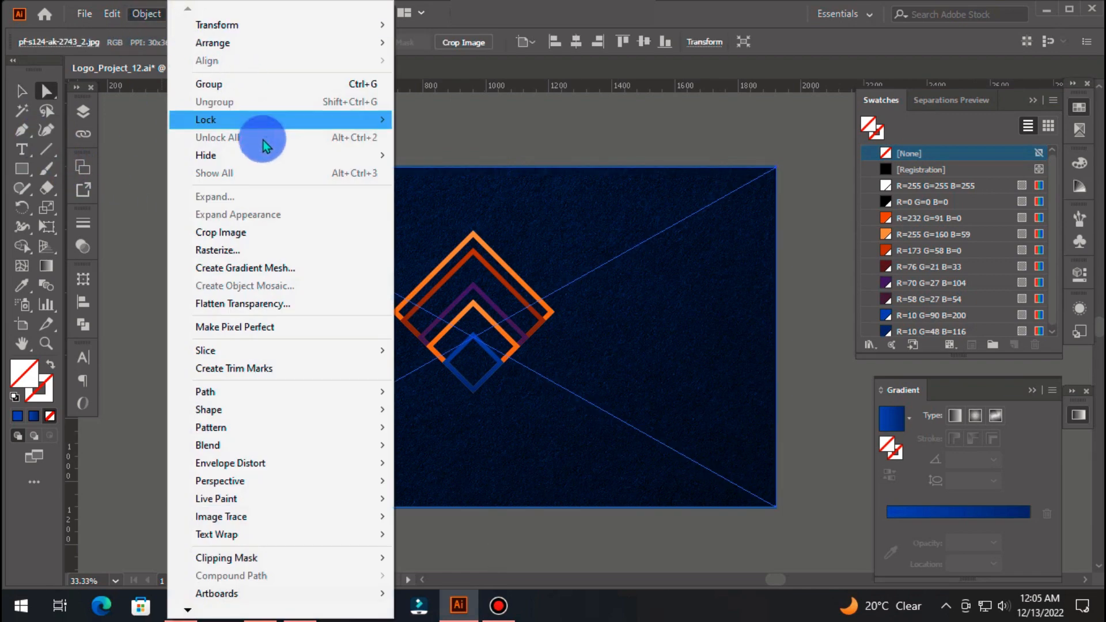
mouse_move(263, 157)
mouse_move(283, 120)
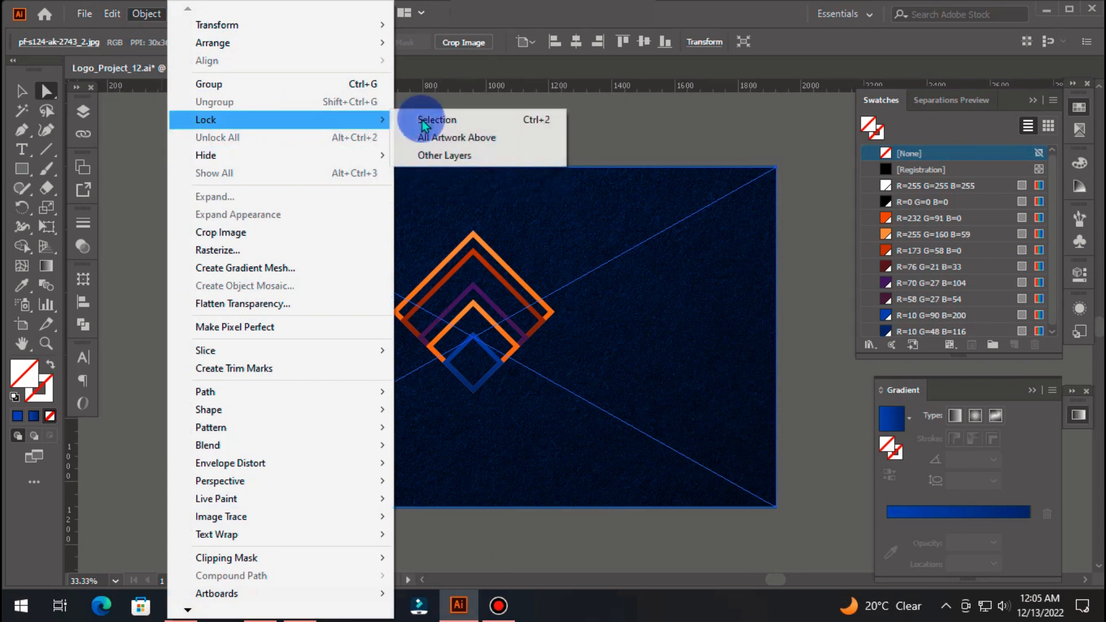
click(438, 119)
Step: Fill the blue rectangle beneath the texture with the blue-to-dark-blue gradient and make it radial
click(363, 197)
click(980, 383)
click(981, 512)
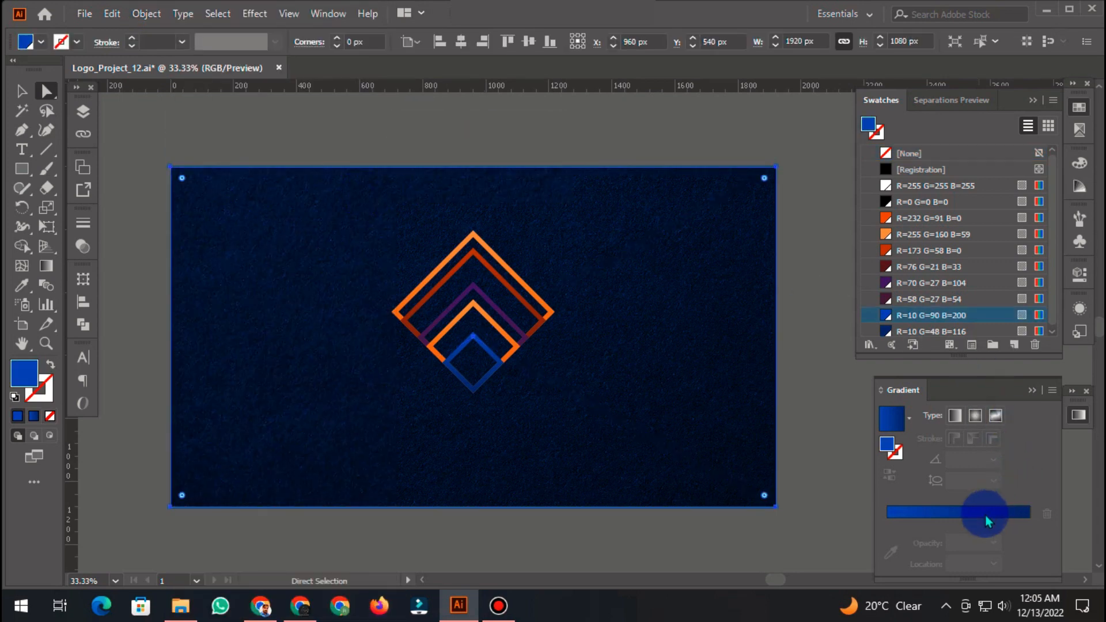
click(975, 398)
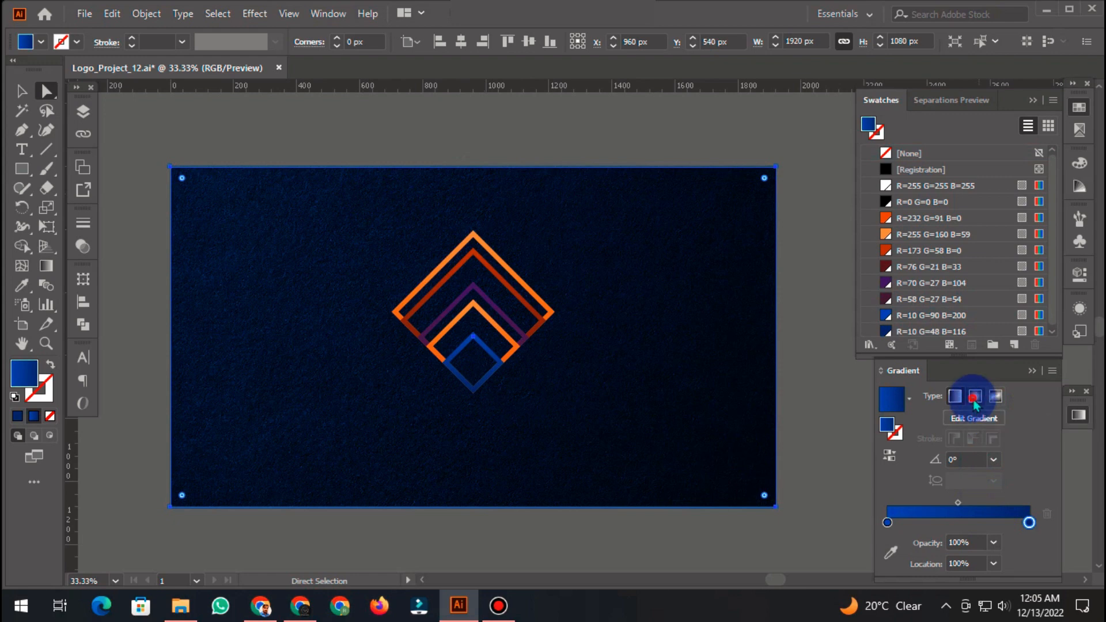
Step: Move the background gradient's lighter stop inward and shift the midpoint towards the dark end, leaving the rectangle deselected
click(888, 523)
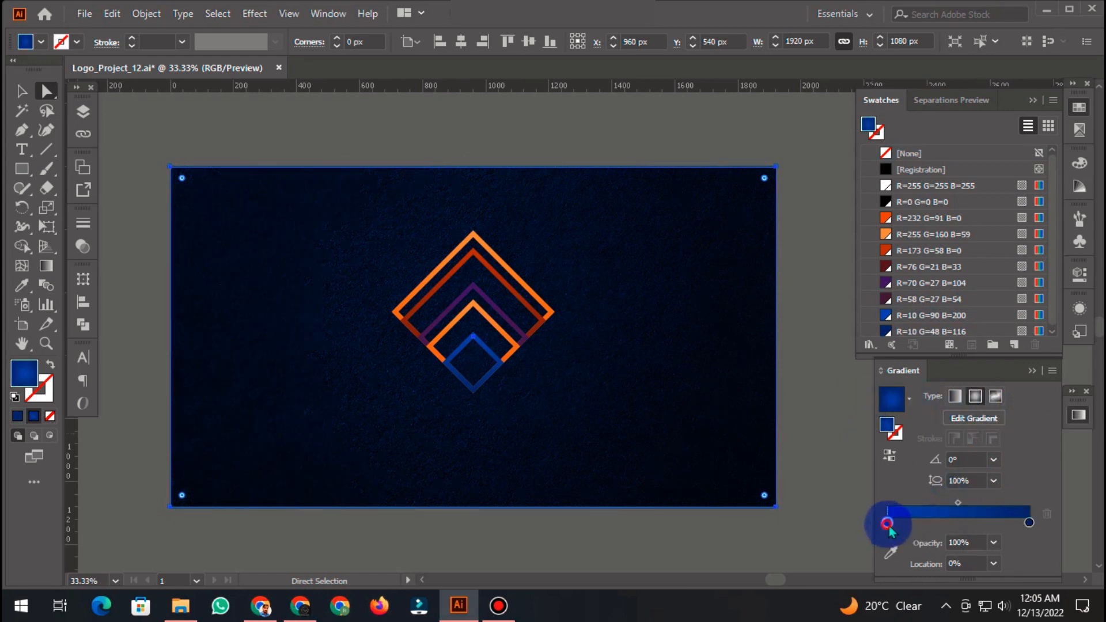
drag(888, 524, 924, 524)
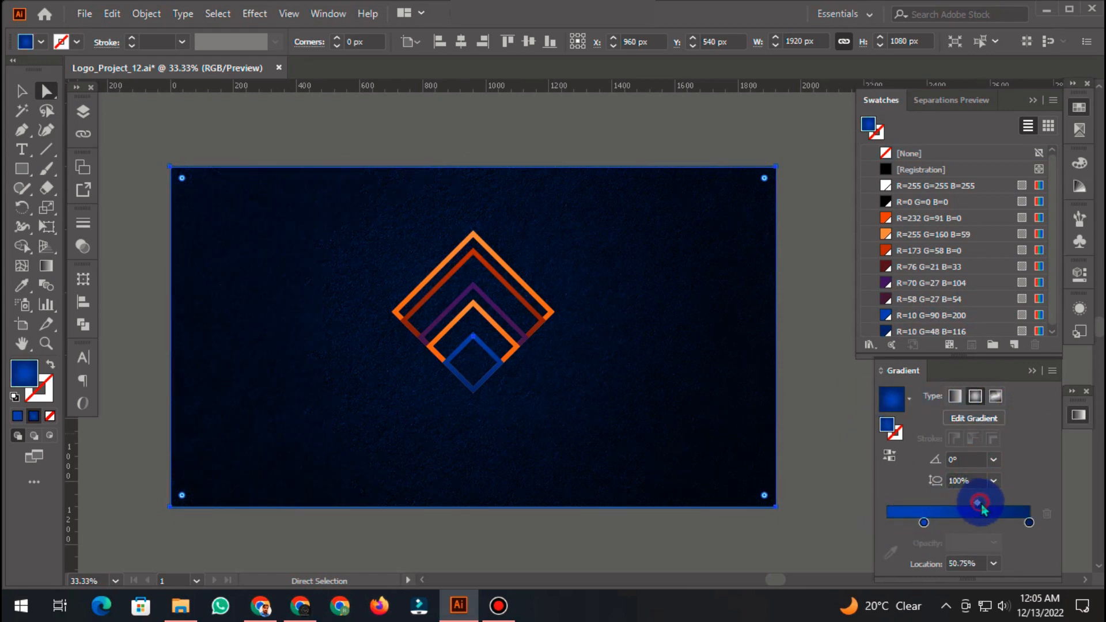
drag(992, 509, 994, 510)
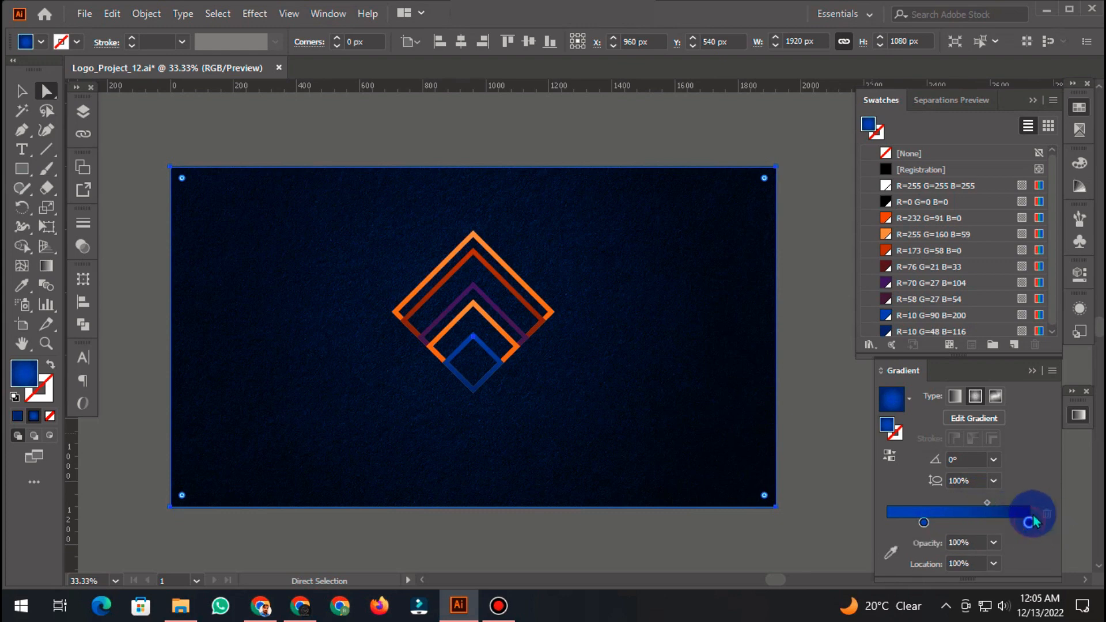
click(820, 284)
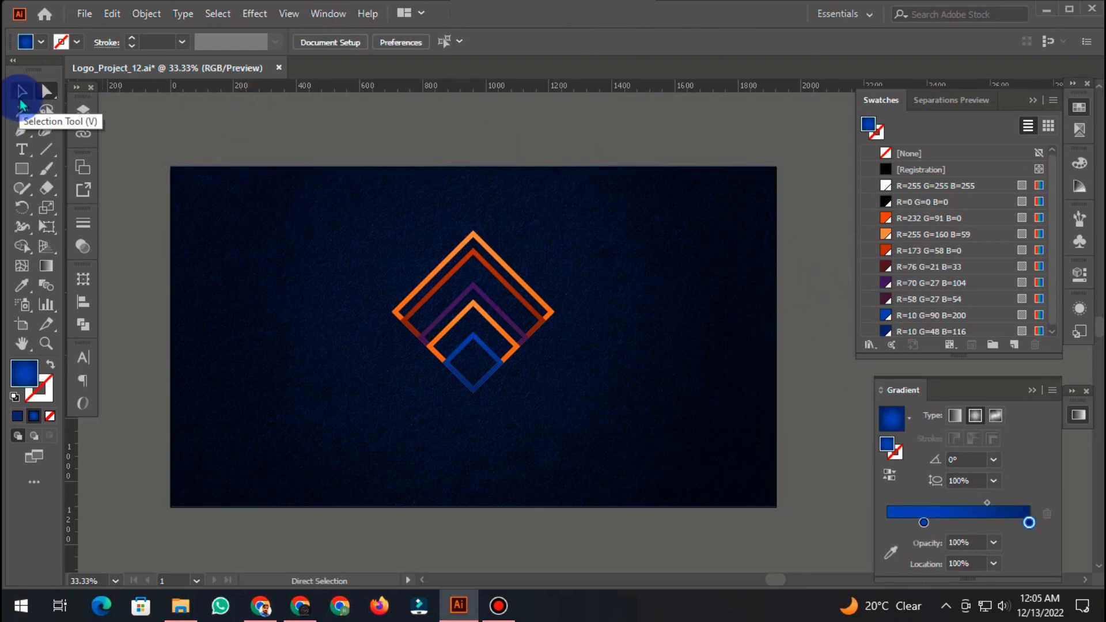
click(639, 257)
click(724, 150)
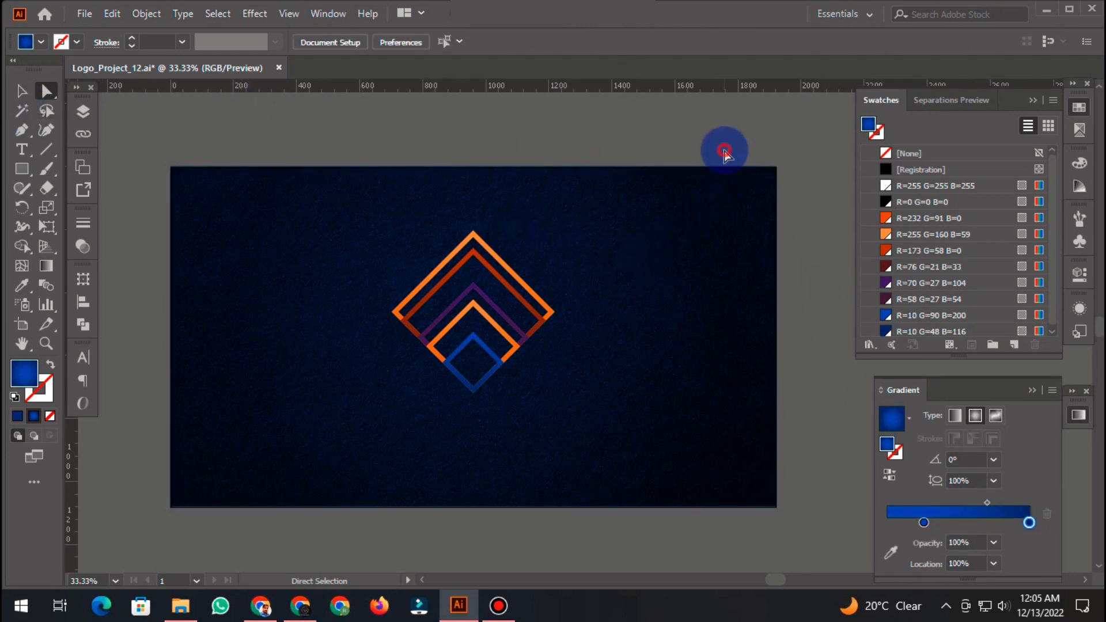
Step: Create a brighter blue swatch R=10 G=147 B=255 from R=10 G=90 B=200 and place it above that swatch
click(989, 313)
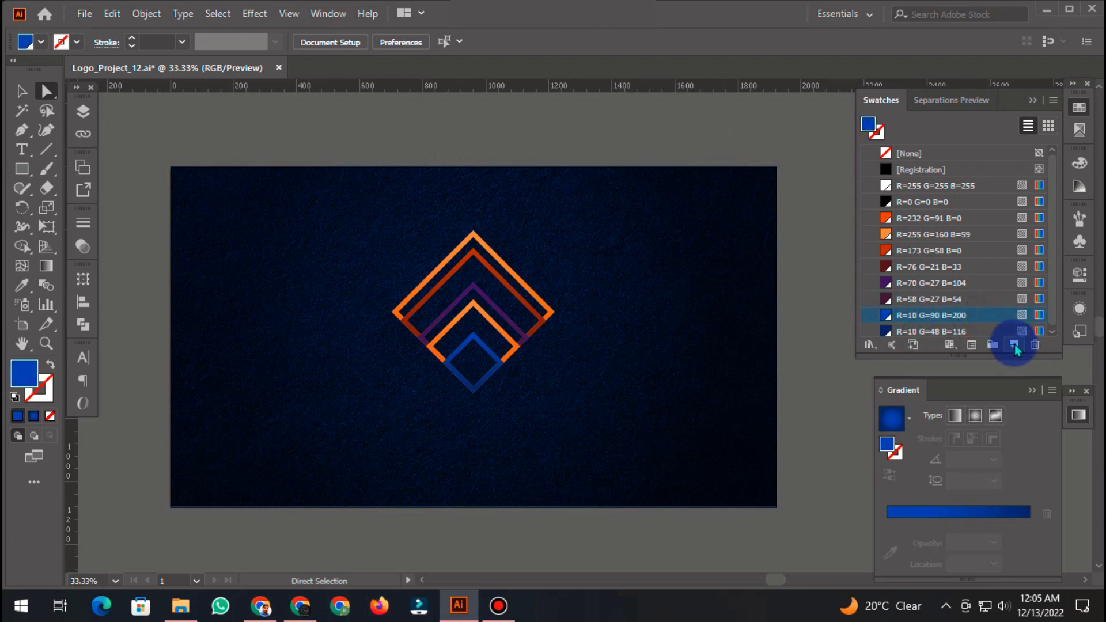
click(1015, 345)
drag(711, 344, 761, 350)
click(753, 461)
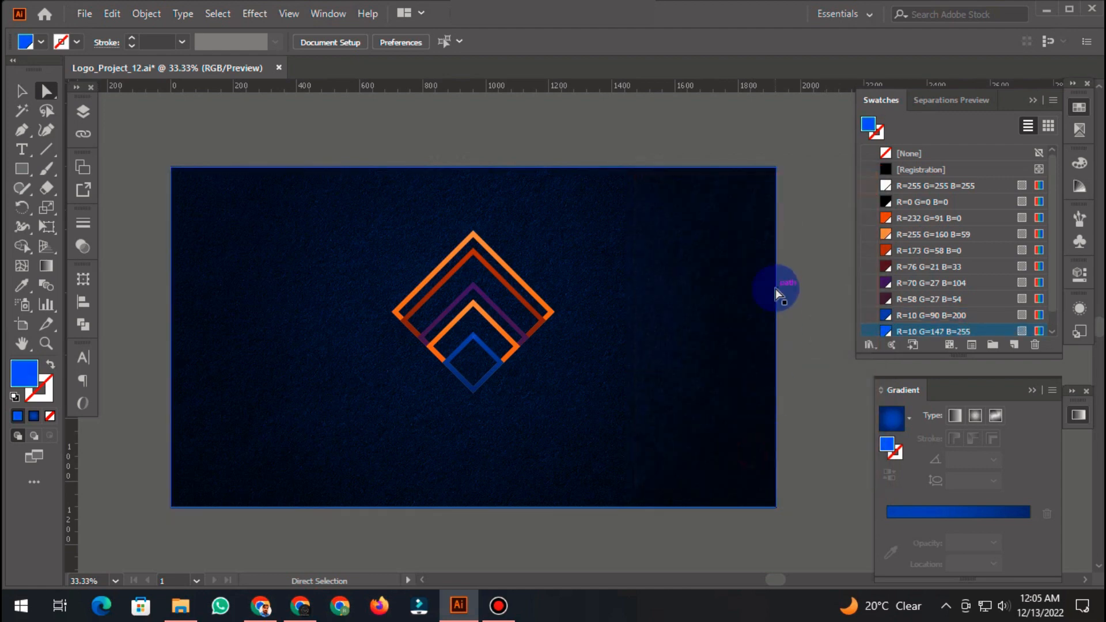
drag(1006, 332, 994, 309)
Step: Recolour the background gradient's inner stop with the R=10 G=147 B=255 swatch and move it to about 41%
click(669, 273)
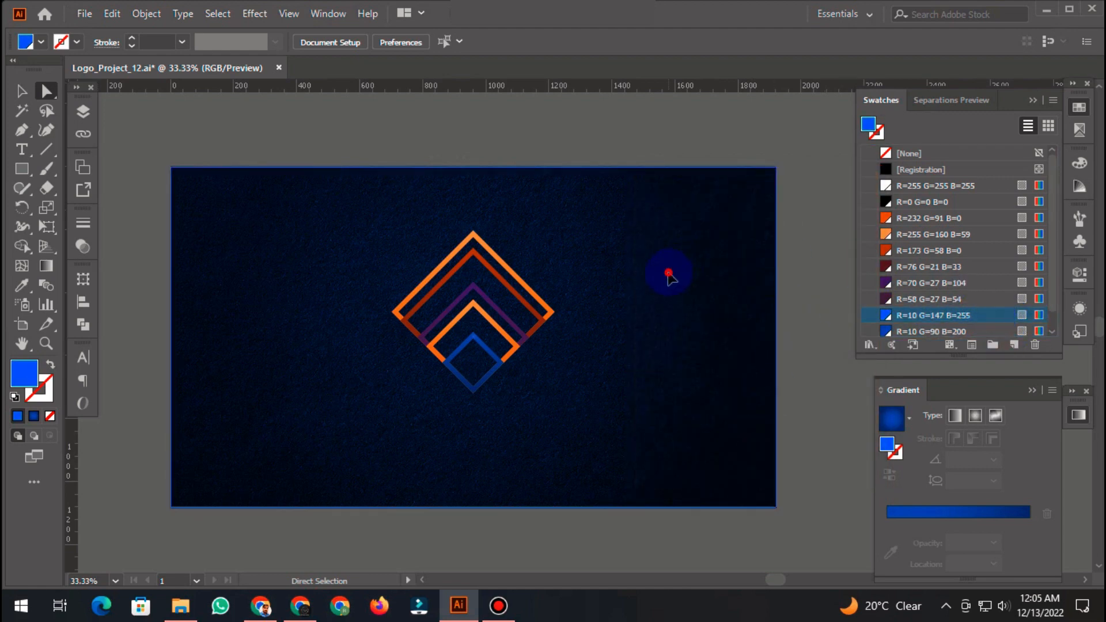
scroll(985, 317, down, 1)
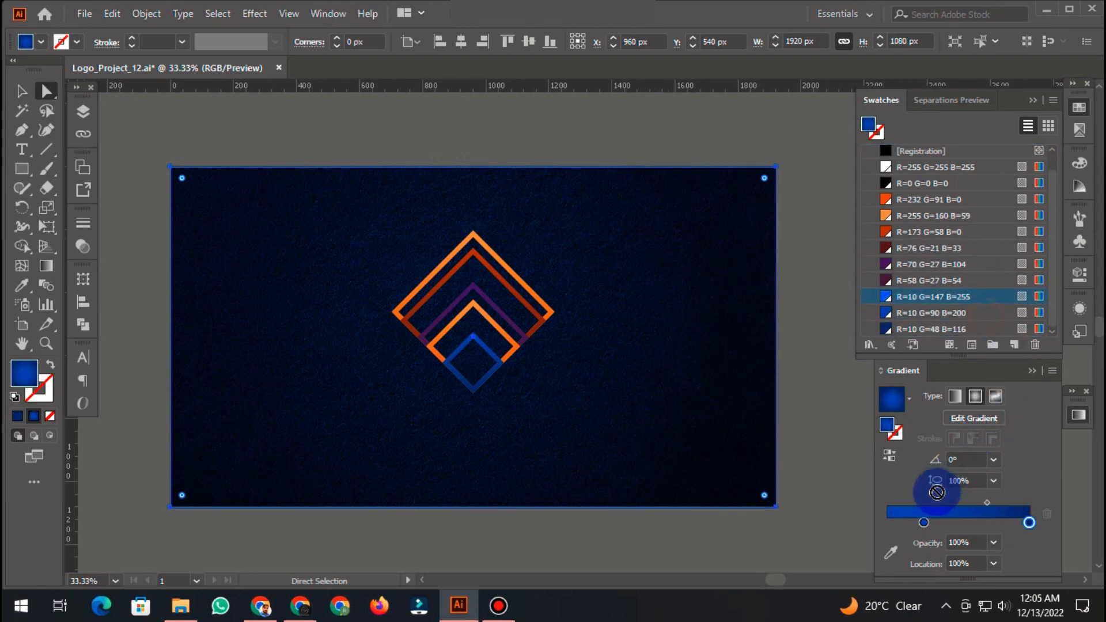
click(923, 526)
drag(928, 524, 946, 525)
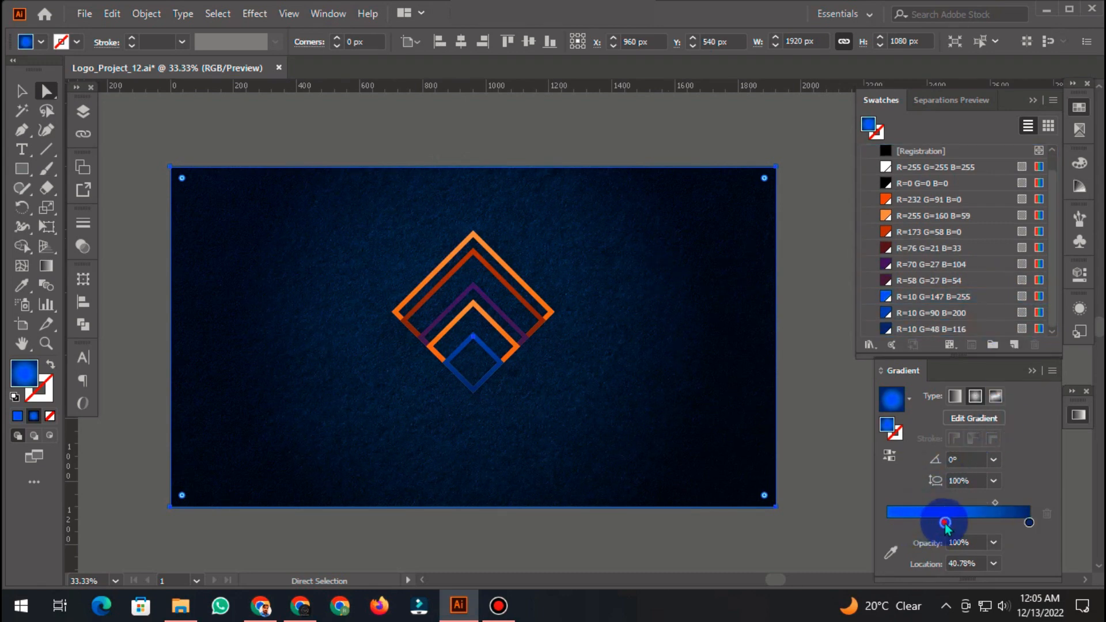
Step: Recolour the gradient's outer stop with R=10 G=90 B=200 and adjust the midpoint to 58% and the inner stop to 39.66%
click(992, 312)
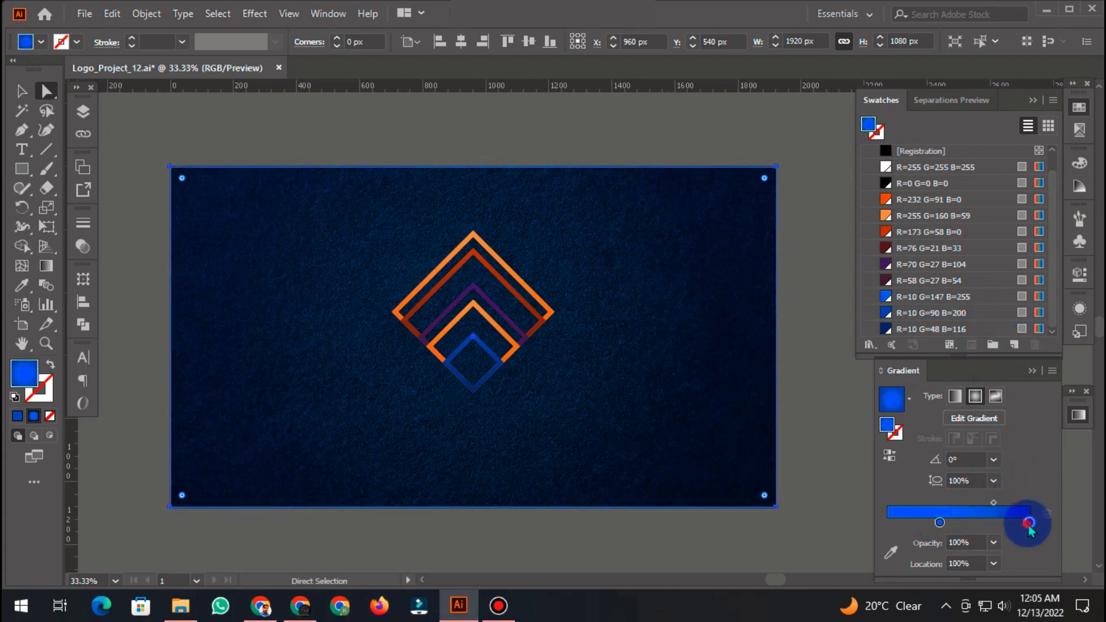
click(993, 503)
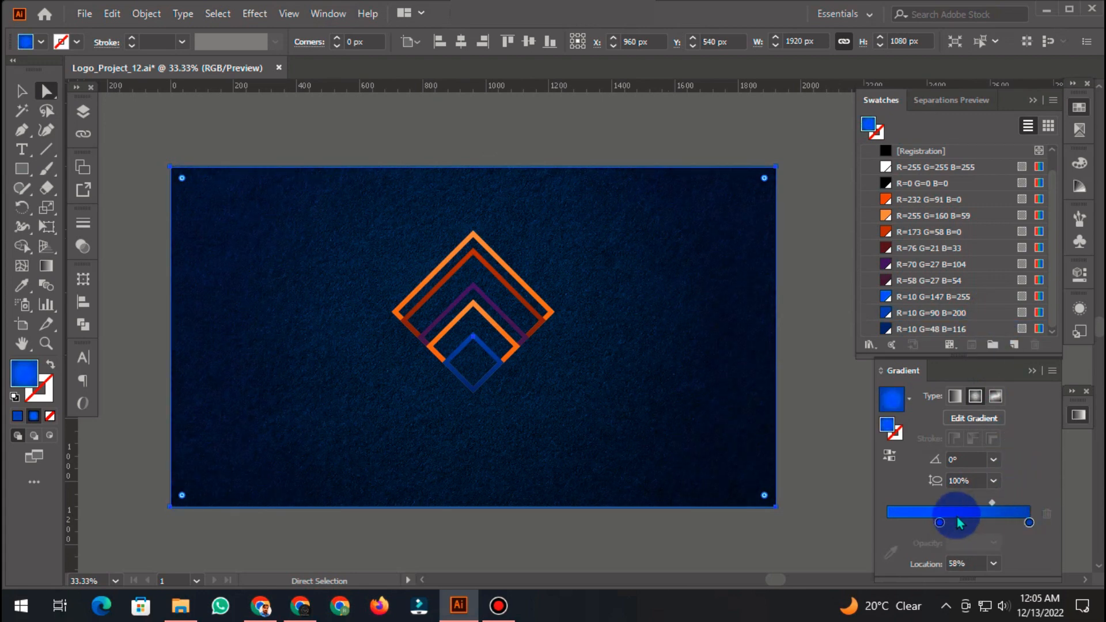
click(943, 524)
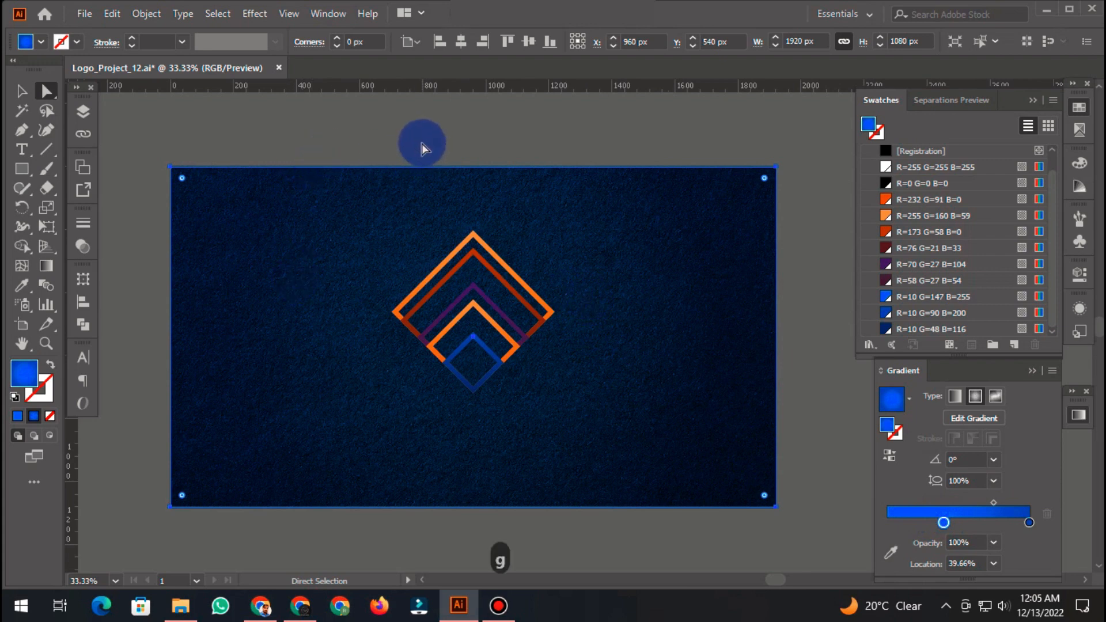
Step: Widen the radial gradient towards the background's edge with the Gradient tool and set the inner stop to 23.53%
key(g)
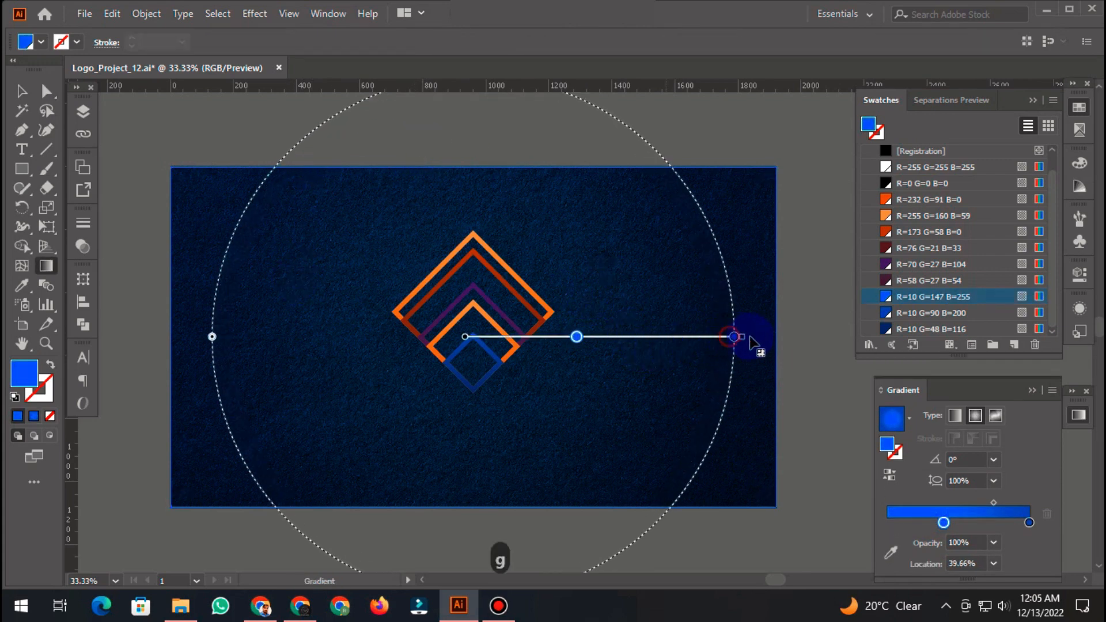
drag(751, 336, 766, 337)
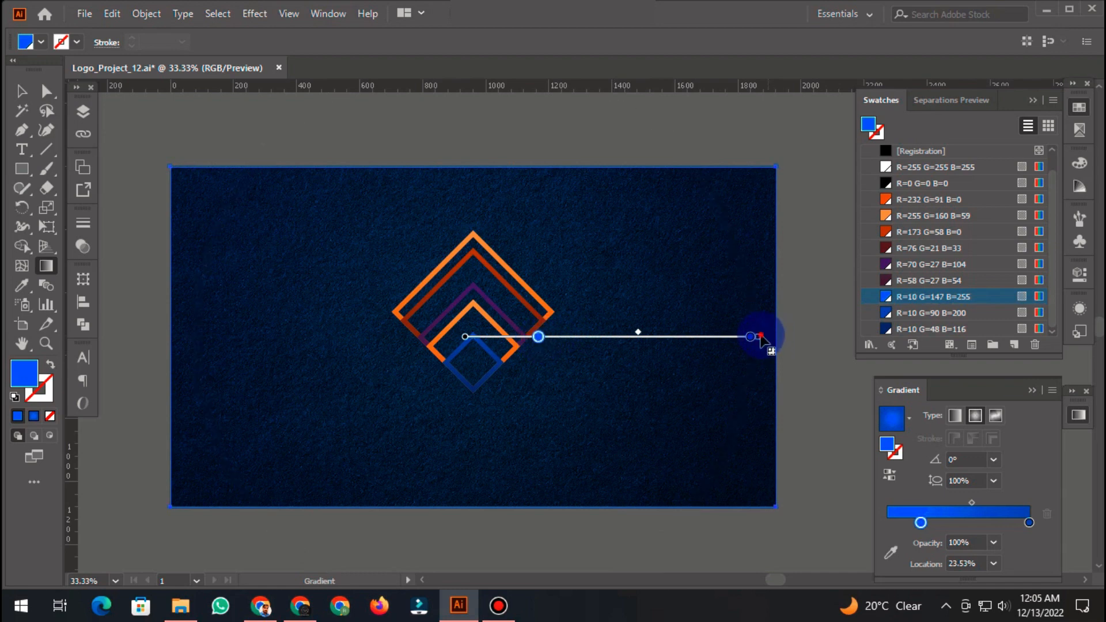
mouse_move(761, 336)
mouse_down()
mouse_move(776, 337)
mouse_move(764, 337)
mouse_up()
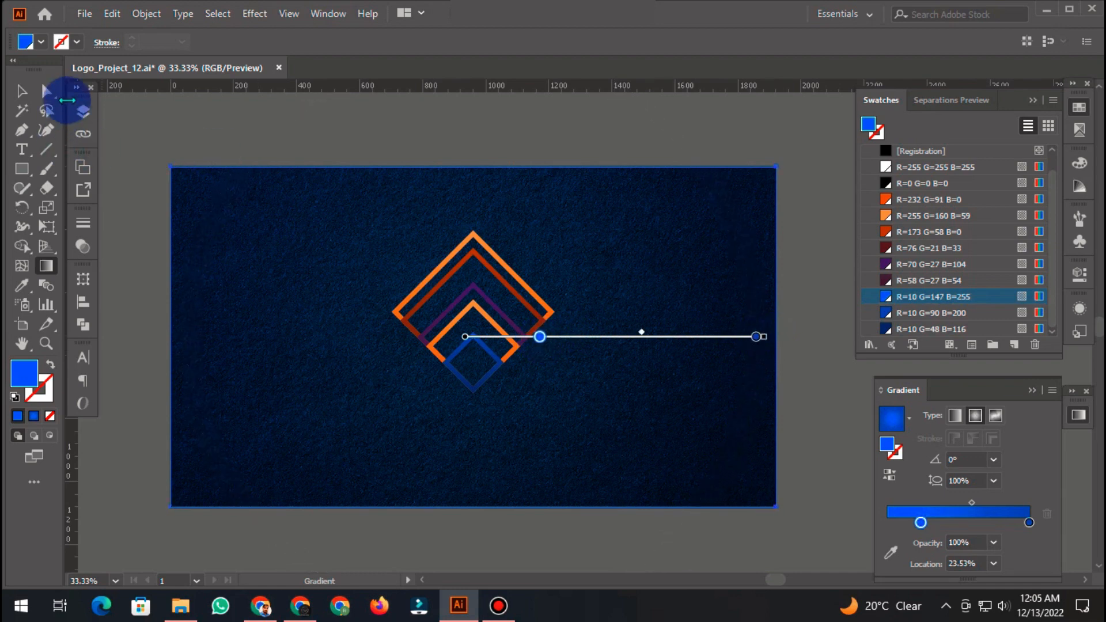
key(v)
click(439, 116)
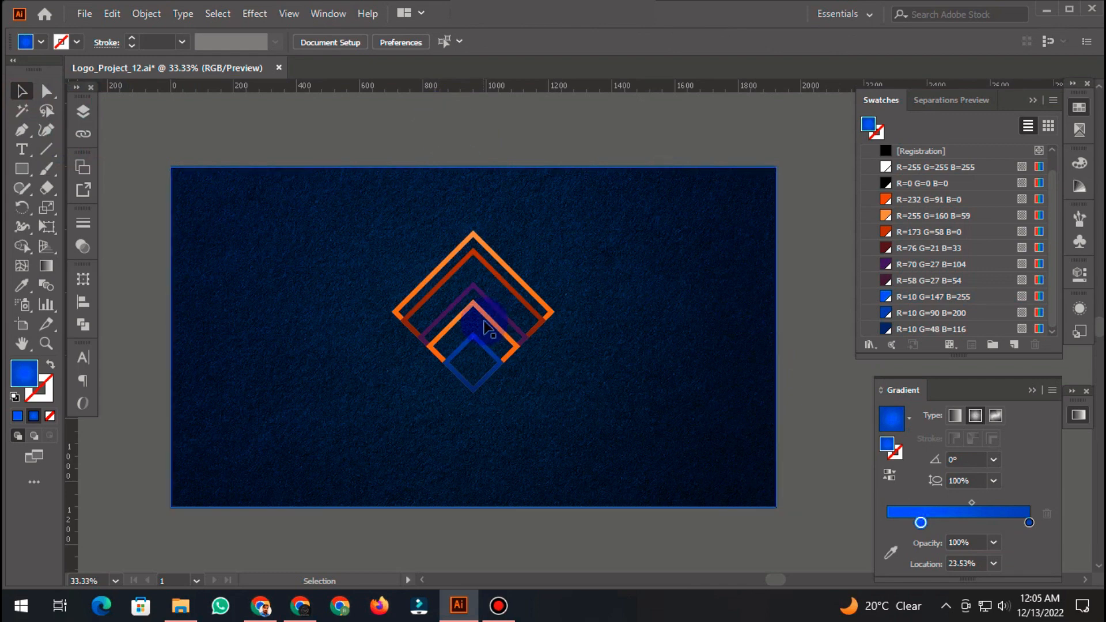
scroll(436, 305, up, 1)
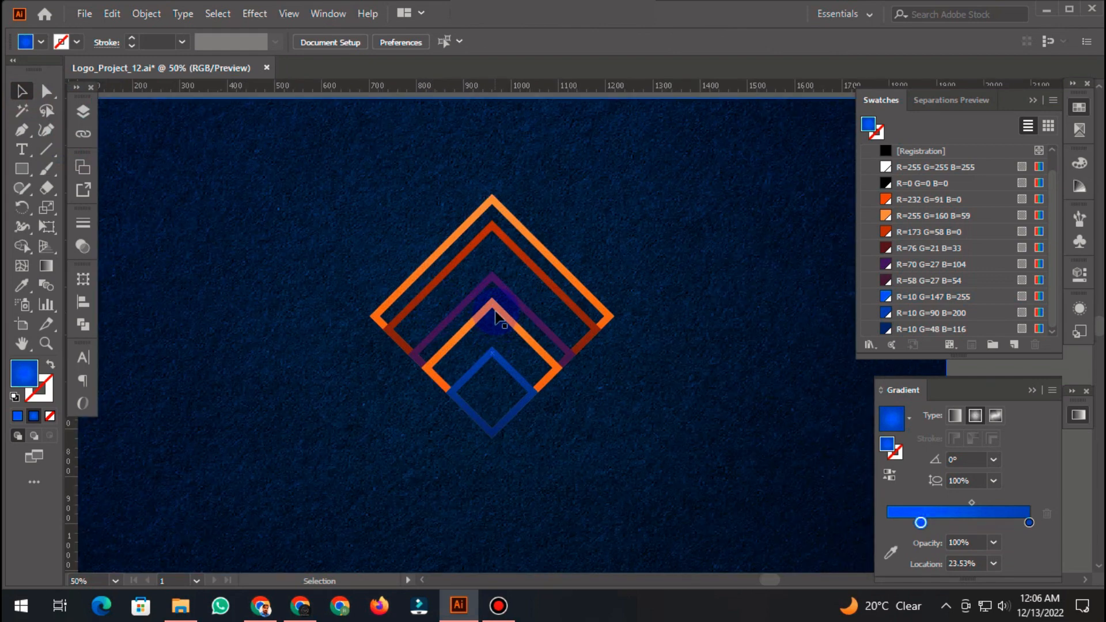
click(499, 316)
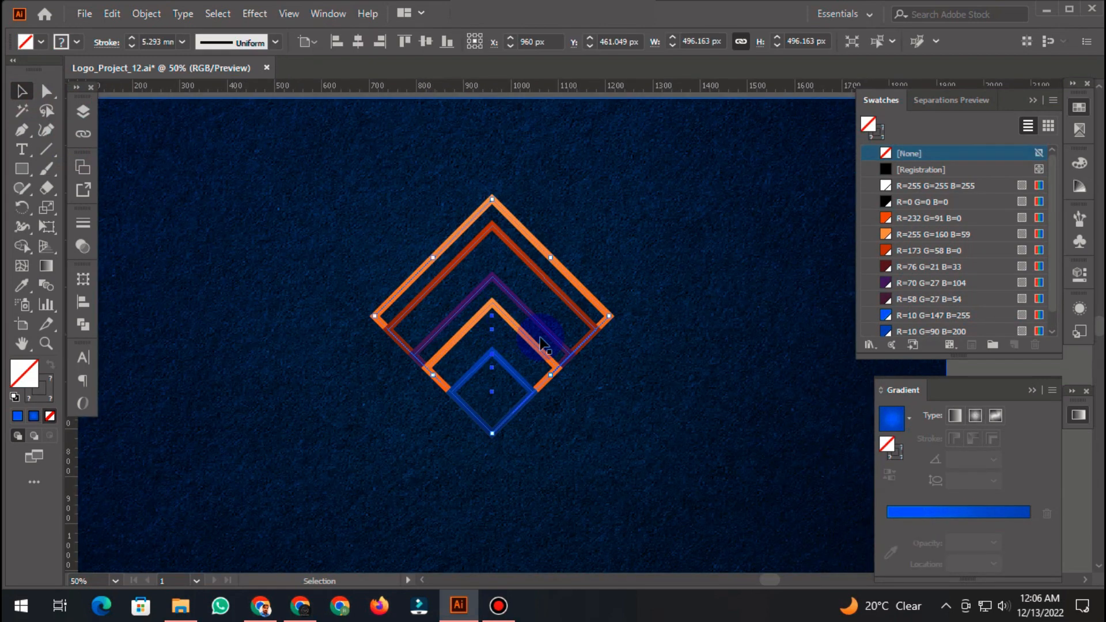
click(1080, 314)
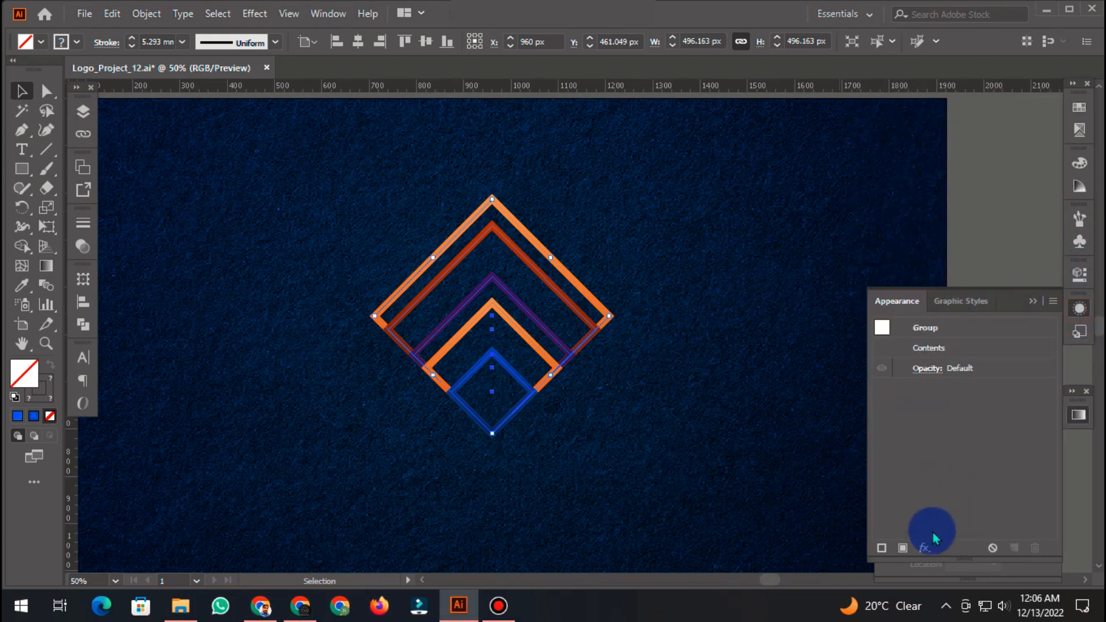
click(925, 546)
mouse_move(979, 292)
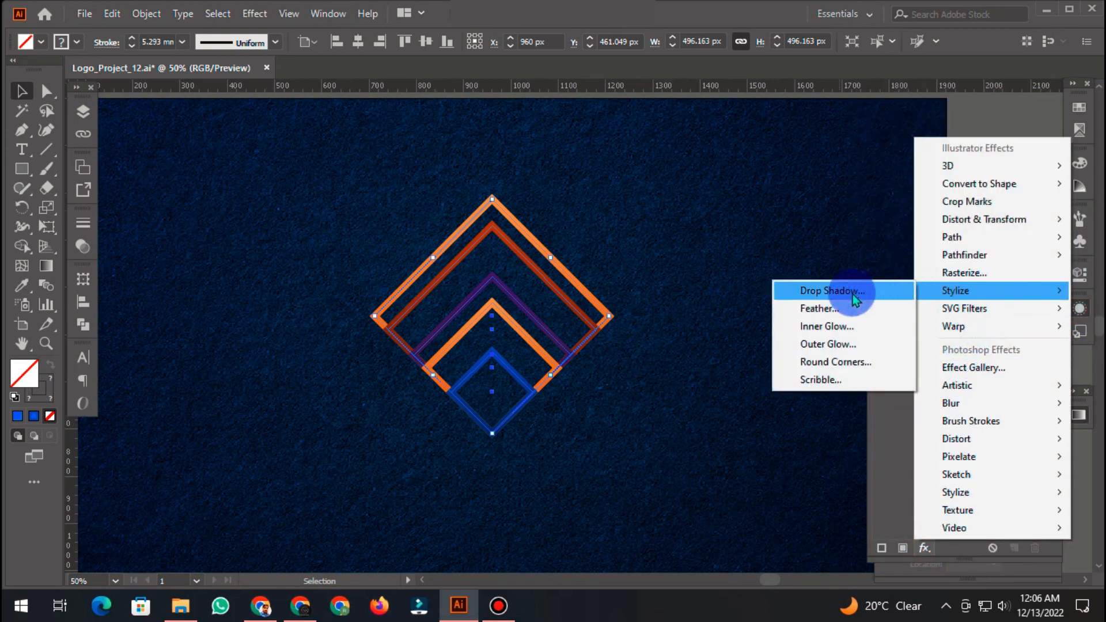
click(853, 294)
click(839, 454)
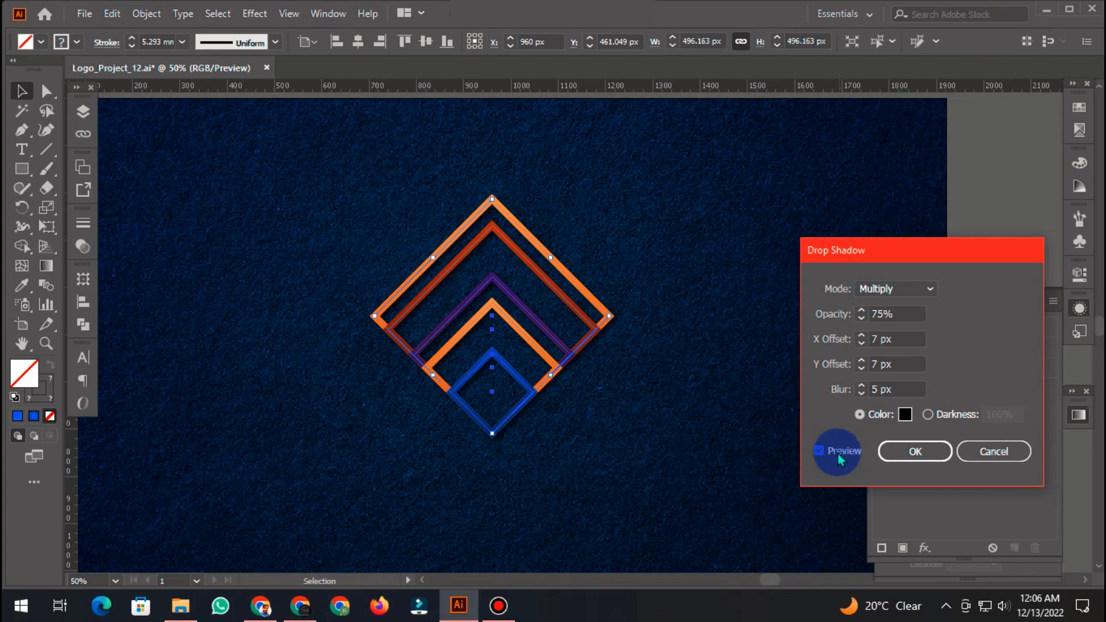
click(903, 340)
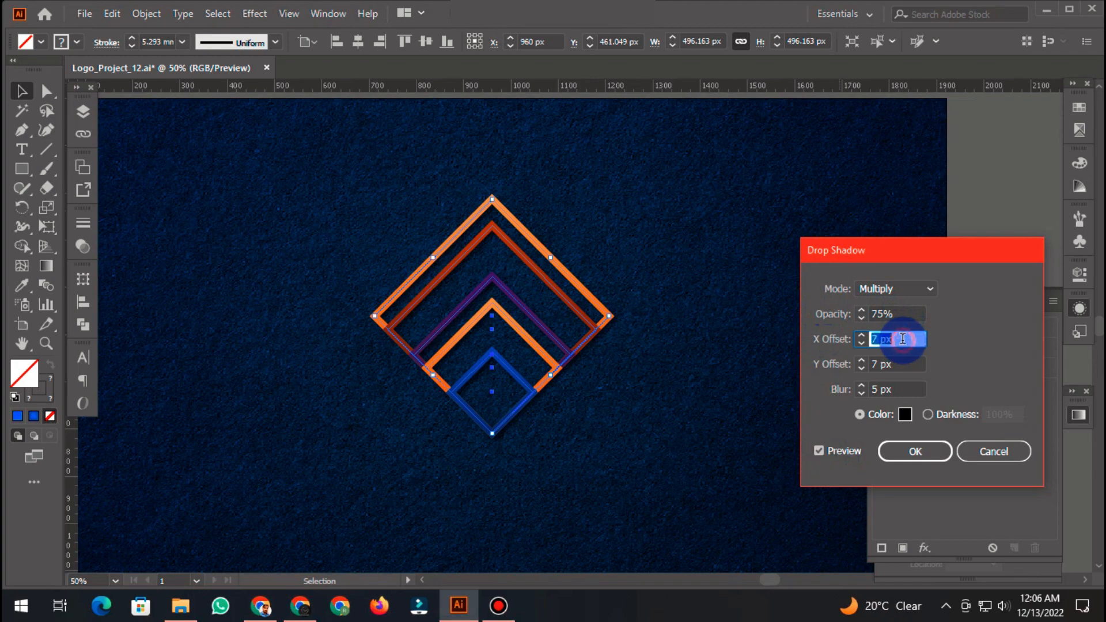
text(0)
key(Tab)
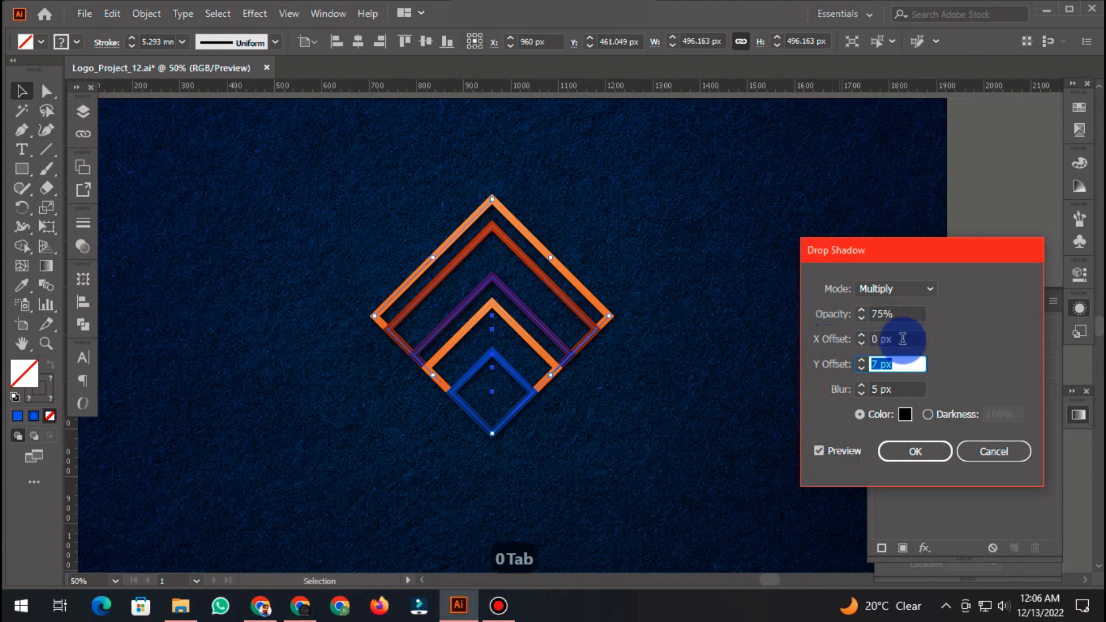
text(5)
key(Tab)
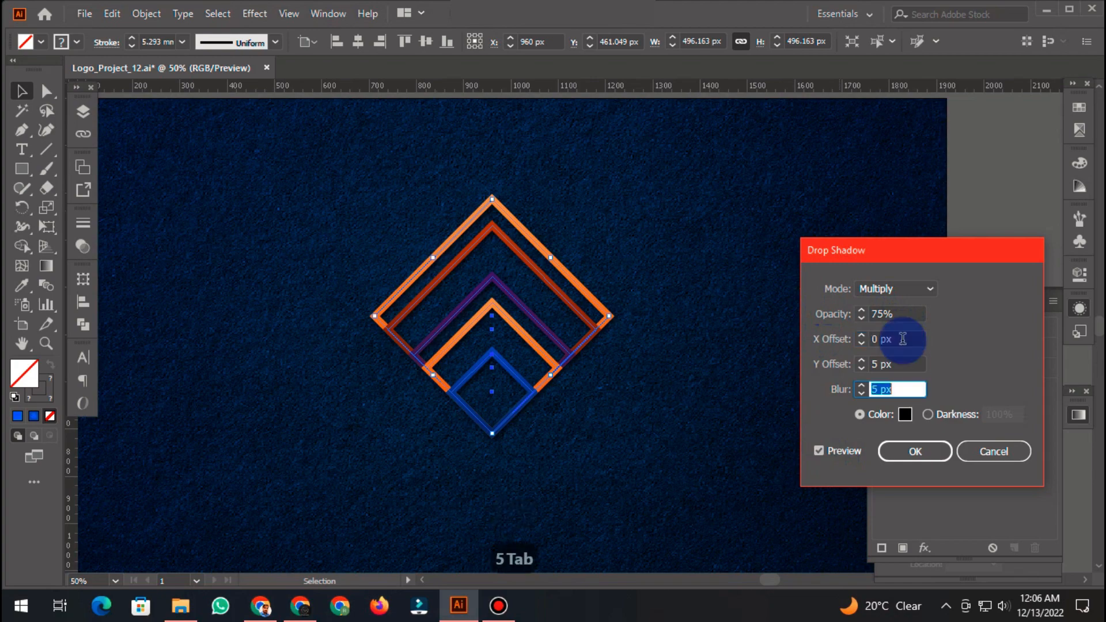
key(Tab)
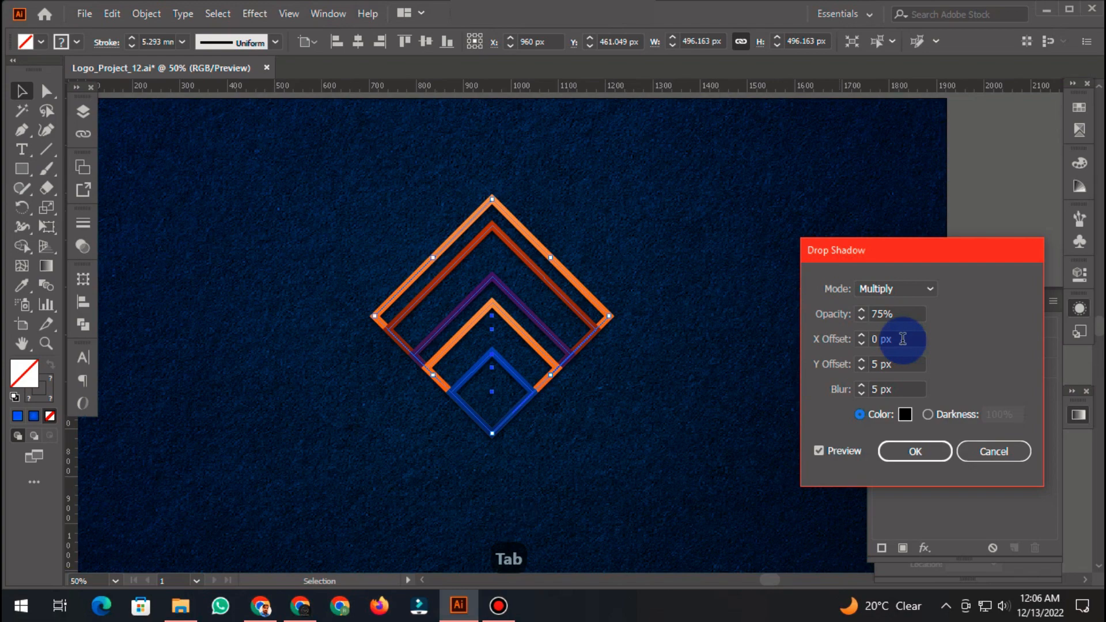
click(1006, 451)
click(994, 159)
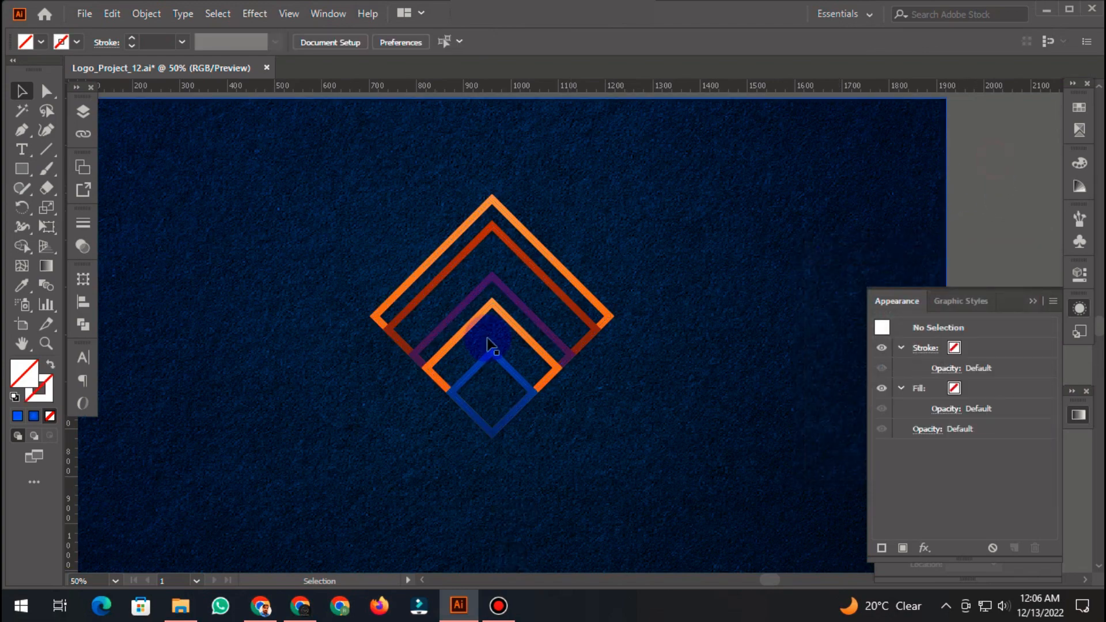
Step: Ungroup the logo's five nested diamonds
scroll(486, 338, up, 1)
right_click(398, 289)
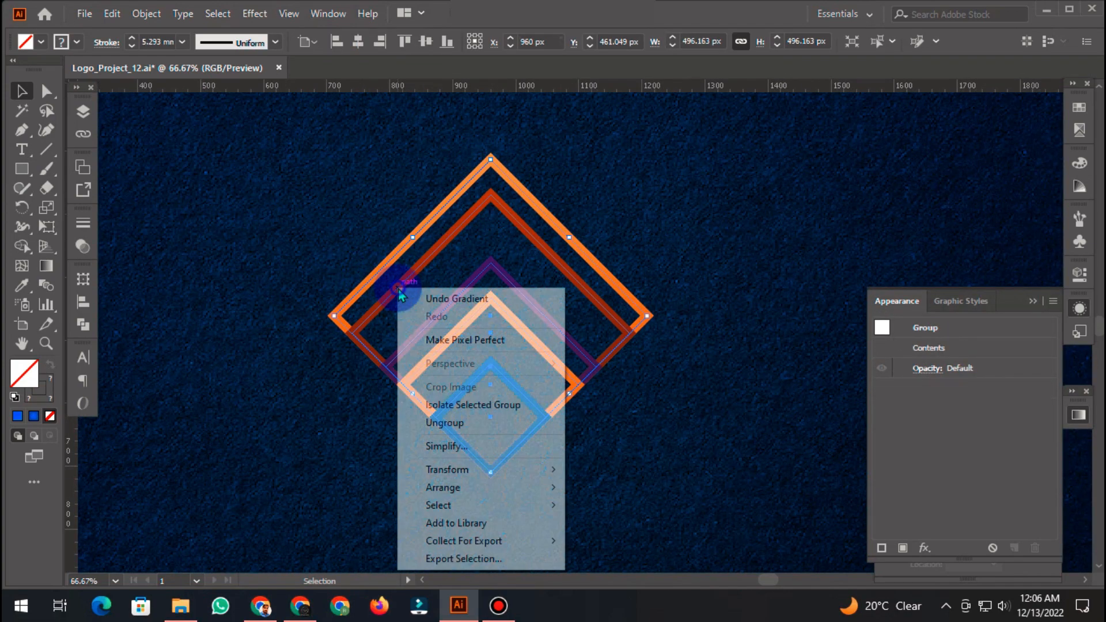
click(499, 421)
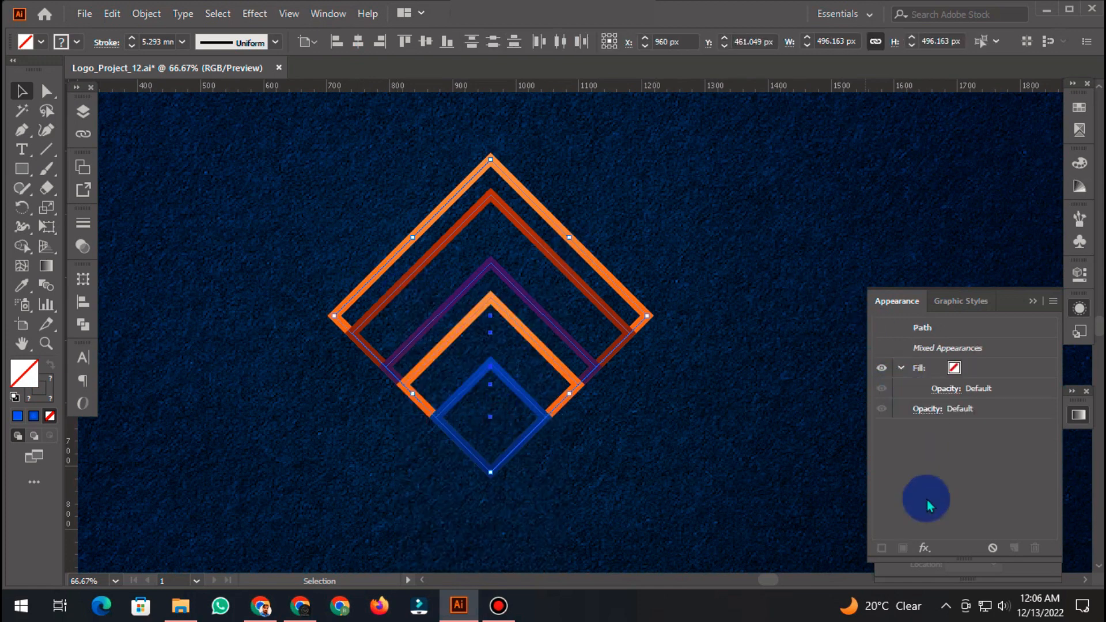
Step: Try a previewed Multiply drop shadow on the ungrouped diamonds with X and Y offsets of 0 px
click(925, 548)
mouse_move(1008, 289)
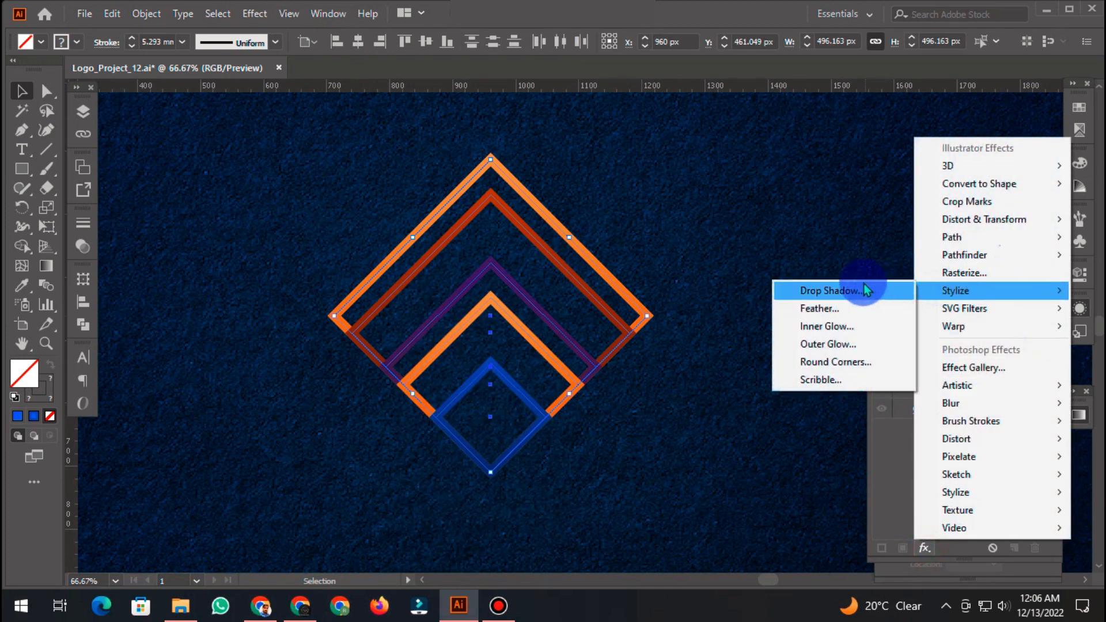
click(863, 291)
click(829, 453)
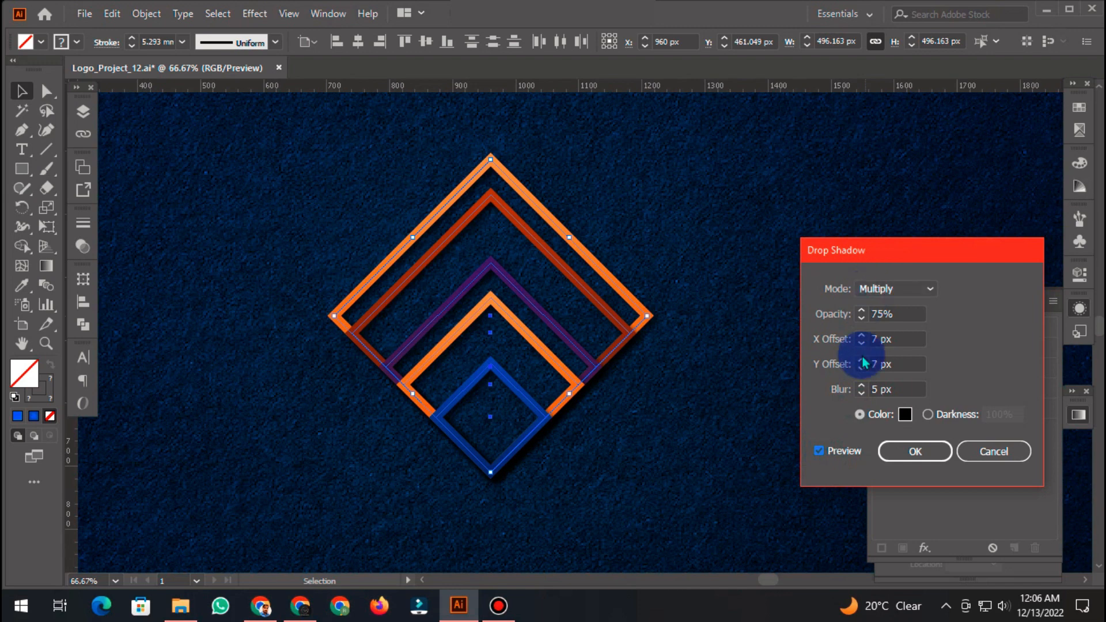
click(901, 341)
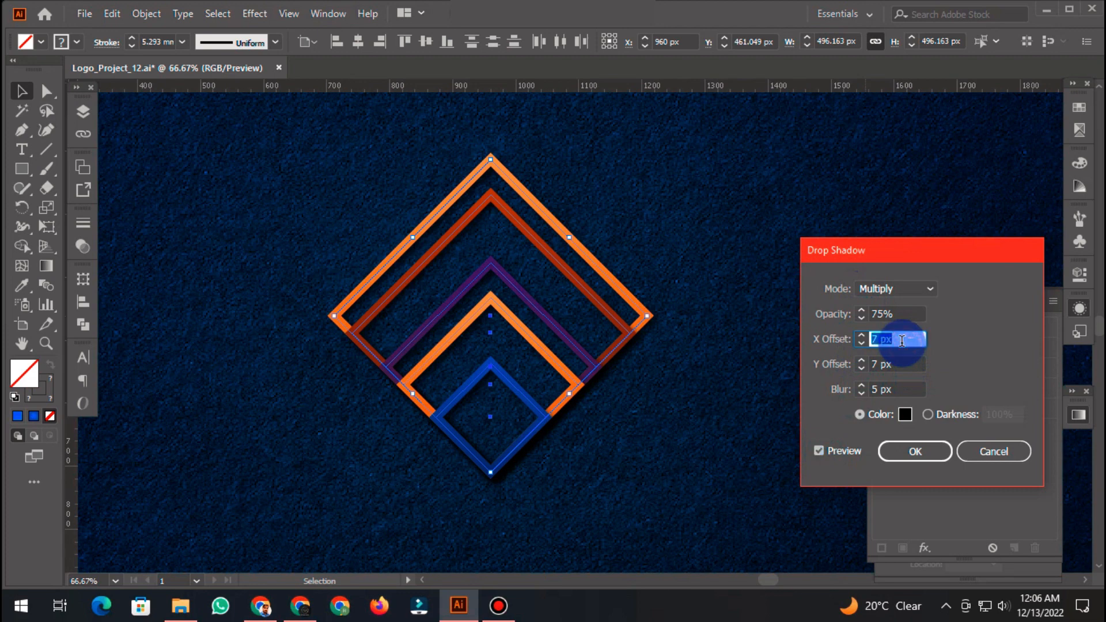
text(0)
key(Tab)
text(0)
key(Tab)
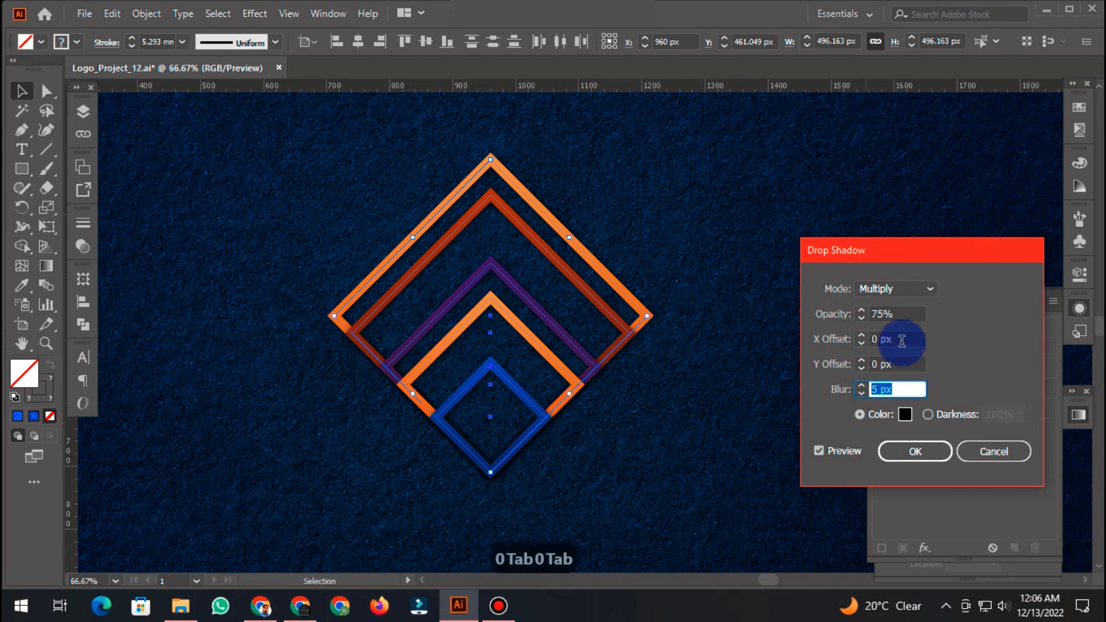
Step: Try the shadow with 8 px blur and 100% opacity and apply it to the diamonds
key(shift+Tab)
key(Tab)
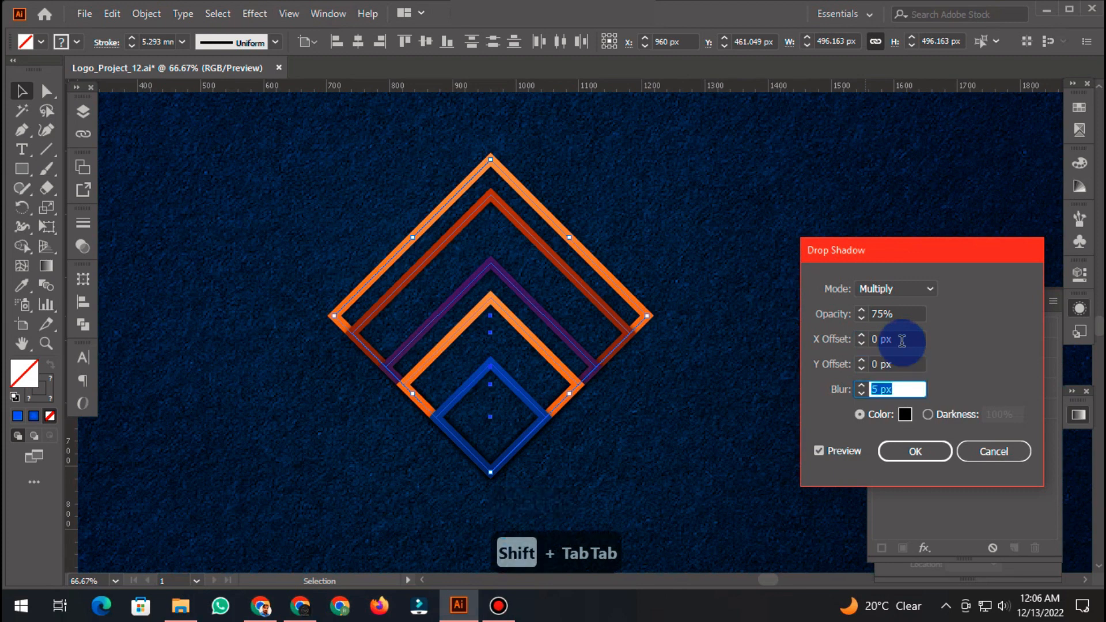
text(8)
key(Tab)
key(shift+Tab)
key(shift+Tab)
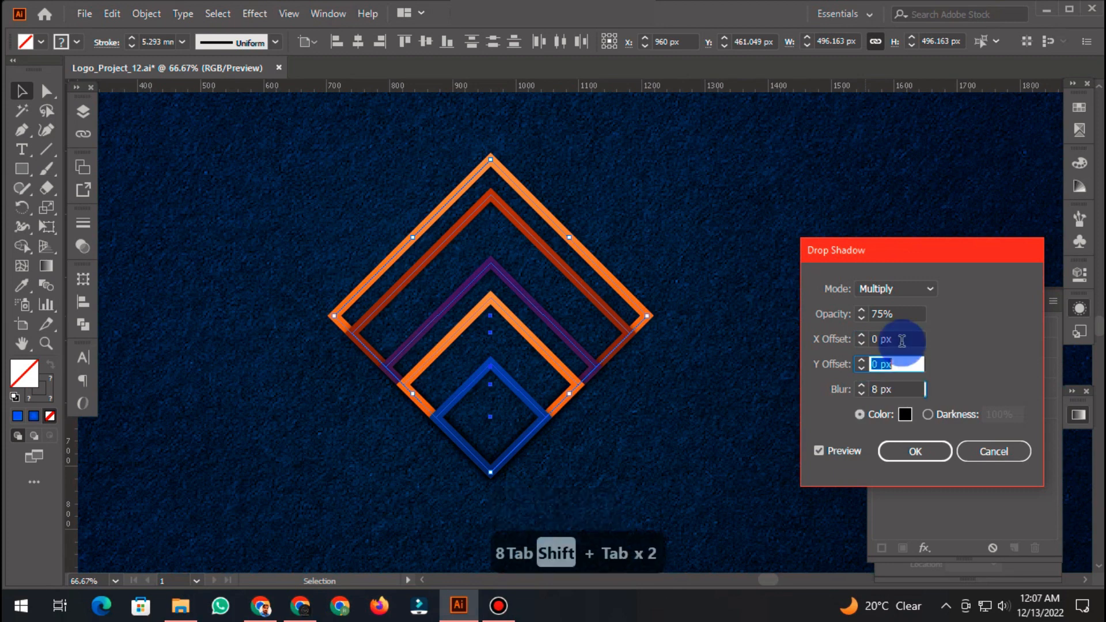
key(shift+Tab)
key(shift+Tab)
text(100)
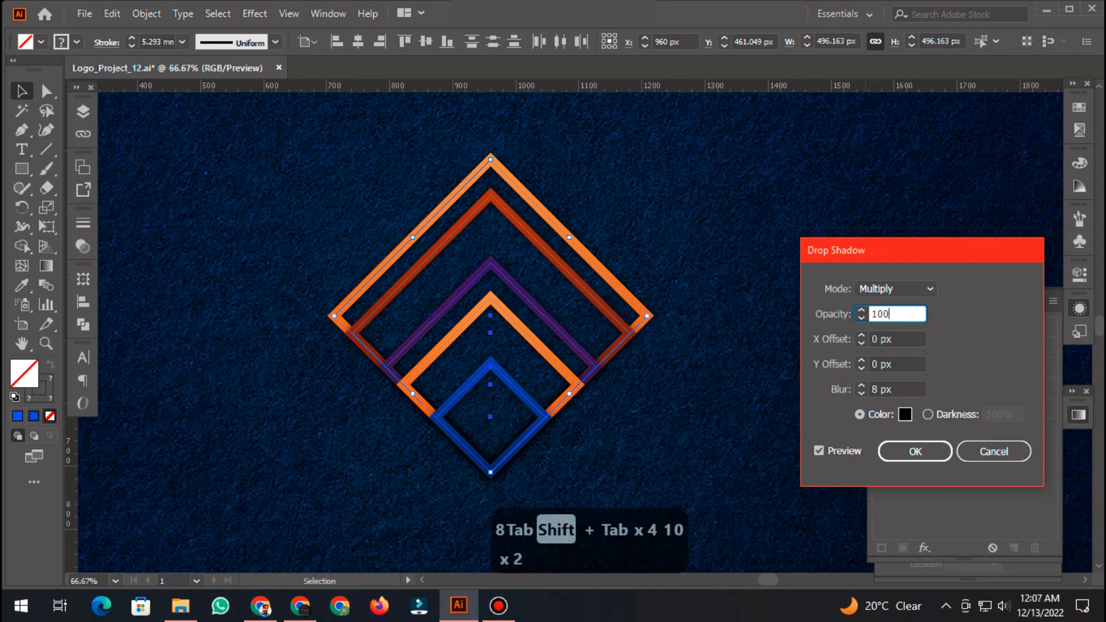
key(Tab)
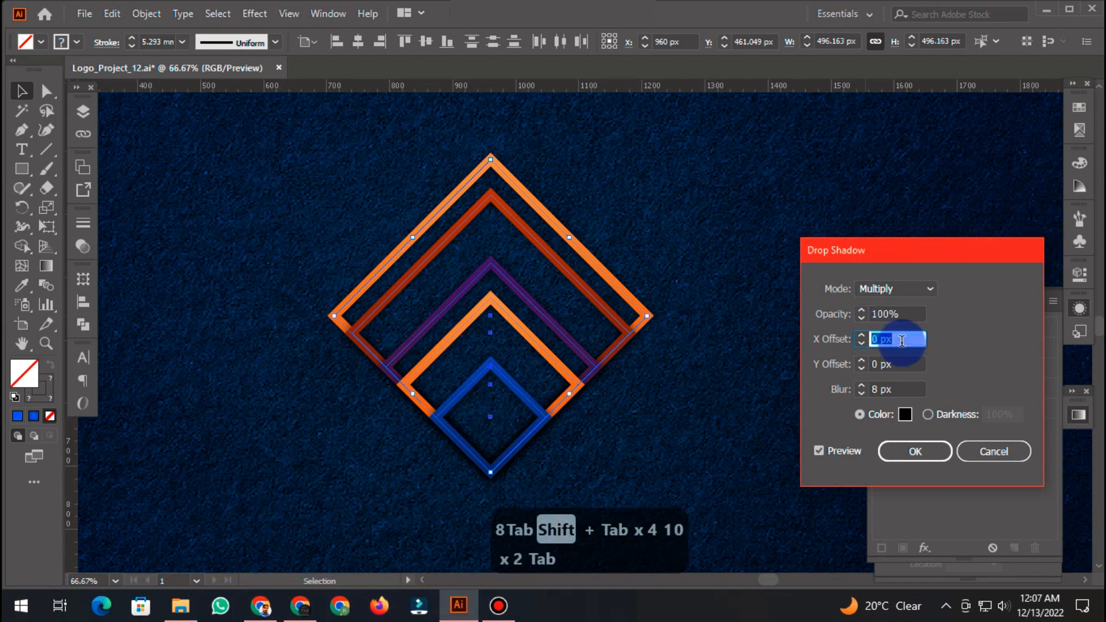
key(Return)
Step: Inspect the logo with nothing selected, and undo the drop shadow on the diamonds
scroll(553, 307, down, 1)
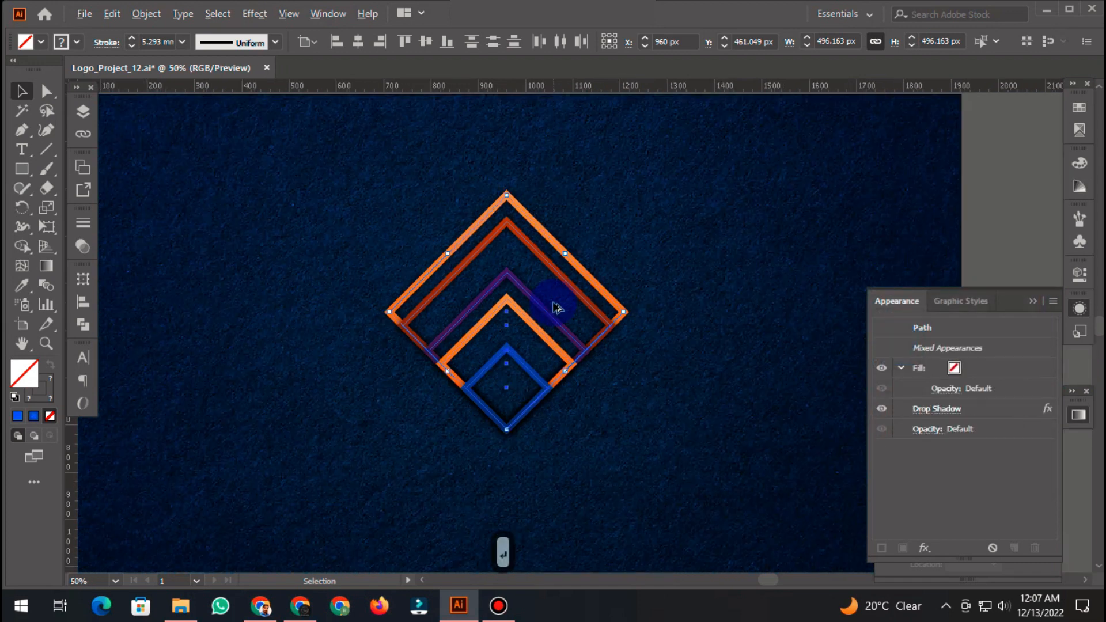
click(1000, 210)
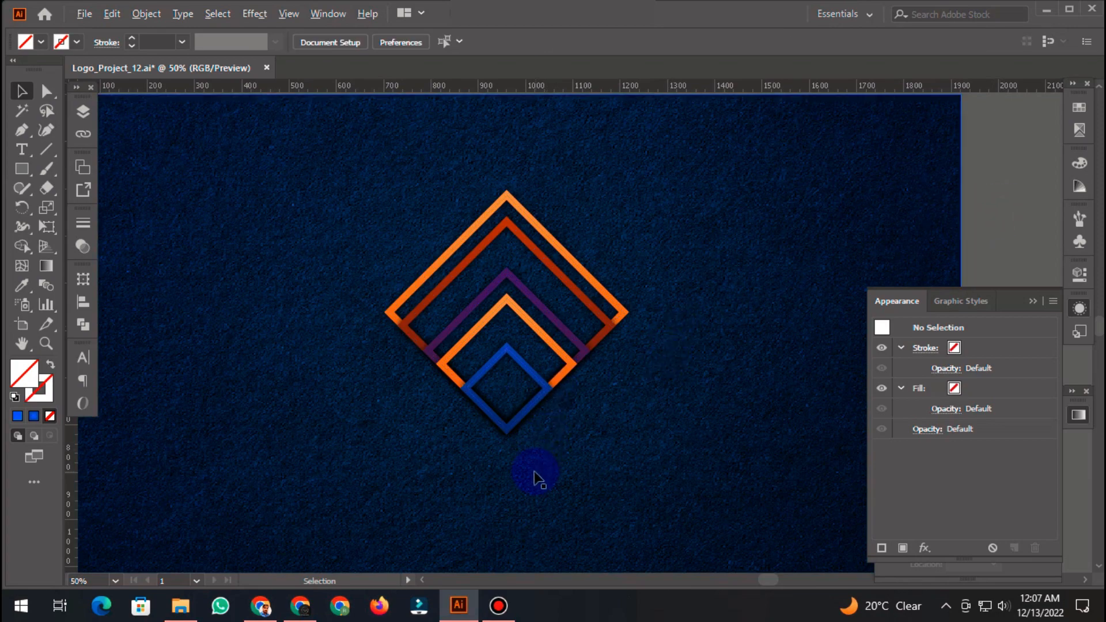
scroll(510, 317, up, 1)
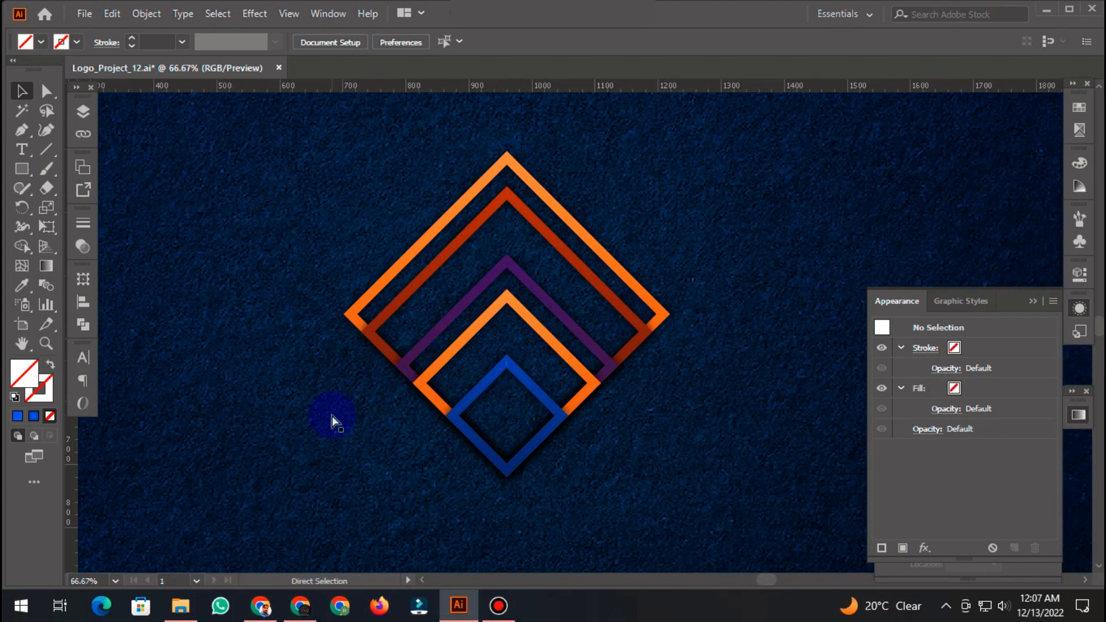
key(ctrl+z)
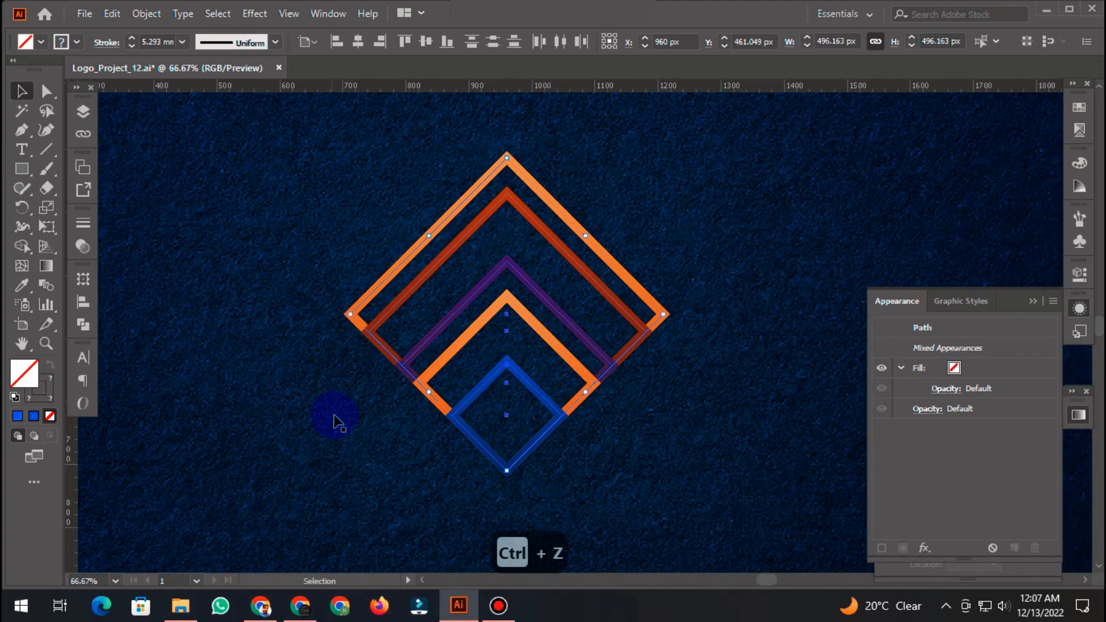
Step: Start a new drop shadow on the diamonds with 5 px Y offset and 5 px blur, and turn on its preview
click(917, 559)
mouse_move(976, 288)
click(891, 292)
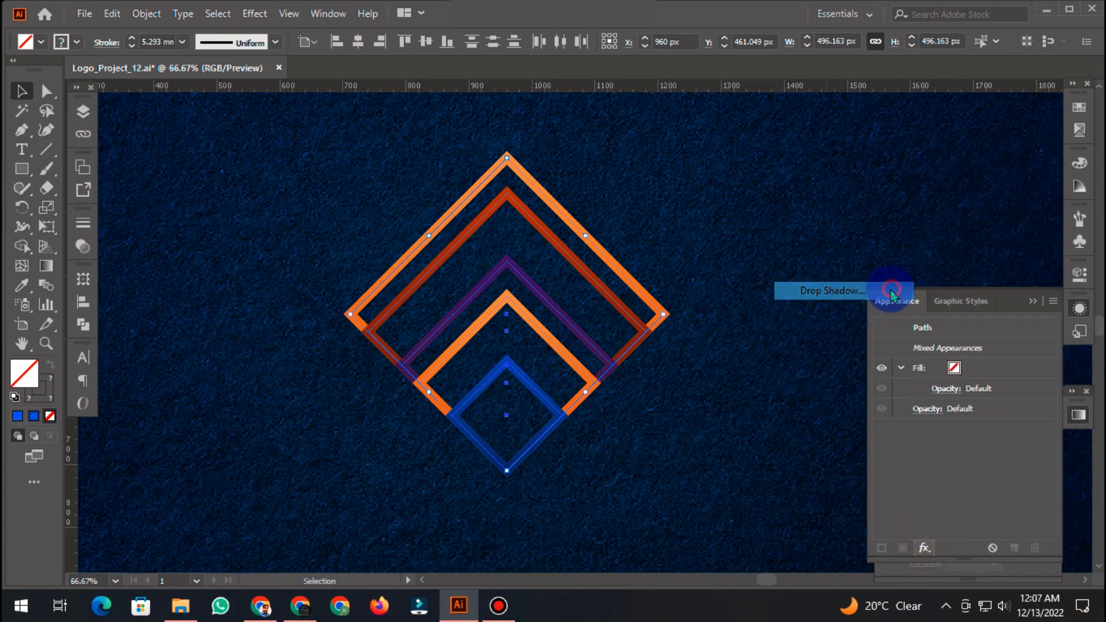
double_click(903, 364)
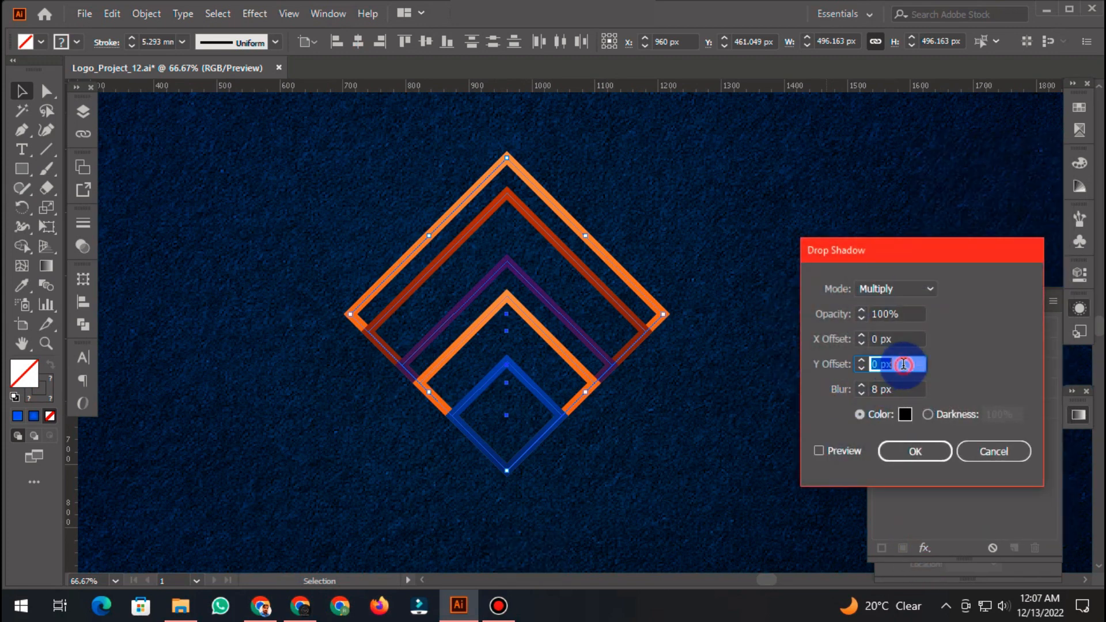
text(5)
key(Tab)
text(5)
key(Tab)
key(Tab)
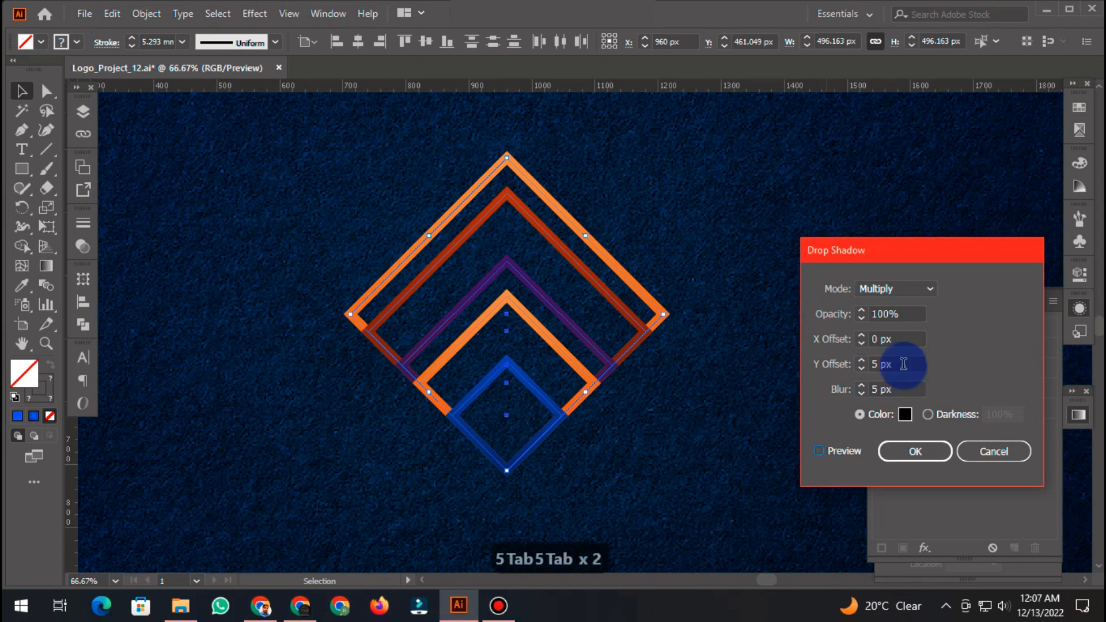
key(space)
Step: Set the shadow's opacity to 90% and apply the effect to the diamonds
key(shift+Tab)
key(shift+Tab)
key(shift+Tab)
key(shift+Tab)
key(shift+Tab)
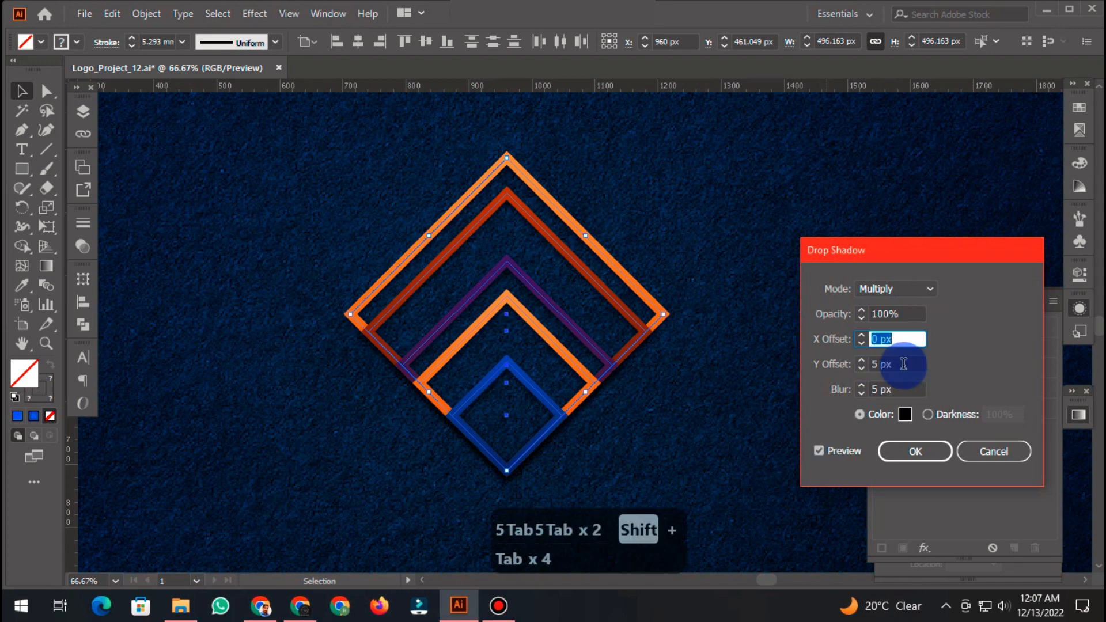
text(85)
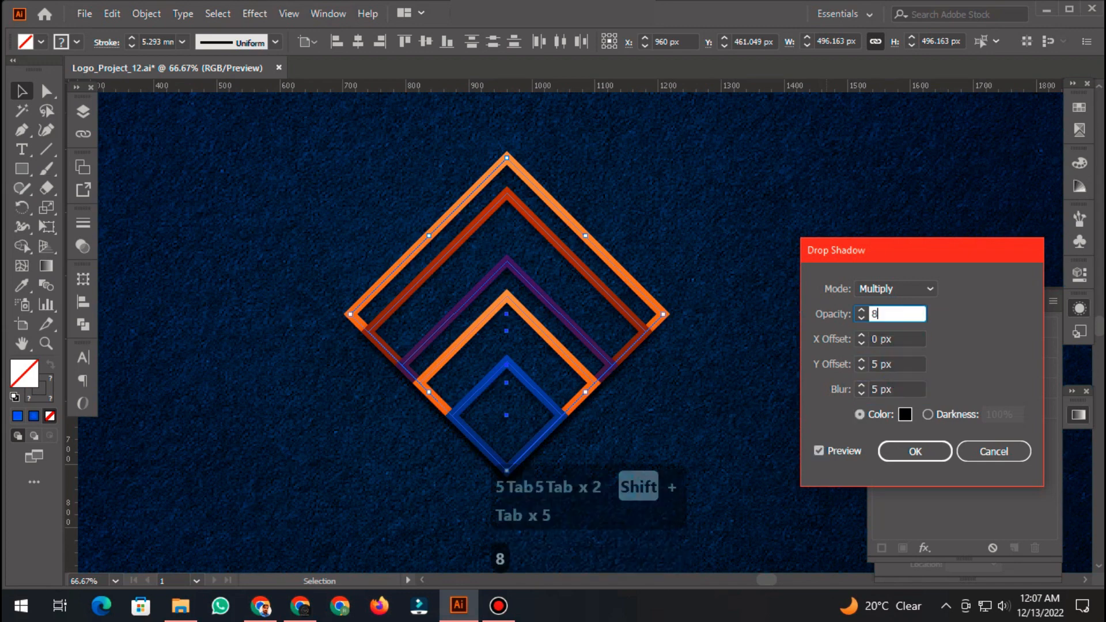
key(Tab)
key(shift+Tab)
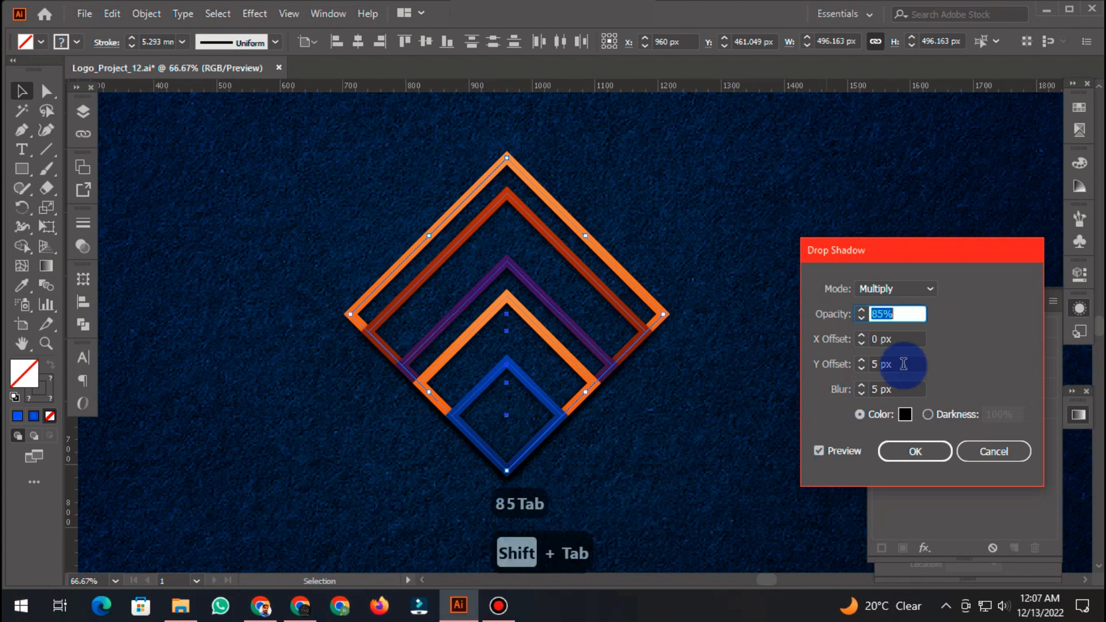
text(90)
key(Tab)
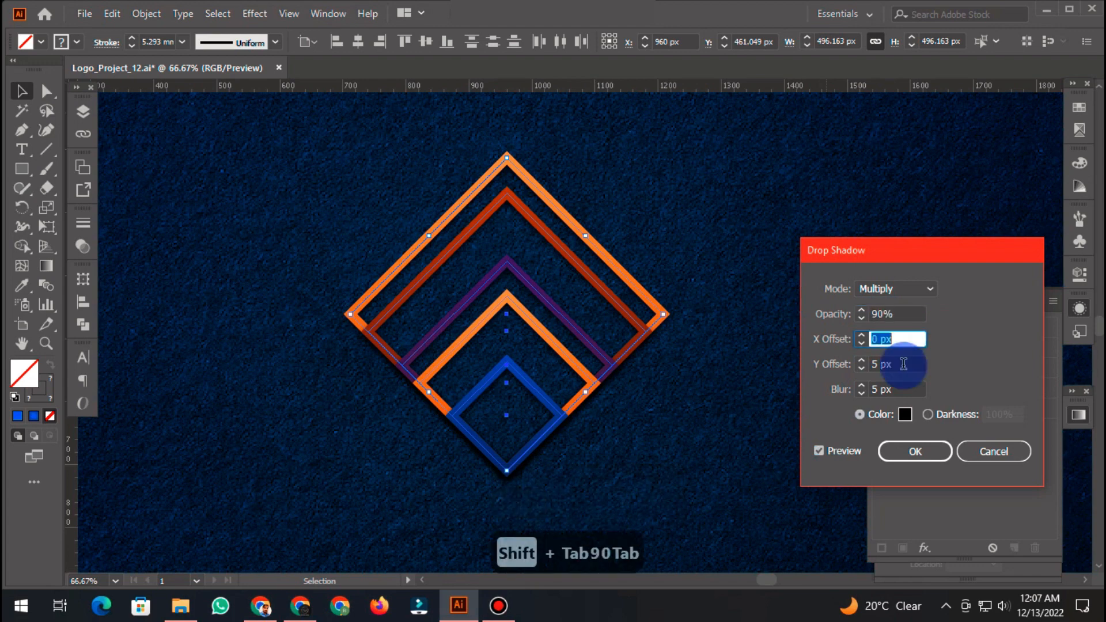
key(Return)
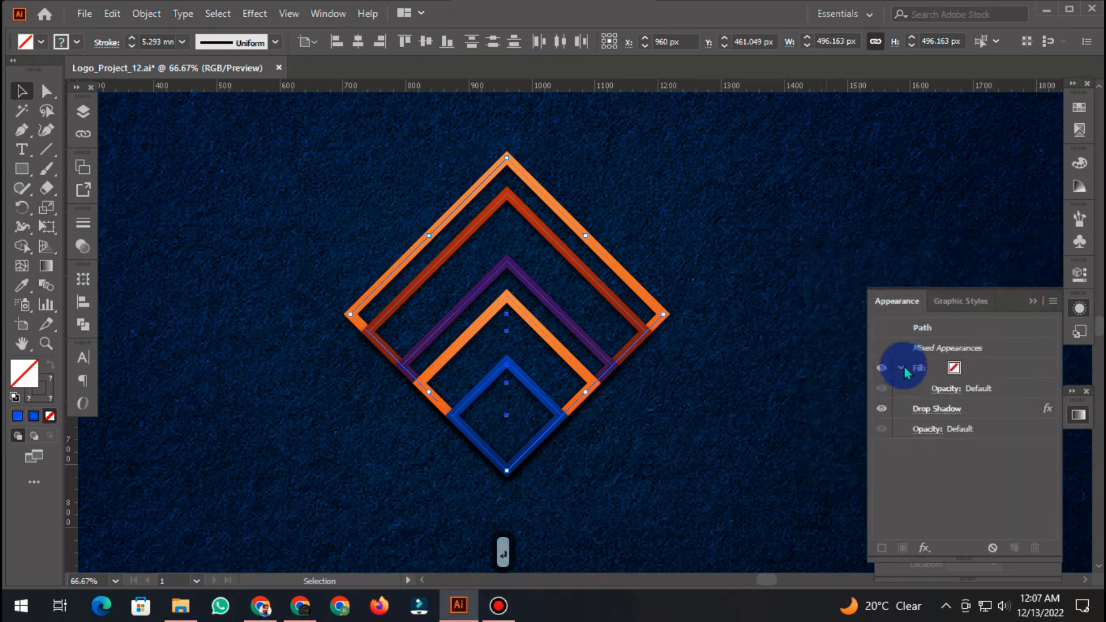
Step: Inspect the logo with nothing selected and reselect the outermost diamond
scroll(432, 309, down, 1)
click(980, 230)
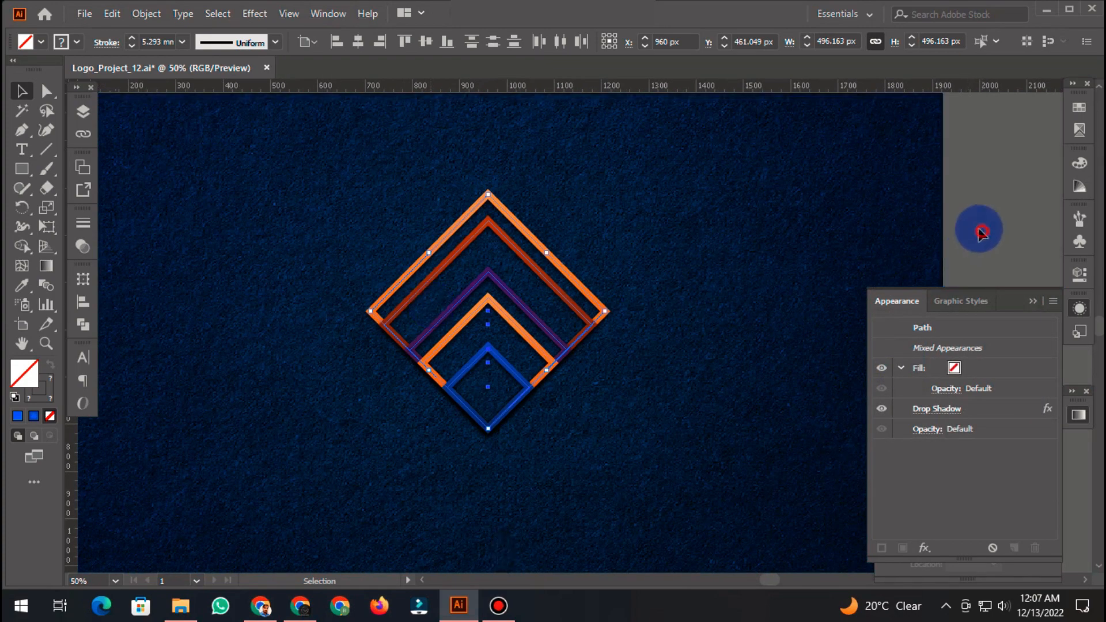
scroll(515, 220, up, 1)
click(506, 220)
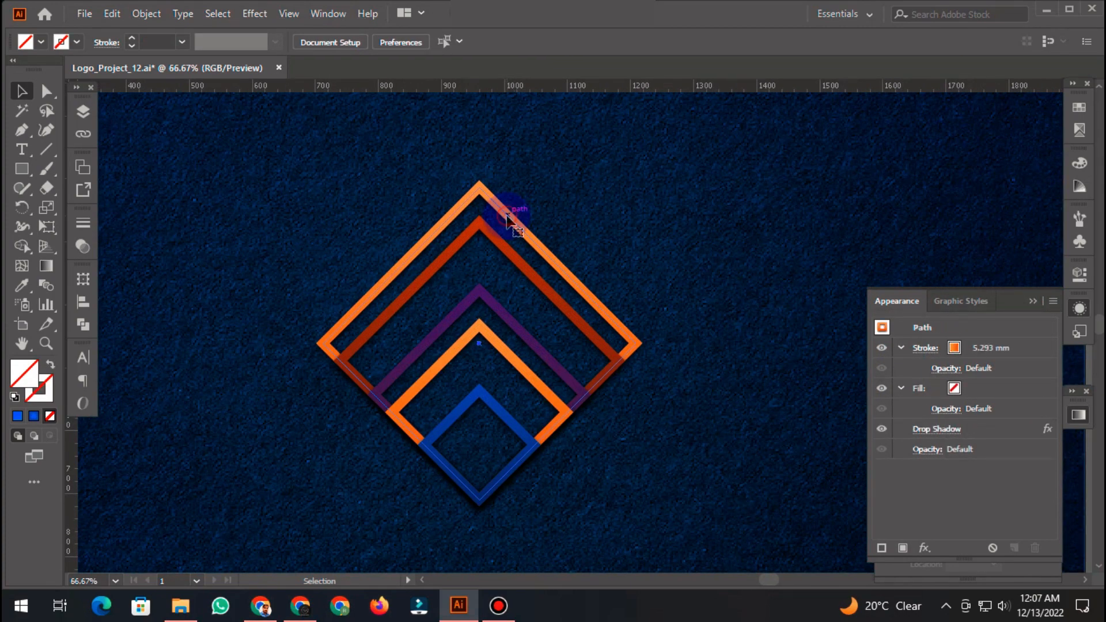
click(112, 13)
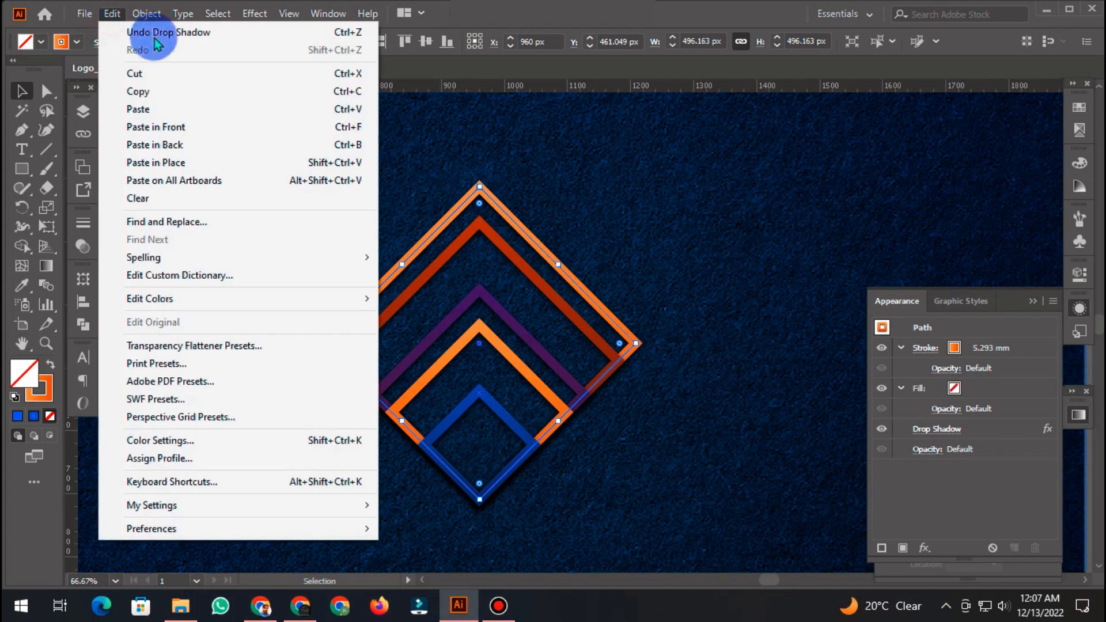
click(184, 90)
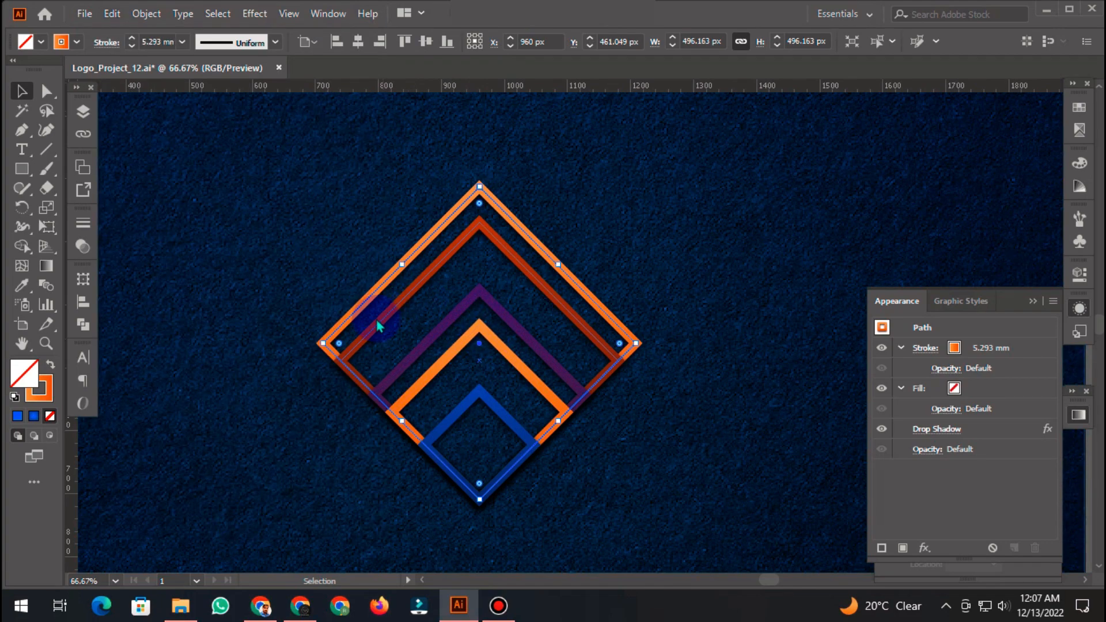
Step: Open the outermost diamond's stroke gradient for editing and move its orange-red end stop to 74.3%
click(1079, 107)
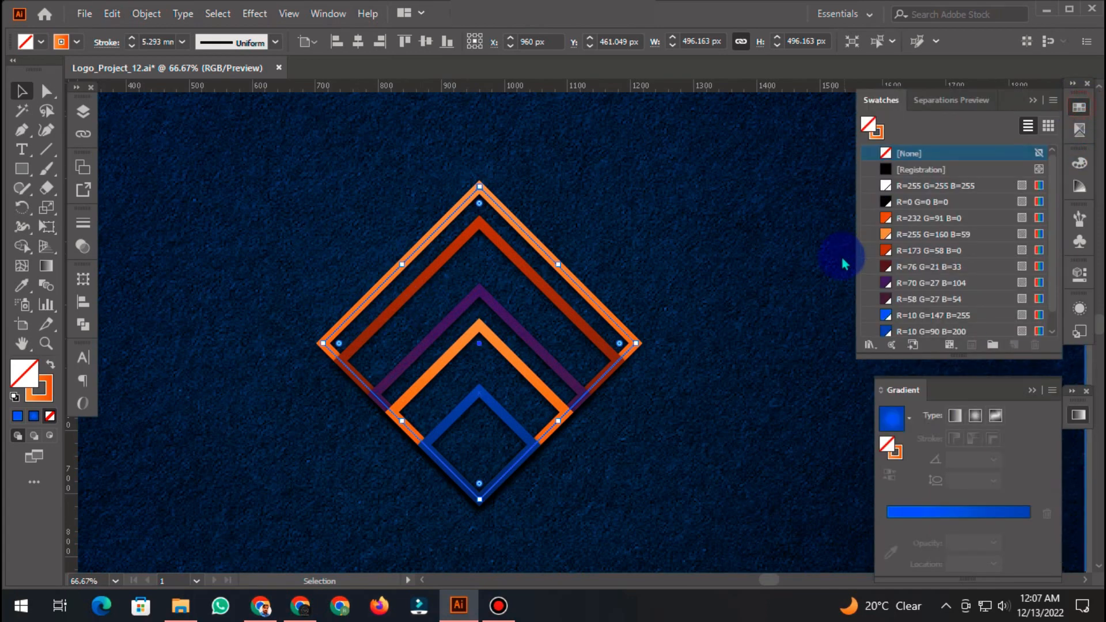
click(706, 242)
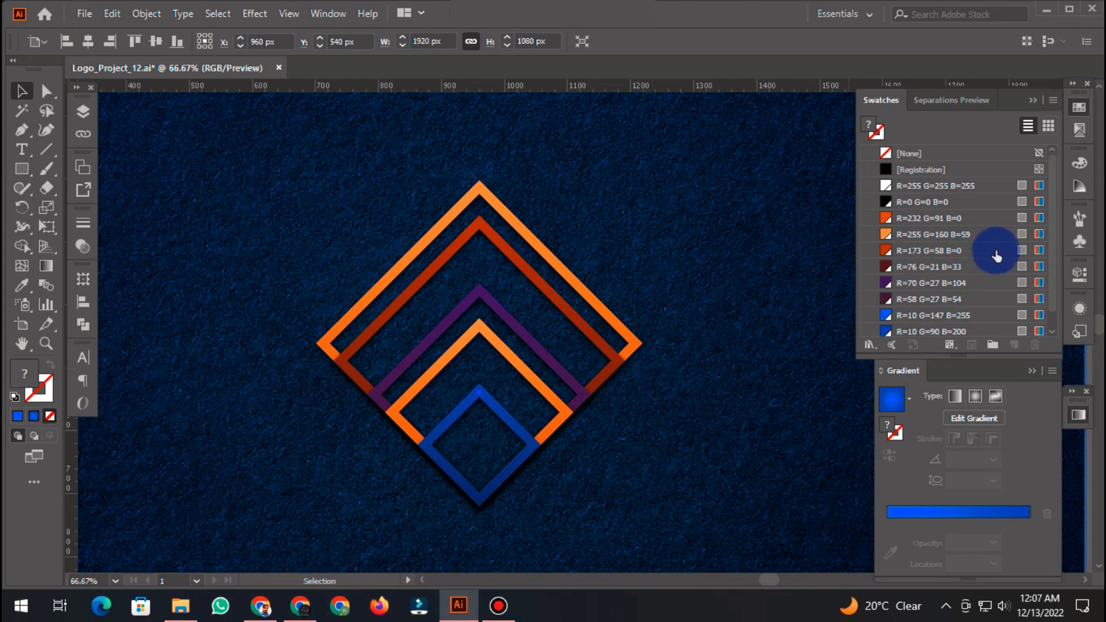
click(549, 255)
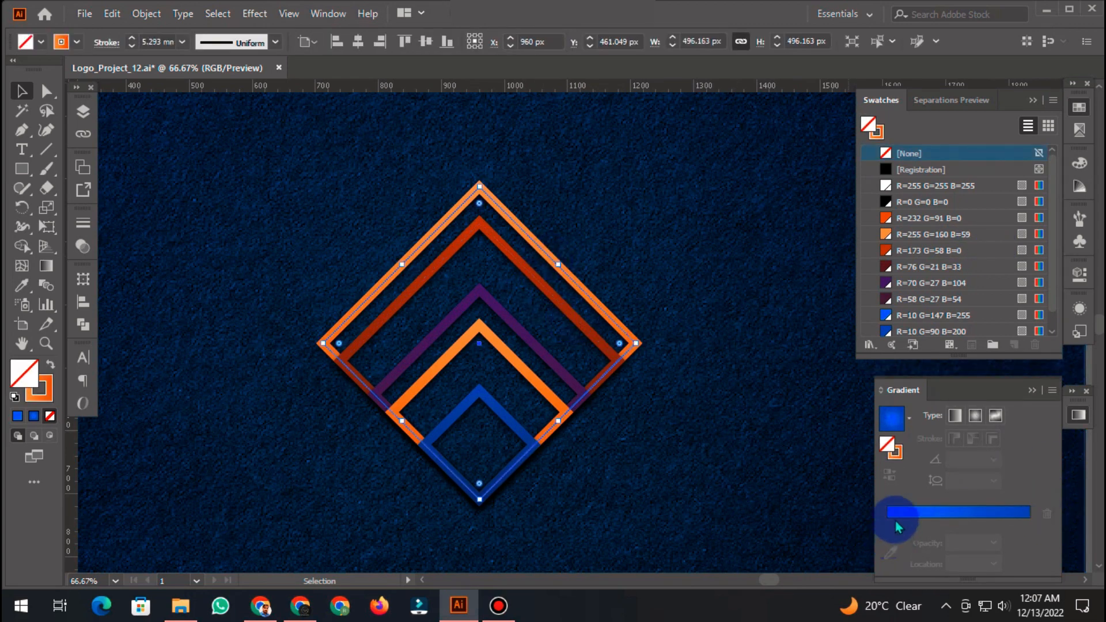
click(898, 456)
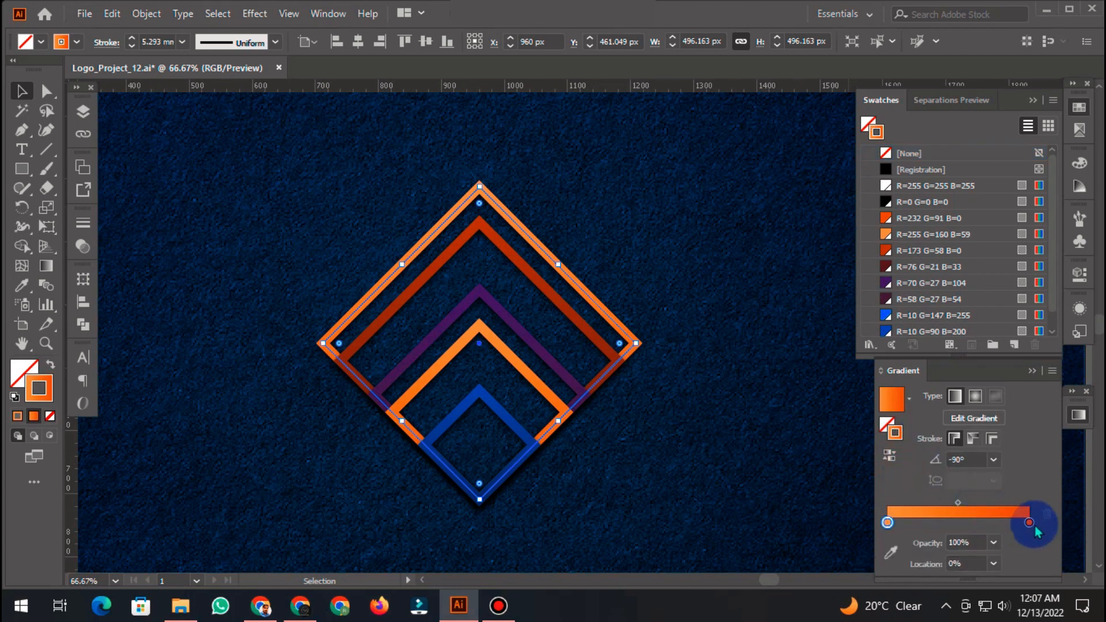
drag(1029, 522, 992, 522)
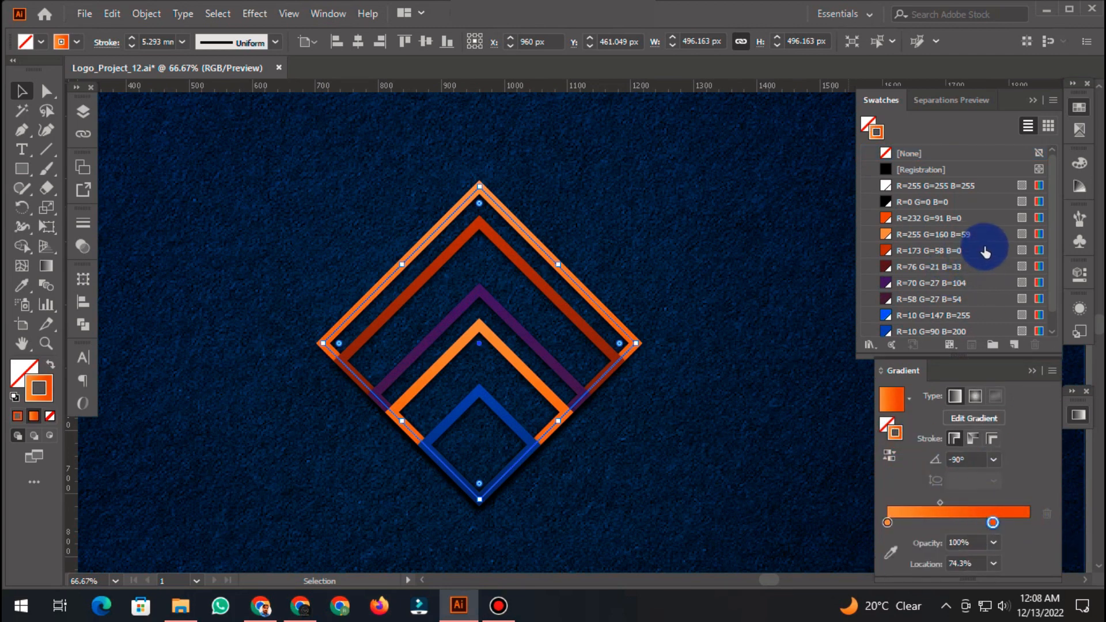
Step: Try an R=173 G=58 B=0 stop at about 53% in the outermost diamond's stroke gradient
drag(985, 252, 963, 524)
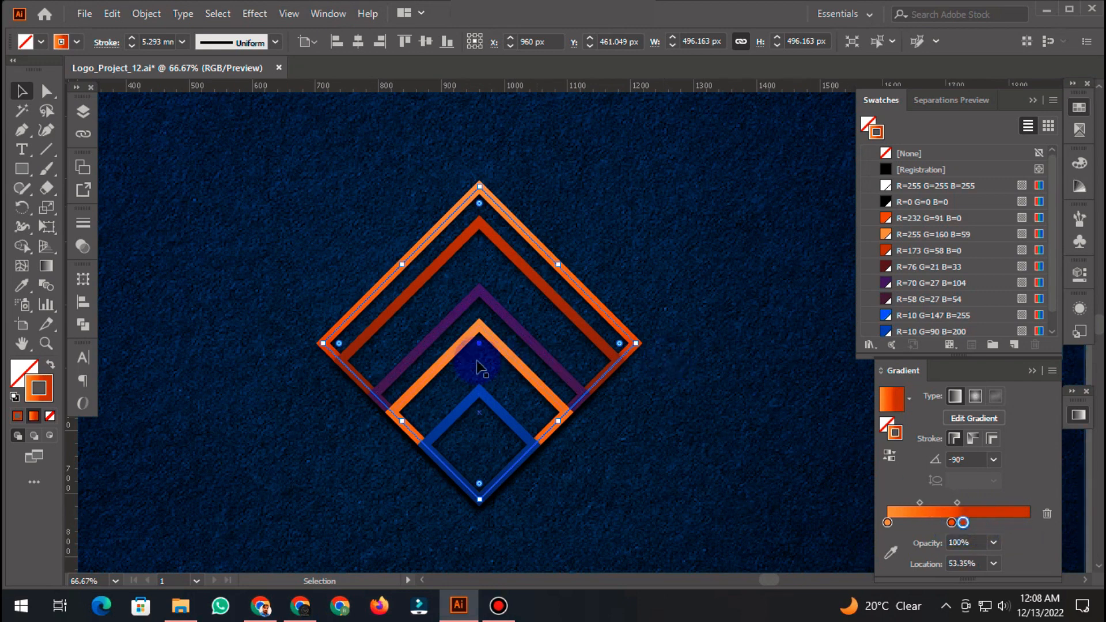
scroll(631, 341, up, 3)
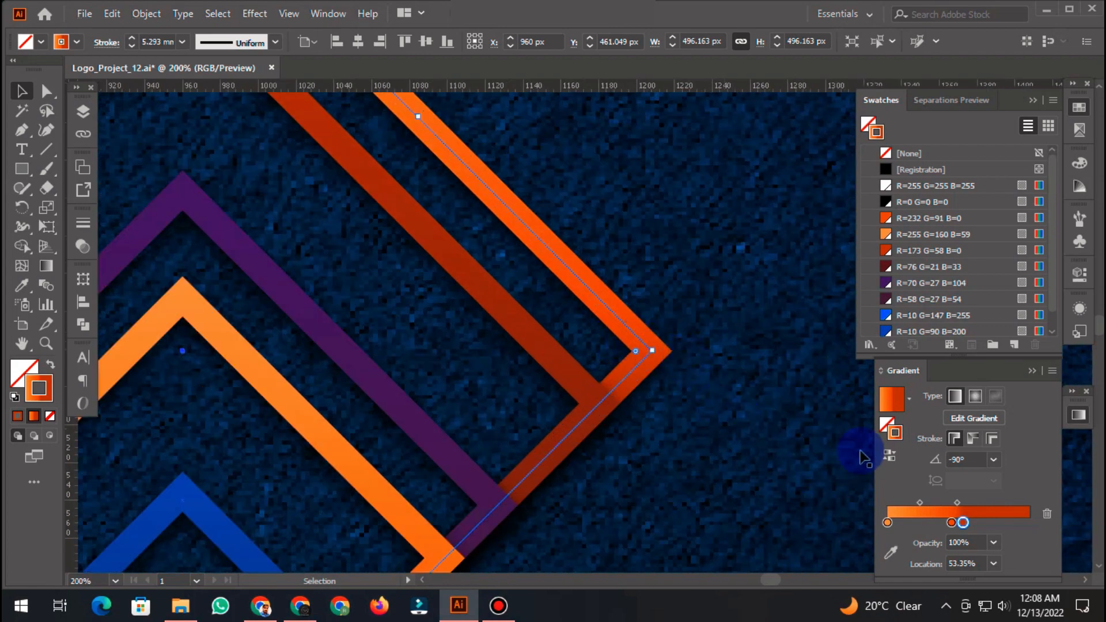
mouse_move(961, 526)
mouse_down()
mouse_move(939, 523)
mouse_move(959, 522)
mouse_up()
Step: Add an R=76 G=21 B=33 stop at 59.5% to the outermost diamond's stroke gradient and move the orange-red stop to 41.34%
drag(974, 267, 956, 528)
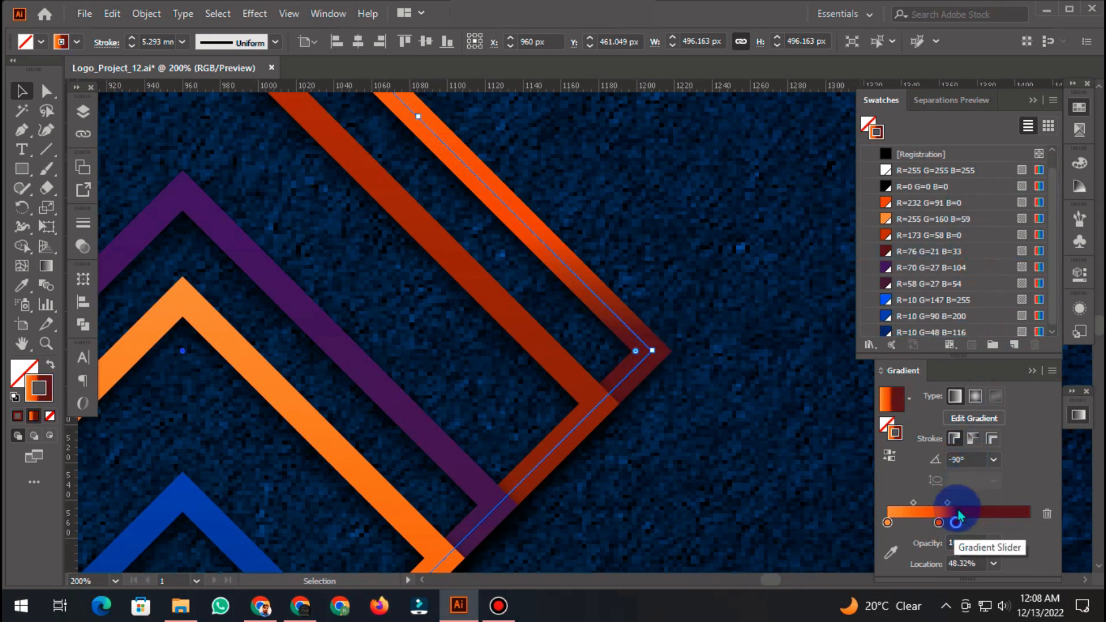
drag(968, 251, 957, 528)
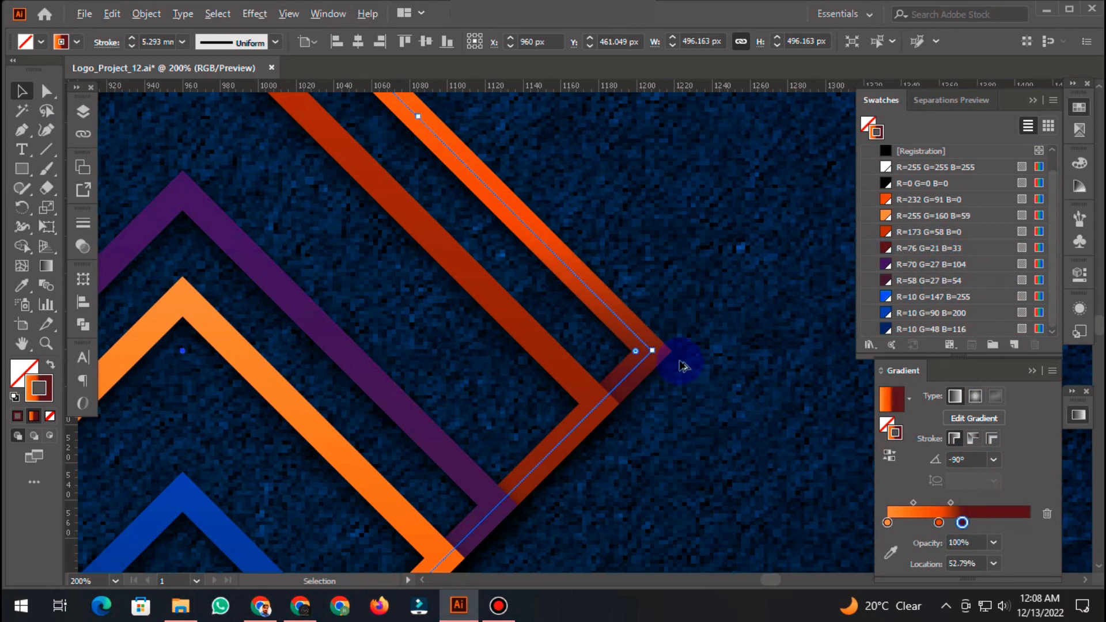
scroll(683, 366, down, 3)
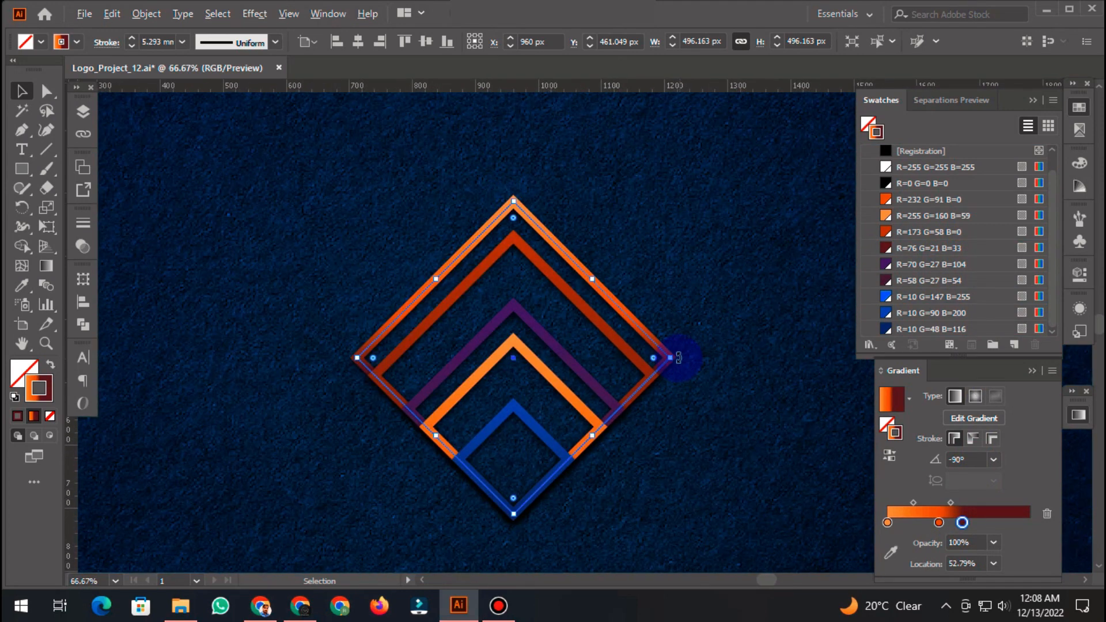
mouse_move(962, 523)
mouse_down()
mouse_move(984, 523)
mouse_move(948, 523)
mouse_move(992, 526)
mouse_move(972, 523)
mouse_up()
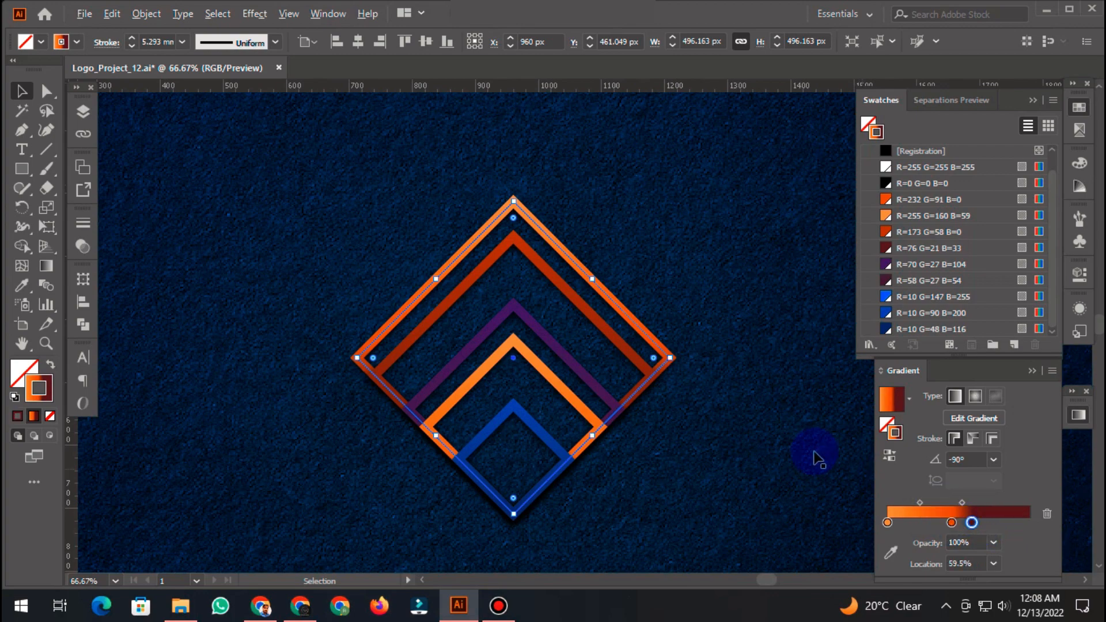
scroll(773, 389, up, 2)
drag(952, 524, 949, 530)
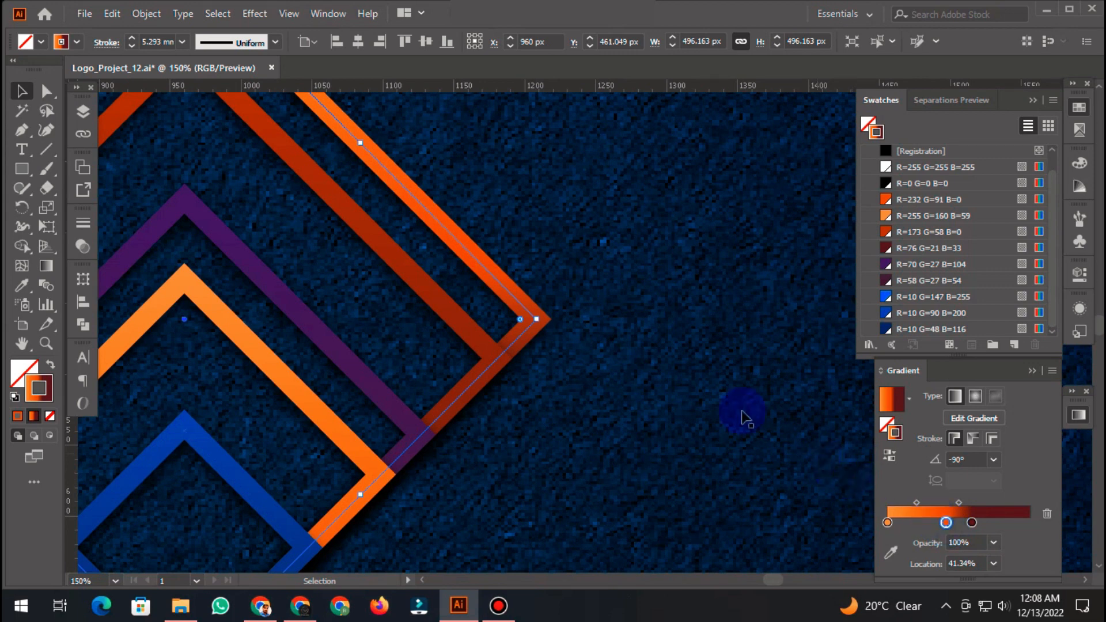
scroll(573, 336, down, 4)
click(611, 118)
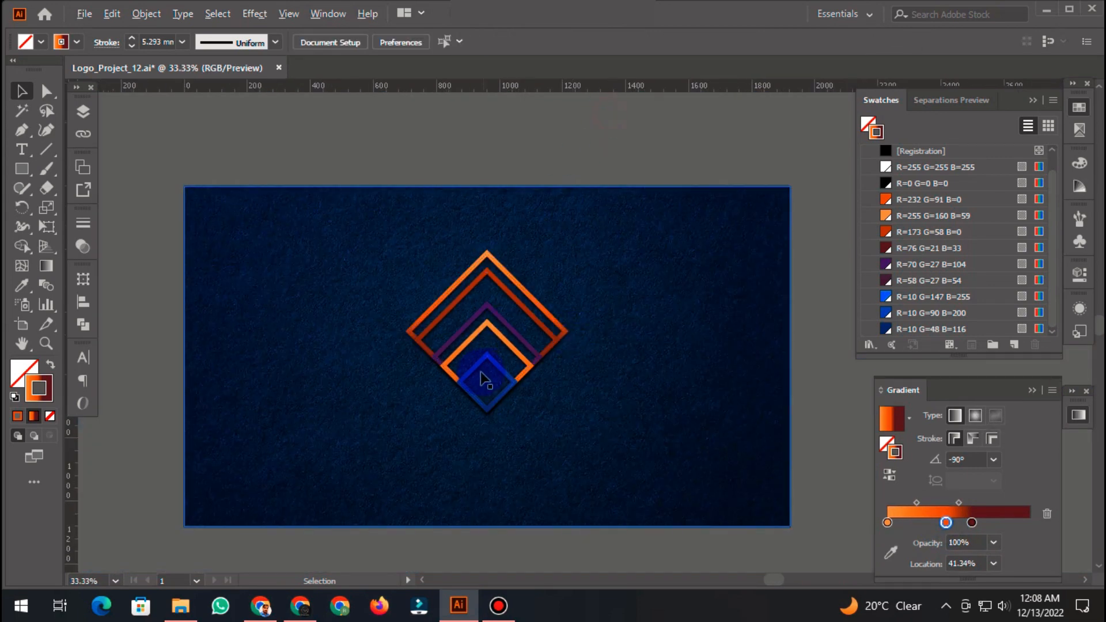
scroll(447, 291, up, 2)
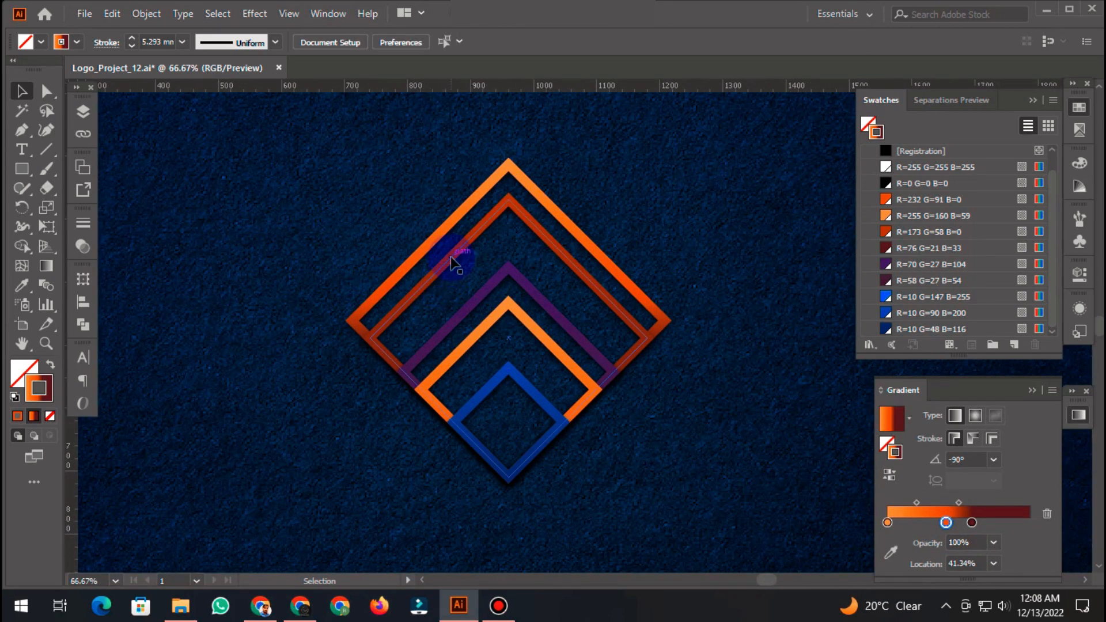
click(454, 264)
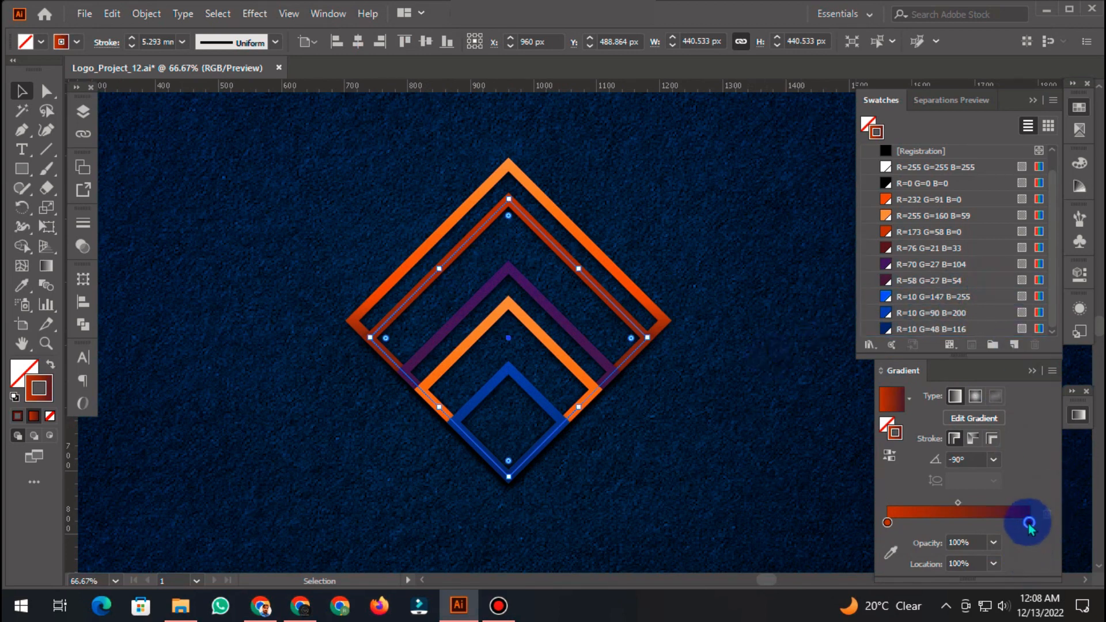
key(ctrl+z)
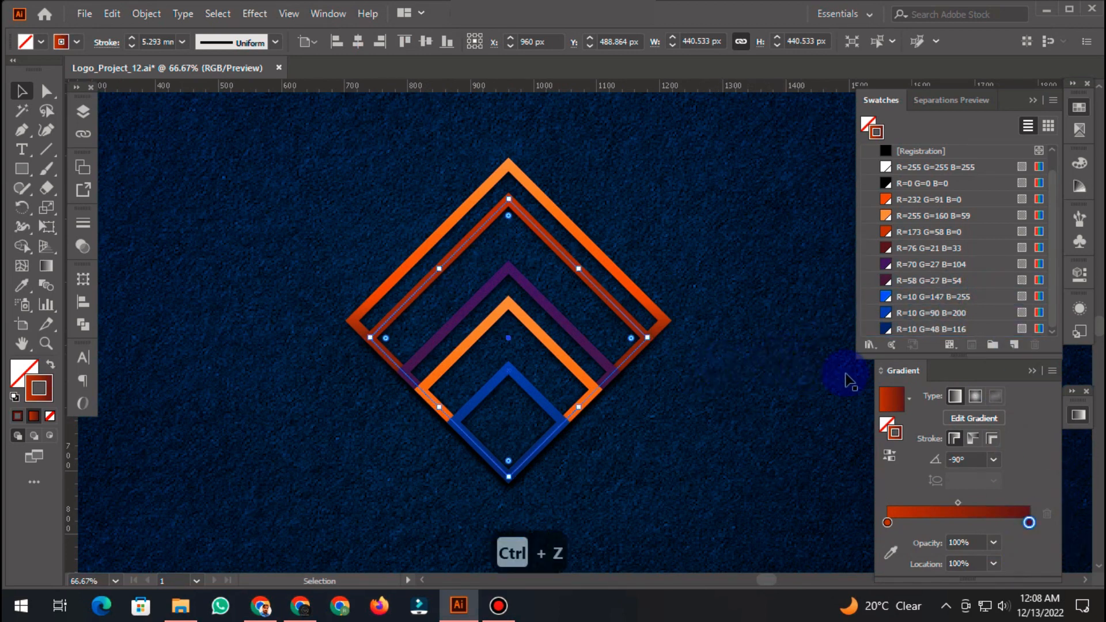
click(793, 249)
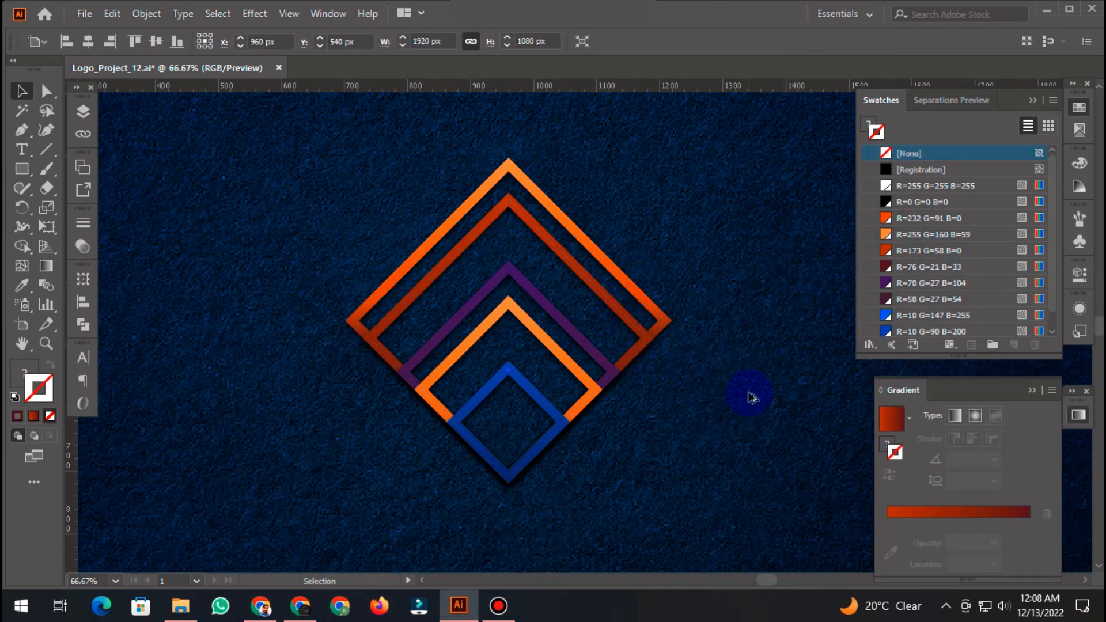
Step: Duplicate the R=76 G=21 B=33 swatch as a darker global swatch with R=45 G=21 B=15
click(988, 266)
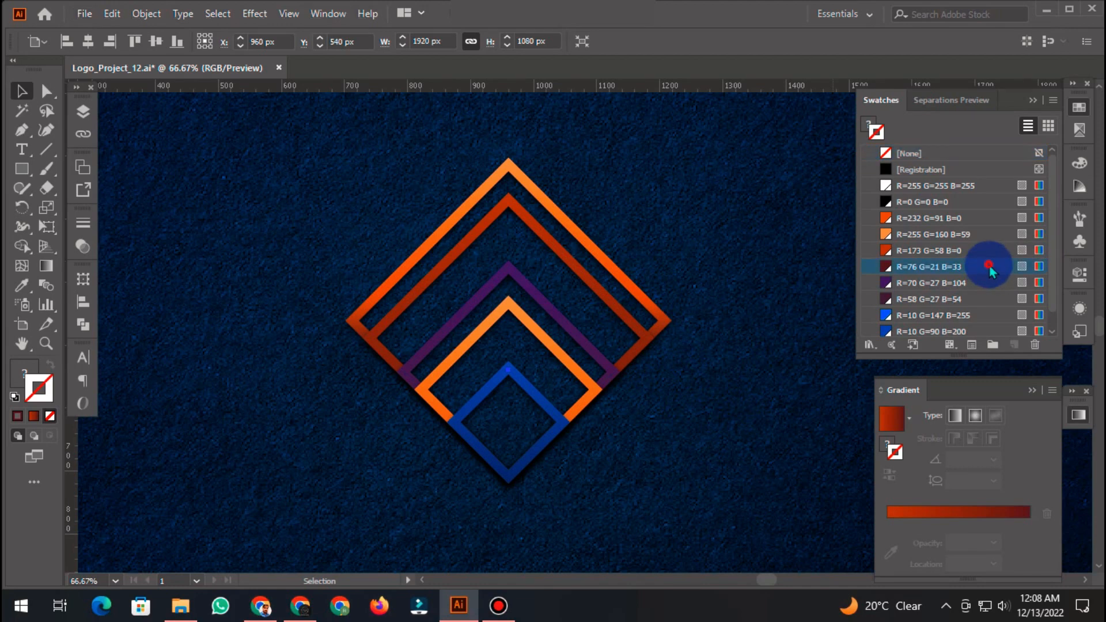
click(1014, 344)
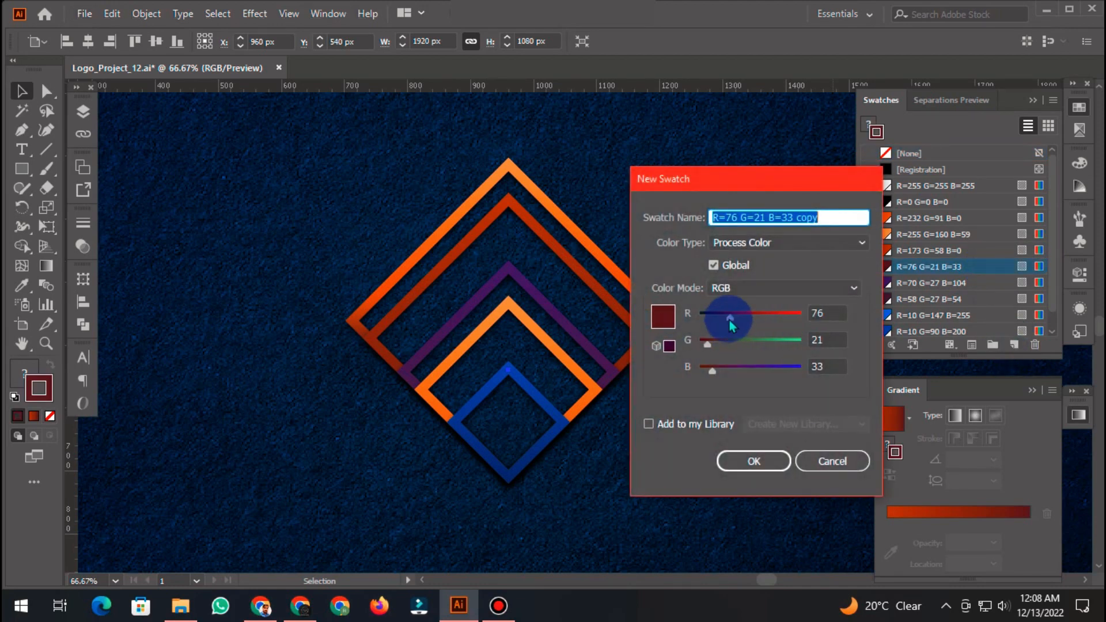
drag(730, 320, 721, 320)
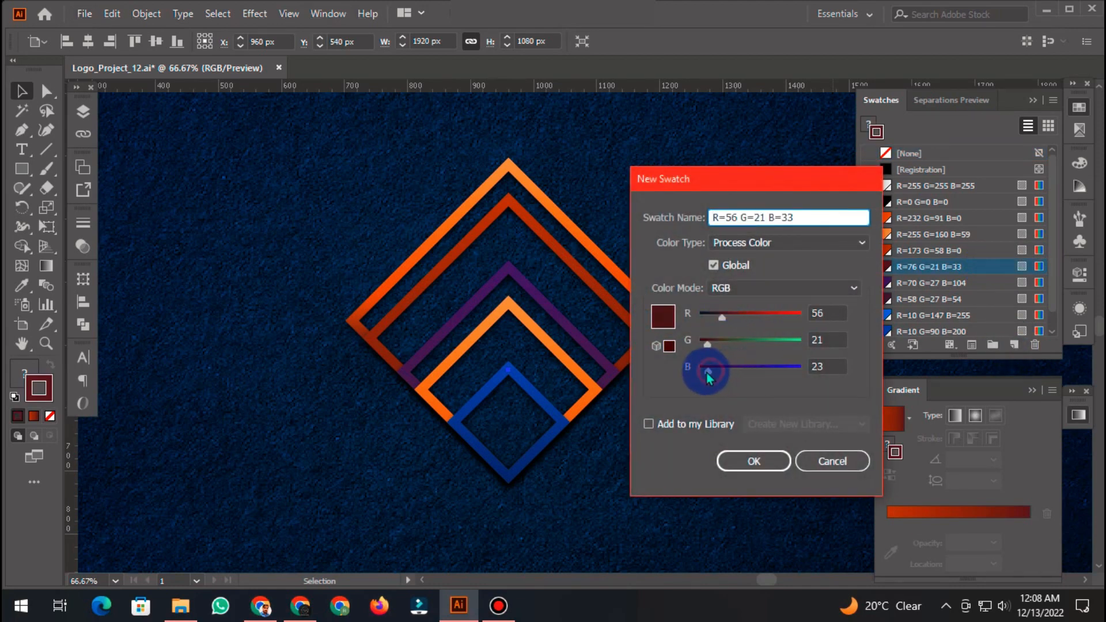
drag(708, 373, 704, 372)
drag(713, 314, 721, 315)
click(755, 461)
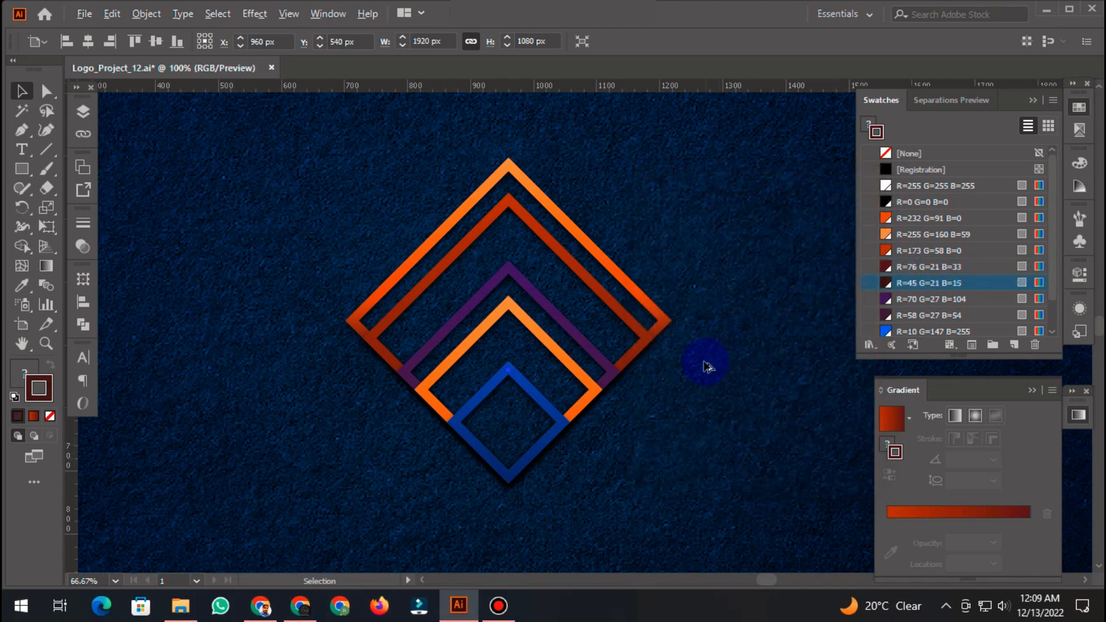
Step: Add the R=45 G=21 B=15 swatch at 91.9% to the second diamond's stroke gradient, shifting its red and dark red stops inward
scroll(707, 367, up, 1)
click(583, 295)
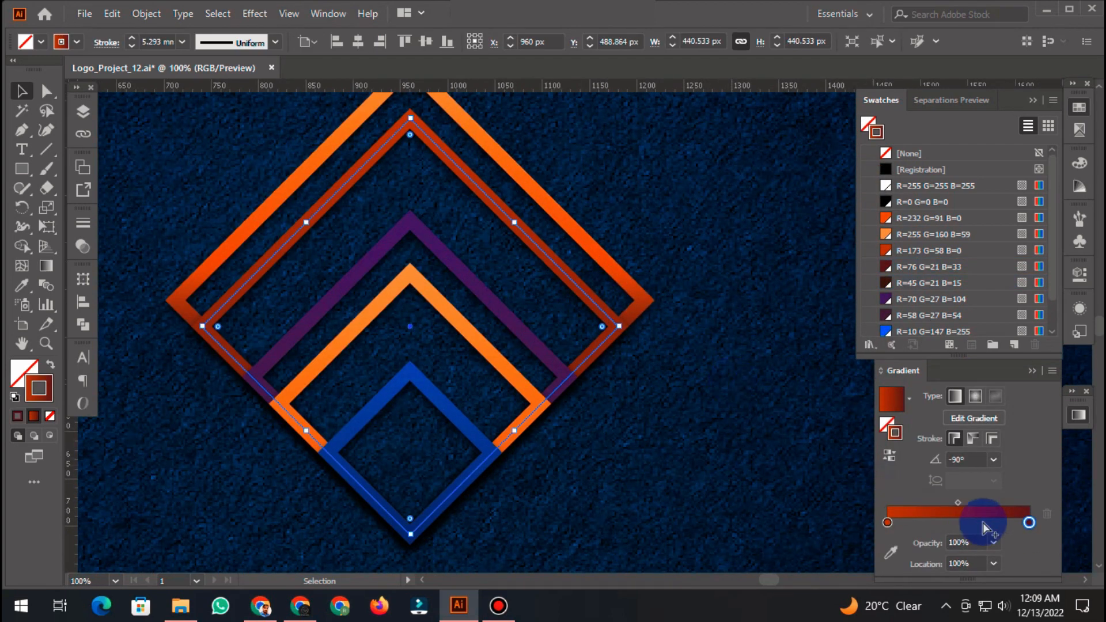
click(895, 523)
drag(1029, 523, 992, 530)
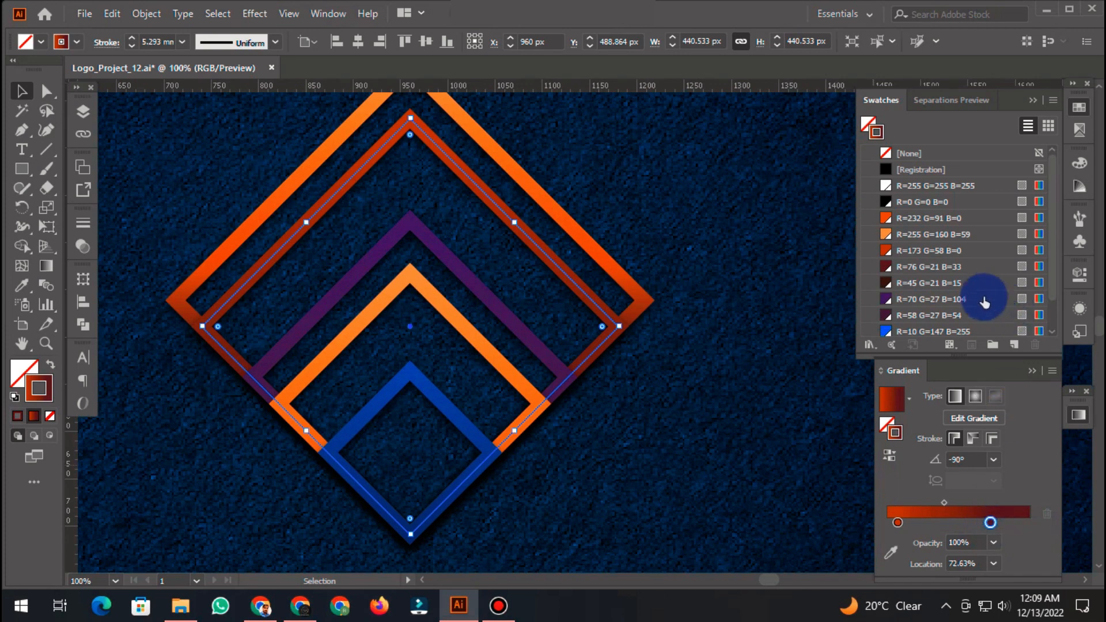
drag(986, 298, 1018, 524)
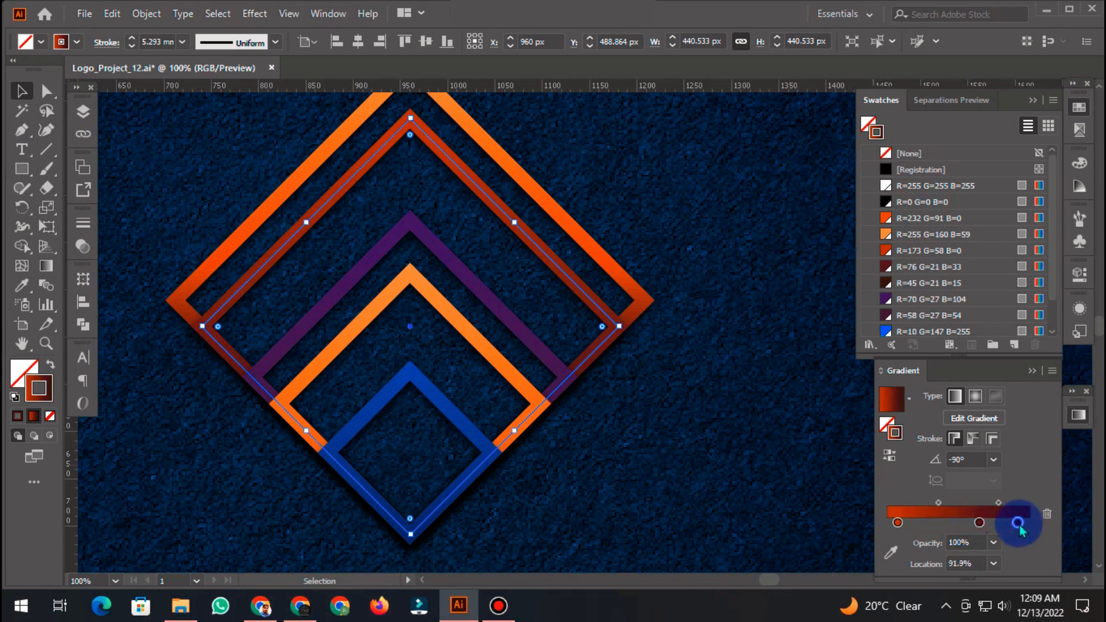
click(792, 407)
Step: Darken the R=45 G=21 B=15 swatch to R=27 G=13 B=5
click(991, 293)
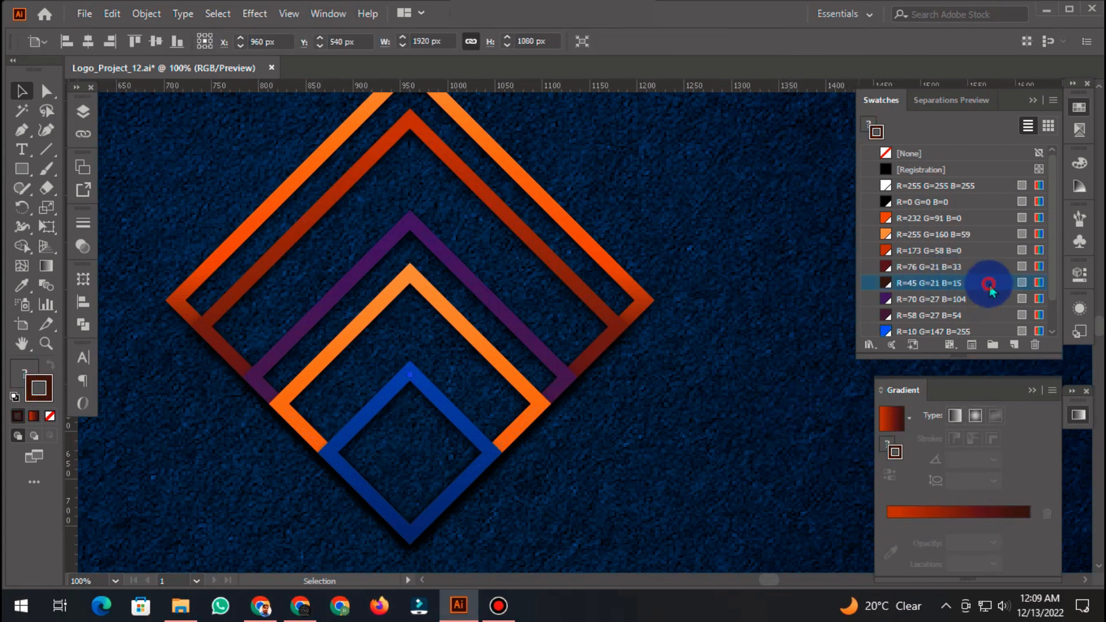
double_click(989, 283)
click(871, 352)
click(873, 378)
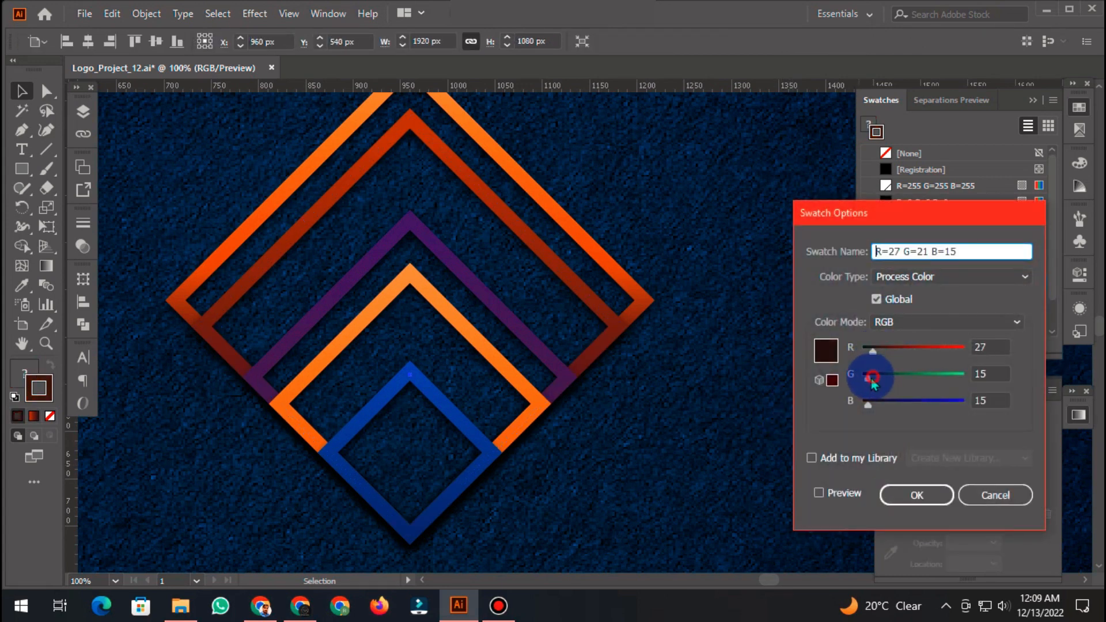
drag(873, 381, 868, 379)
click(819, 493)
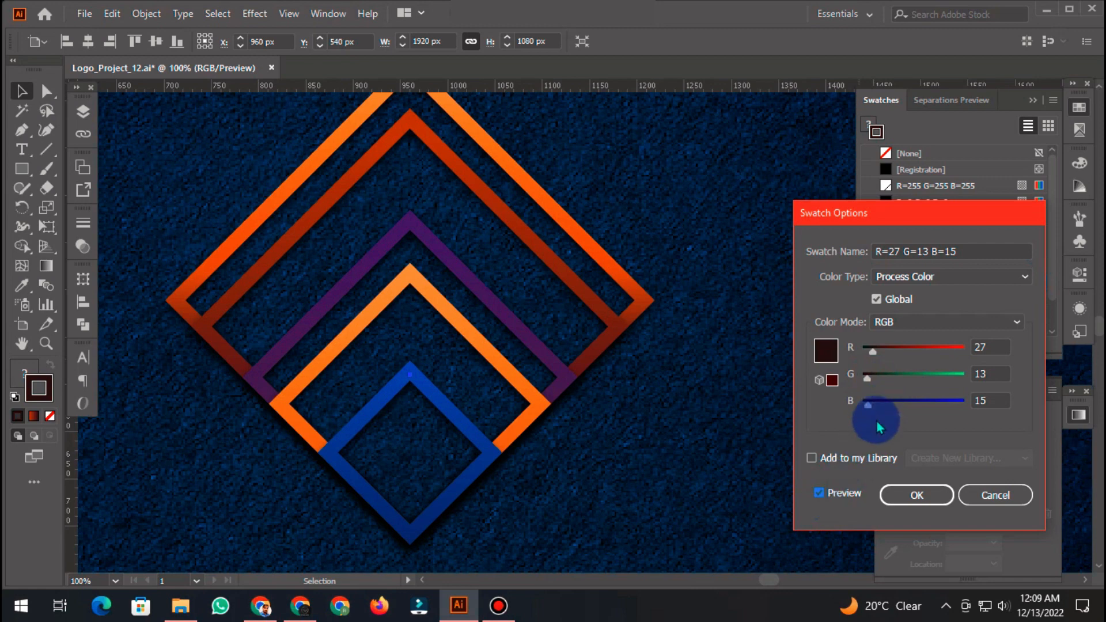
click(894, 494)
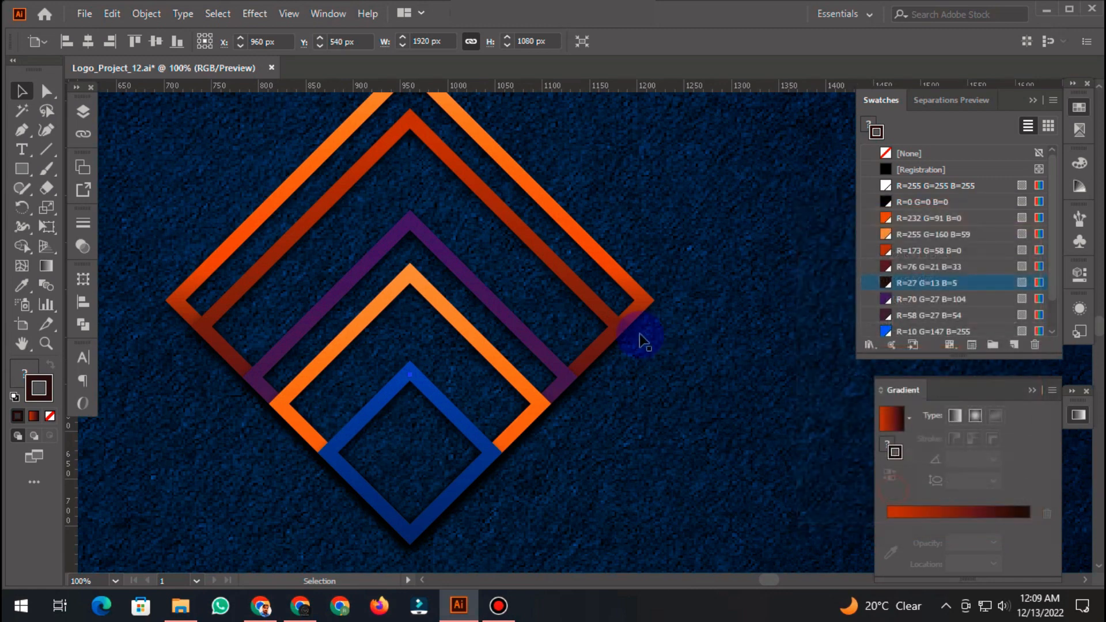
Step: Move the second diamond's darkest gradient stop to 60.61%, the dark red stop just before it, and the red start stop to 12.29%
click(637, 332)
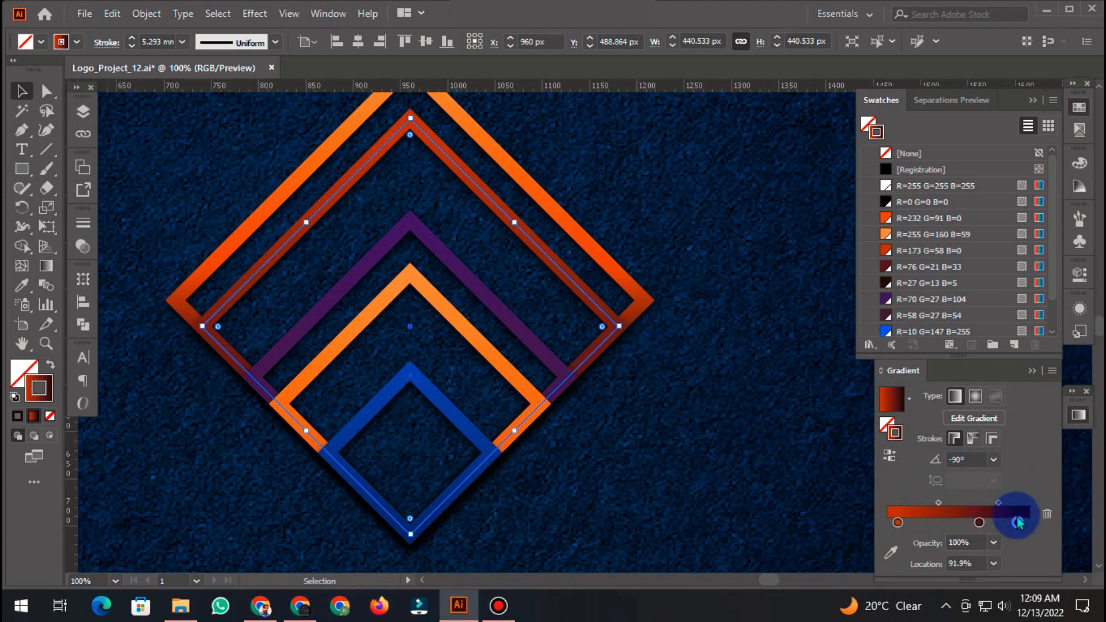
drag(1017, 522, 972, 525)
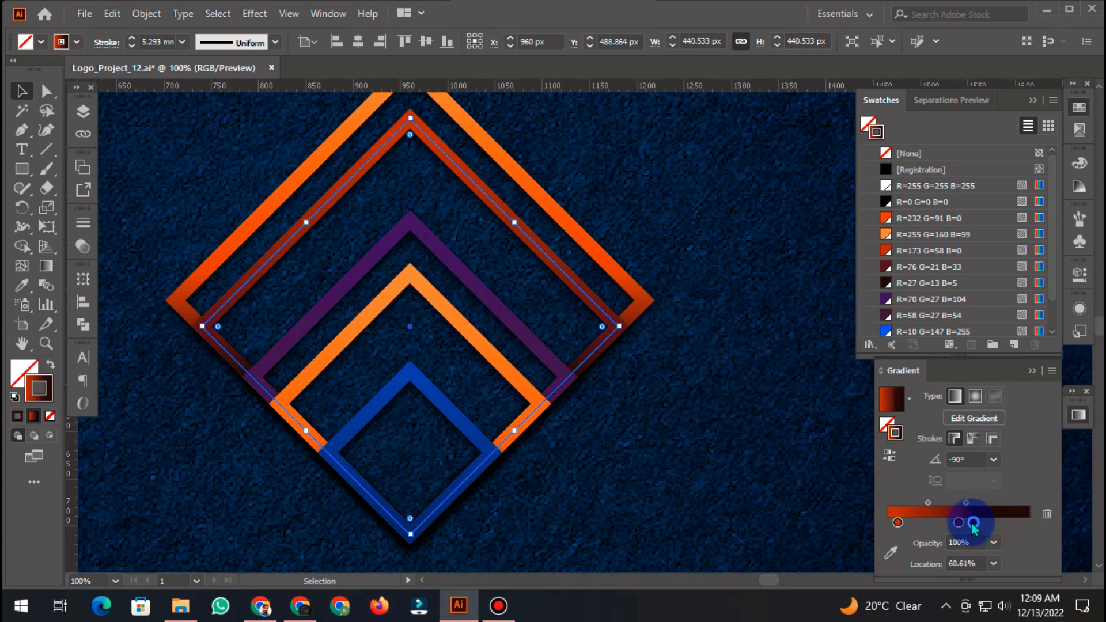
click(958, 523)
drag(898, 523, 906, 526)
key(ctrl+minus)
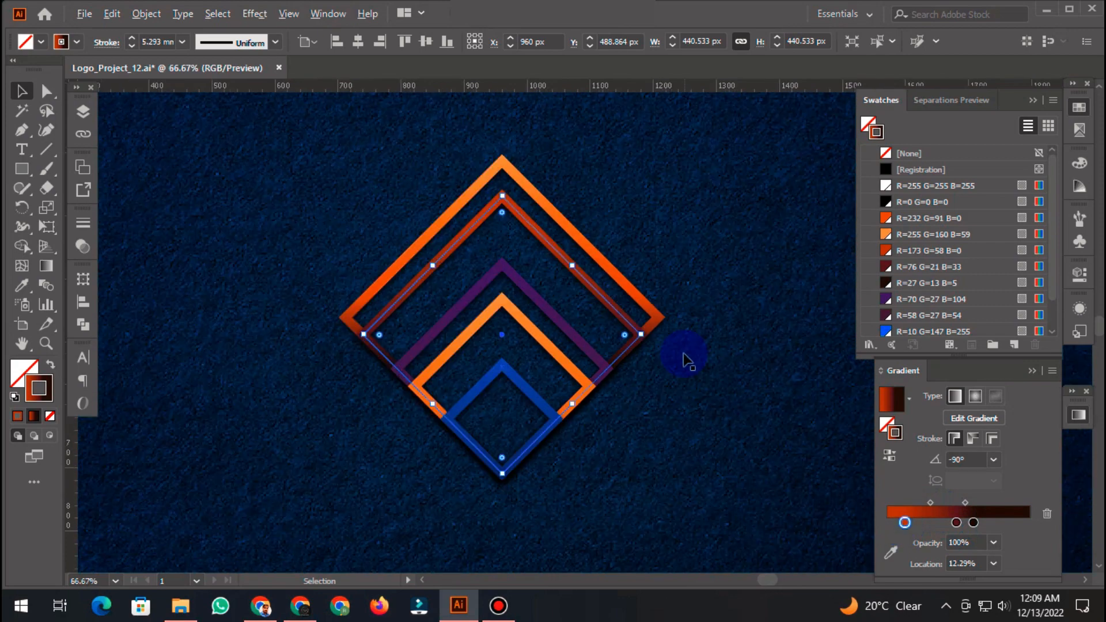
Step: Duplicate the R=58 G=27 B=54 swatch as a darker global swatch with R=32 G=13 B=34
click(735, 330)
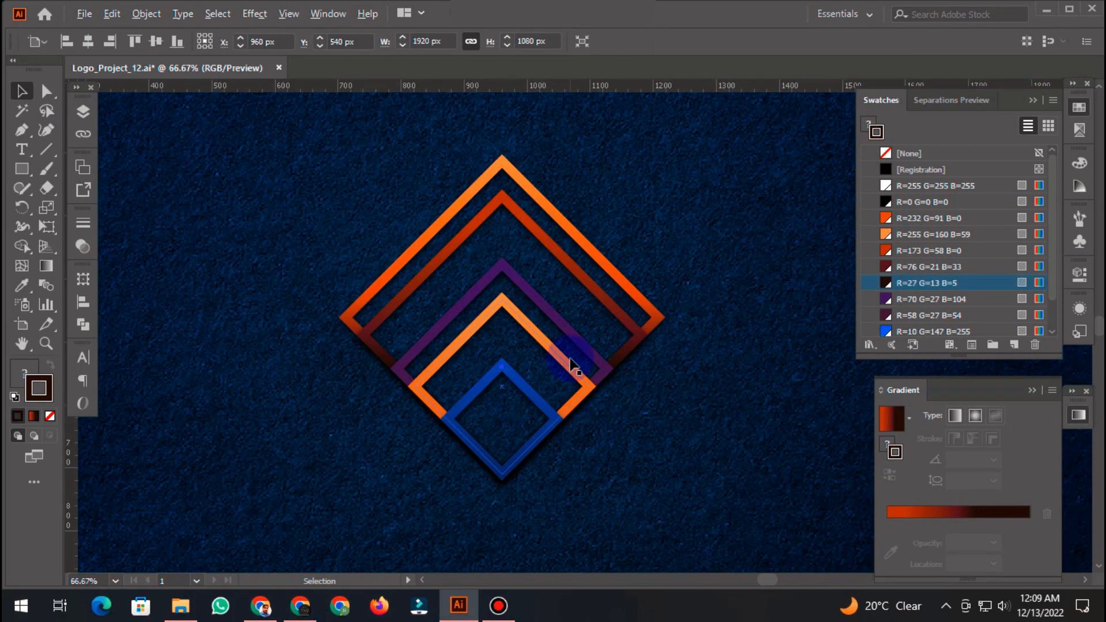
scroll(568, 366, up, 1)
click(993, 317)
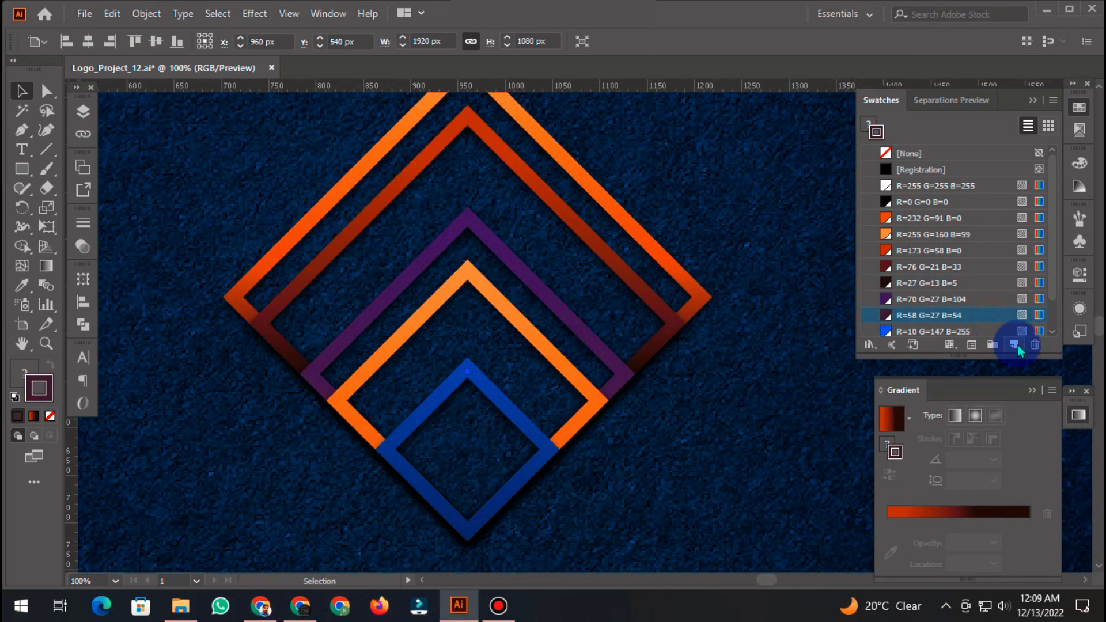
click(1015, 344)
drag(724, 318, 714, 326)
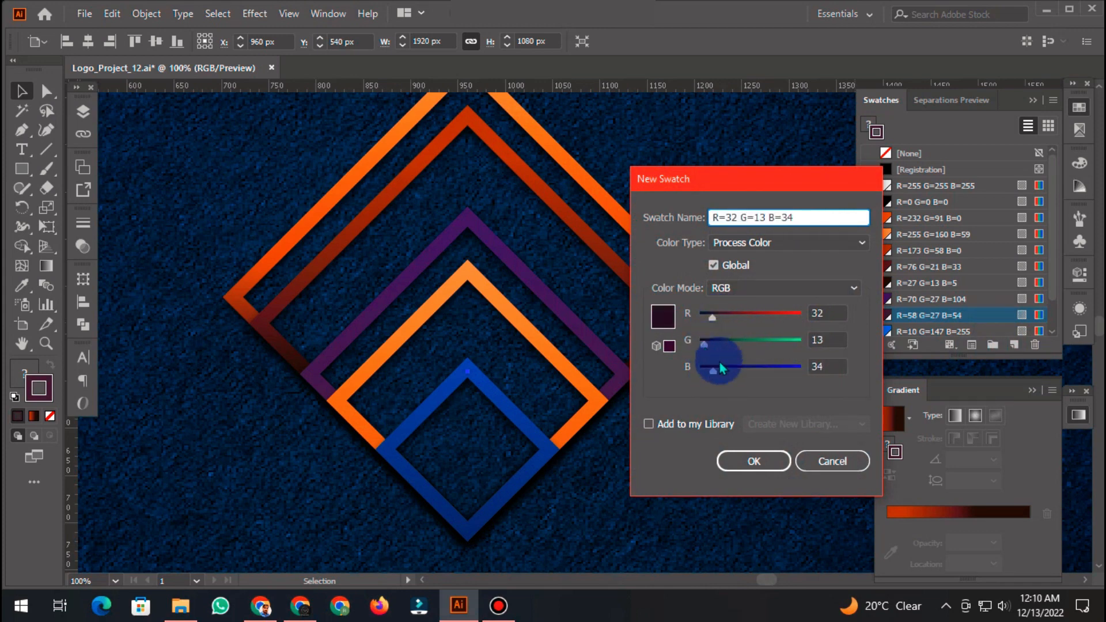
click(738, 462)
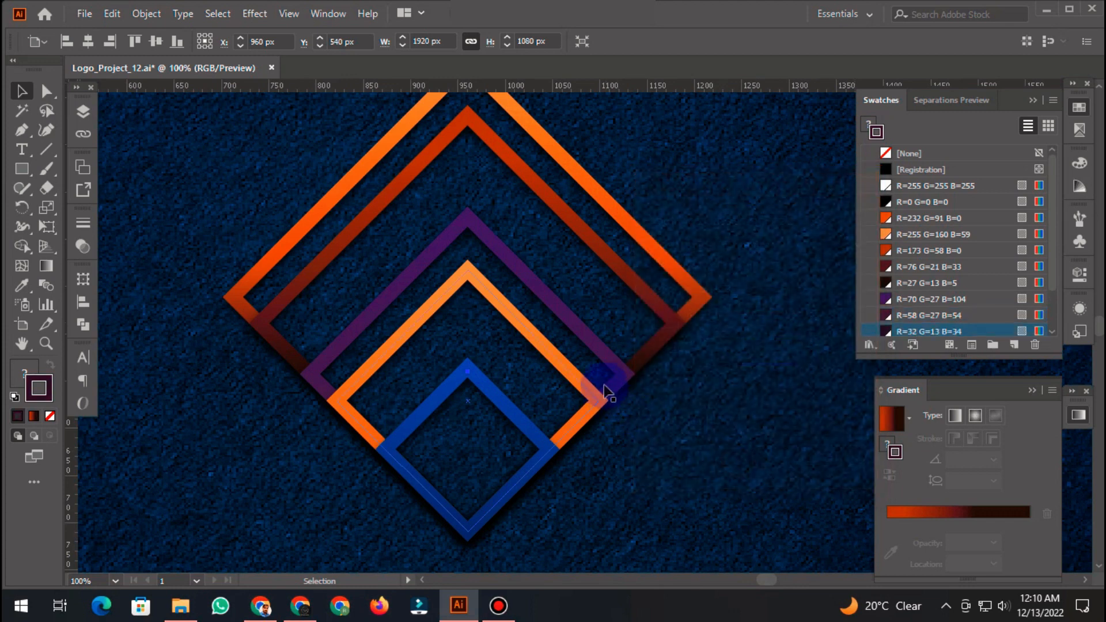
Step: Move the purple diamond's stroke gradient stops inward, with the middle stop at 50.84%, and add the R=32 G=13 B=34 swatch as the darkest stop
click(605, 374)
click(892, 399)
drag(899, 523, 923, 522)
drag(1029, 523, 998, 525)
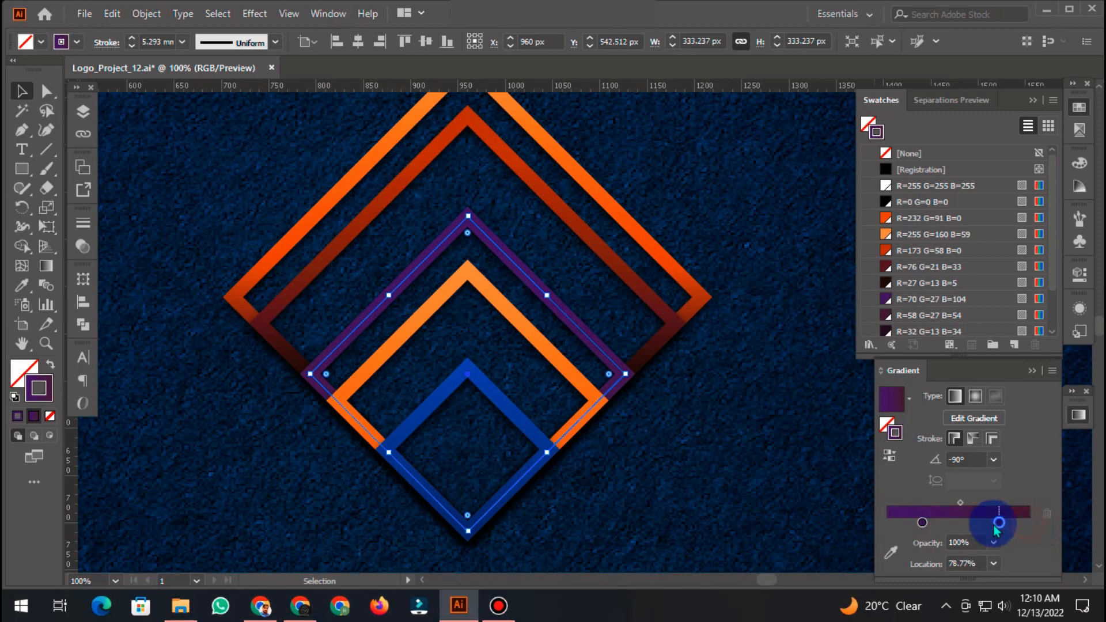
scroll(968, 314, down, 1)
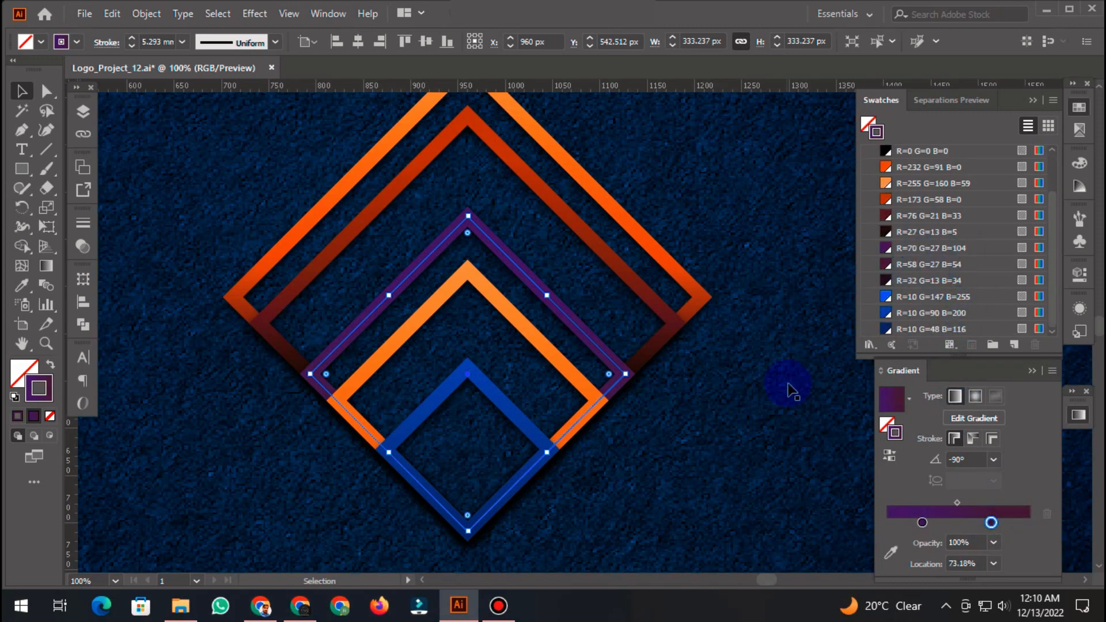
drag(992, 523, 965, 531)
click(713, 416)
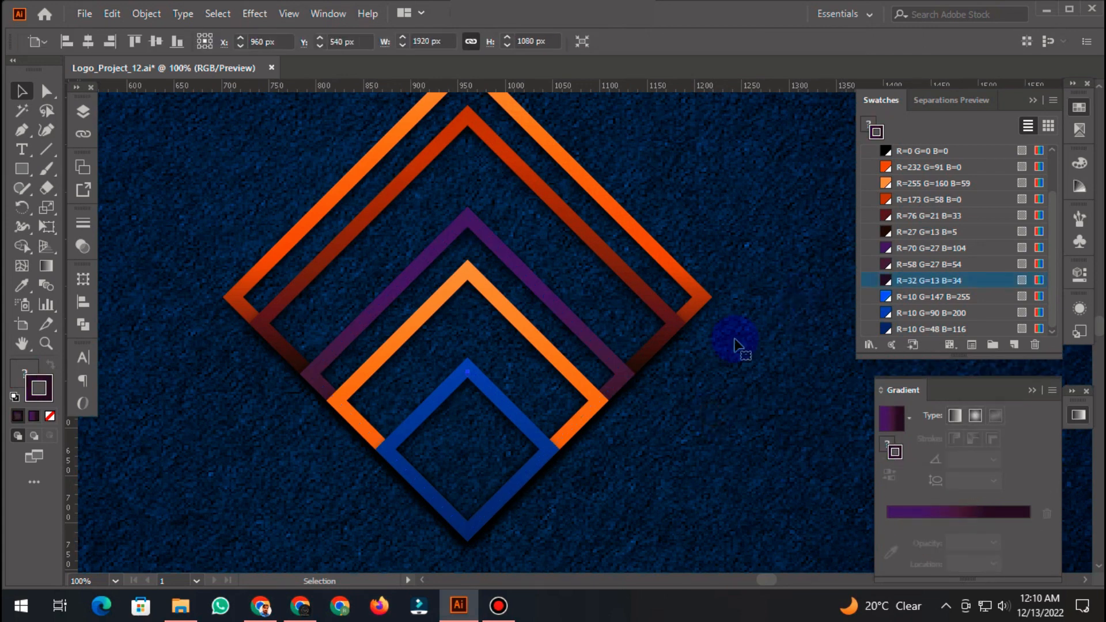
Step: Readjust the purple diamond's stroke gradient stops to darken the stroke sooner toward its side corners
scroll(661, 425, up, 1)
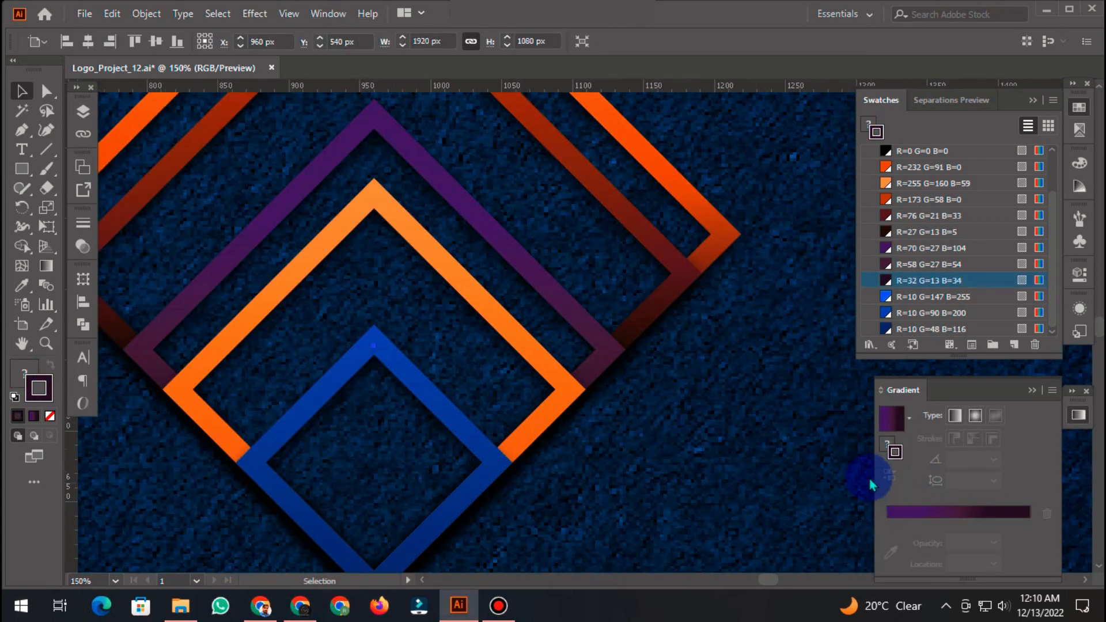
click(568, 305)
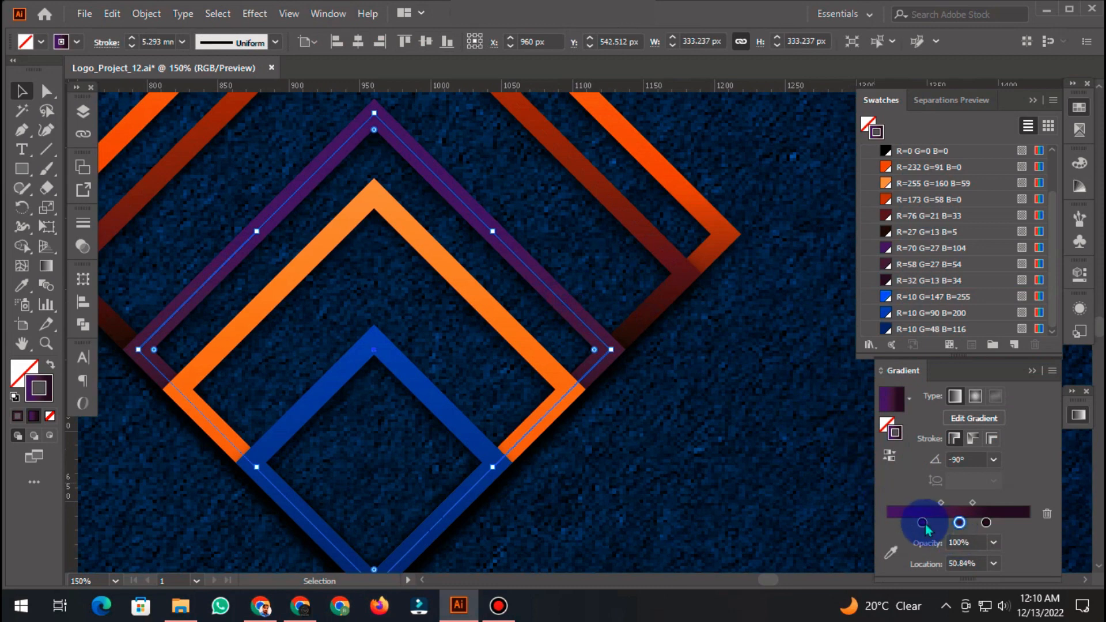
drag(919, 523, 971, 528)
click(752, 441)
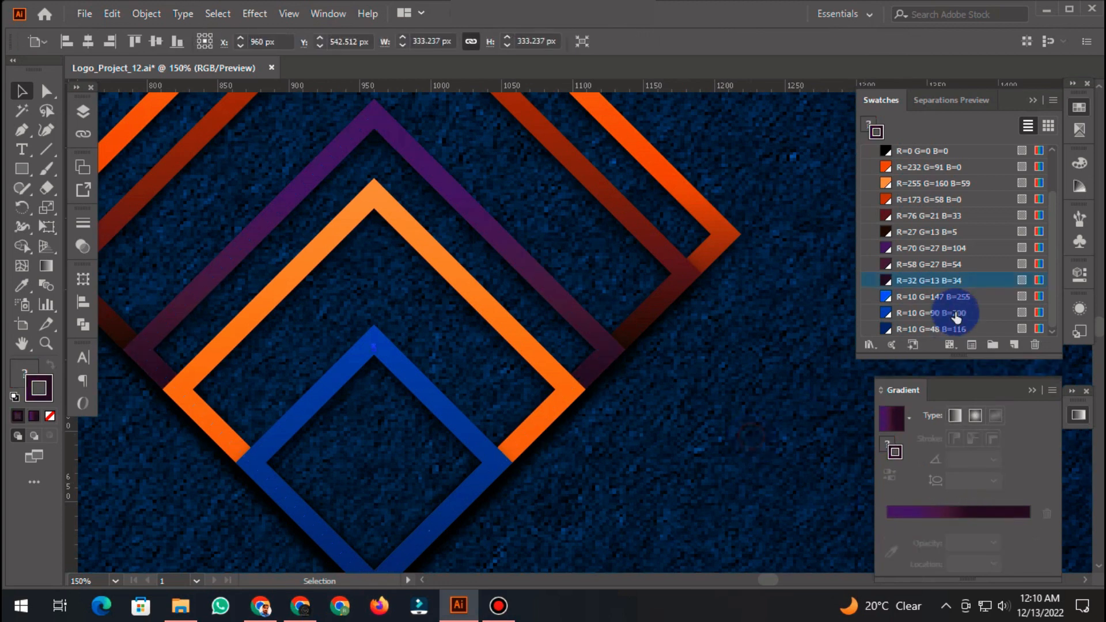
Step: Change the R=58 G=27 B=54 swatch to a bluer purple with R=42 G=27 B=72
double_click(982, 267)
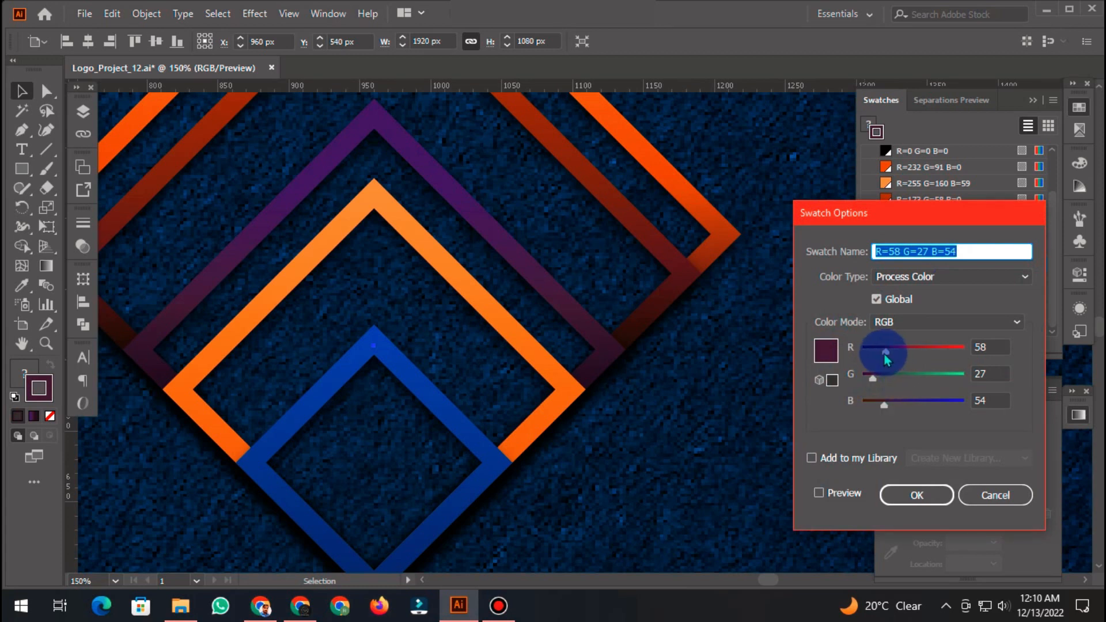
drag(889, 355, 885, 358)
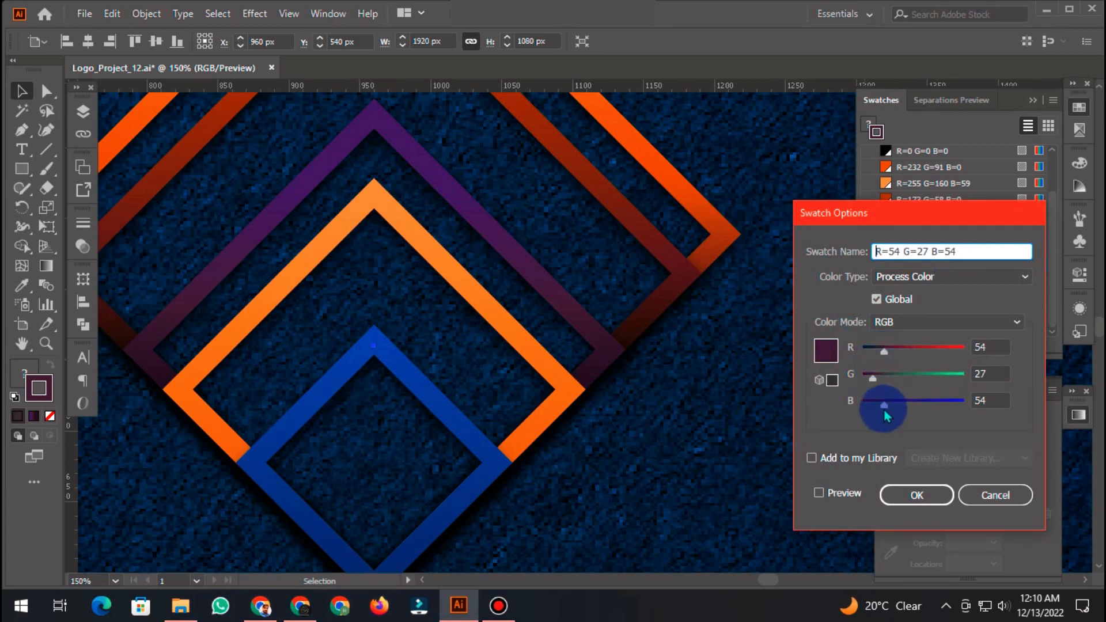
drag(884, 409, 891, 406)
drag(890, 355, 880, 352)
click(827, 496)
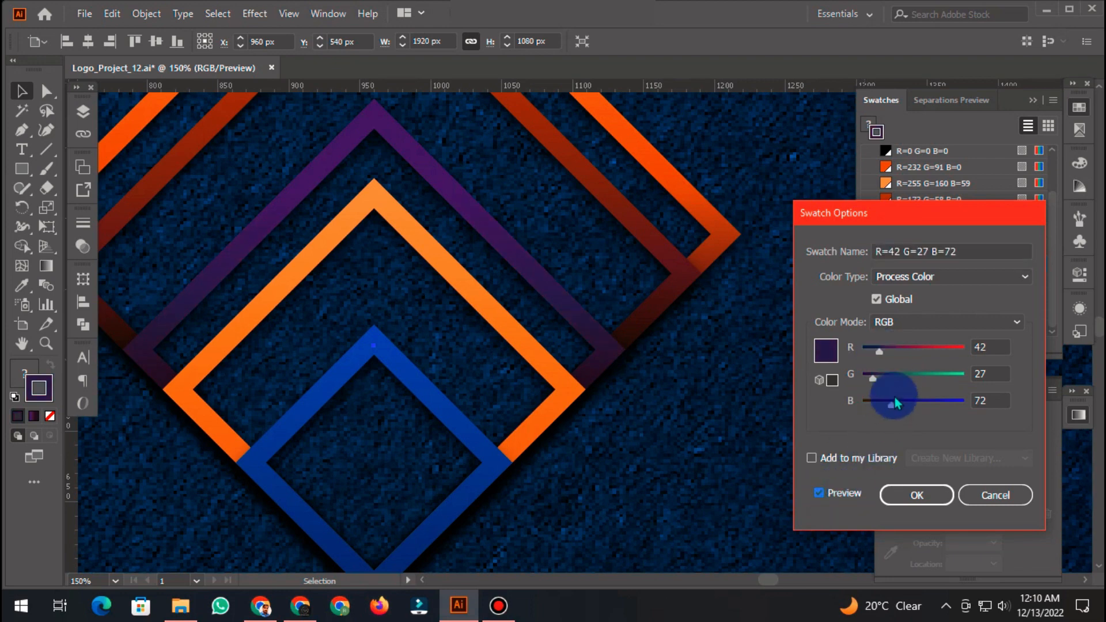
click(916, 496)
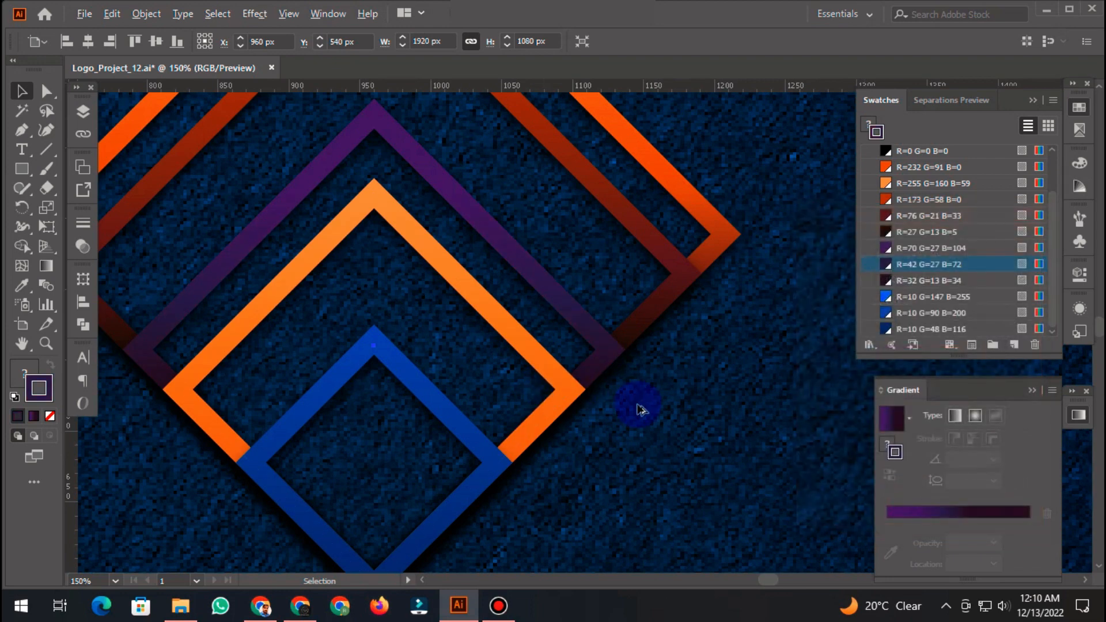
Step: Move the inner orange diamond's end gradient stop to about 50% and add the R=173 G=58 B=0 swatch as a darker stop at 66.76%
scroll(637, 407, down, 1)
click(531, 333)
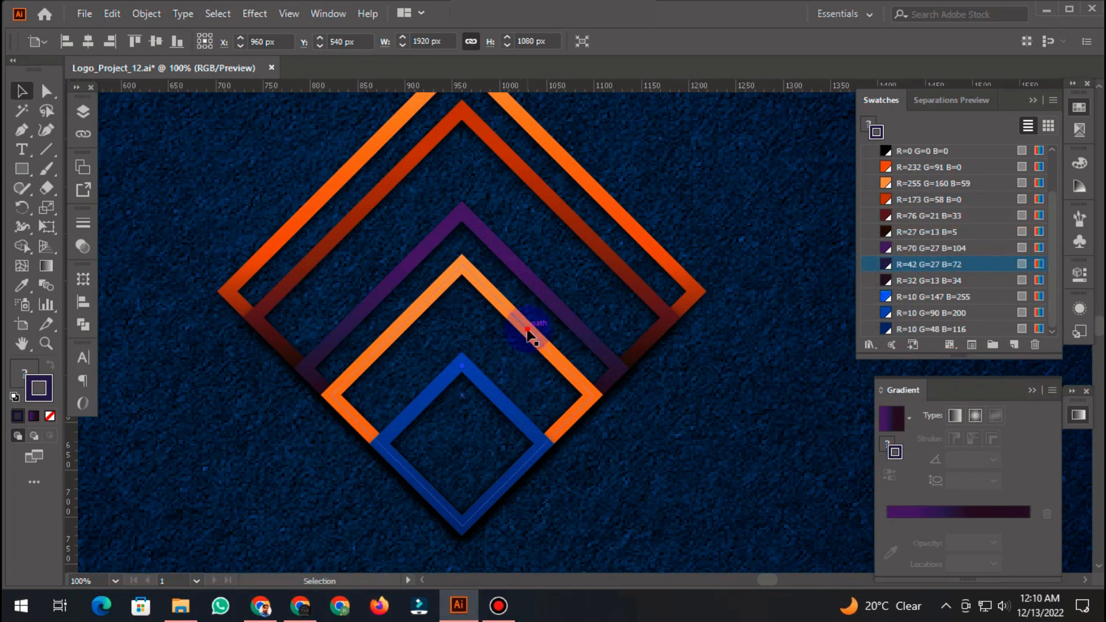
scroll(636, 466, up, 1)
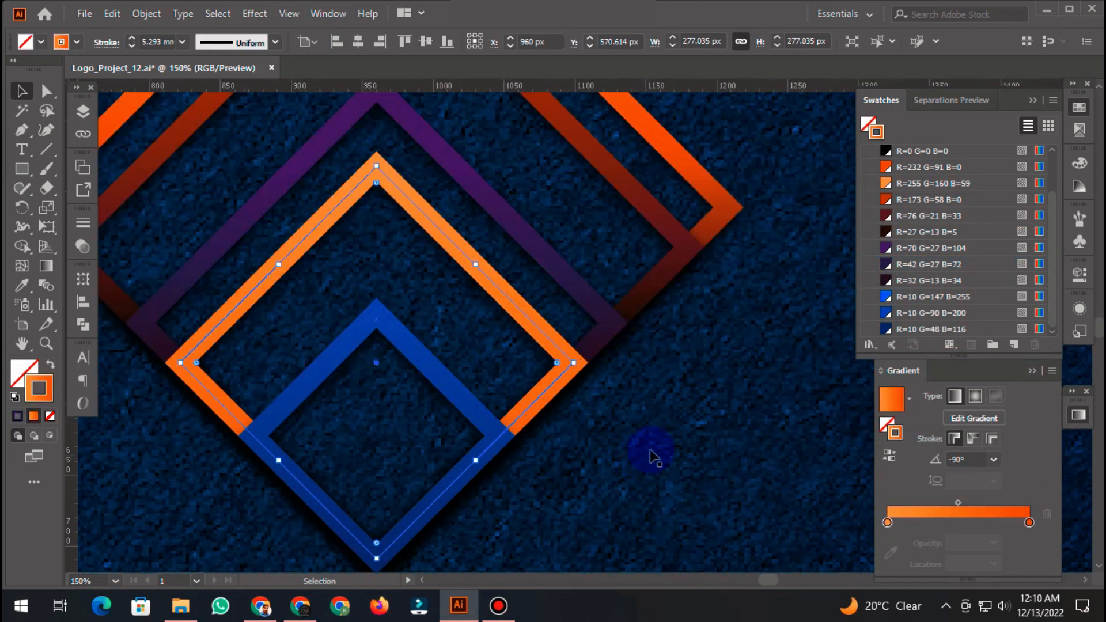
drag(1003, 522, 973, 566)
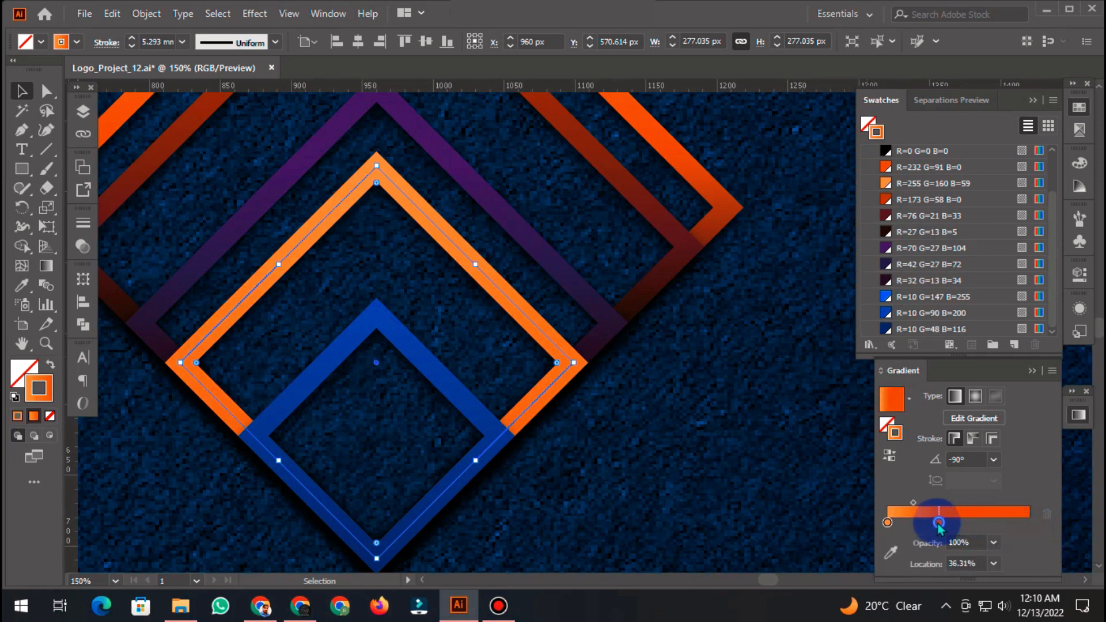
drag(940, 525, 954, 523)
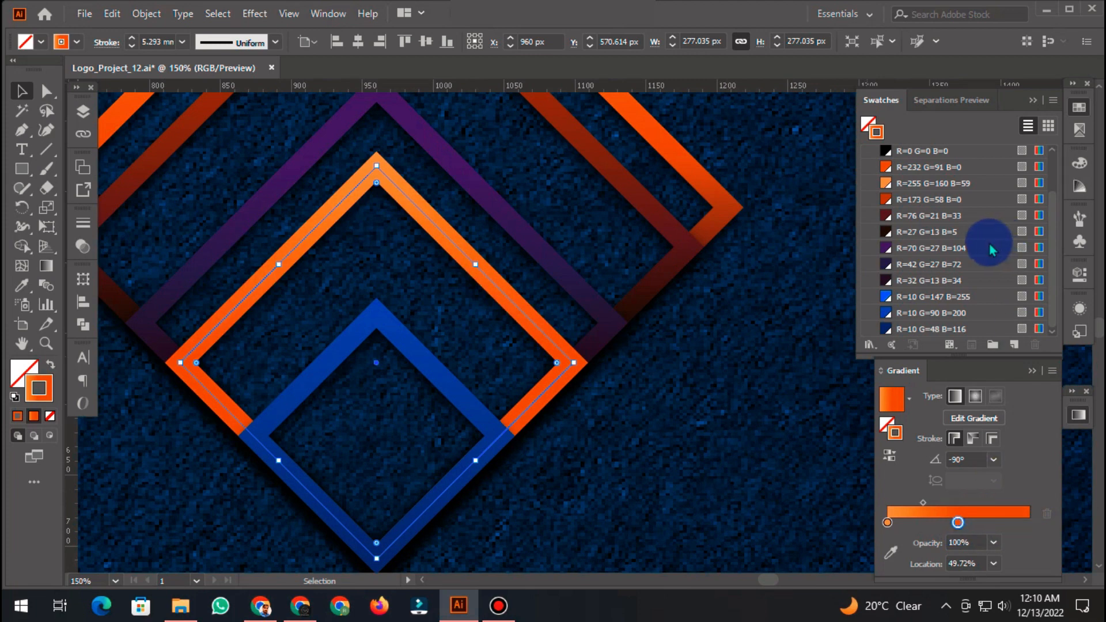
click(975, 524)
drag(958, 523, 978, 530)
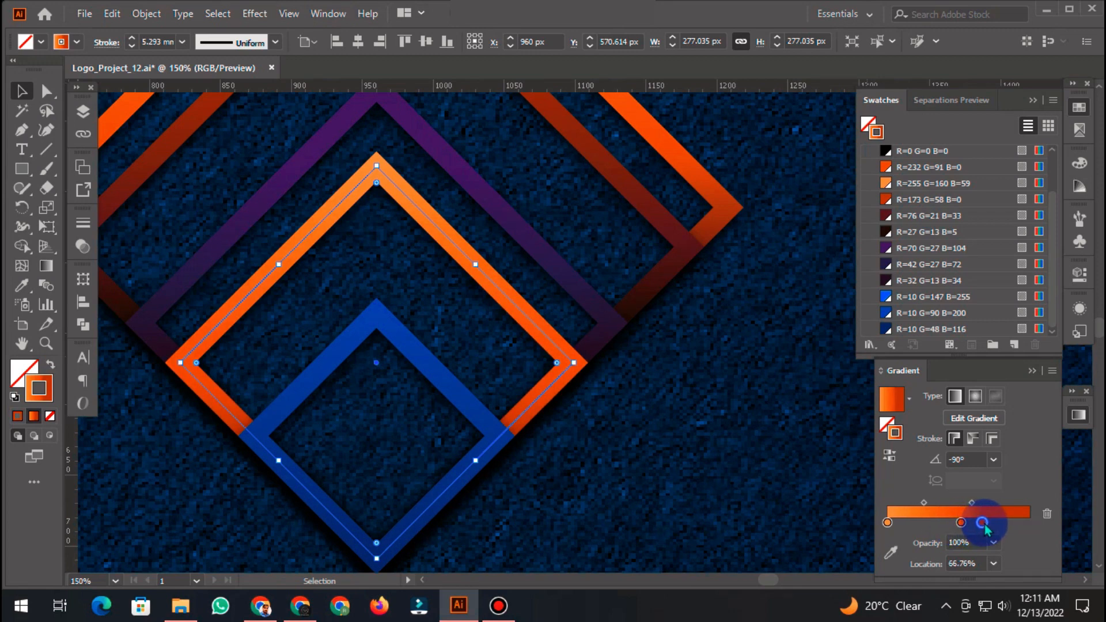
scroll(665, 356, down, 1)
click(516, 373)
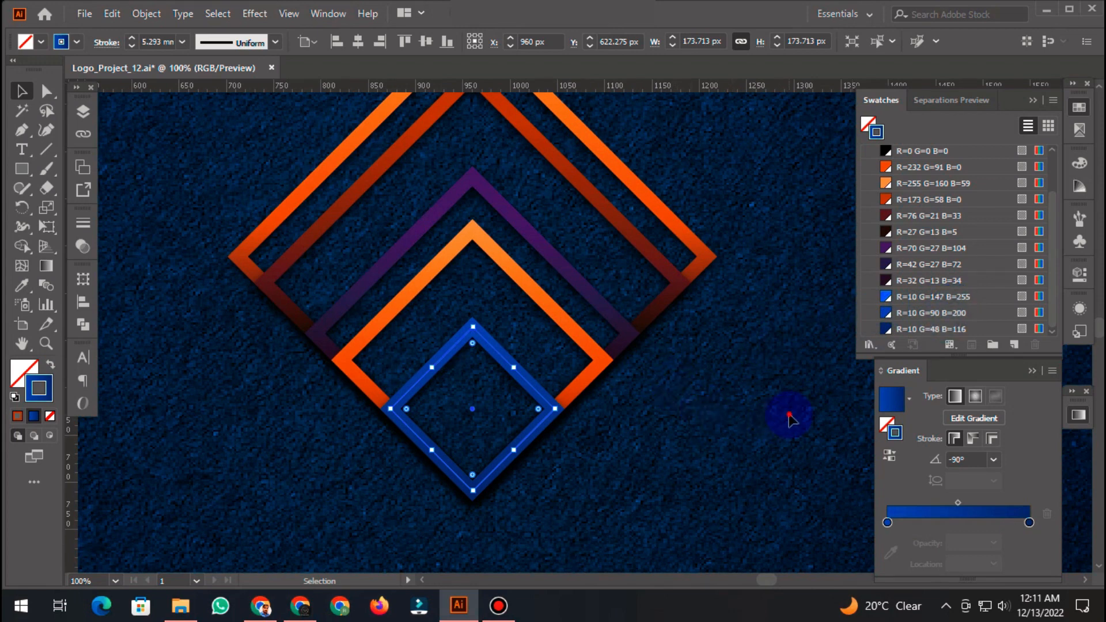
click(789, 418)
Step: Select all five diamonds without the background and group them
scroll(444, 415, down, 3)
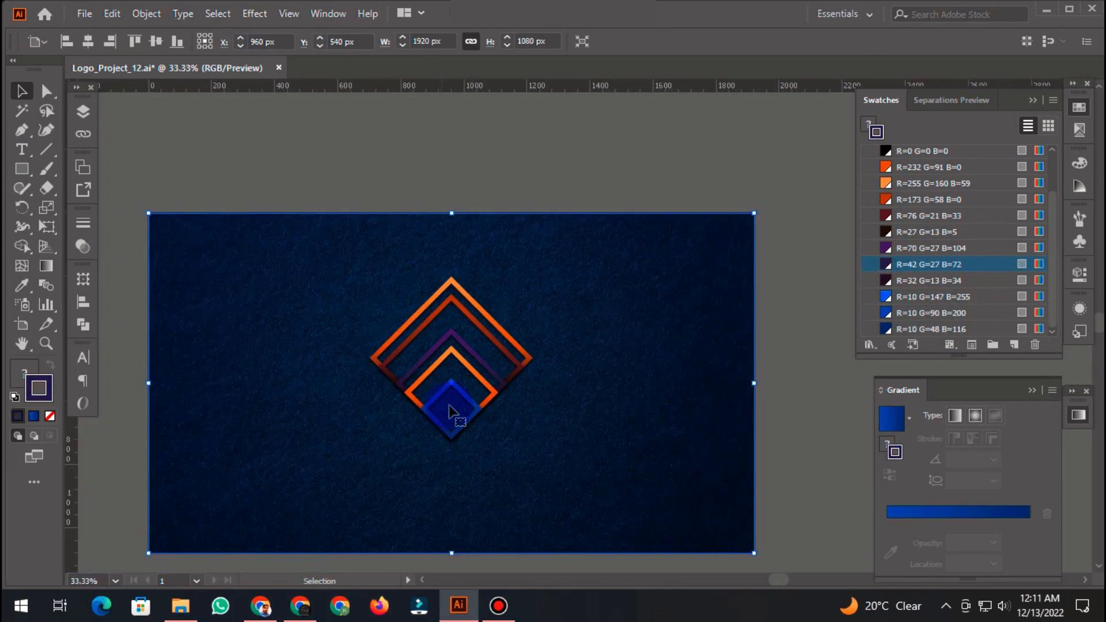
click(583, 175)
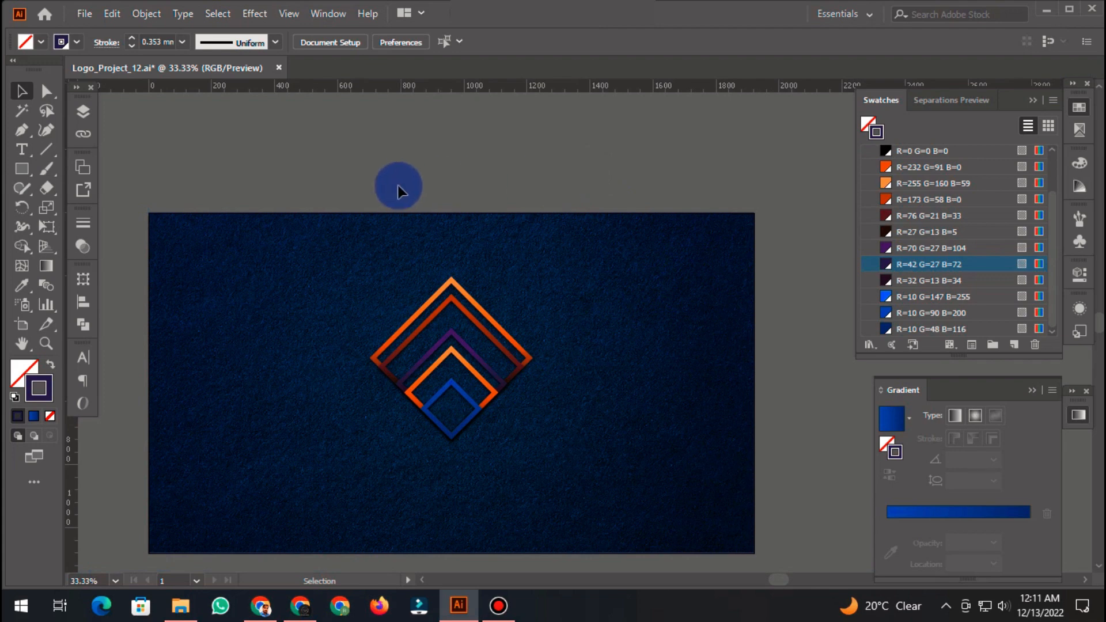
drag(345, 195, 549, 467)
shift+click(525, 260)
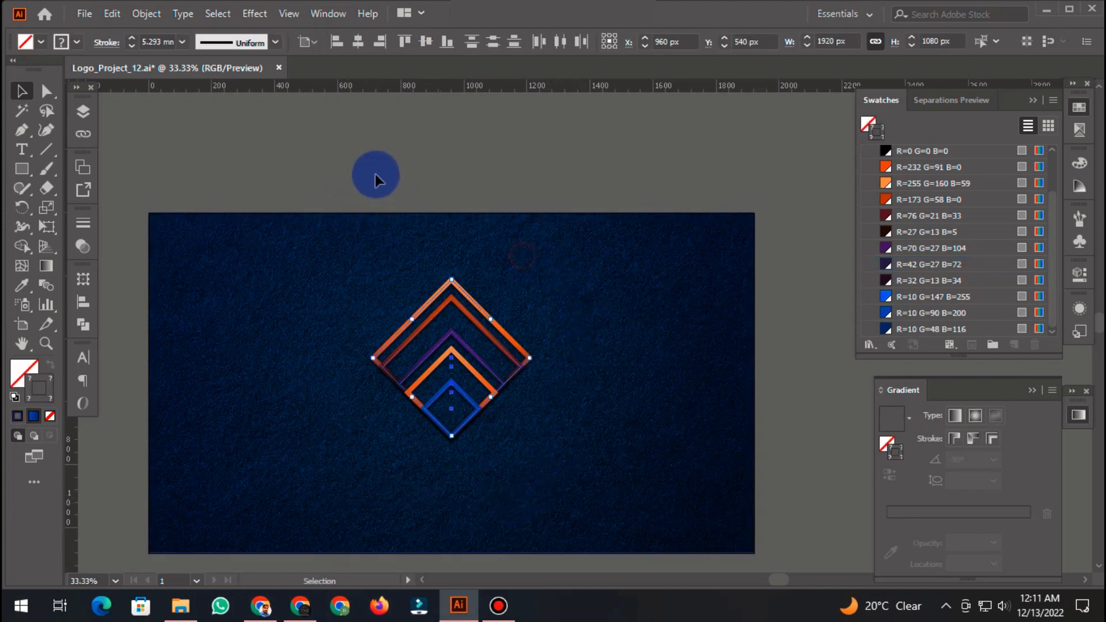
right_click(440, 323)
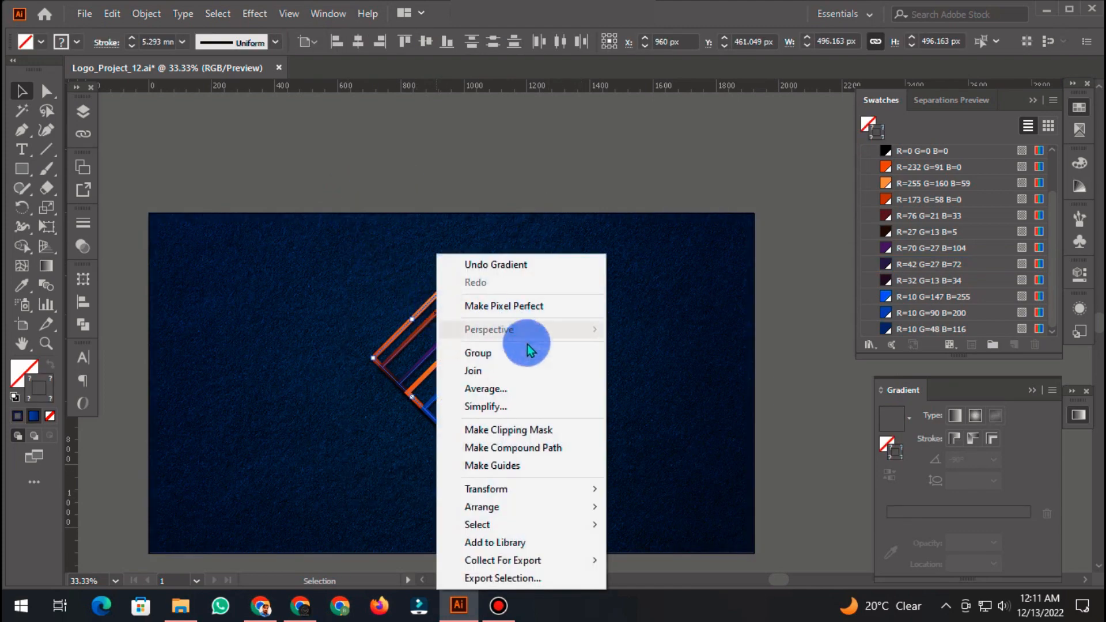
click(526, 349)
click(447, 188)
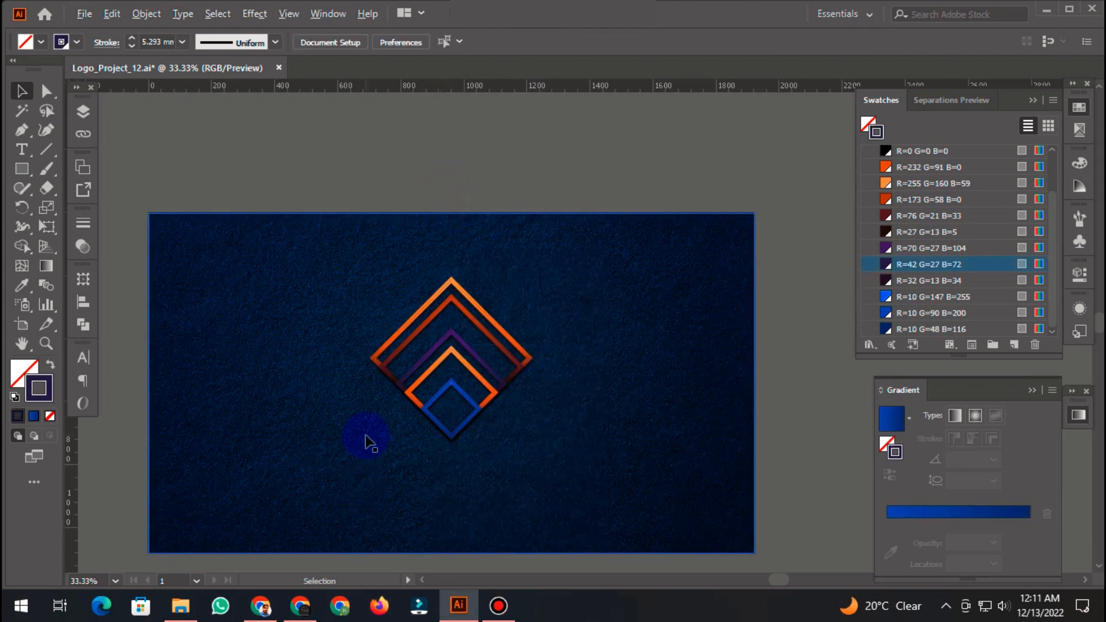
scroll(365, 435, up, 1)
click(502, 360)
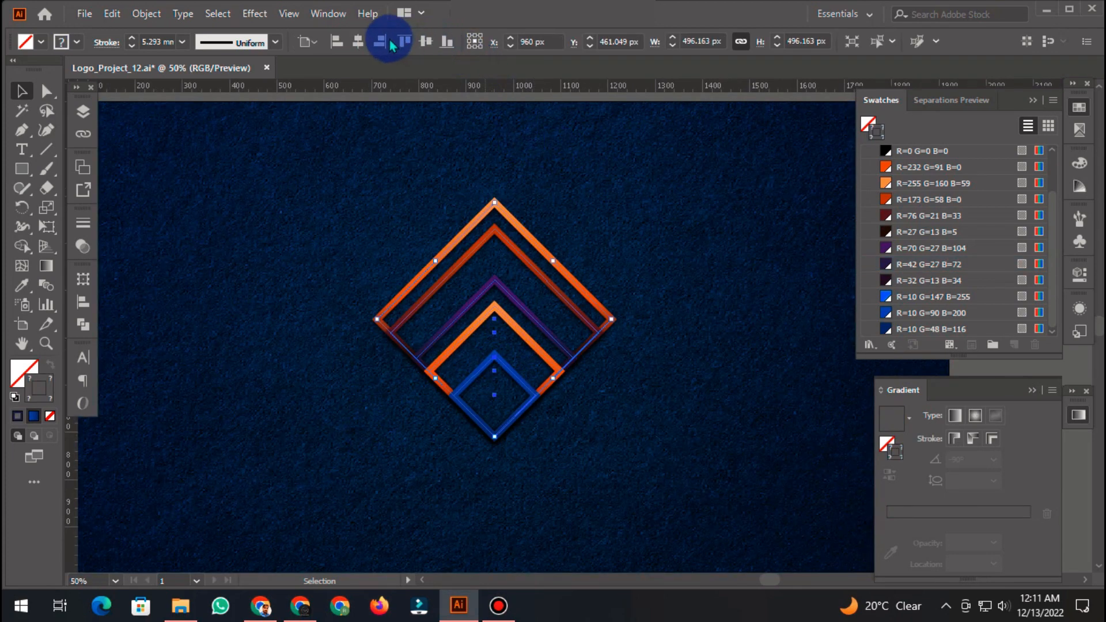
scroll(411, 283, down, 1)
click(494, 151)
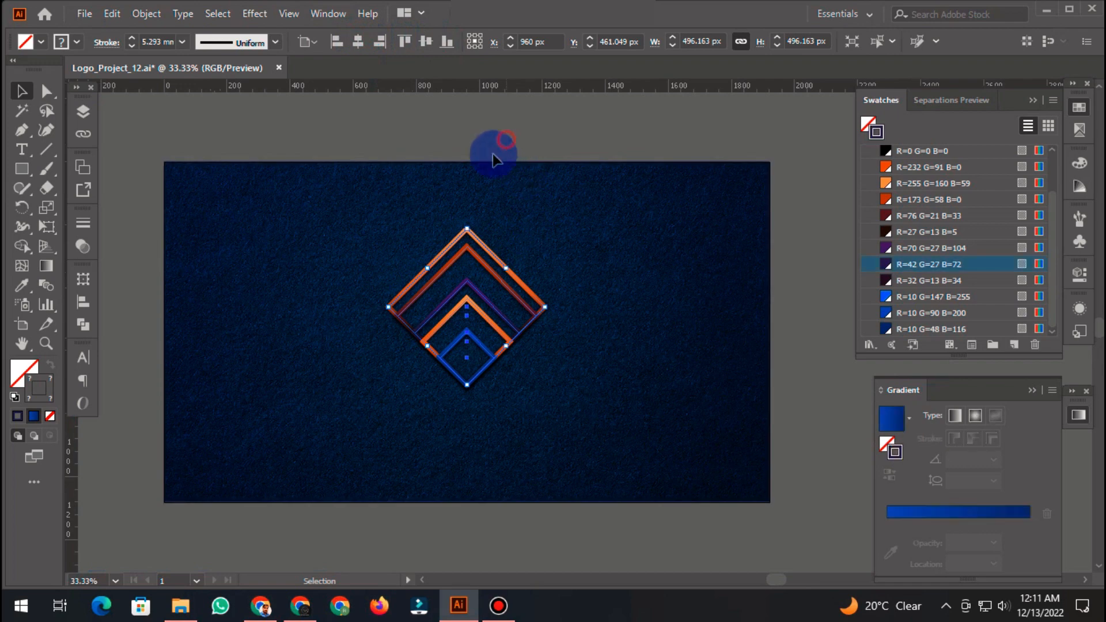
scroll(408, 436, up, 1)
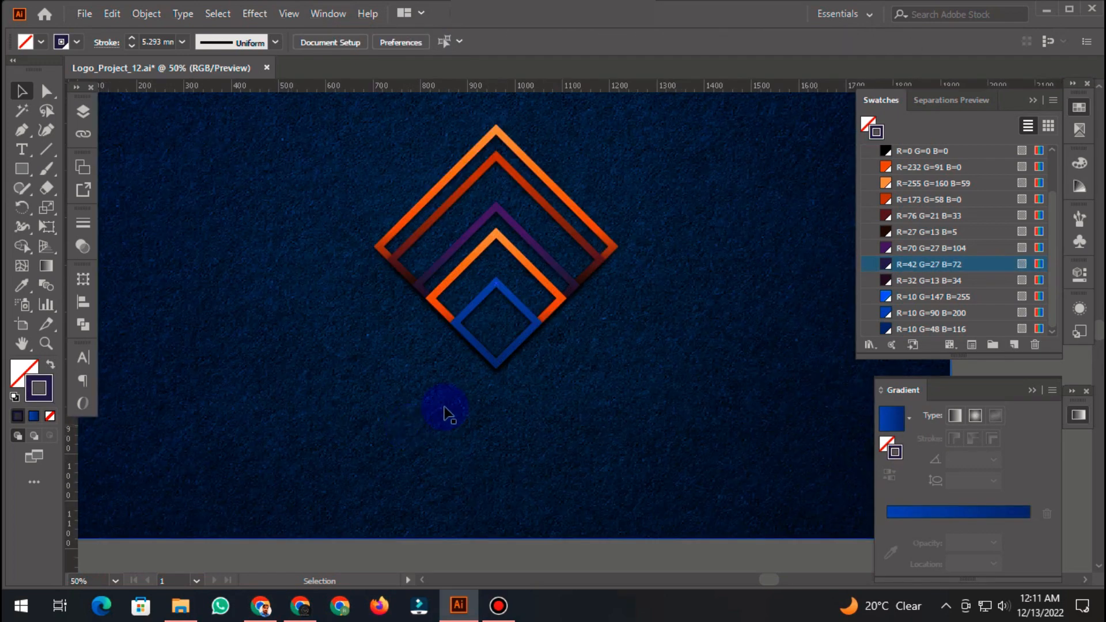
Step: Set the diamond group's drop shadow to a 10 px blur and an 8 px Y offset, with the preview on
click(500, 363)
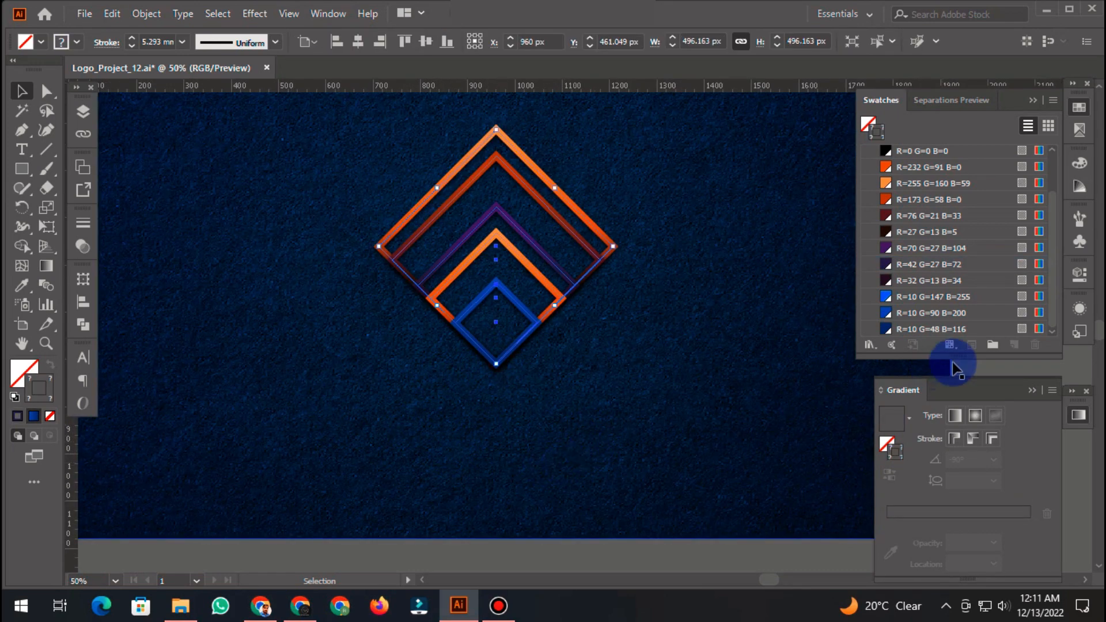
click(1072, 307)
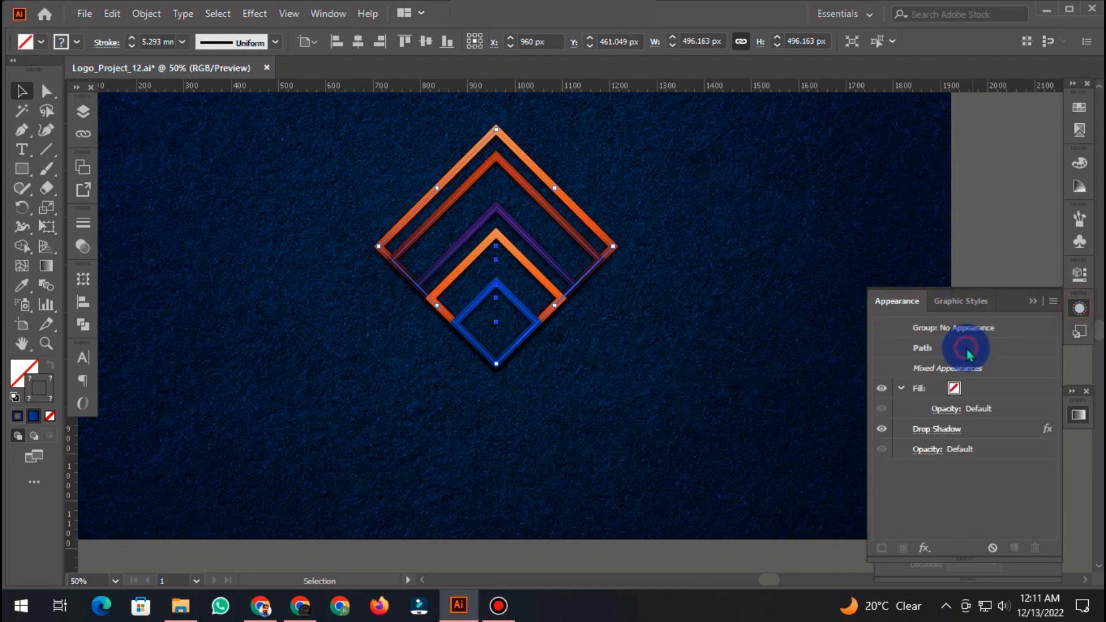
click(959, 439)
click(833, 451)
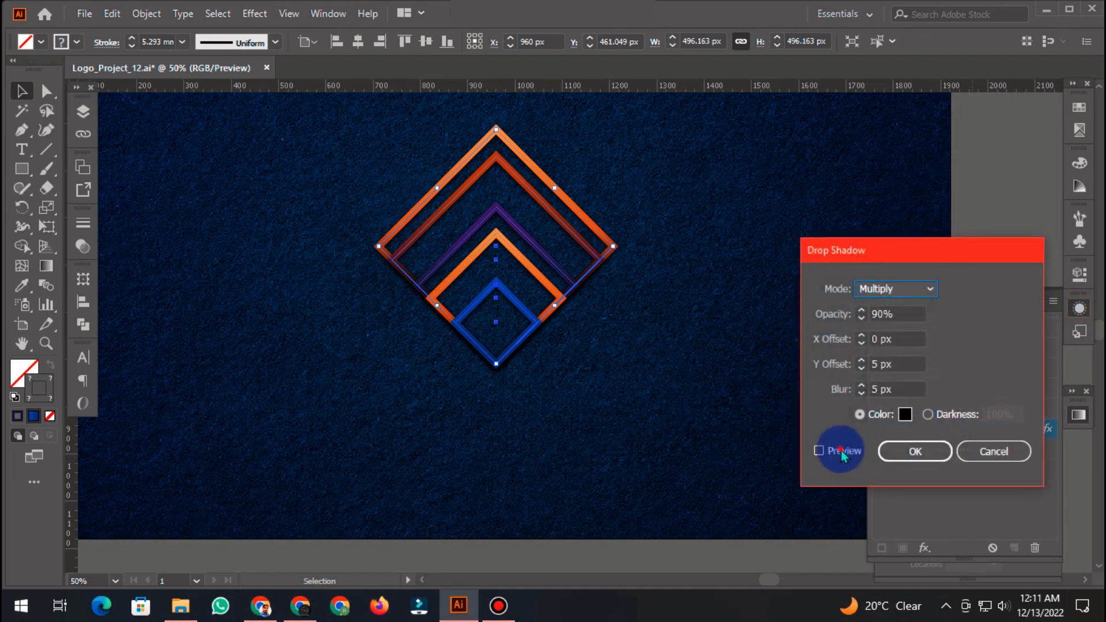
click(893, 388)
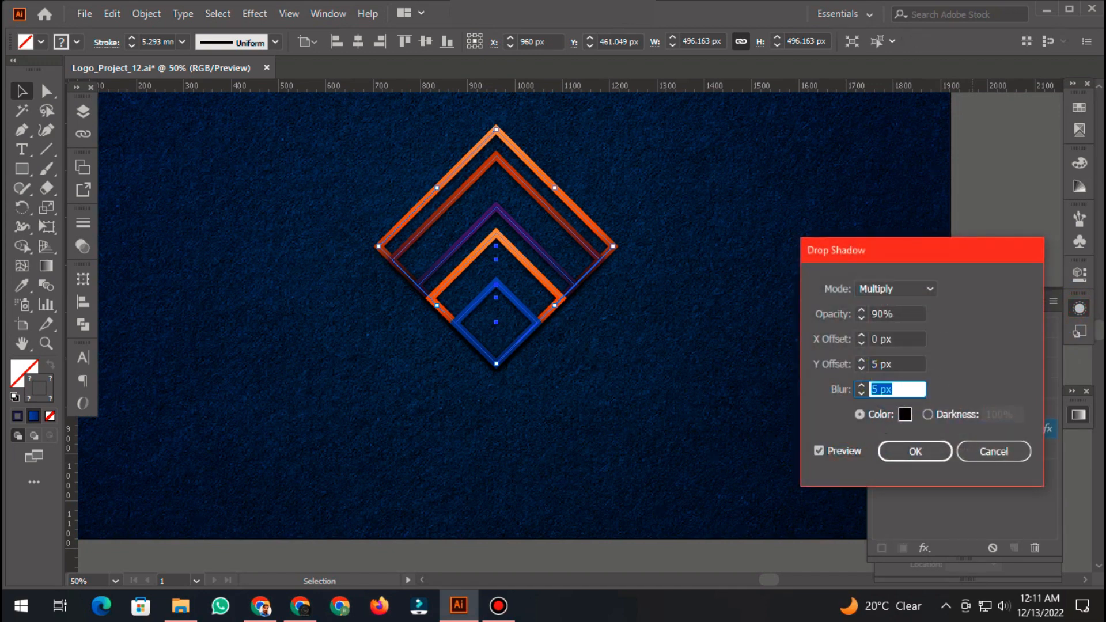
text(10)
key(Tab)
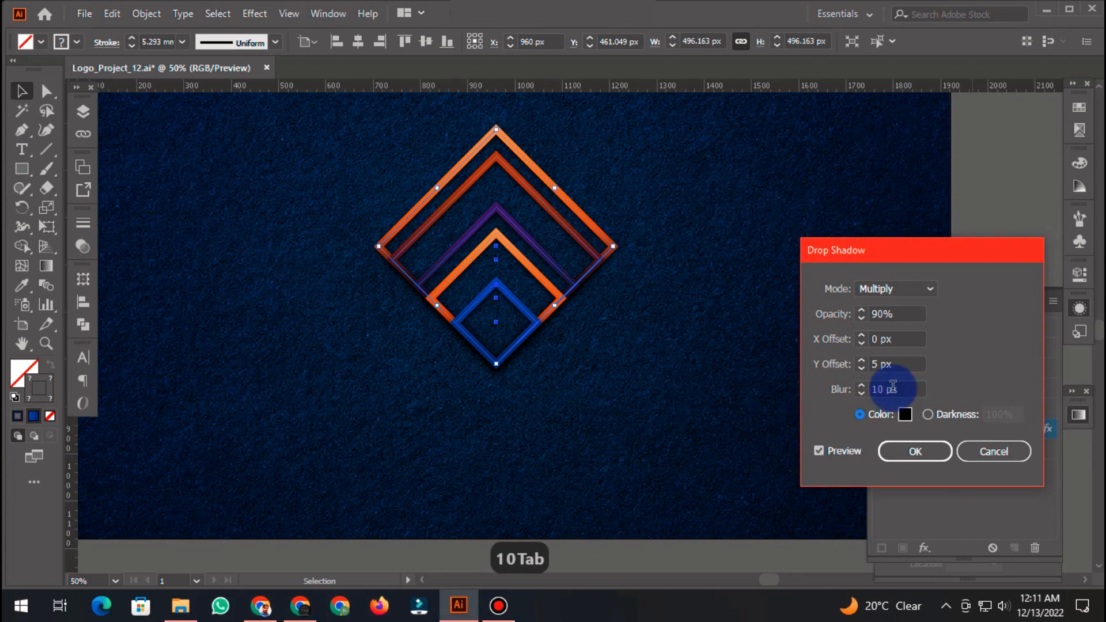
key(shift+Tab)
key(shift+Tab)
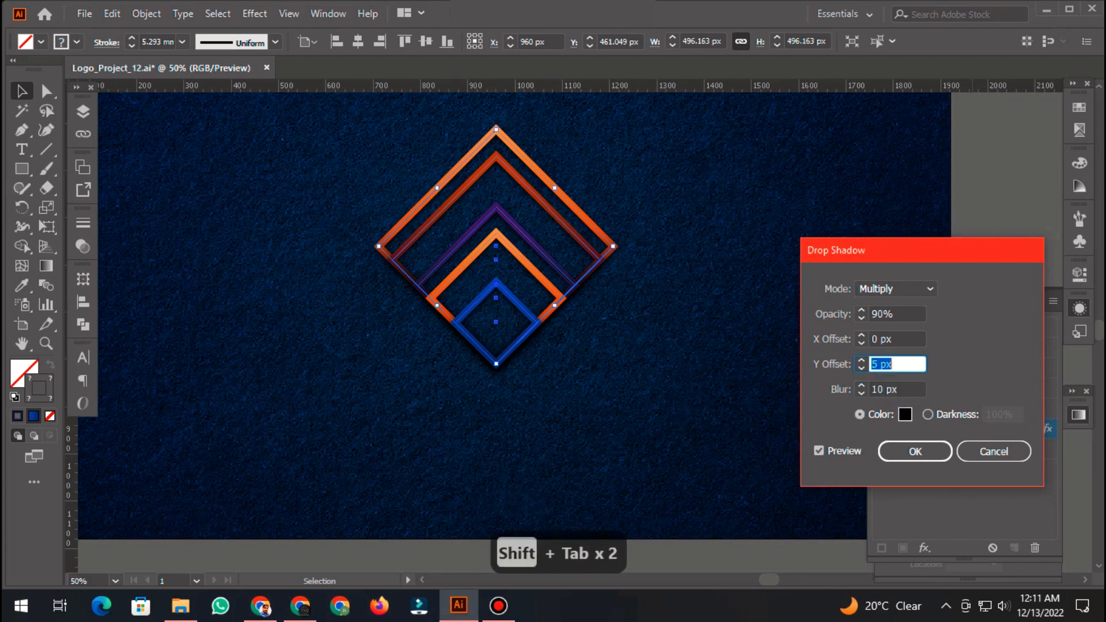
text(8)
key(Tab)
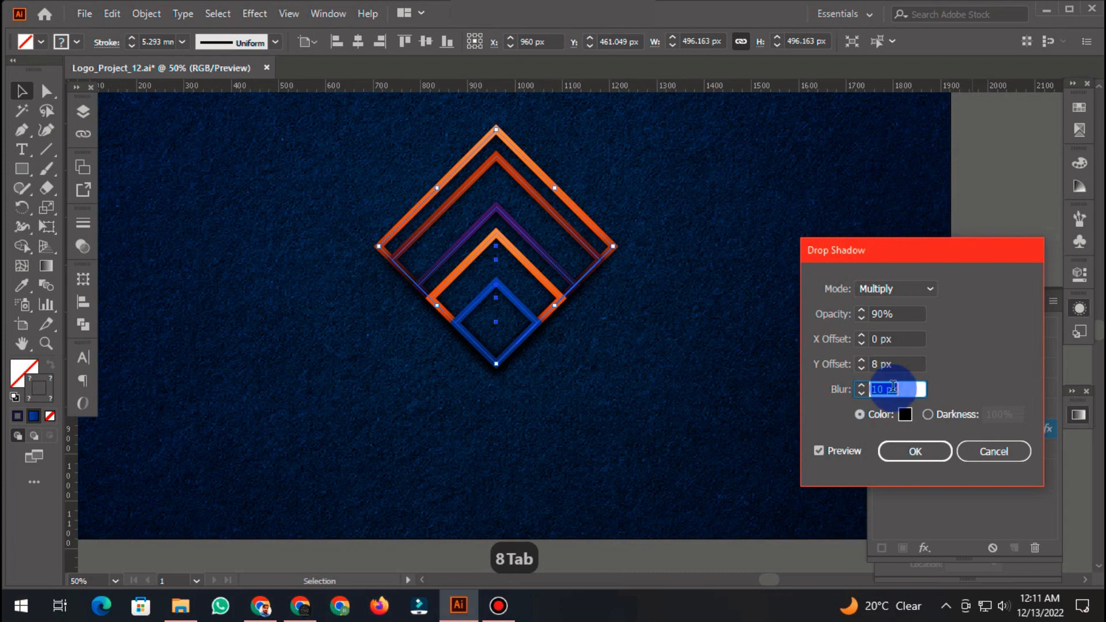
Step: Lower the opacity of the diamond group's drop shadow to 75%, apply the effect and deselect the artwork
key(shift+Tab)
key(shift+Tab)
key(shift+Tab)
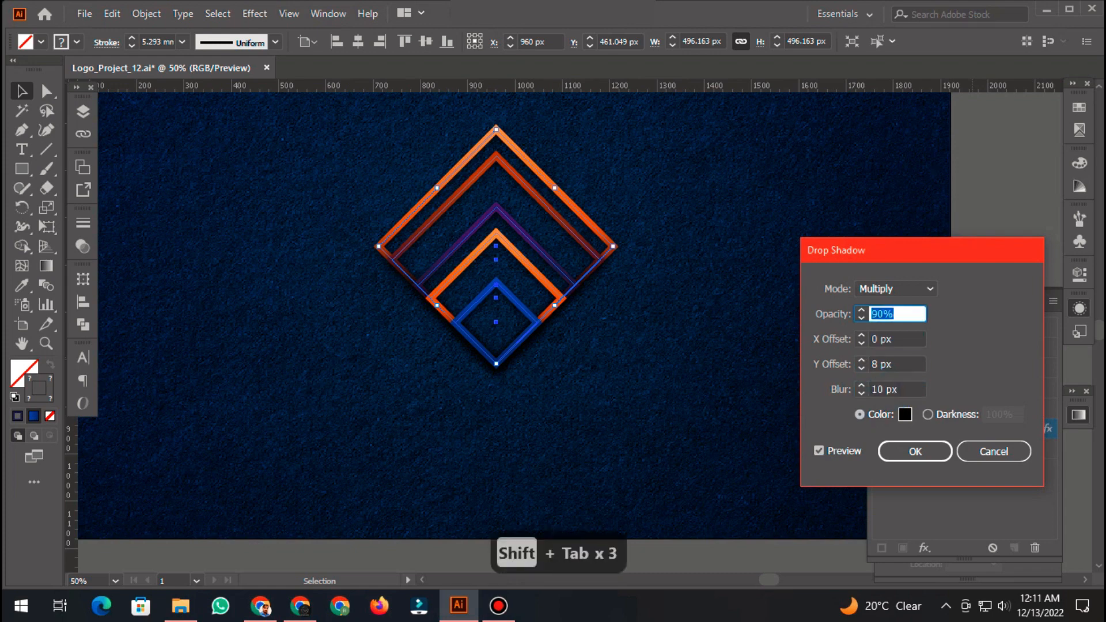
text(75)
key(Tab)
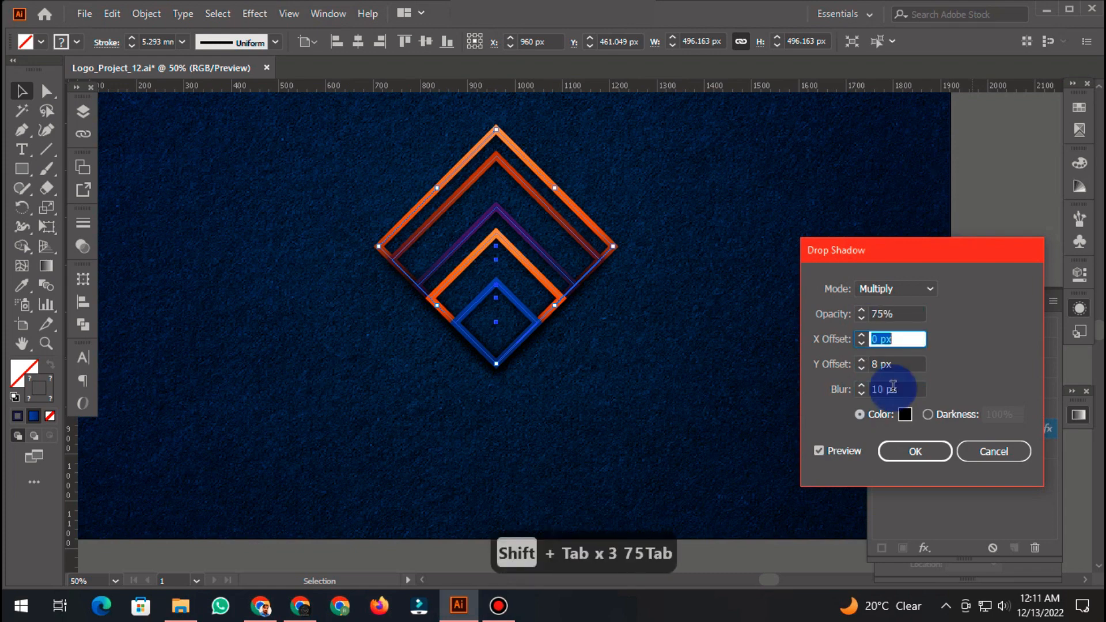
key(shift+Tab)
text(65)
key(Tab)
key(shift+Tab)
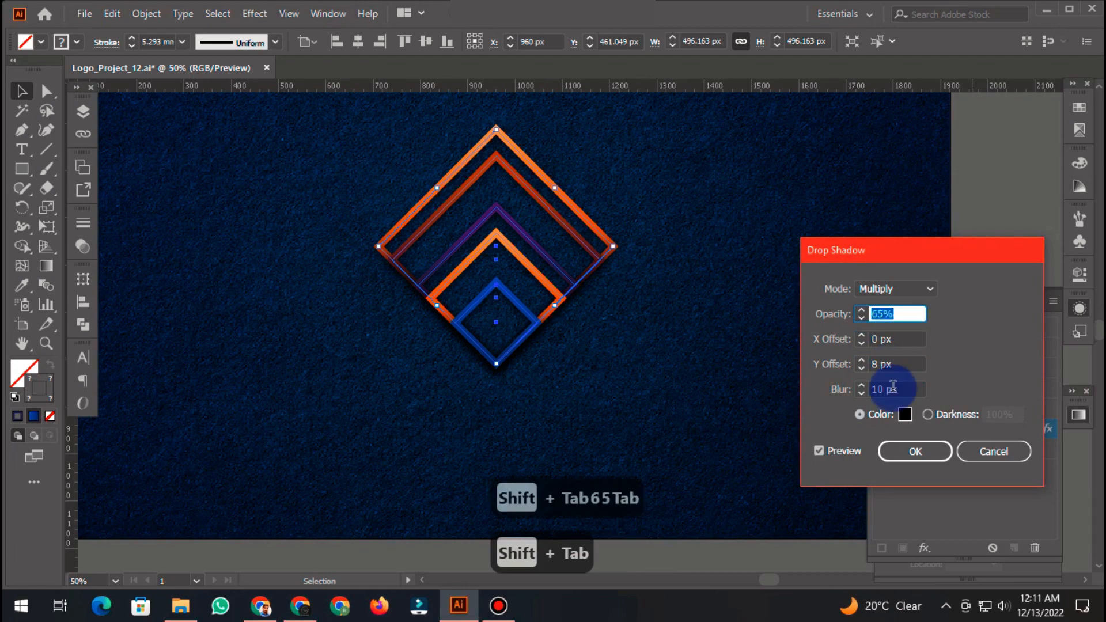
text(75)
key(Tab)
key(Return)
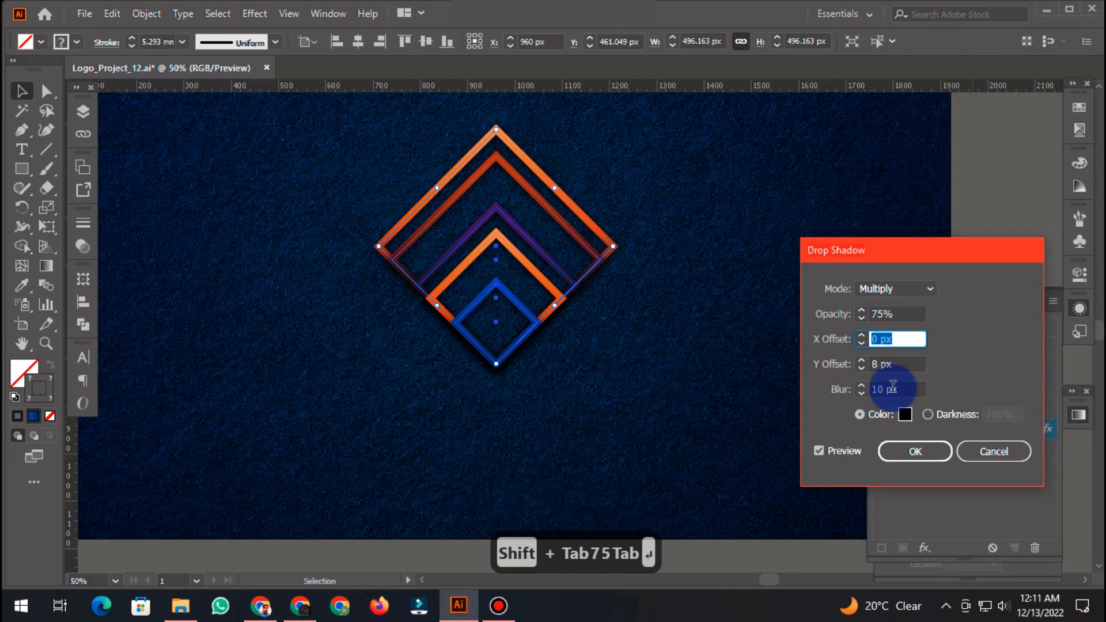
scroll(619, 374, down, 1)
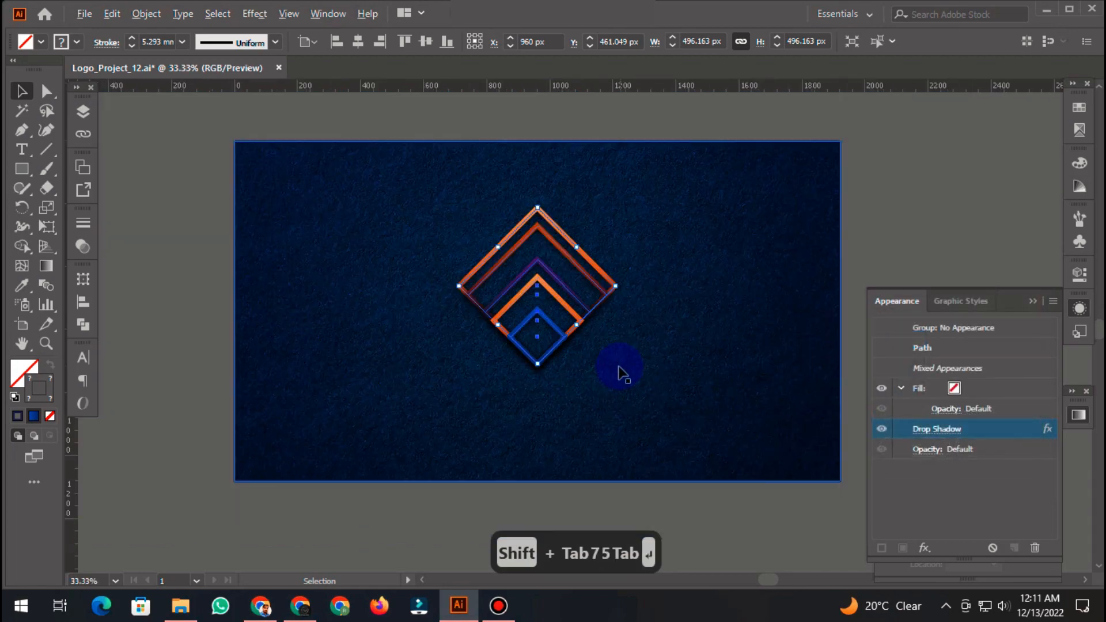
click(645, 332)
click(884, 185)
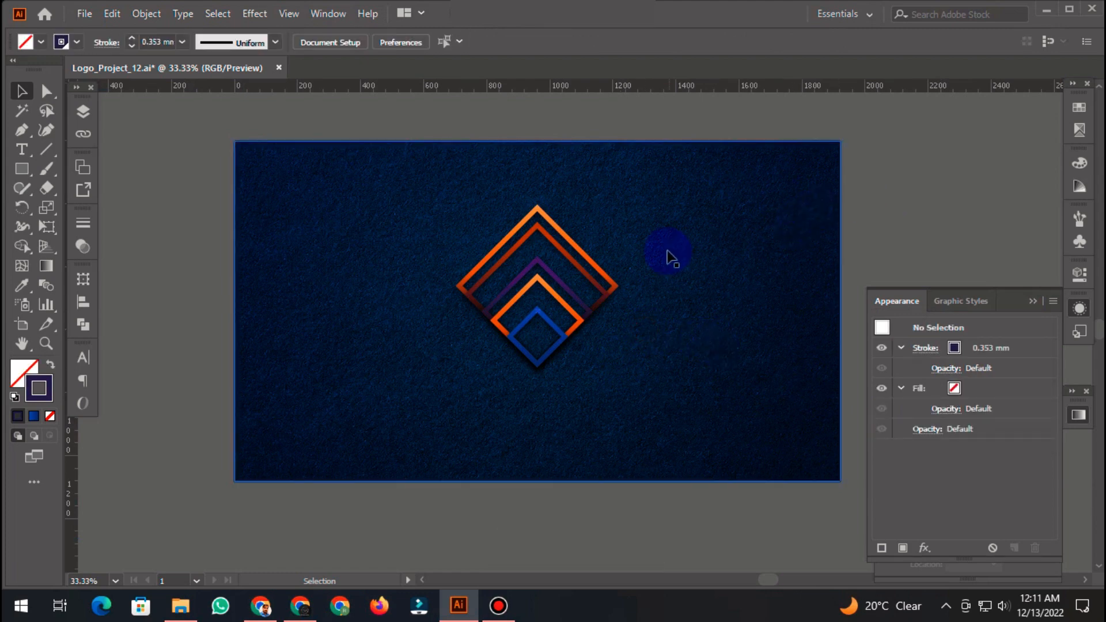
Step: Move the diamond group straight up by about 40 px to make room for text beneath it
scroll(637, 277, up, 1)
scroll(552, 236, down, 1)
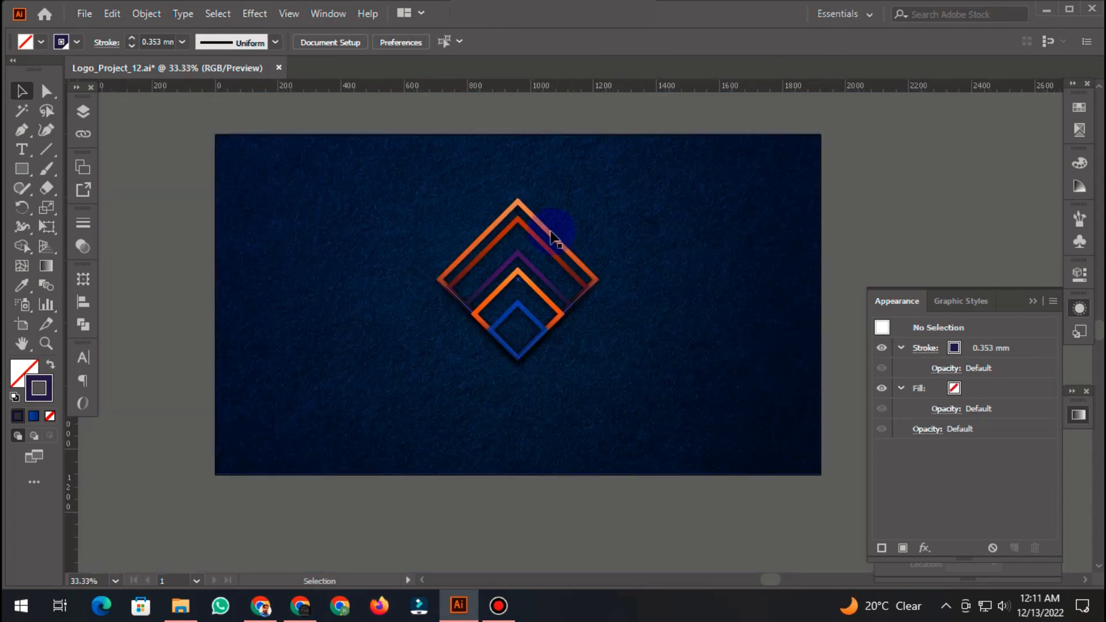
drag(551, 230, 550, 217)
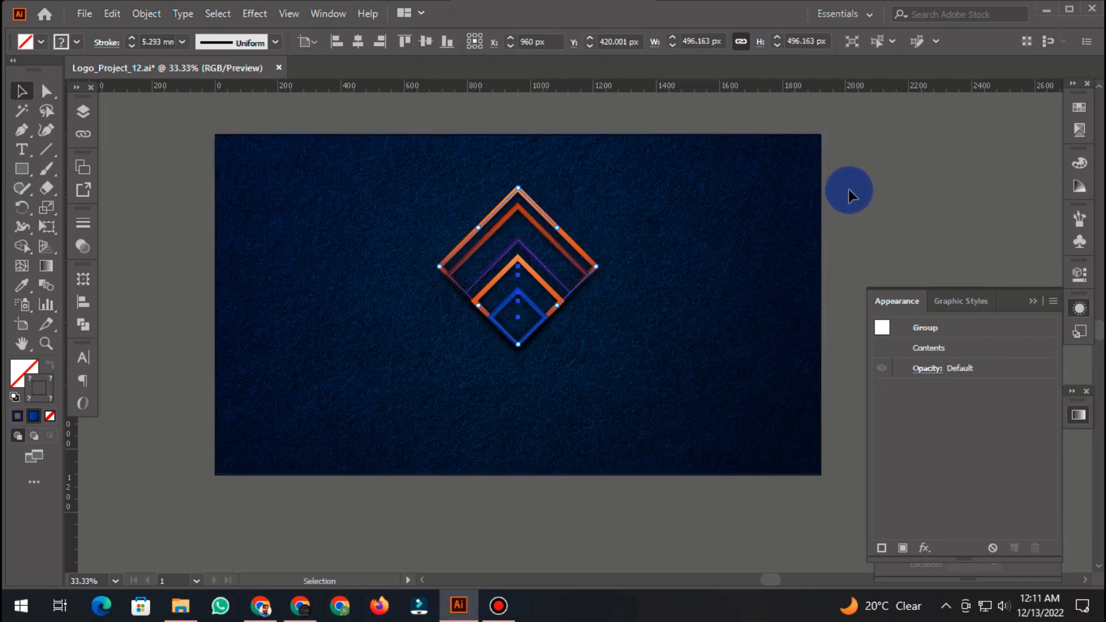
click(866, 188)
scroll(512, 372, down, 1)
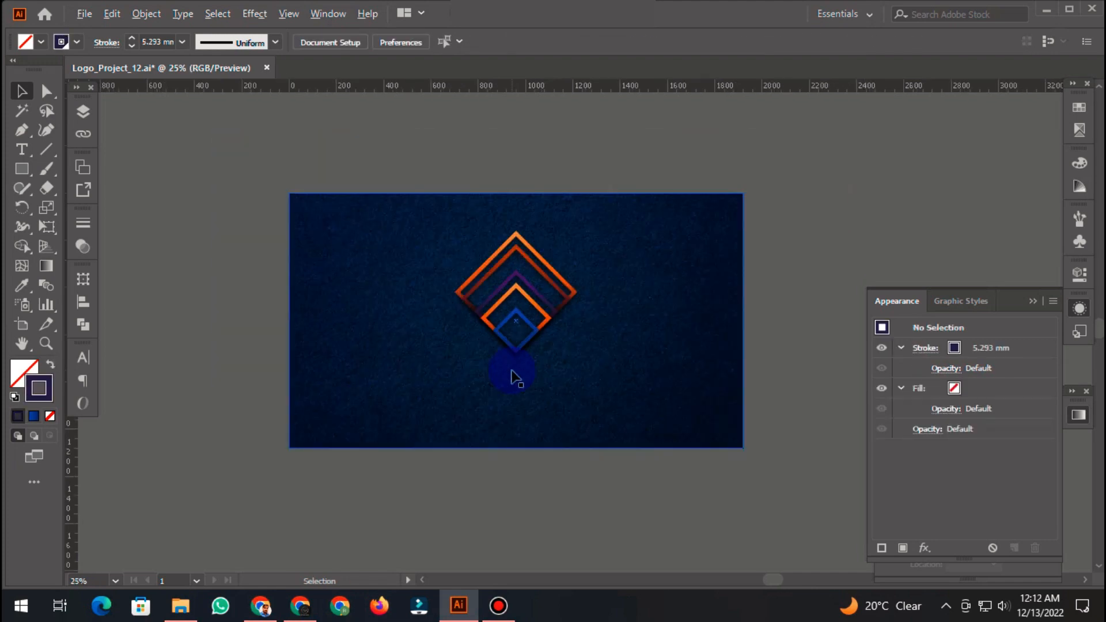
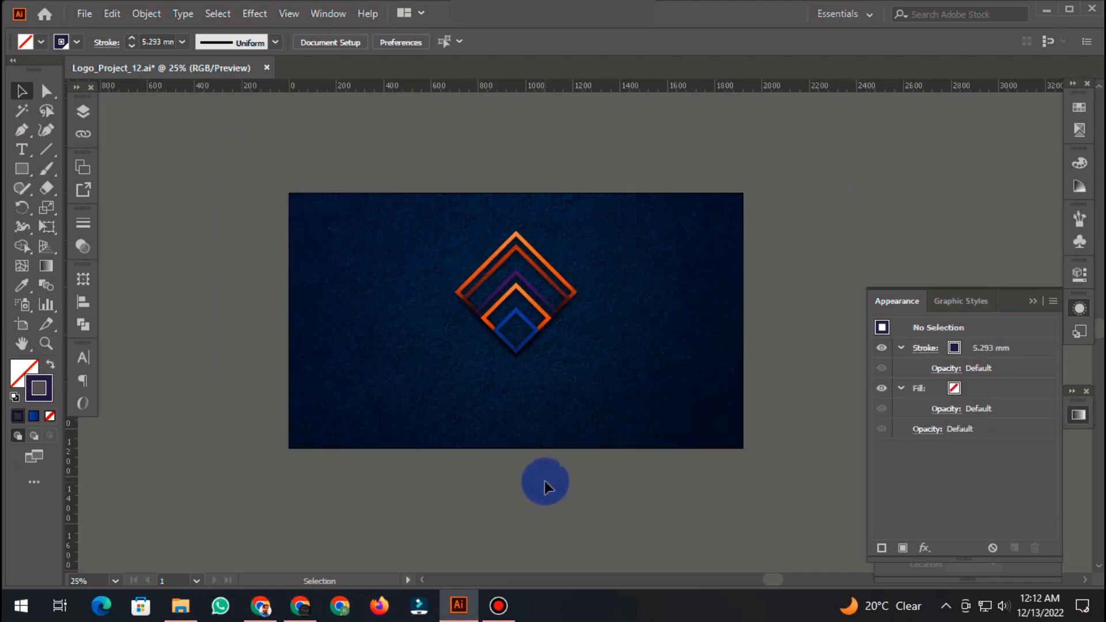
Step: Place the off-artboard LOGO DESIGN text on the blue background below the diamonds, roughly centred
scroll(519, 475, down, 3)
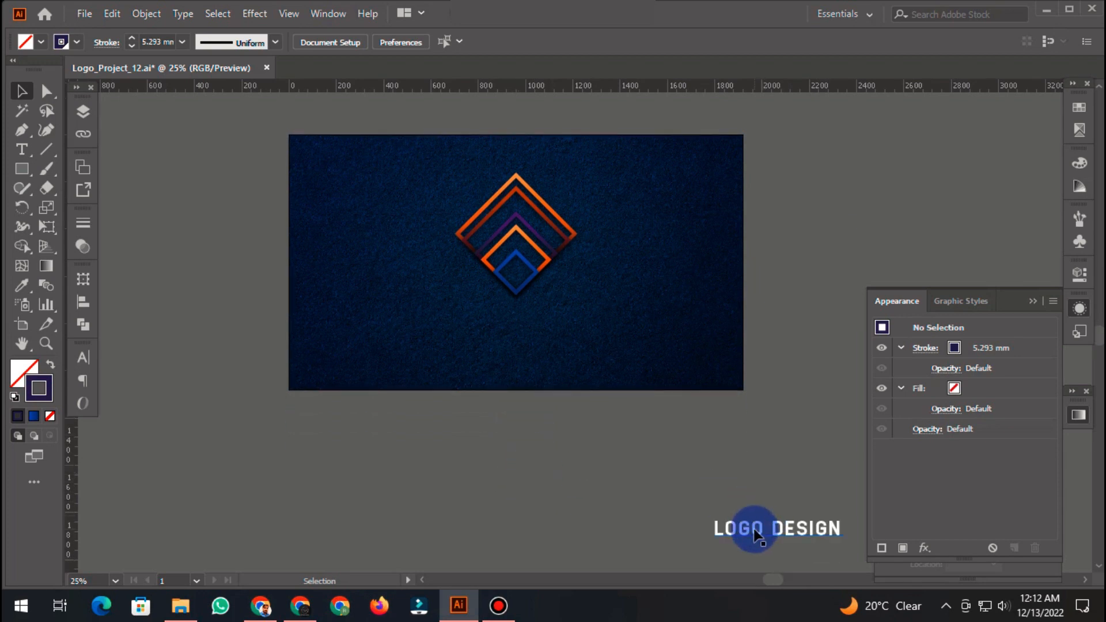
mouse_move(754, 532)
mouse_down()
mouse_move(490, 317)
mouse_move(498, 323)
mouse_up()
click(482, 425)
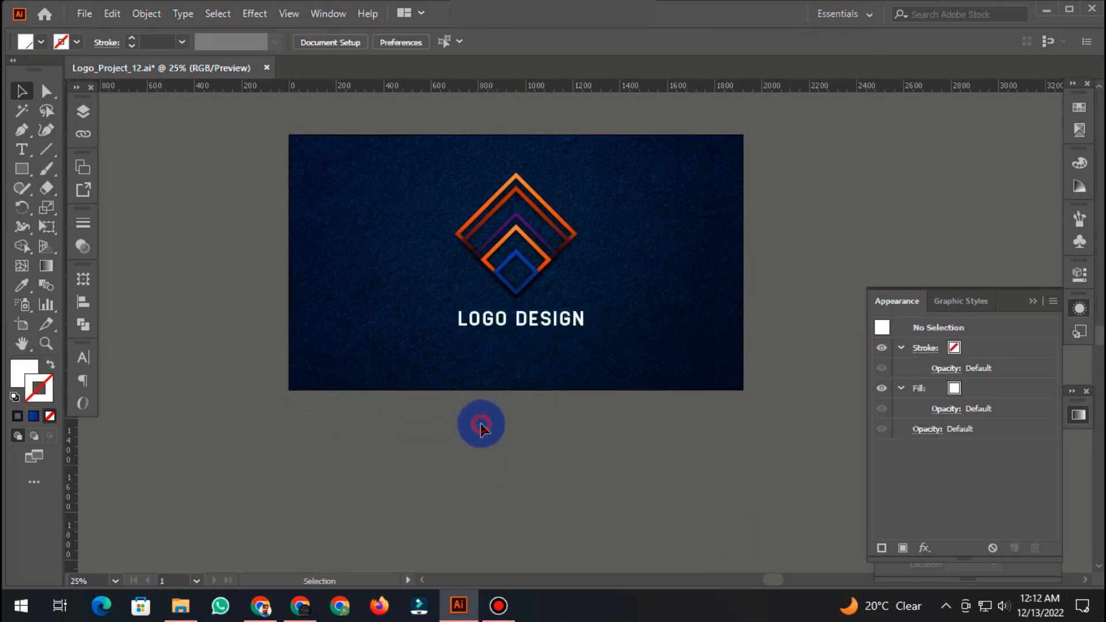
Step: Duplicate the LOGO DESIGN text straight down, placing the copy directly beneath the original
scroll(485, 254, up, 2)
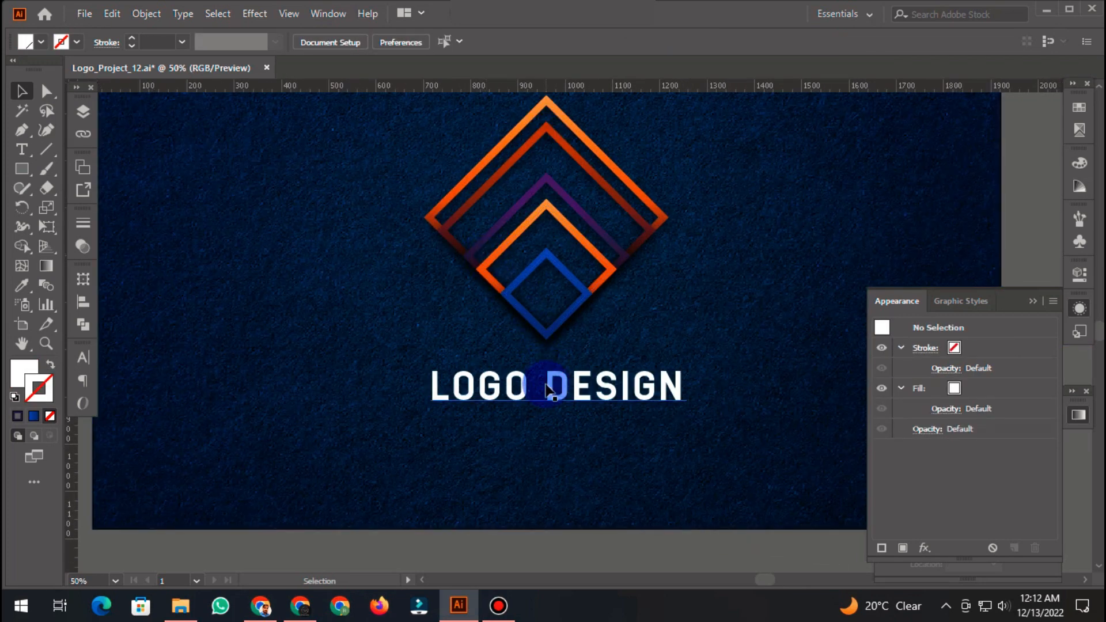
drag(541, 390, 543, 432)
key(t)
click(517, 387)
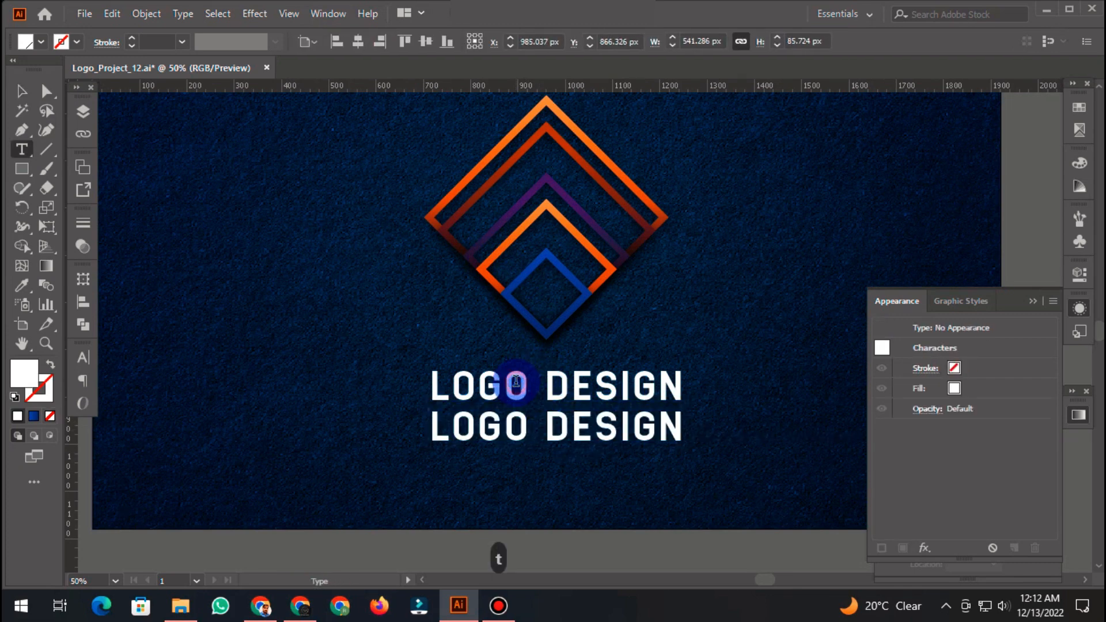
key(Escape)
click(326, 543)
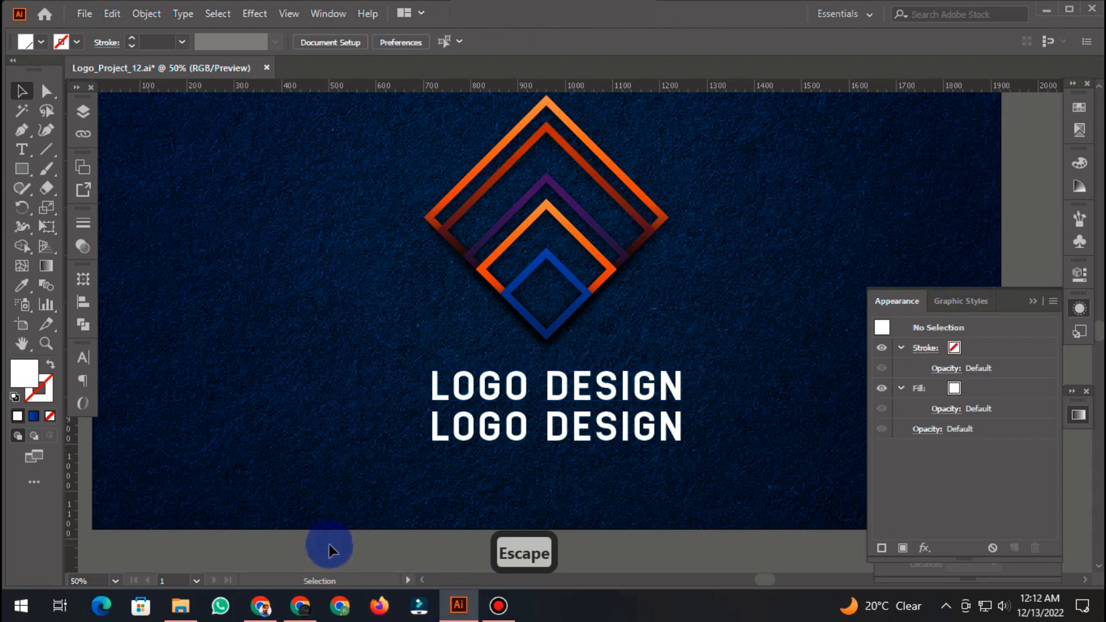
Step: Add a Lorem Ipsum placeholder text beside the logo and copy the LOGO DESIGN text style onto it with the Eyedropper
key(t)
click(209, 488)
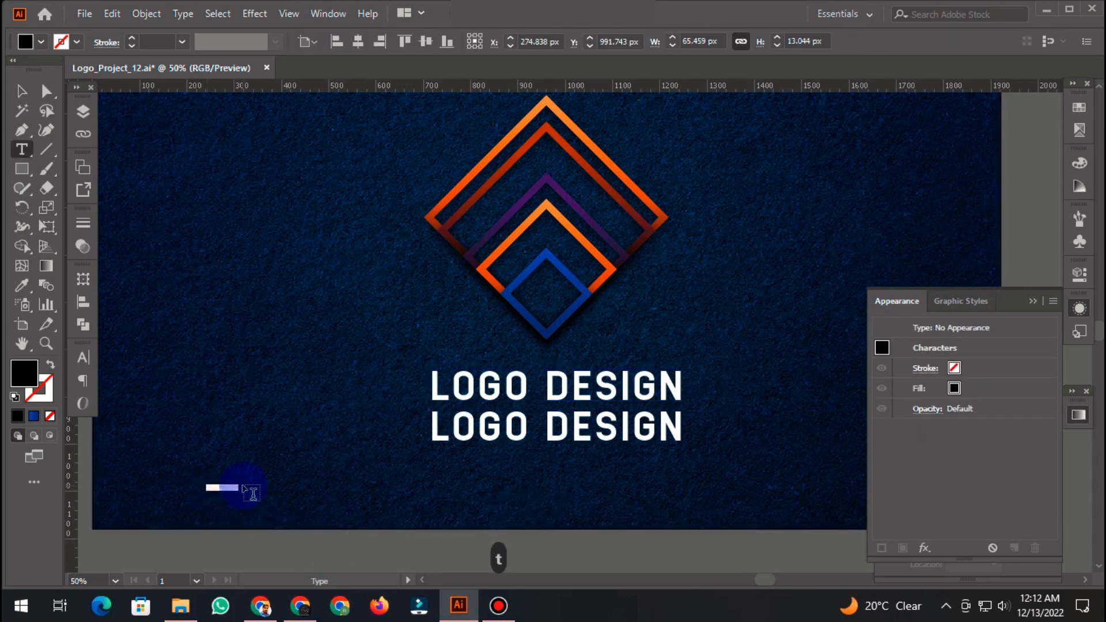
key(Escape)
drag(239, 483, 317, 351)
key(i)
click(488, 385)
Step: Replace the upper LOGO DESIGN text with the LOREM IPSUM text and align it to the diamond group's horizontal centre
key(v)
click(487, 393)
key(Delete)
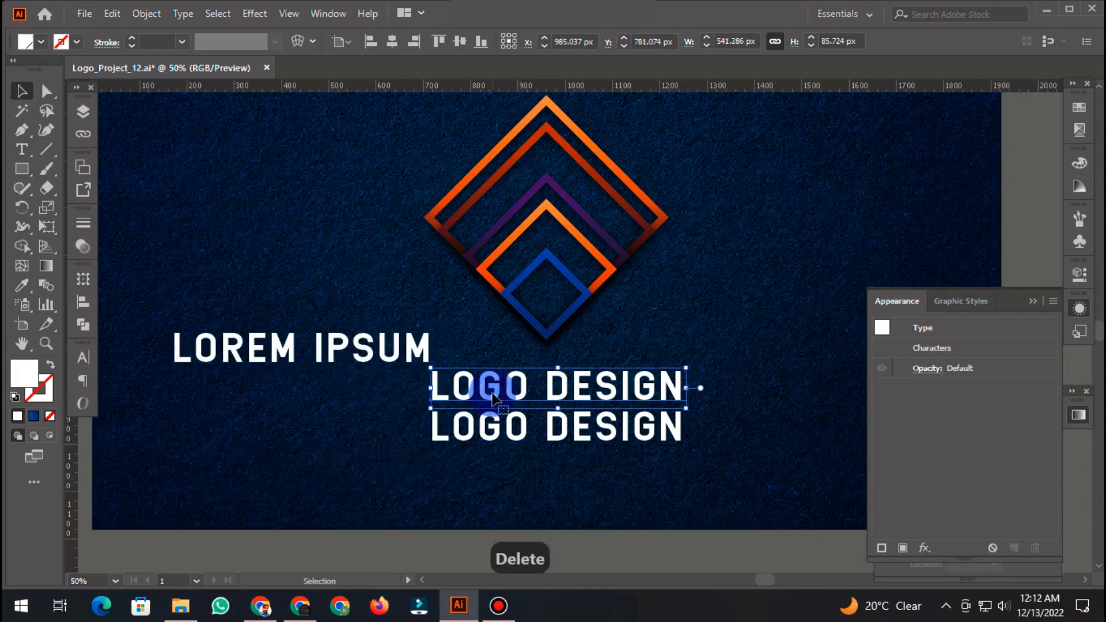
drag(390, 352, 640, 397)
shift+click(557, 330)
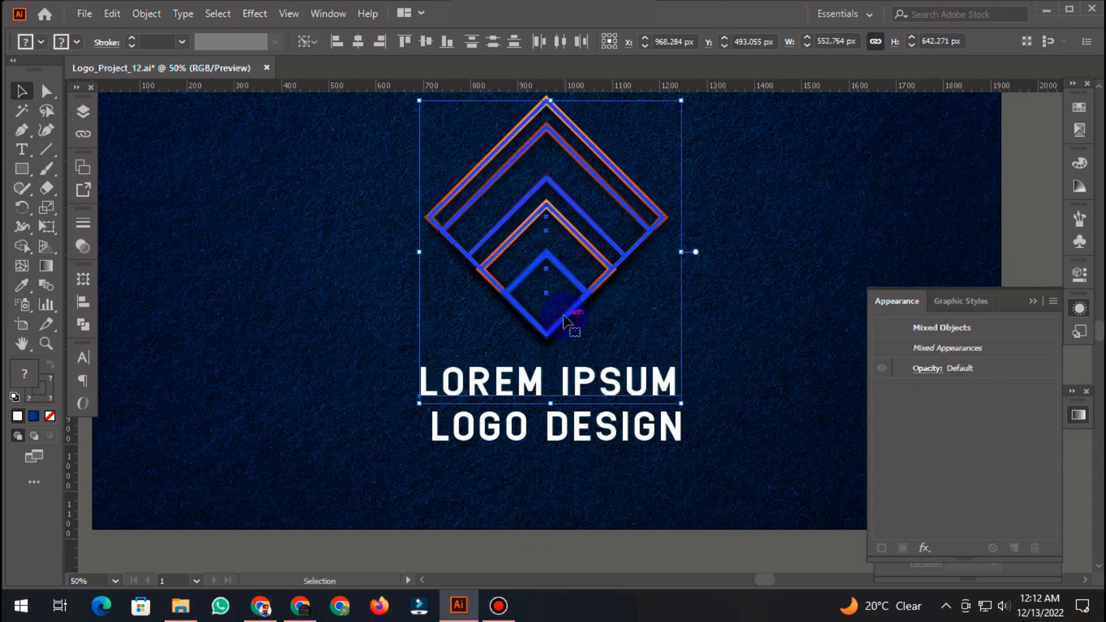
click(366, 42)
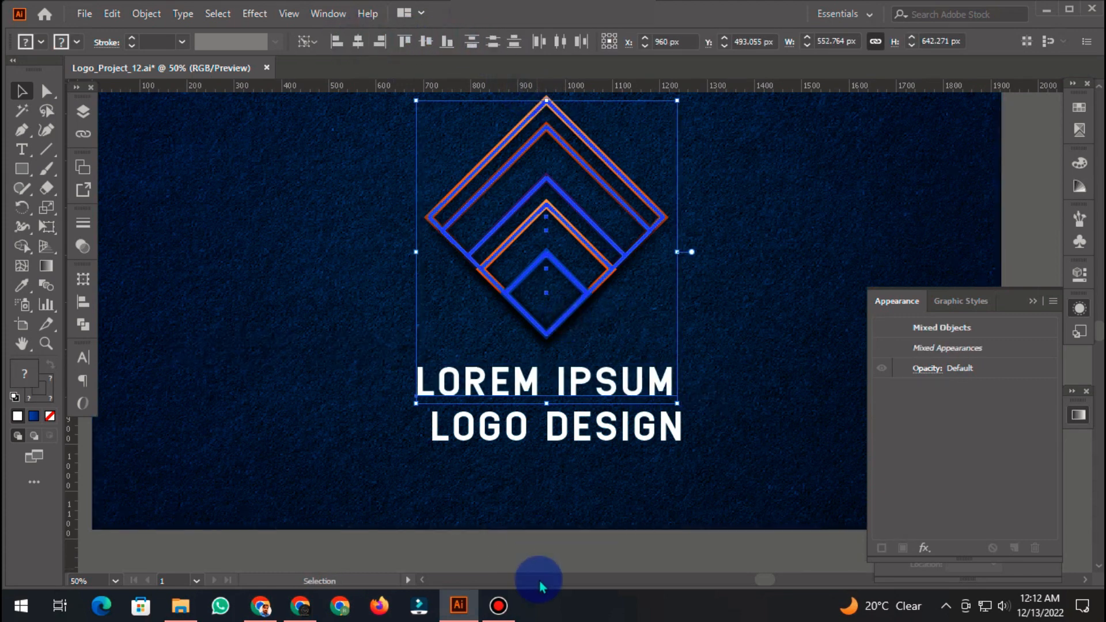
click(563, 555)
Step: Move the LOGO DESIGN text slightly down, away from LOREM IPSUM, keep it in all caps and set its font size to 60 pt
drag(573, 425, 573, 443)
click(83, 357)
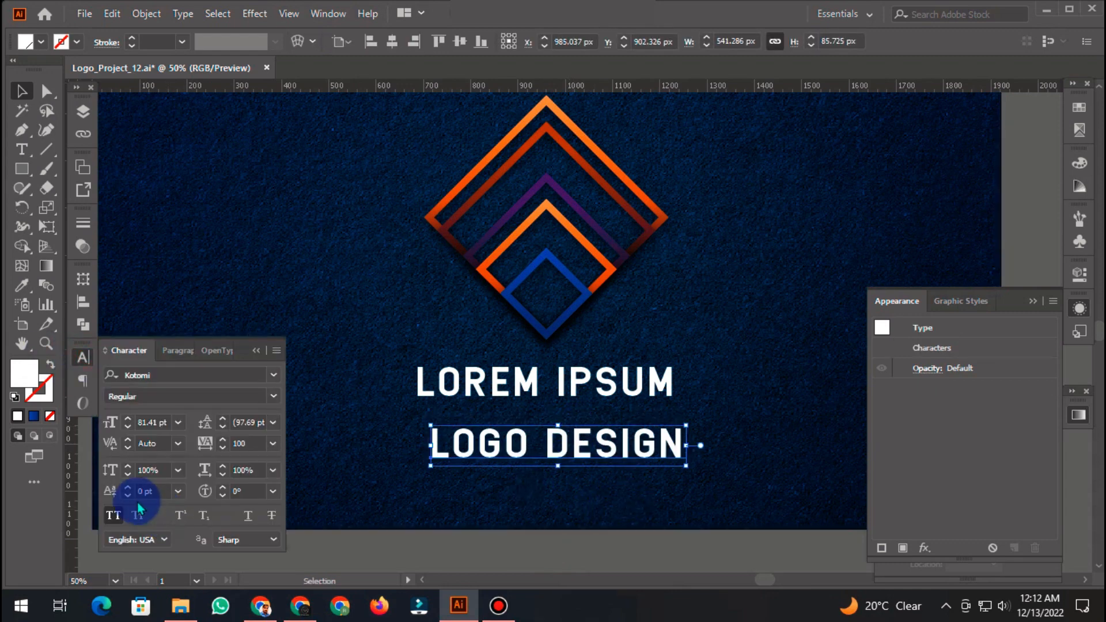
click(114, 515)
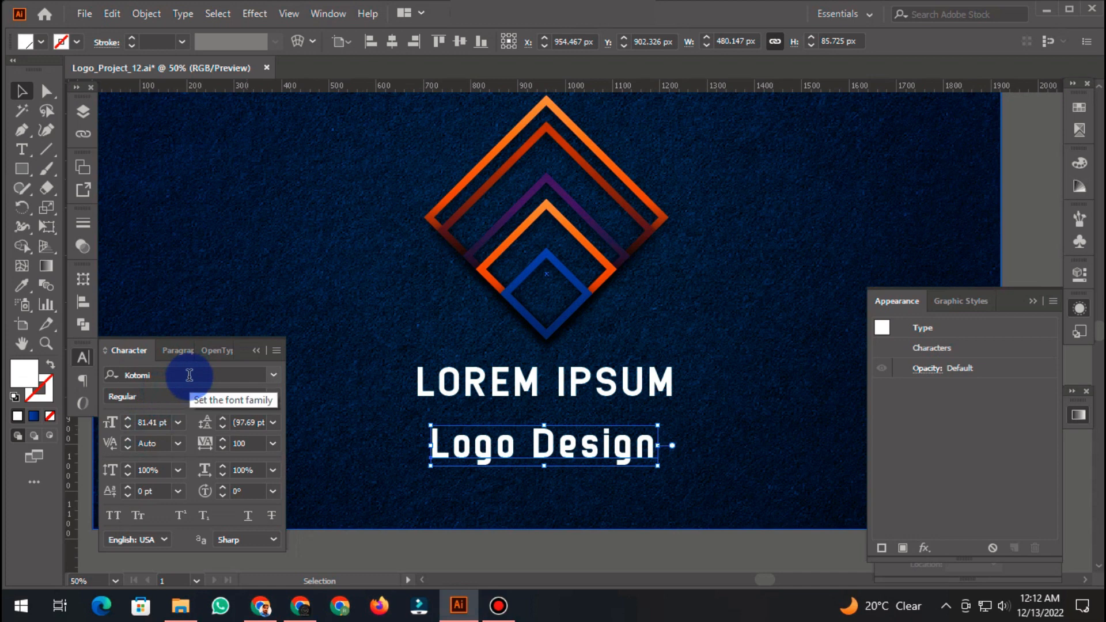
click(114, 515)
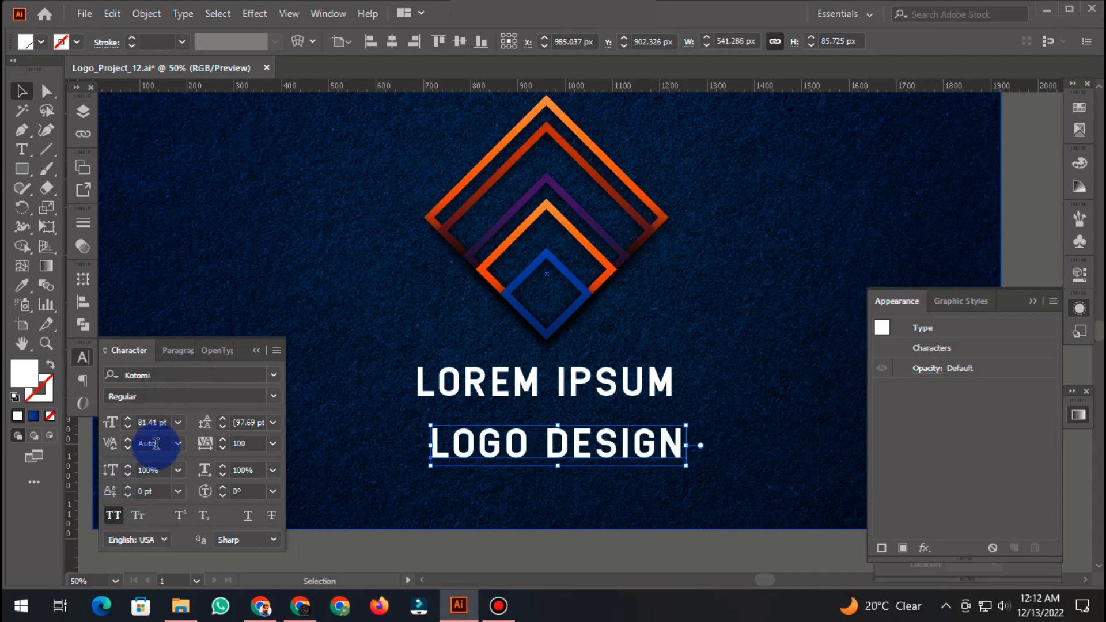
click(156, 422)
text(60)
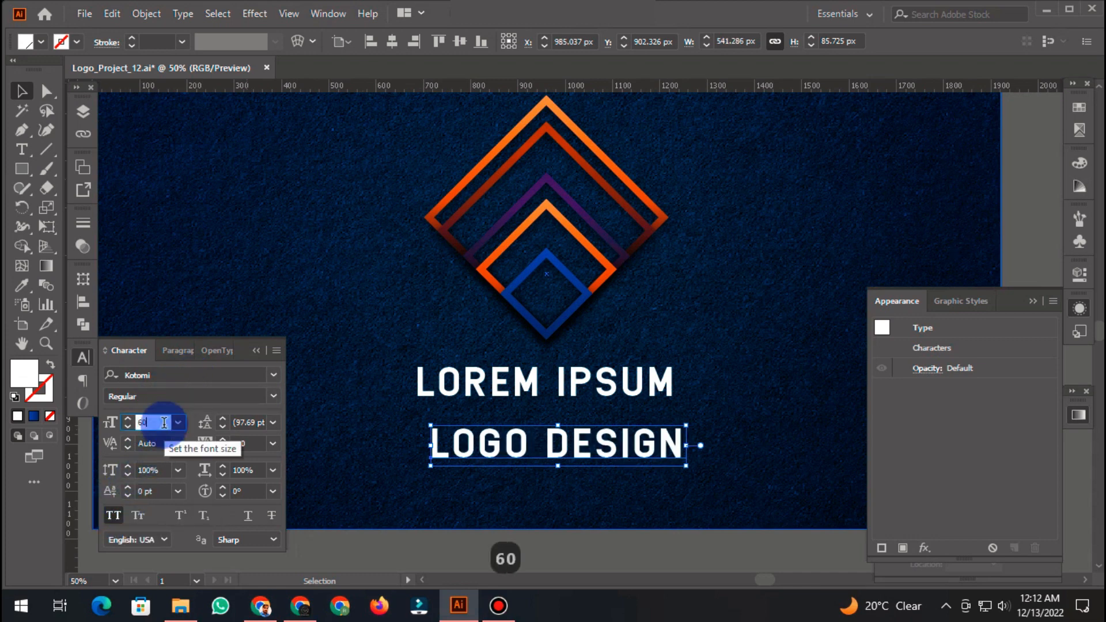
key(Return)
Step: Centre-align the paragraphs of both text lines and align them with the diamond group on their horizontal centres
click(176, 350)
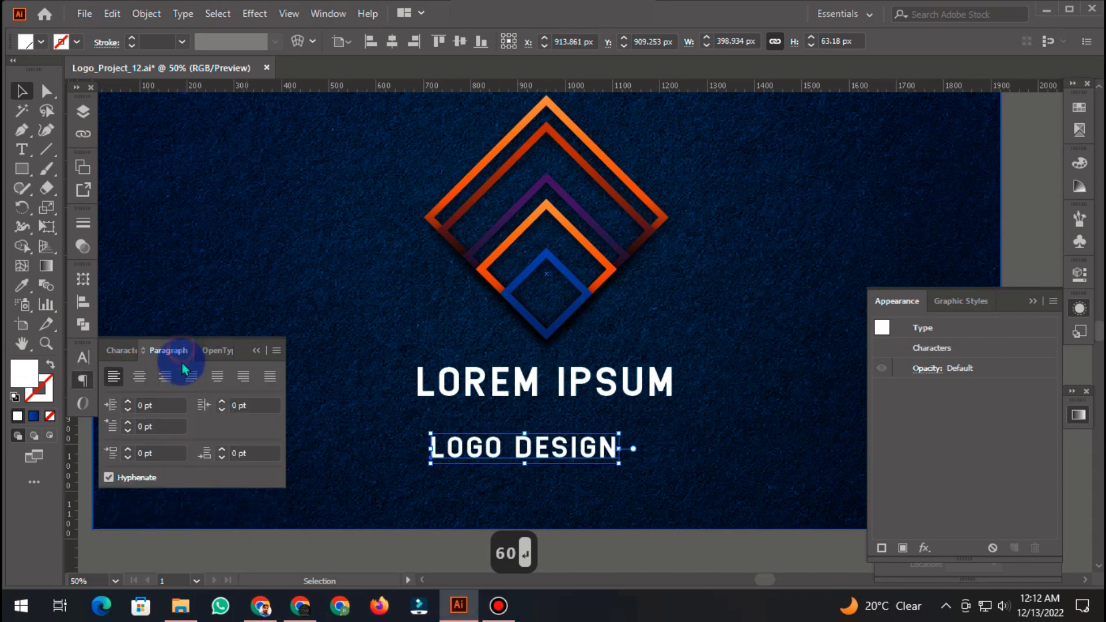
click(469, 384)
shift+click(480, 448)
click(139, 376)
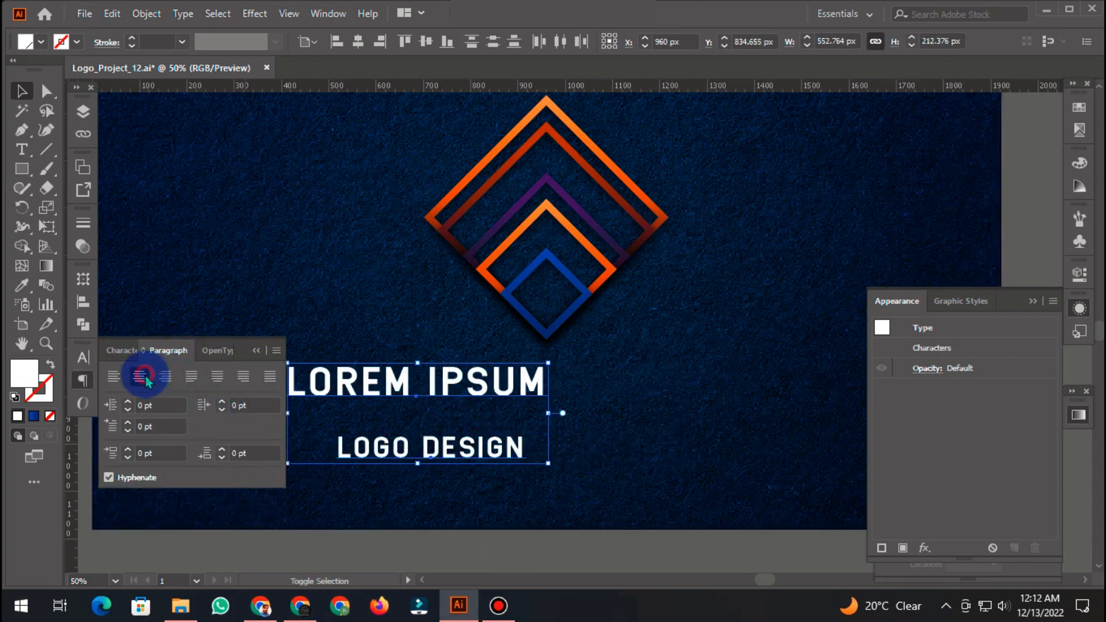
shift+click(563, 319)
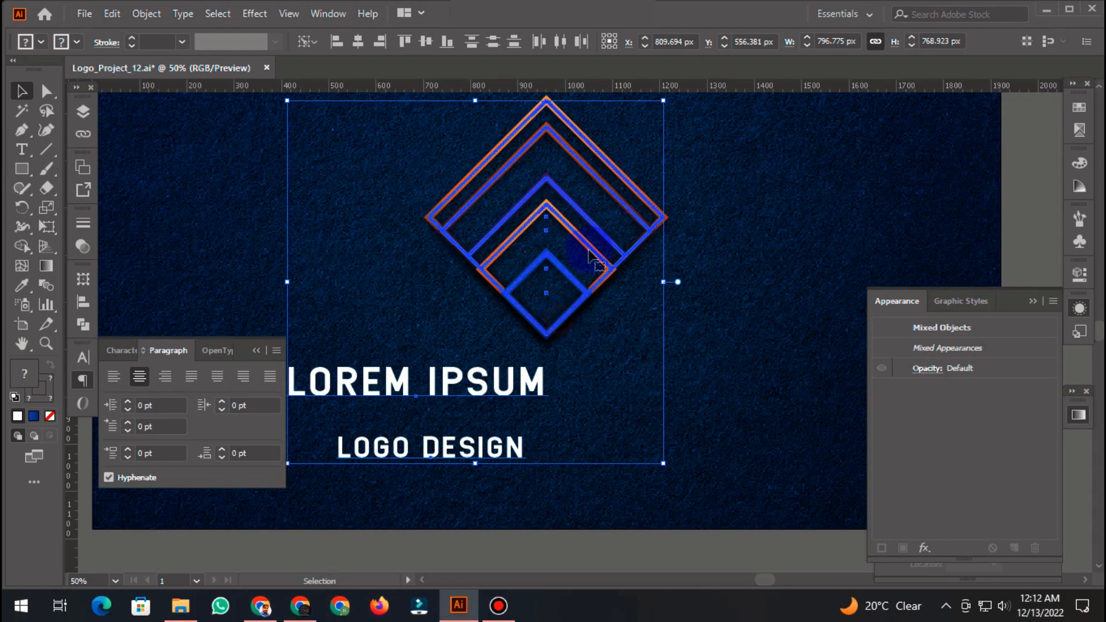
click(357, 41)
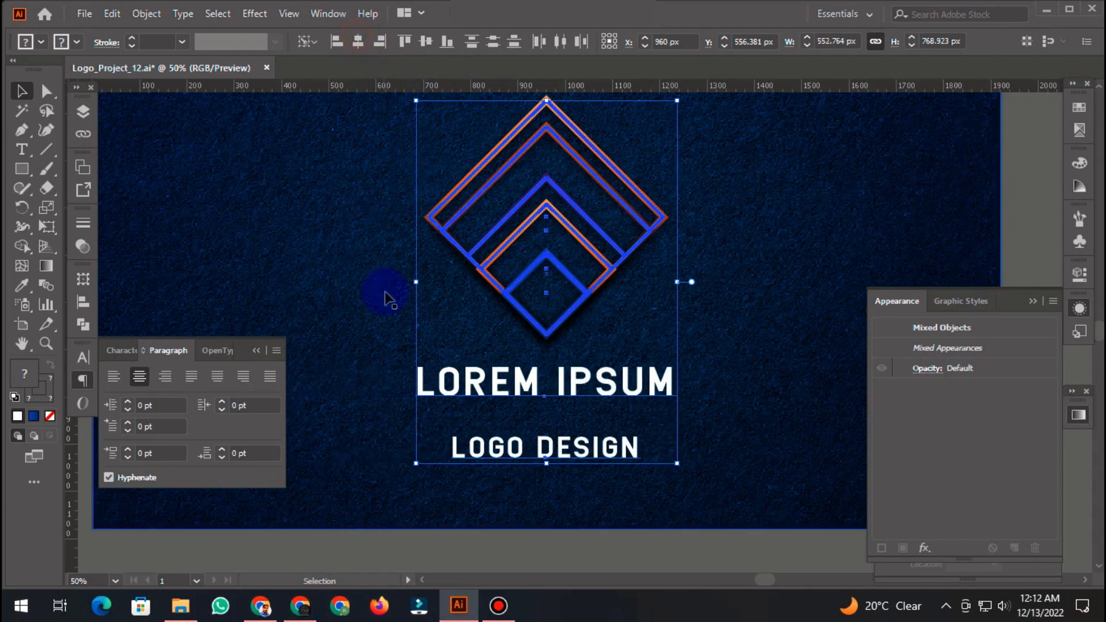
key(ctrl+minus)
click(498, 549)
scroll(496, 385, up, 1)
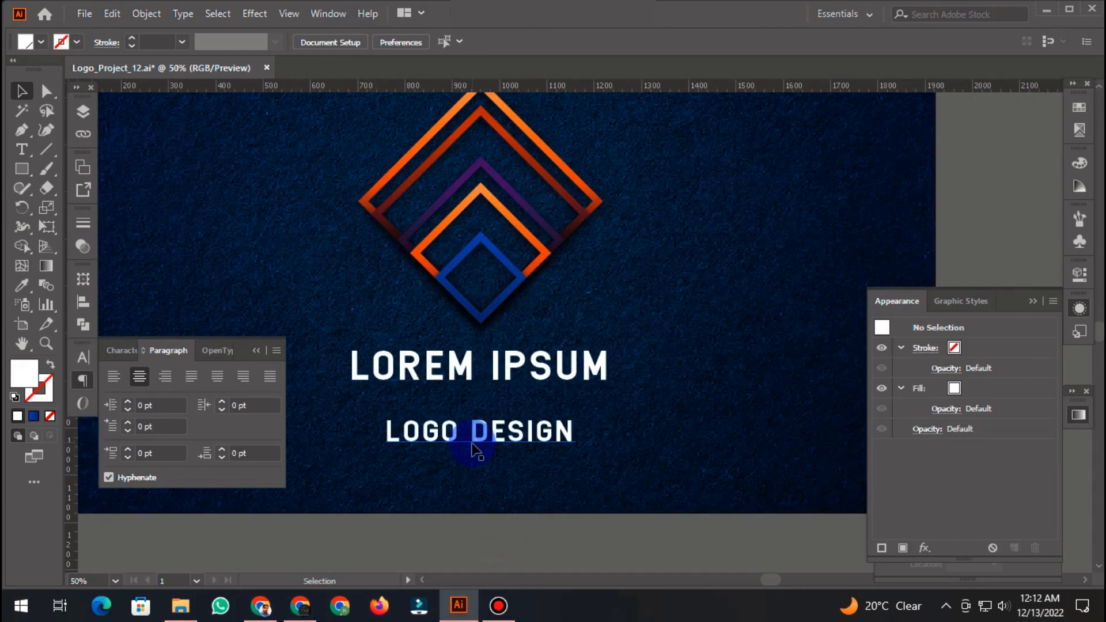
Step: Move the LOGO DESIGN text up 48 px, closer to the LOREM IPSUM line
drag(474, 441, 473, 427)
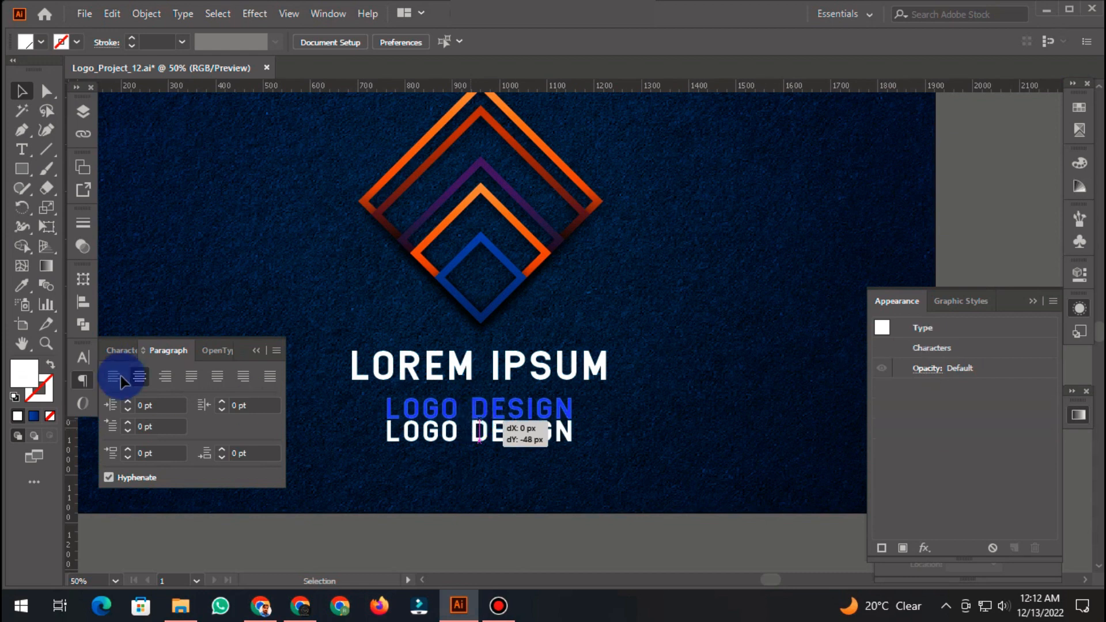
click(82, 382)
click(433, 540)
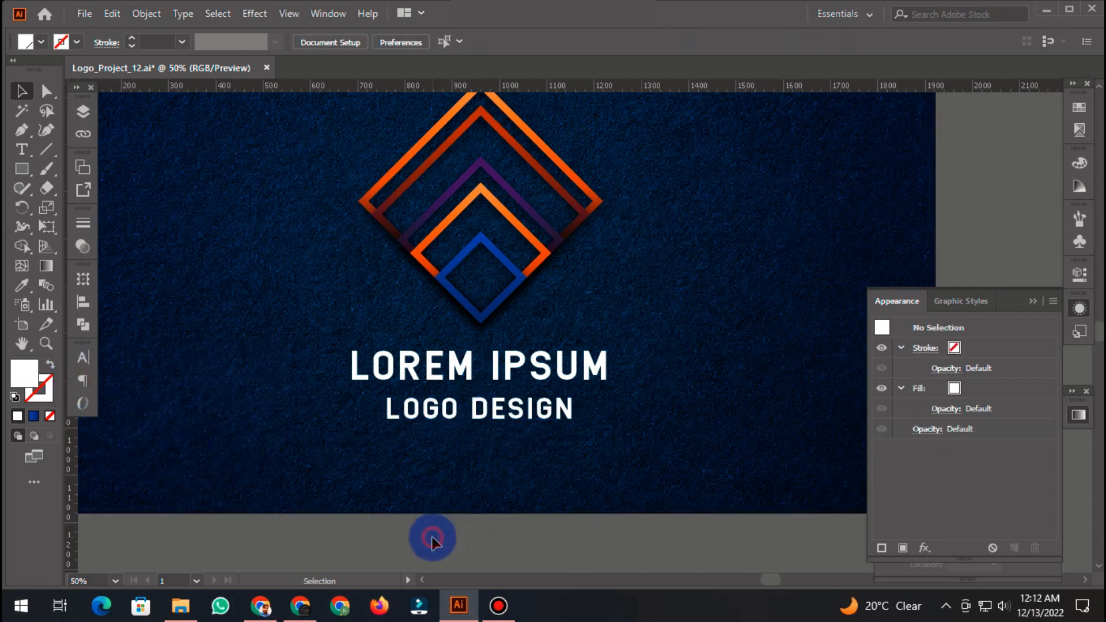
Step: Convert both the LOREM IPSUM and LOGO DESIGN texts to outlines
scroll(438, 363, up, 1)
click(445, 372)
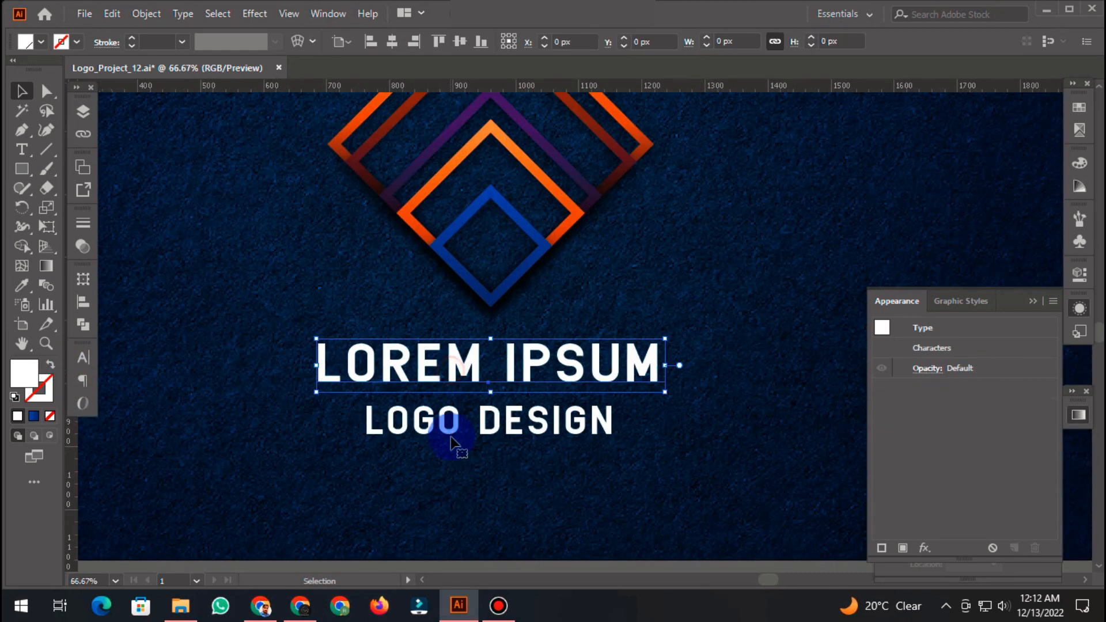
click(147, 13)
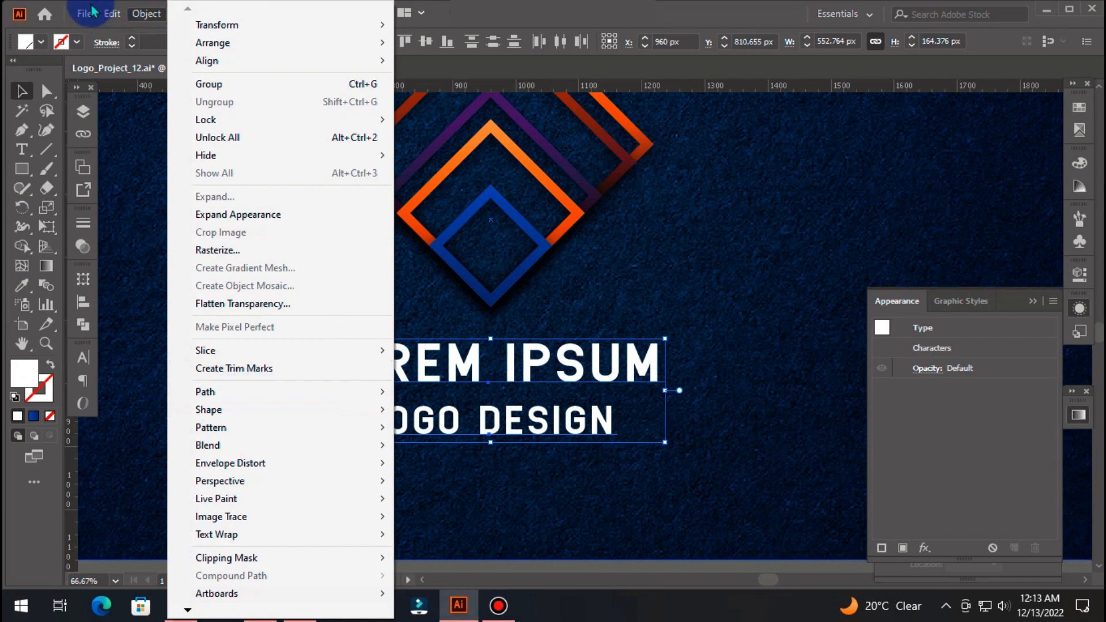
click(206, 12)
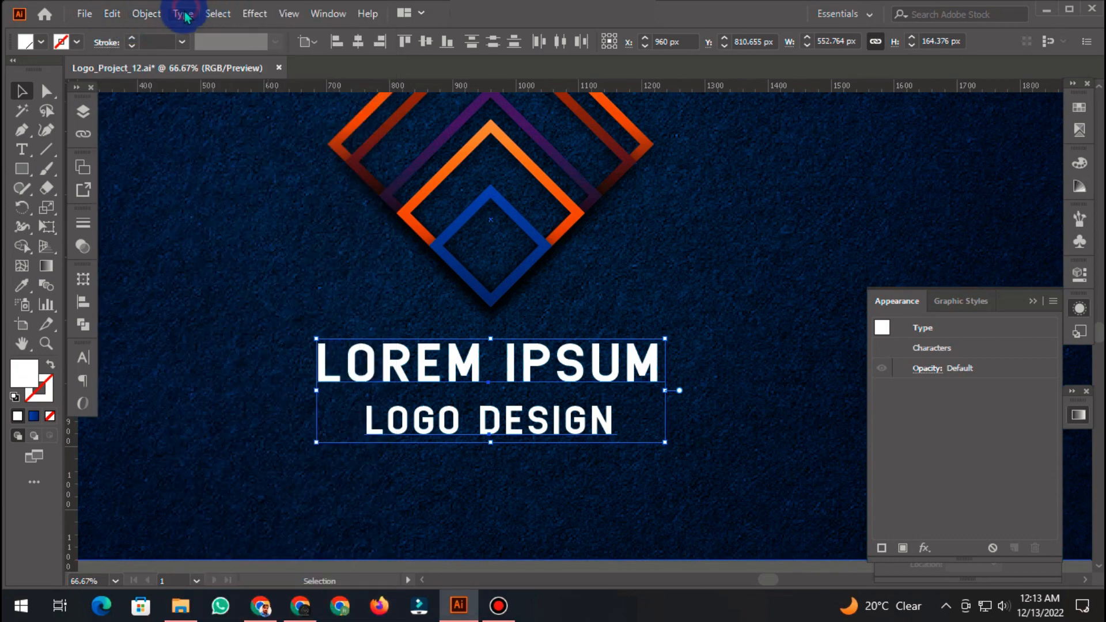
click(183, 17)
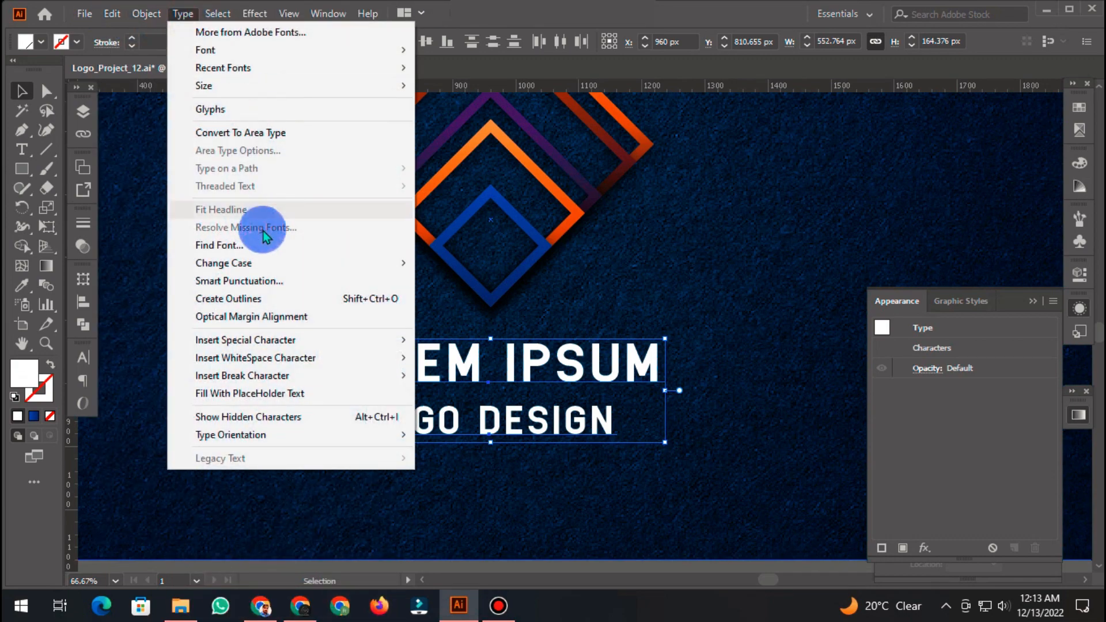
click(248, 299)
scroll(464, 518, down, 1)
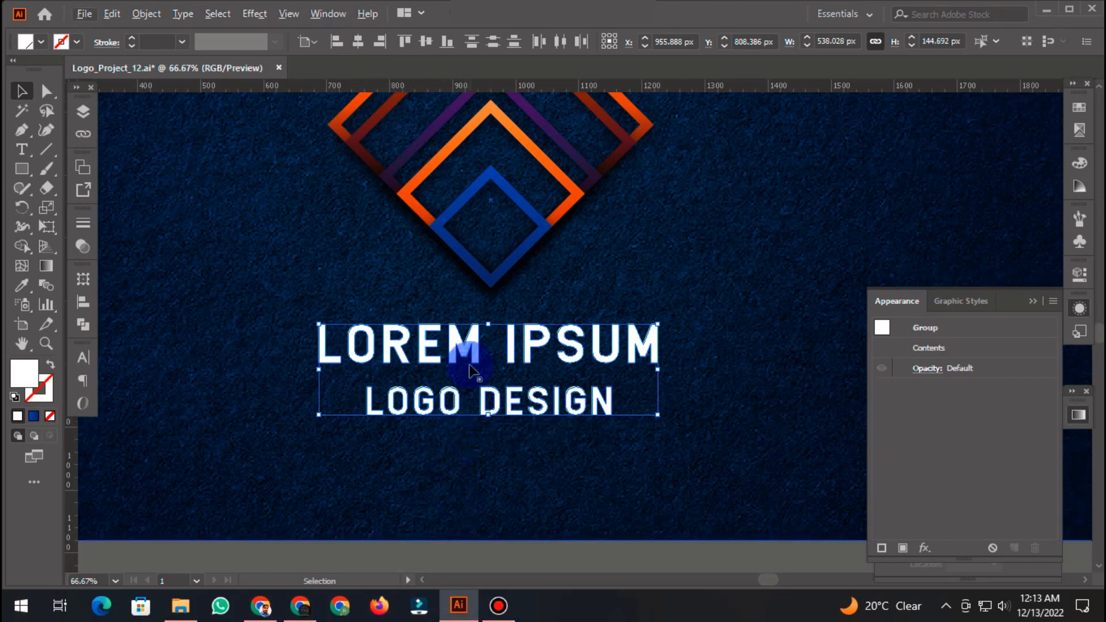
scroll(458, 414, down, 1)
click(426, 546)
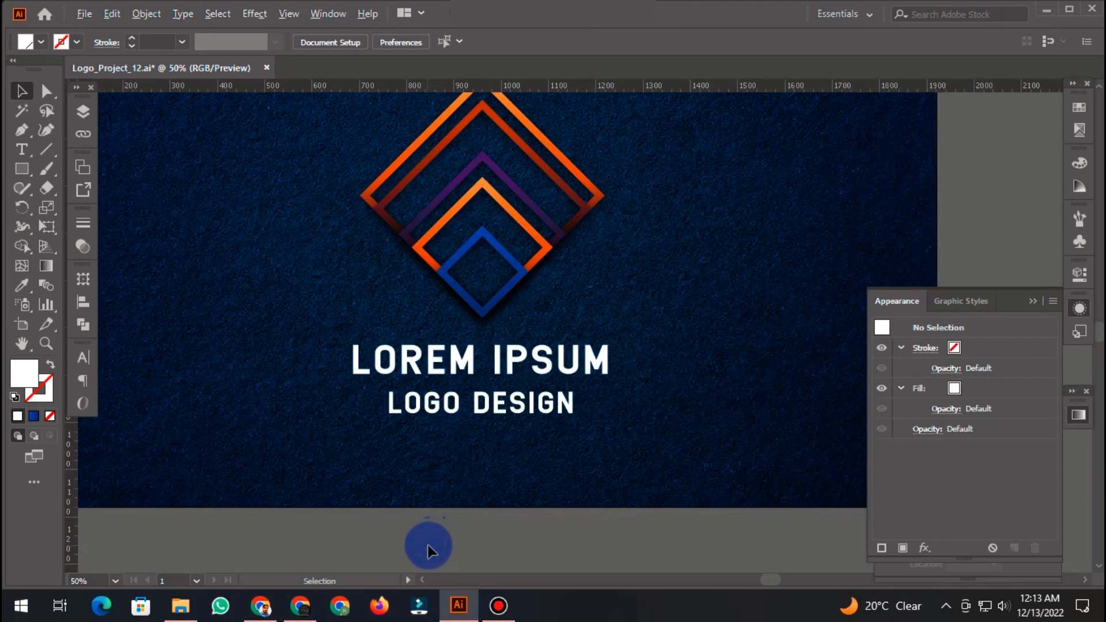
Step: Add an Inner Glow effect in Multiply mode with preview on to both outlined text groups
scroll(428, 545, up, 1)
scroll(544, 355, up, 1)
click(526, 268)
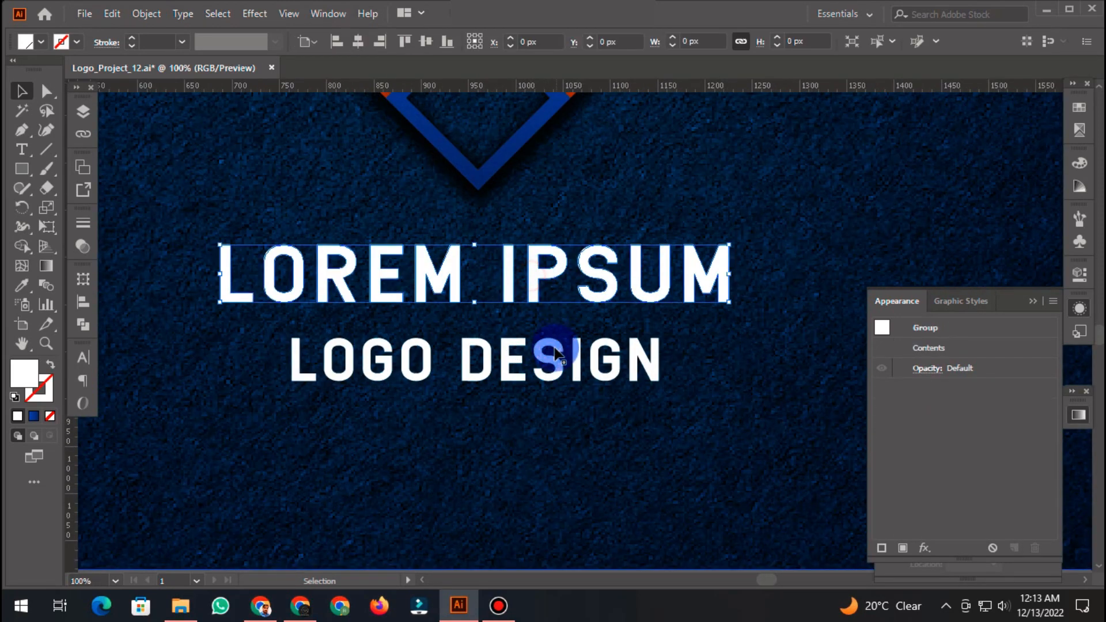
shift+click(546, 359)
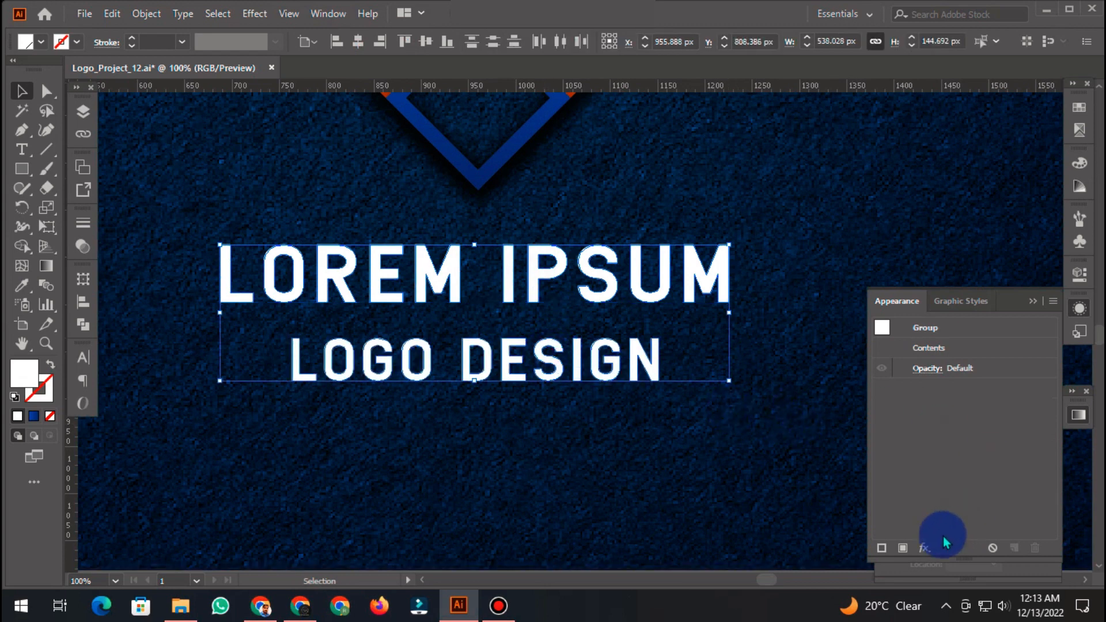
click(925, 548)
mouse_move(976, 296)
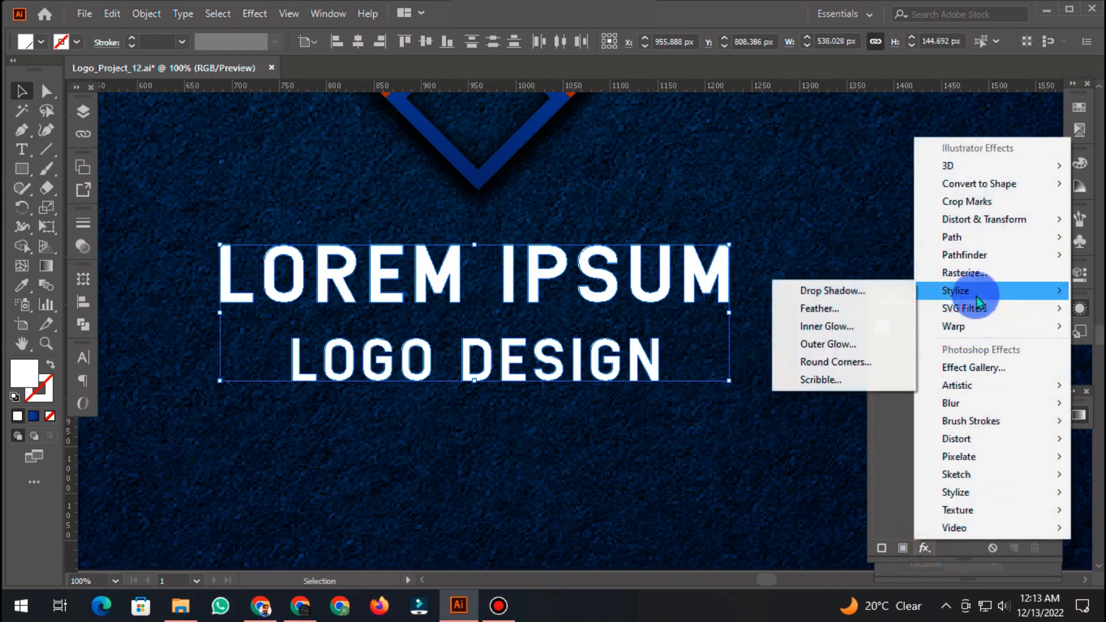
click(852, 337)
drag(759, 230, 833, 235)
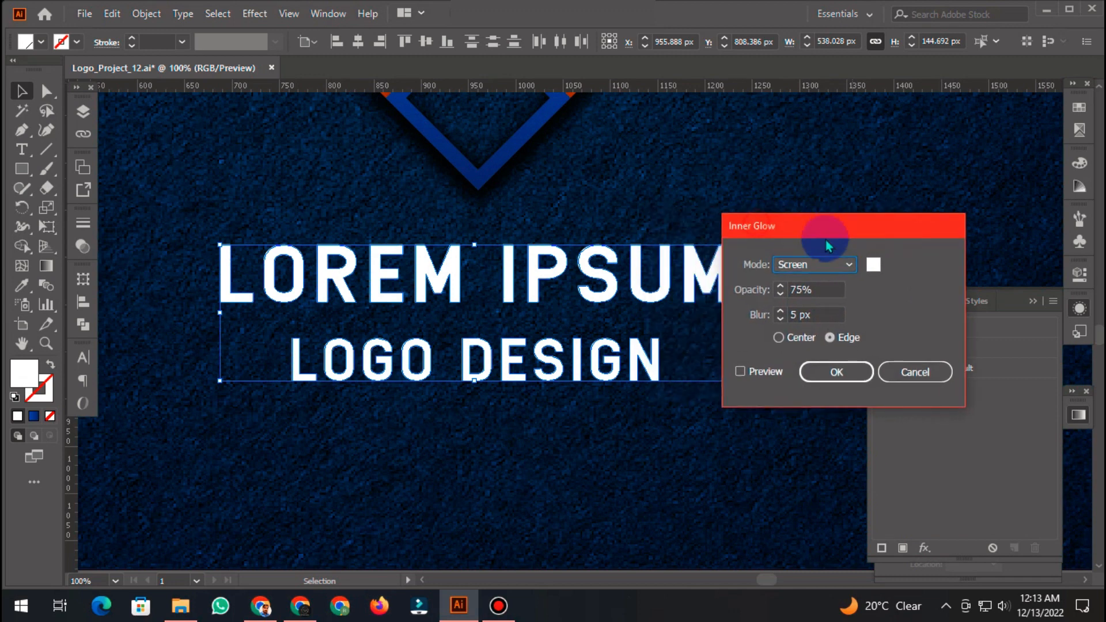
click(845, 265)
click(824, 294)
click(771, 374)
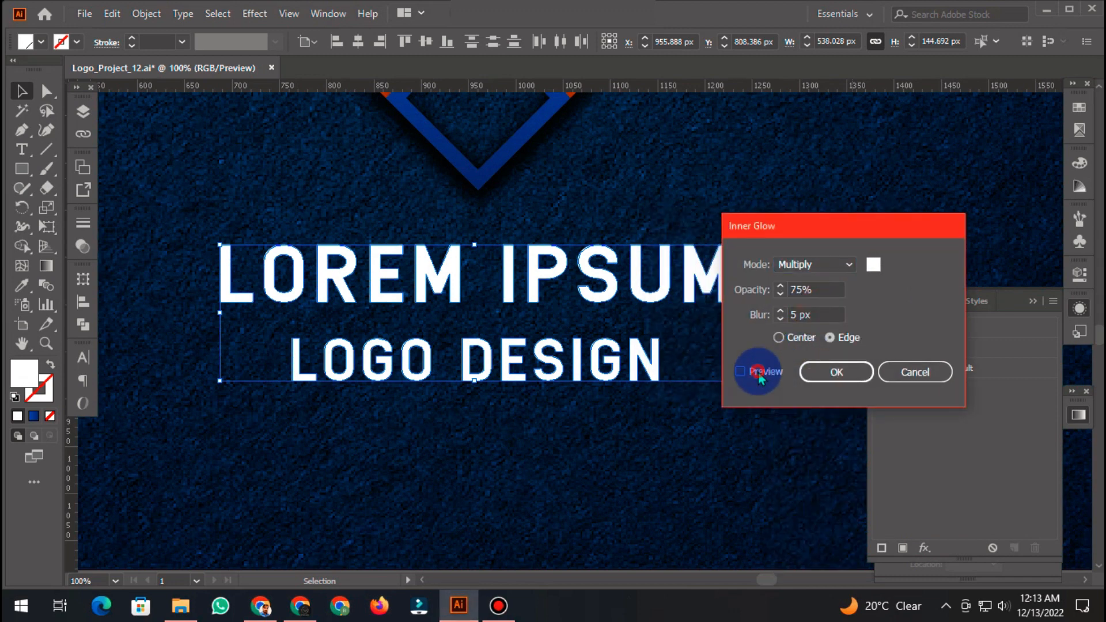
Step: Set the inner glow's colour to the dark blue swatch R=10 G=48 B=116
click(875, 267)
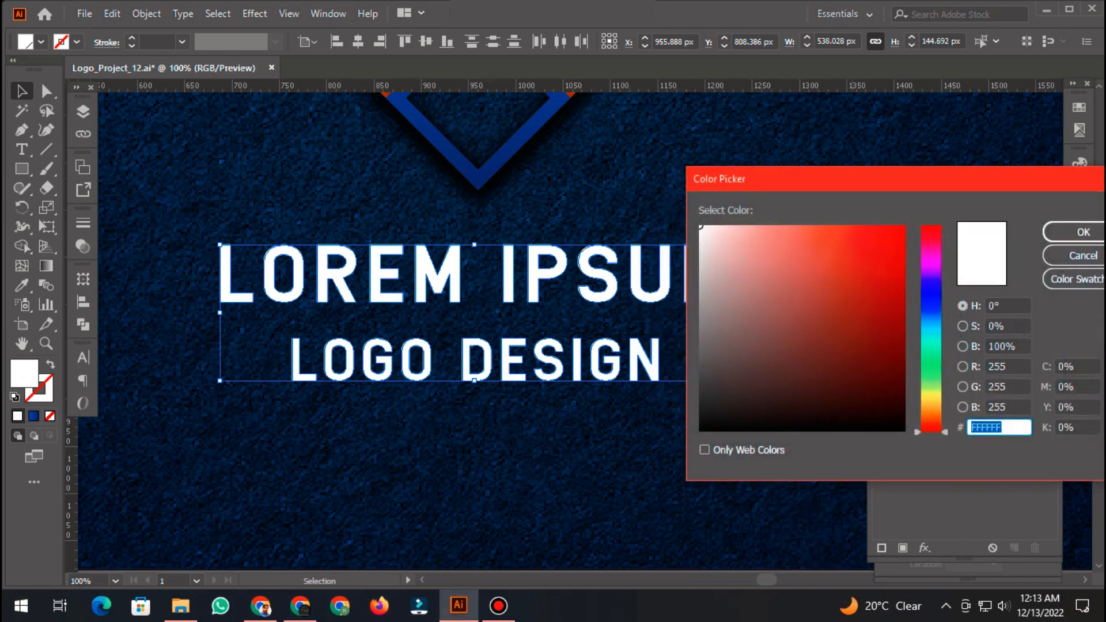
click(1075, 279)
scroll(766, 366, down, 1)
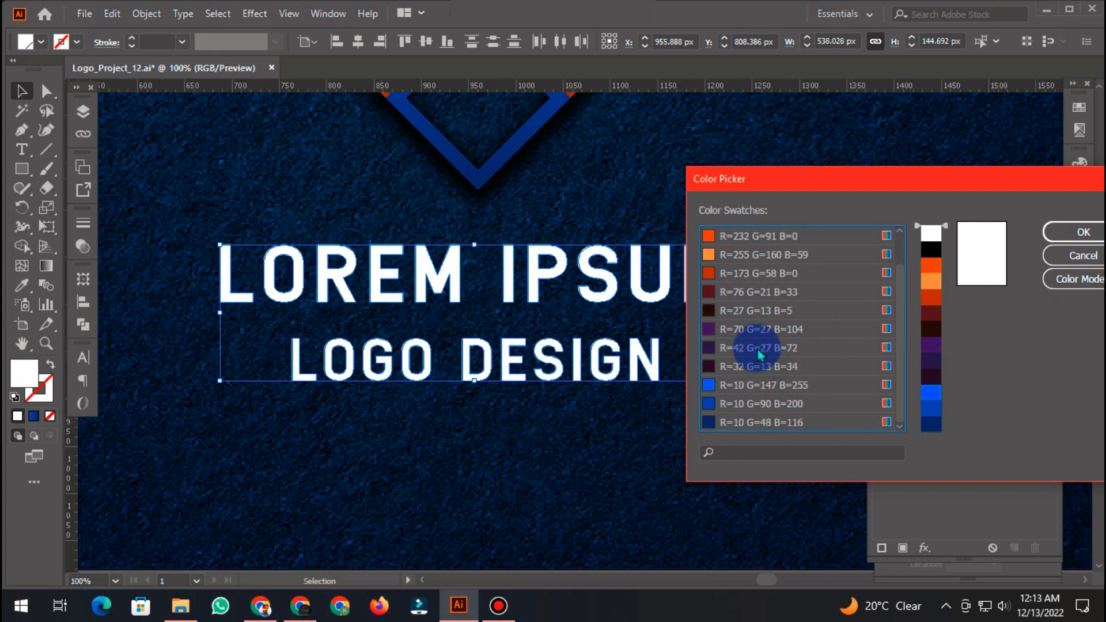
click(818, 423)
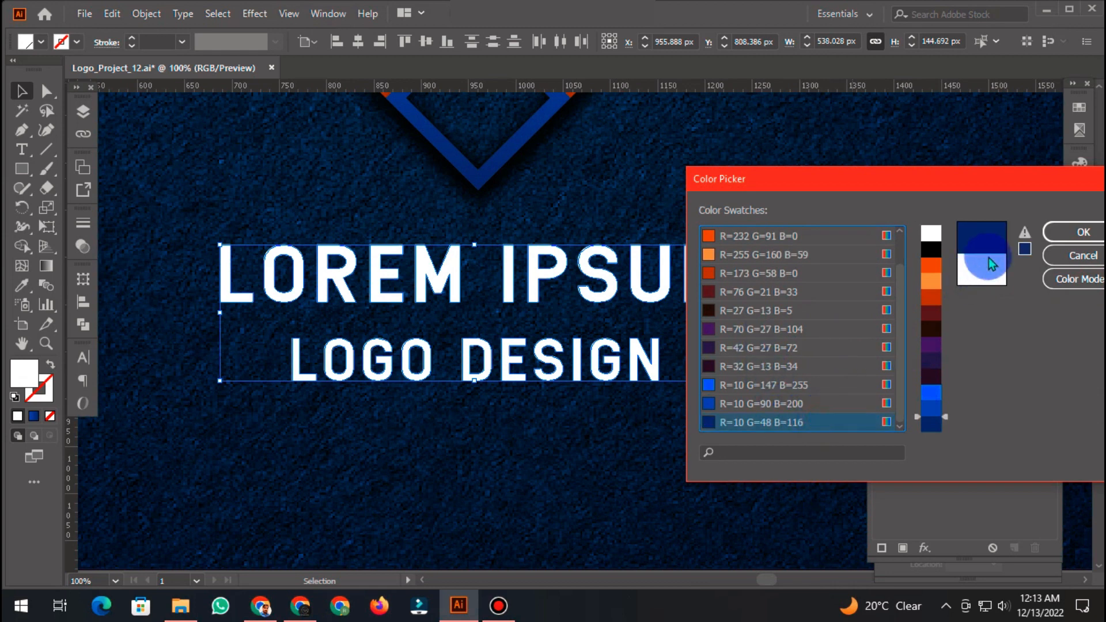
click(1066, 232)
Step: Set the inner glow's blur to 3 px
click(807, 315)
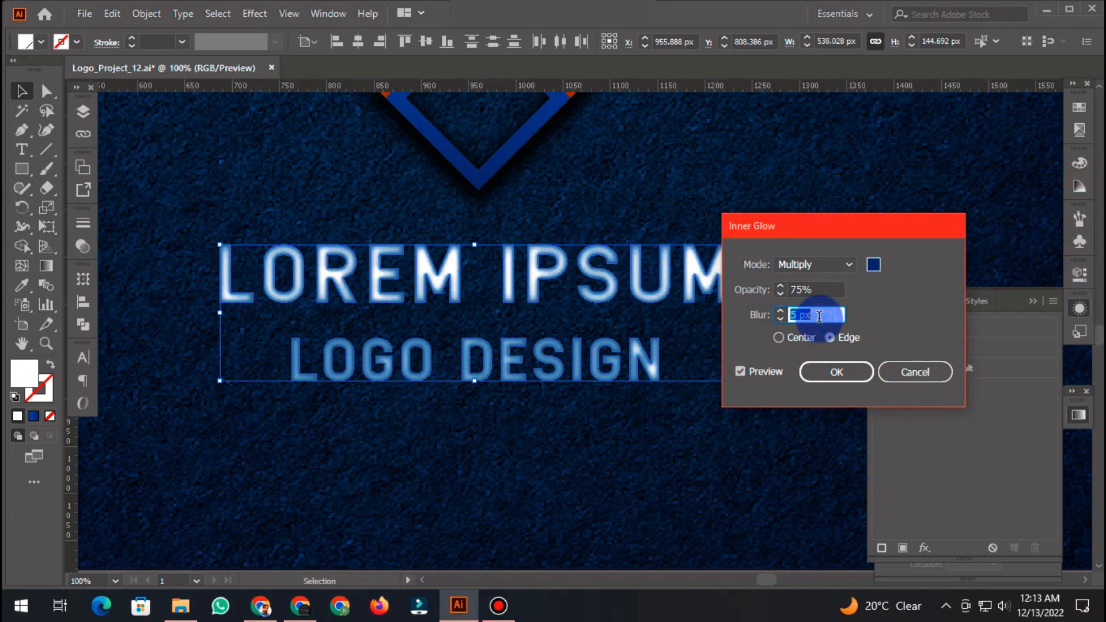
text(2)
key(Tab)
key(shift+Tab)
key(shift+Tab)
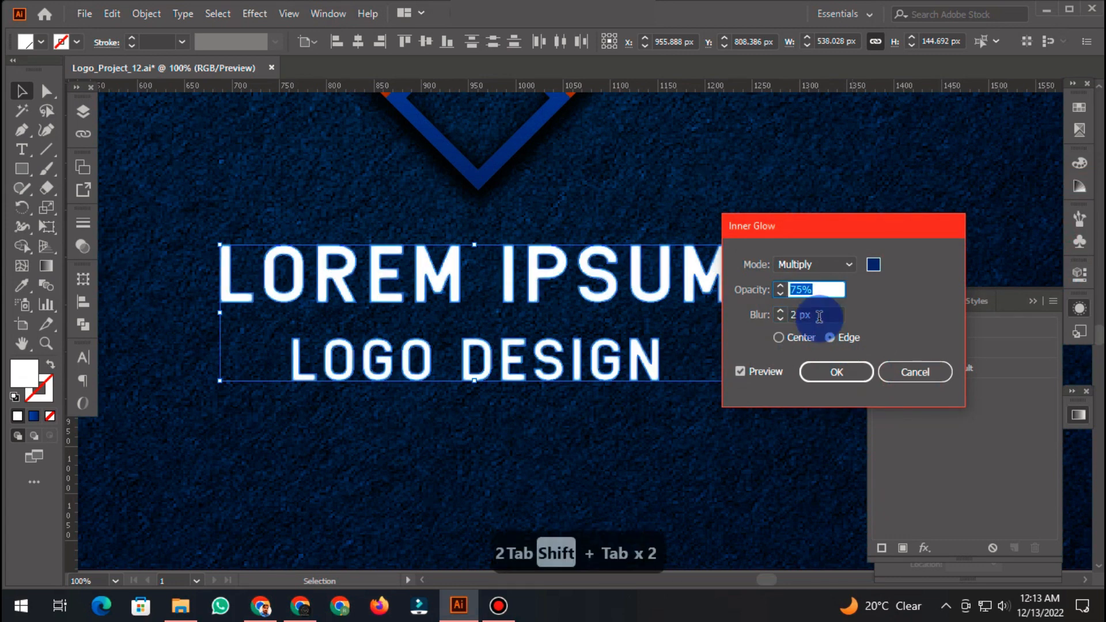
key(Tab)
text(3)
key(Tab)
Step: Set the inner glow's opacity to 90%, apply the effect and deselect the text
key(shift+Tab)
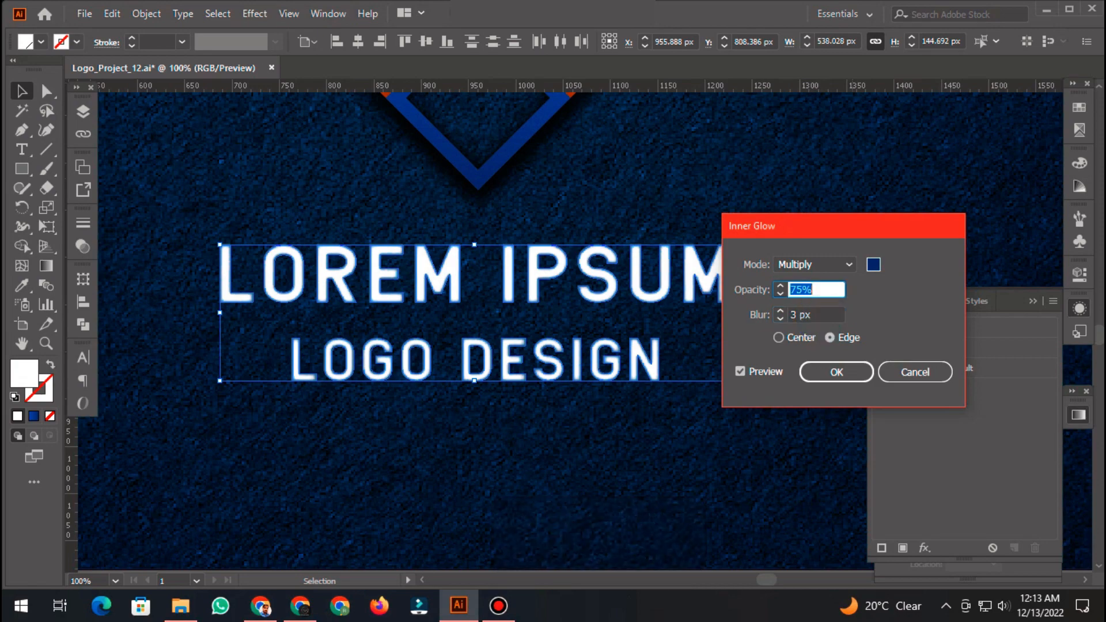
text(85)
key(Tab)
key(shift+Tab)
text(90)
key(Tab)
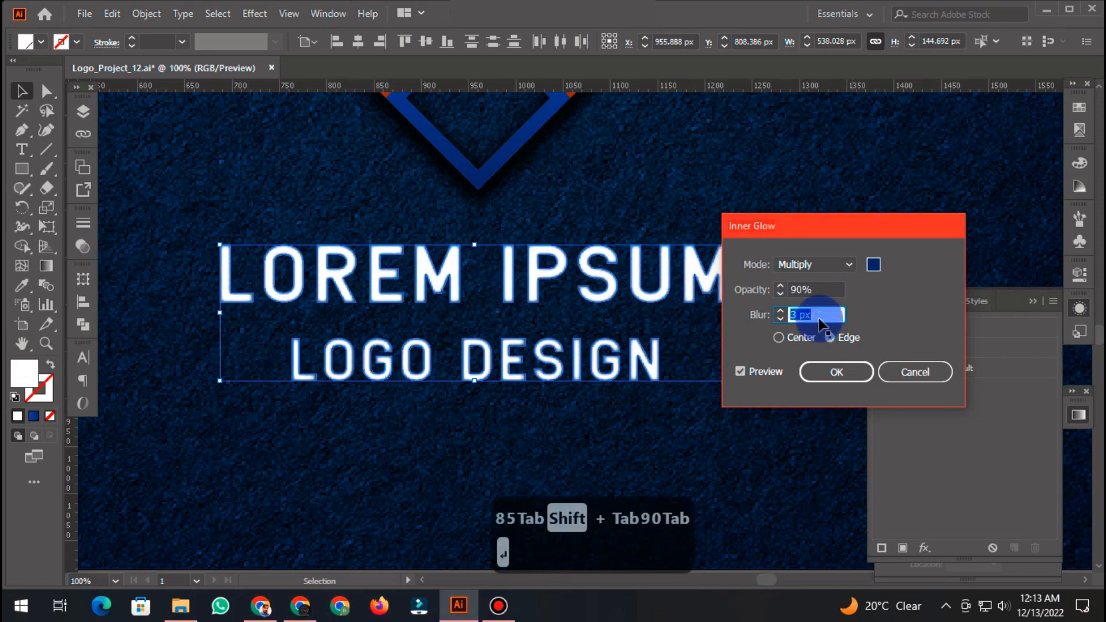
key(Return)
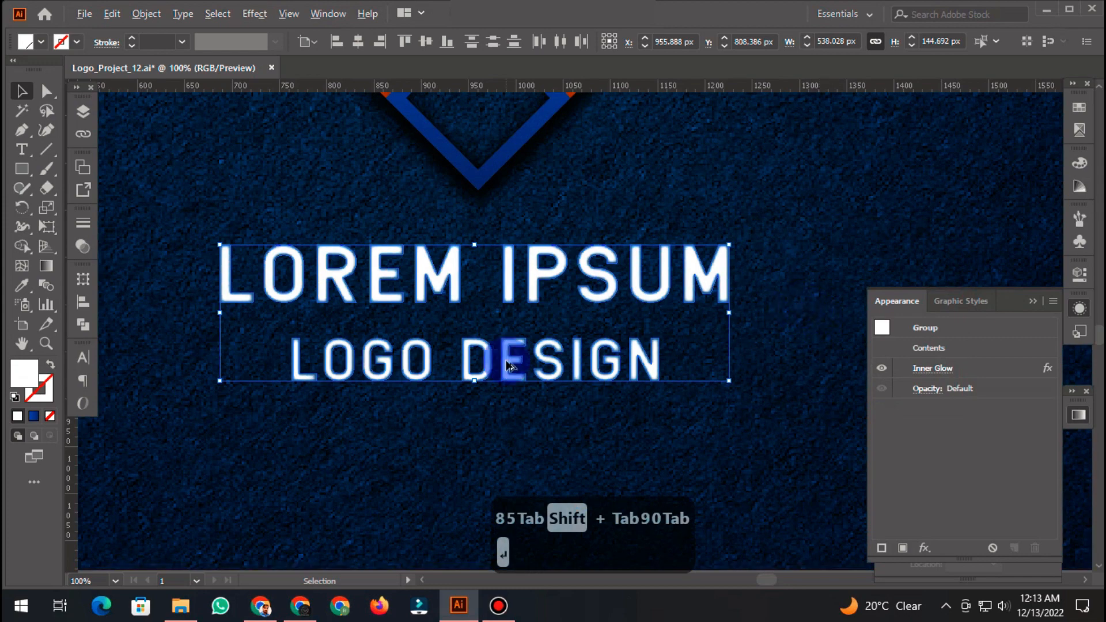
scroll(507, 363, down, 1)
click(431, 539)
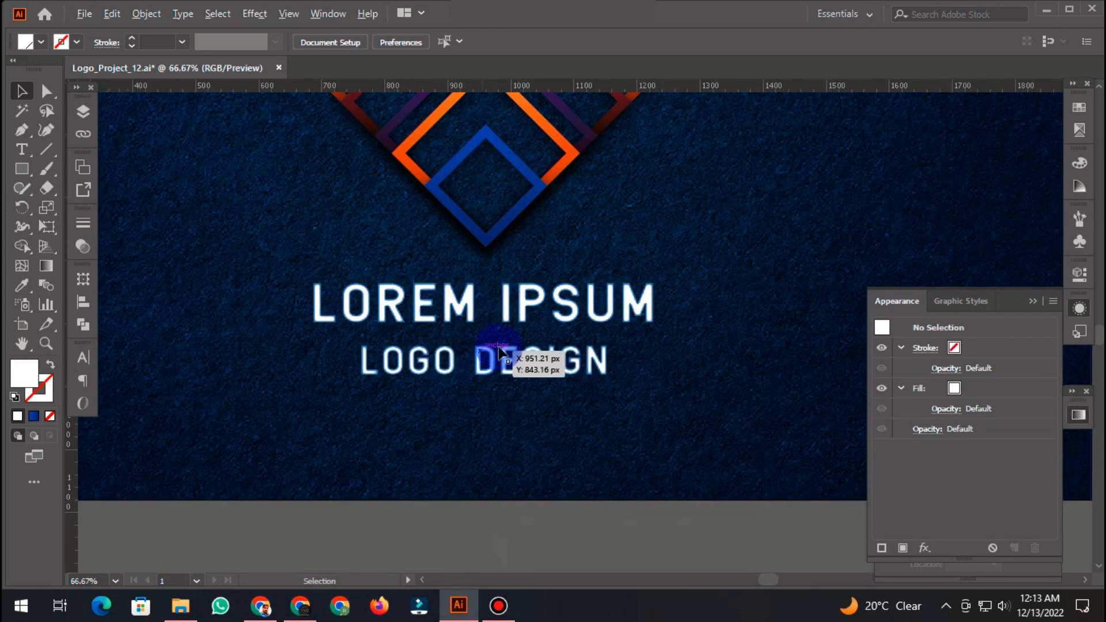
Step: Create a darker global swatch R=10 G=26 B=64 based on the R=10 G=48 B=116 swatch
scroll(494, 436, up, 2)
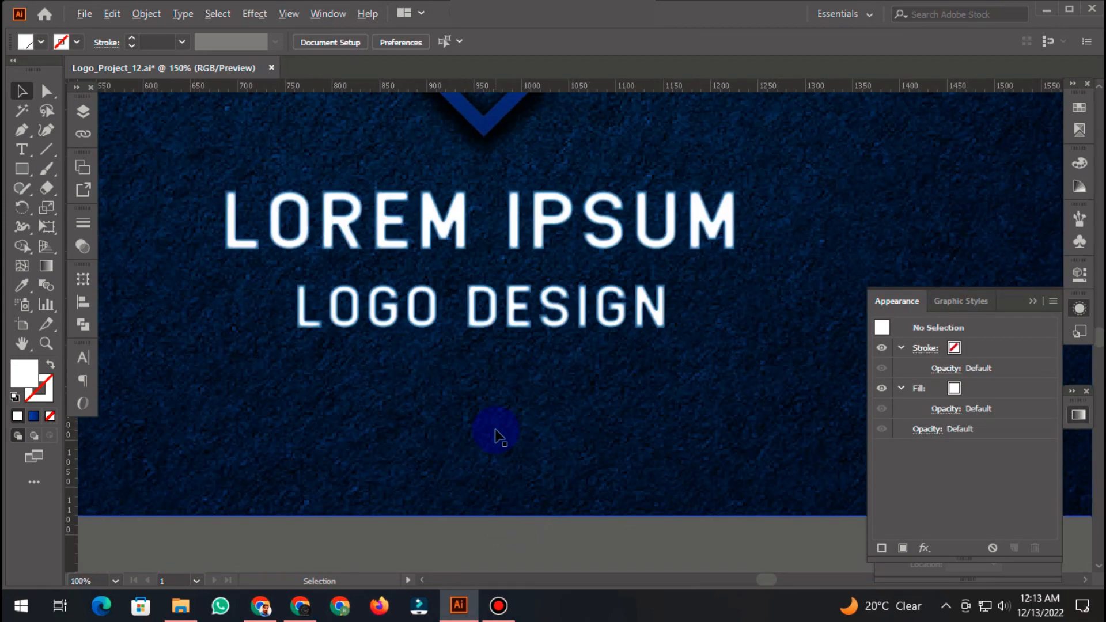
scroll(504, 300, down, 1)
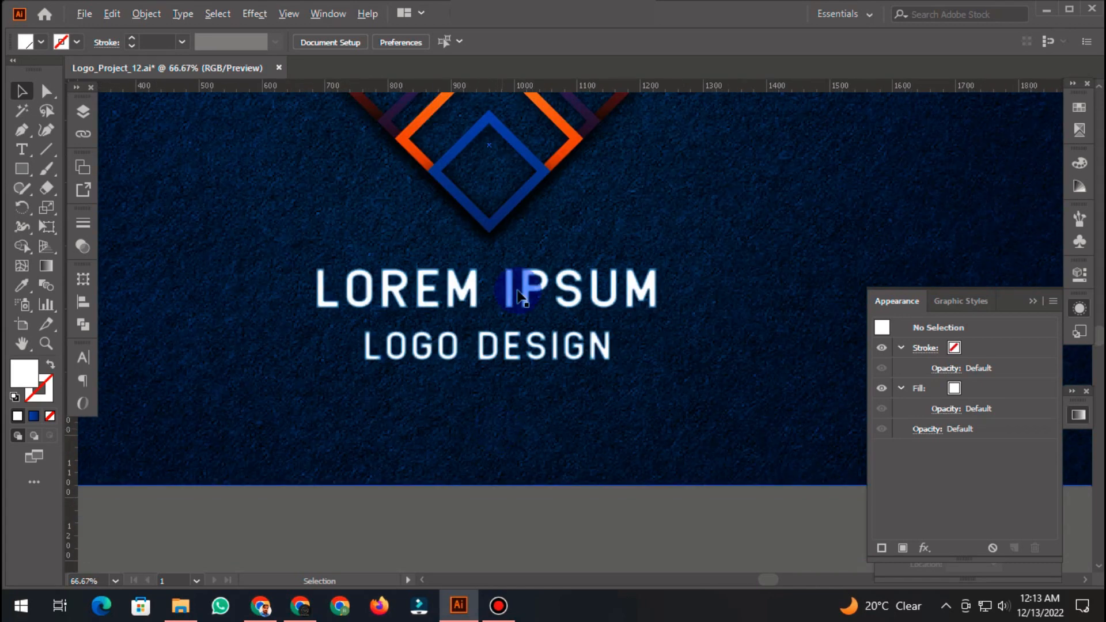
scroll(358, 271, up, 2)
scroll(357, 270, up, 1)
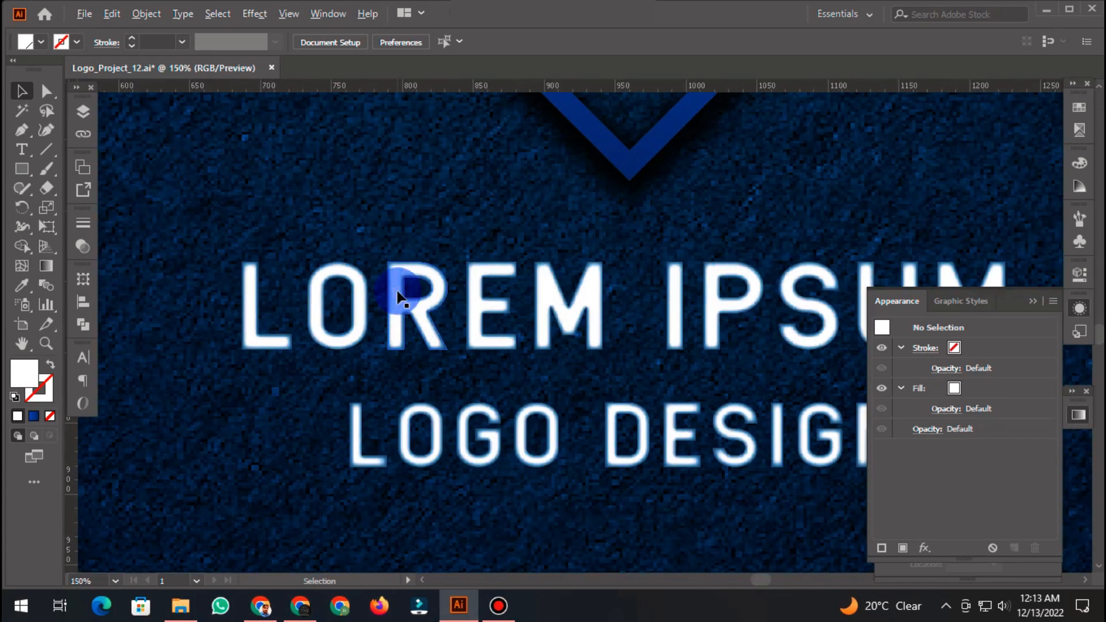
click(1079, 108)
scroll(942, 299, down, 1)
click(989, 330)
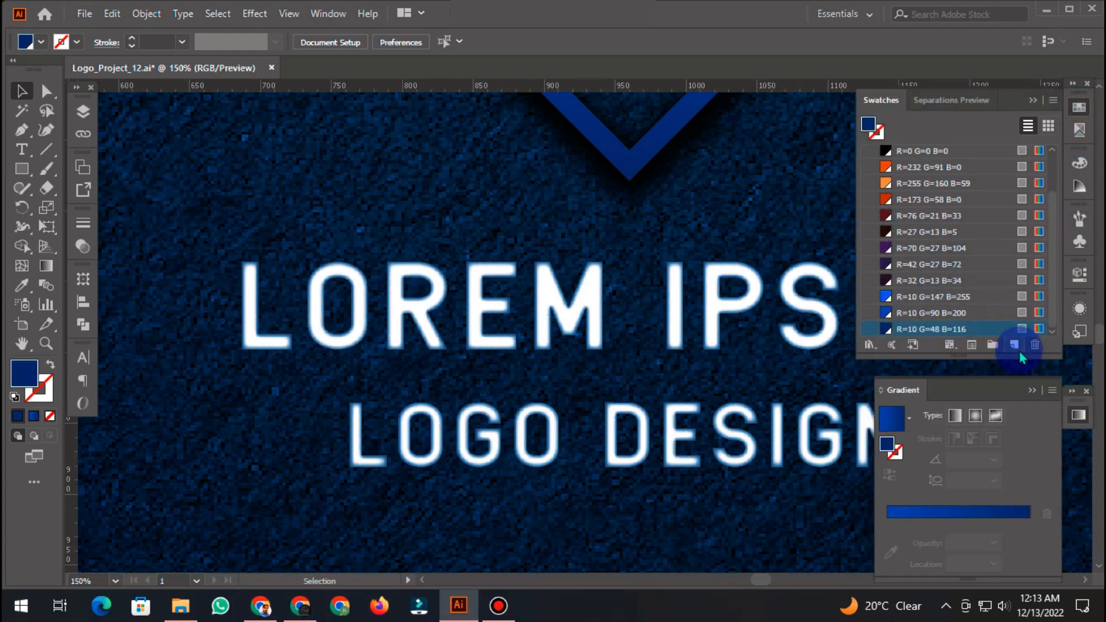
click(1014, 345)
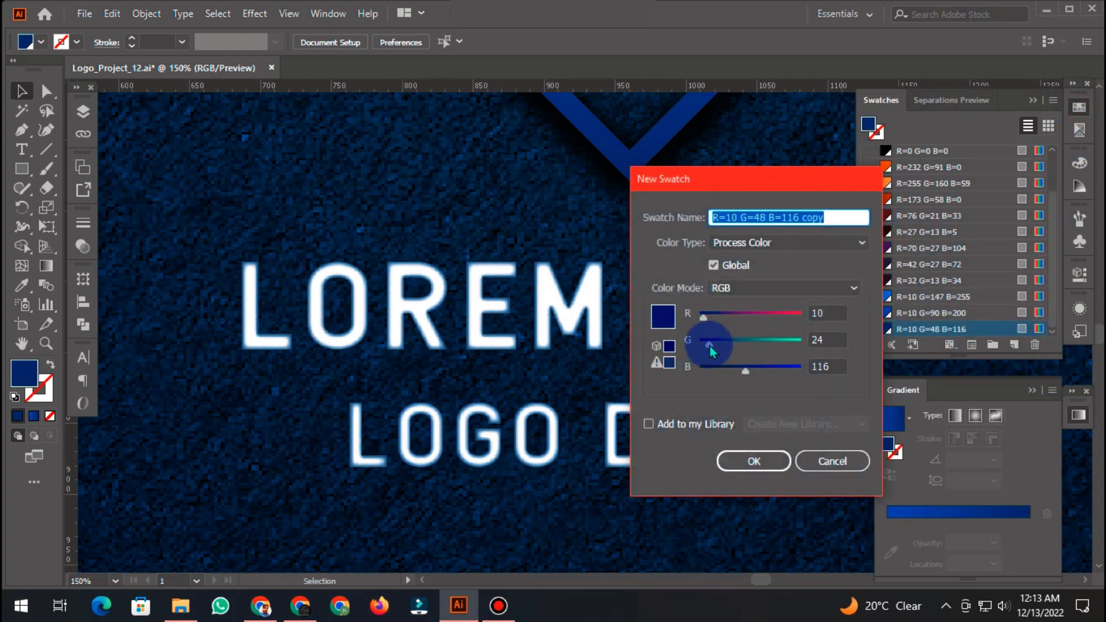
drag(745, 371, 712, 346)
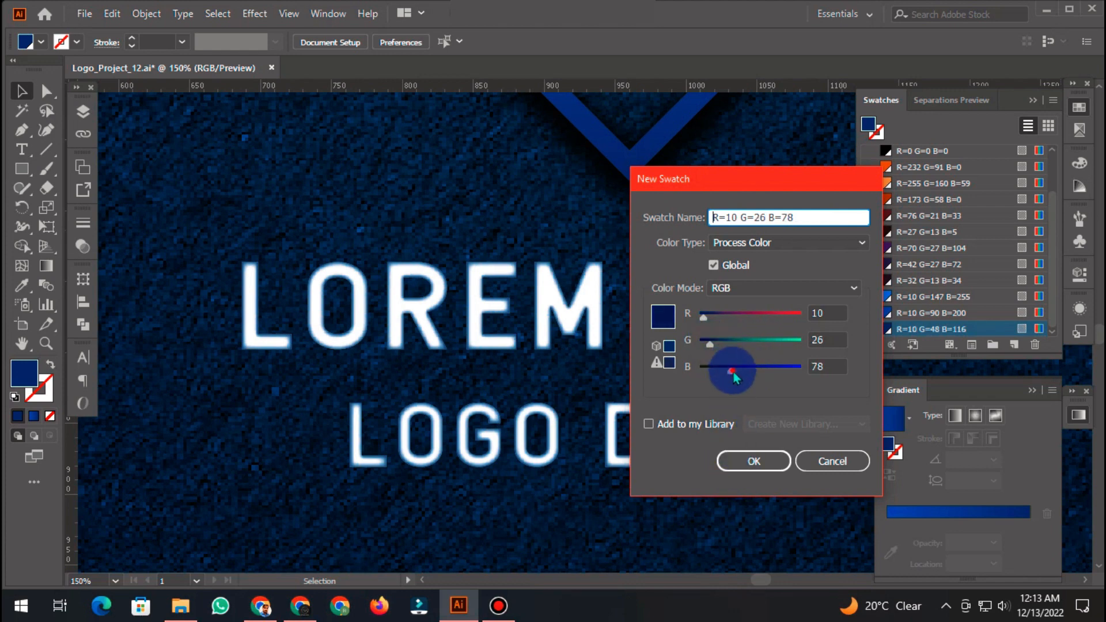
click(749, 461)
Step: Change the Inner Glow colour of both outlined text groups to the R=10 G=26 B=64 swatch
click(593, 301)
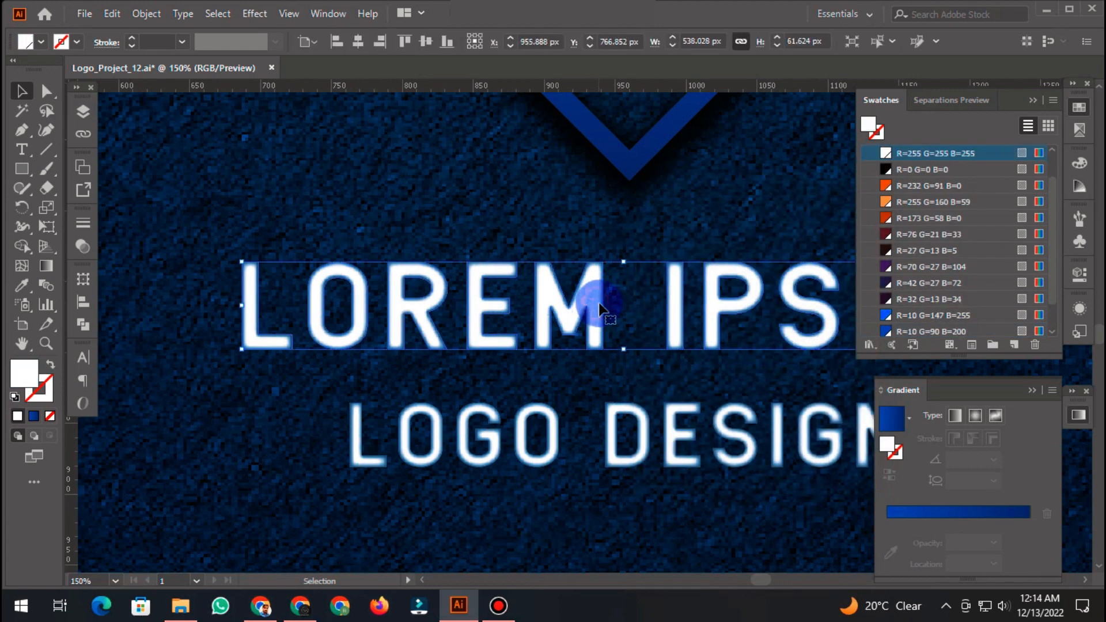
shift+click(605, 419)
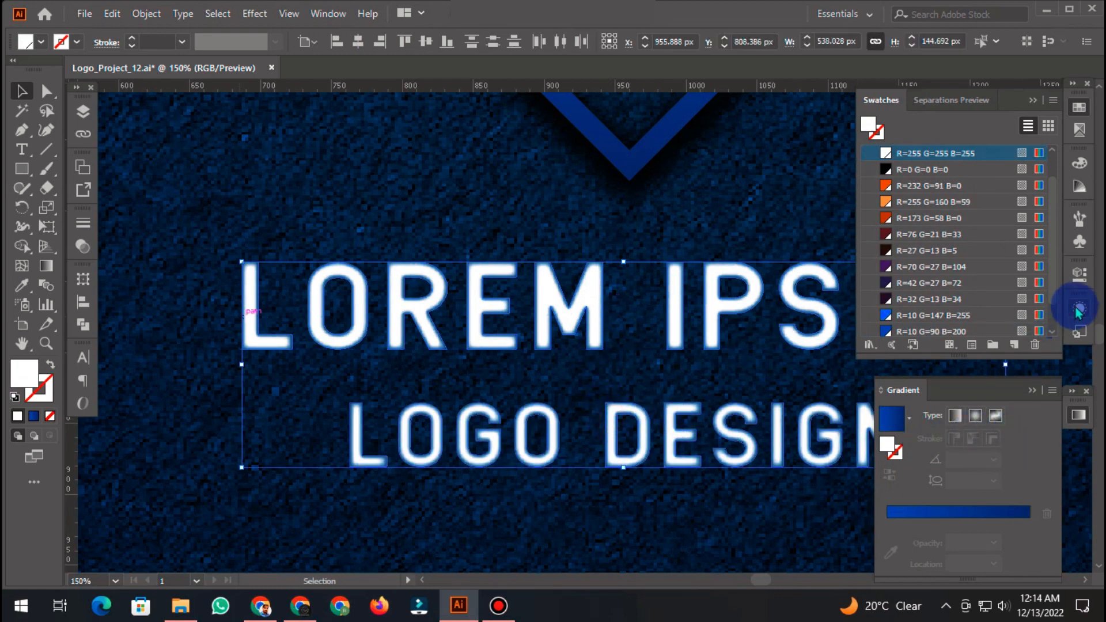
click(1079, 309)
click(940, 369)
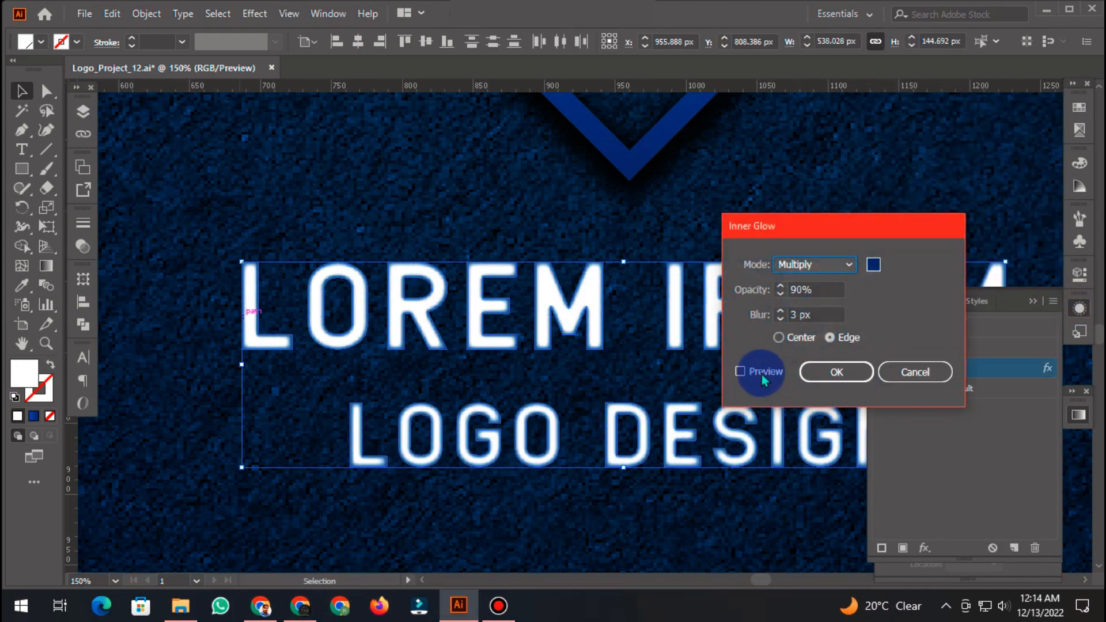
click(741, 371)
click(874, 265)
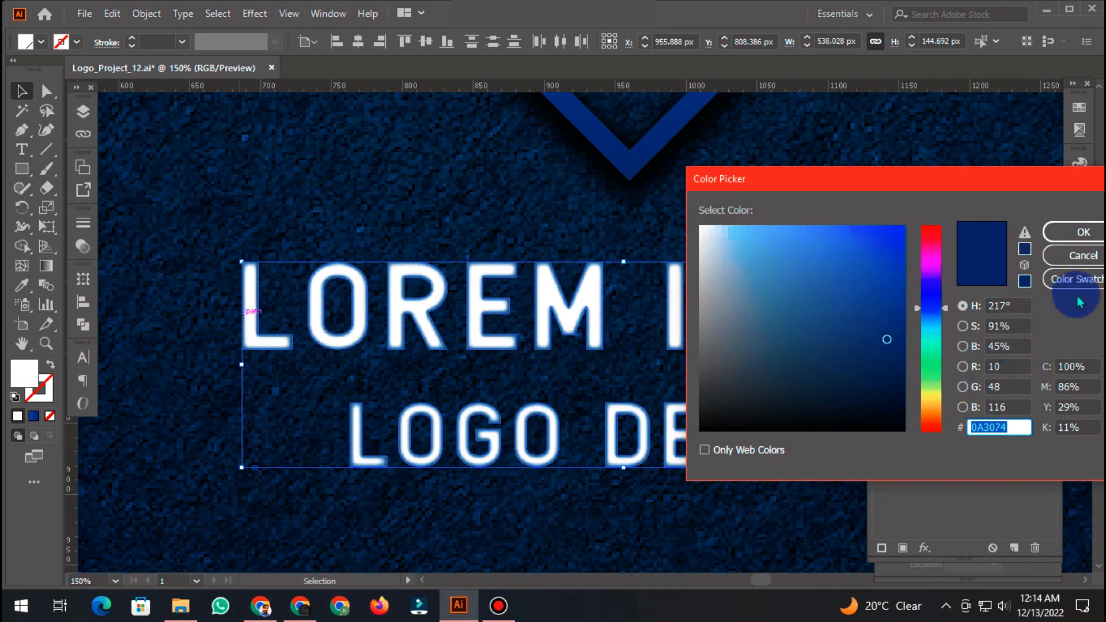
click(1075, 279)
click(756, 424)
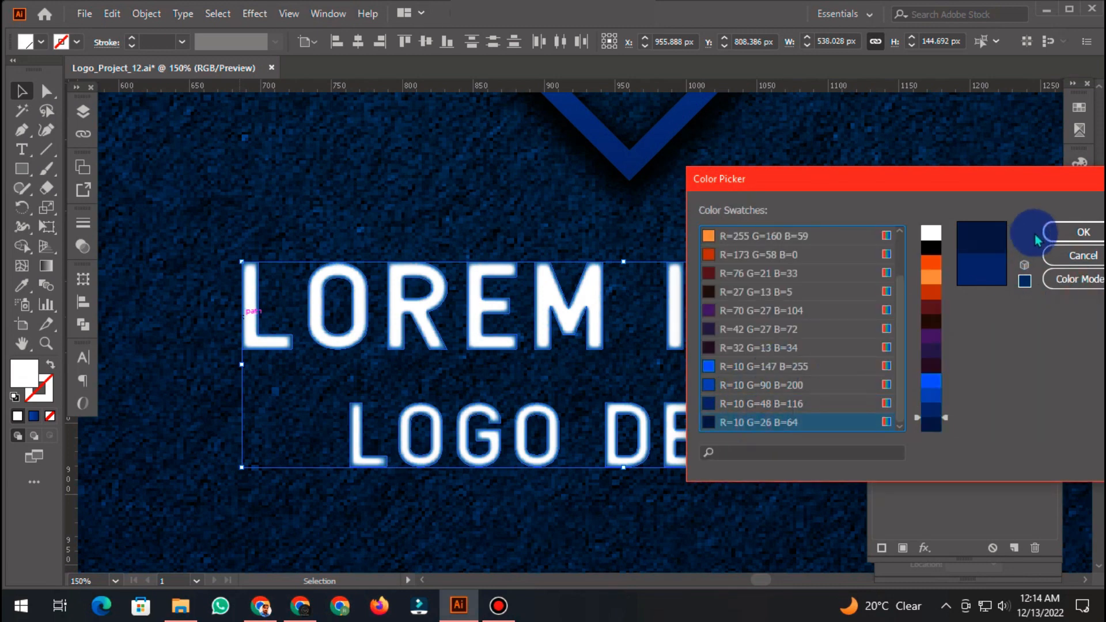
click(1056, 232)
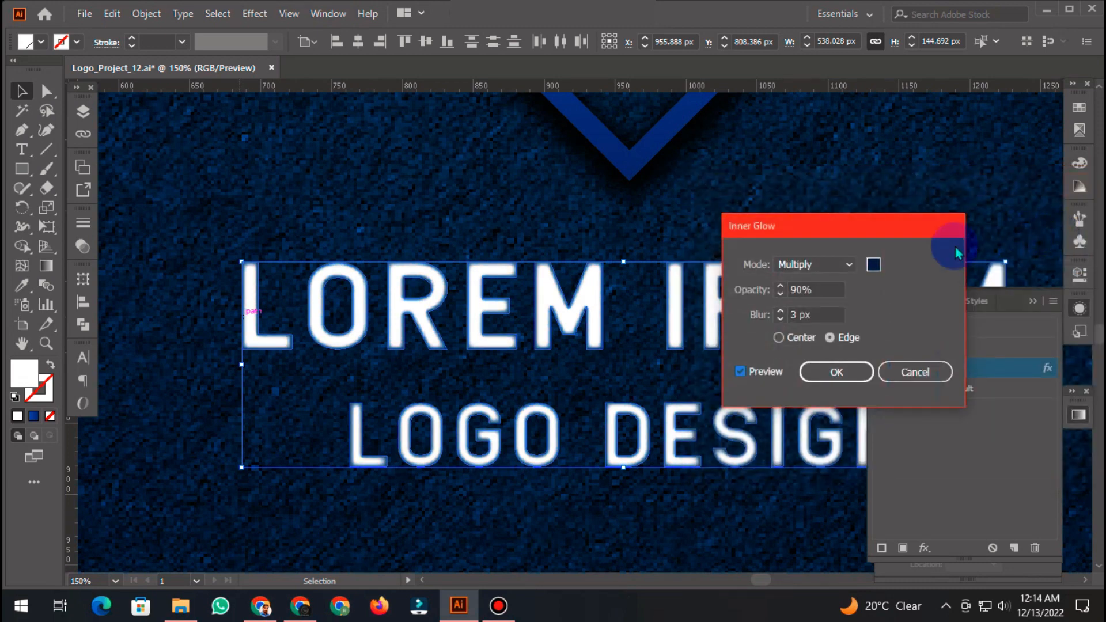
click(837, 373)
scroll(380, 369, down, 4)
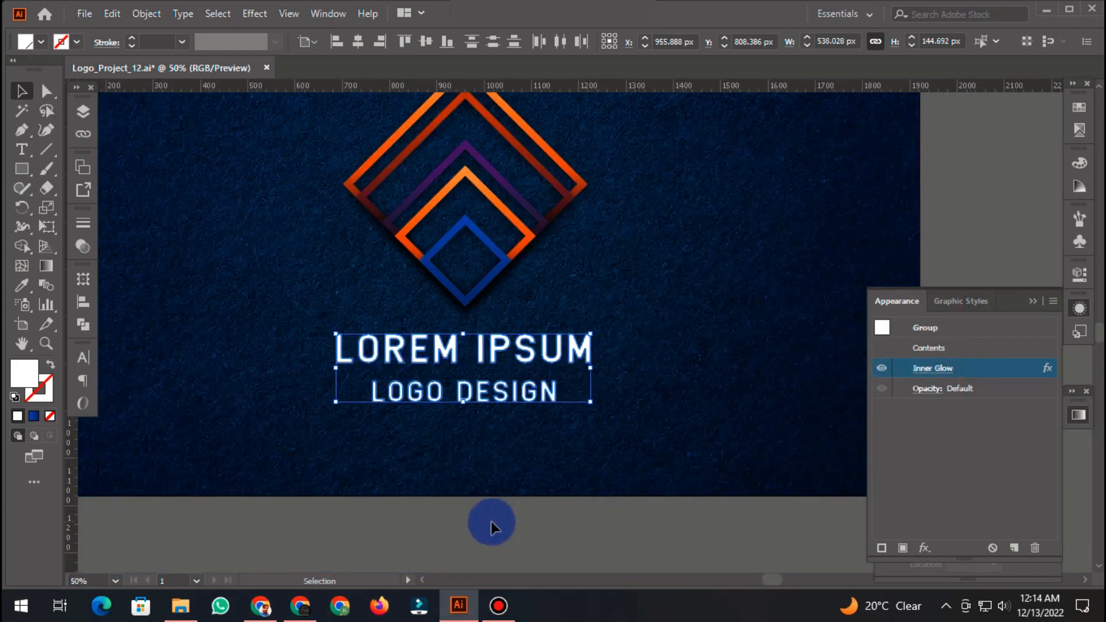
Step: Give both outlined text groups a stroke in the R=10 G=147 B=255 swatch
click(449, 523)
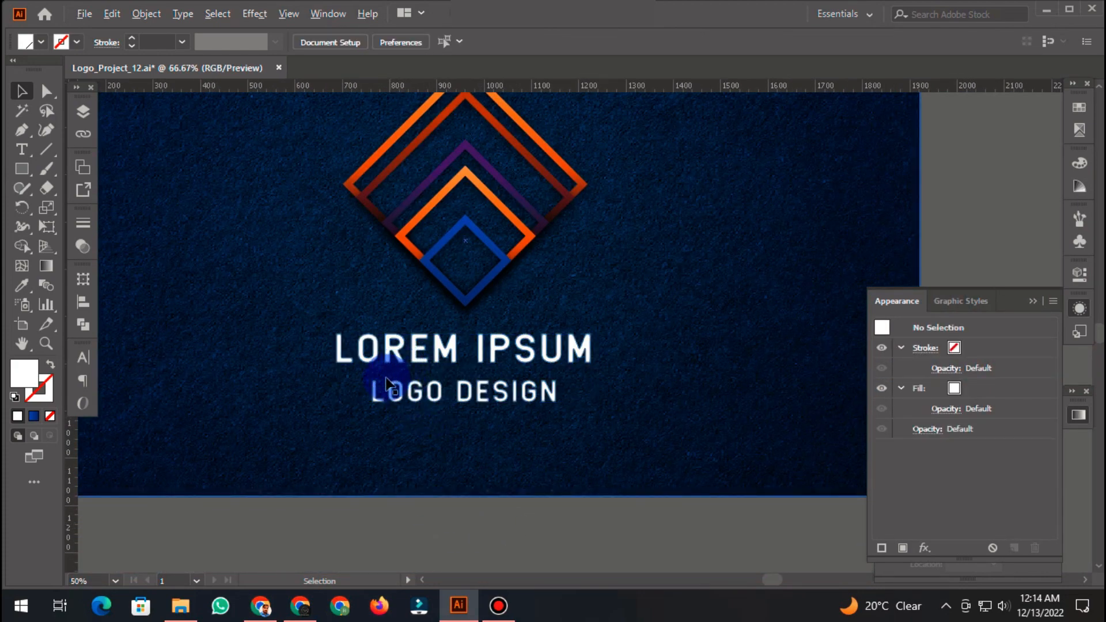
scroll(387, 384, up, 1)
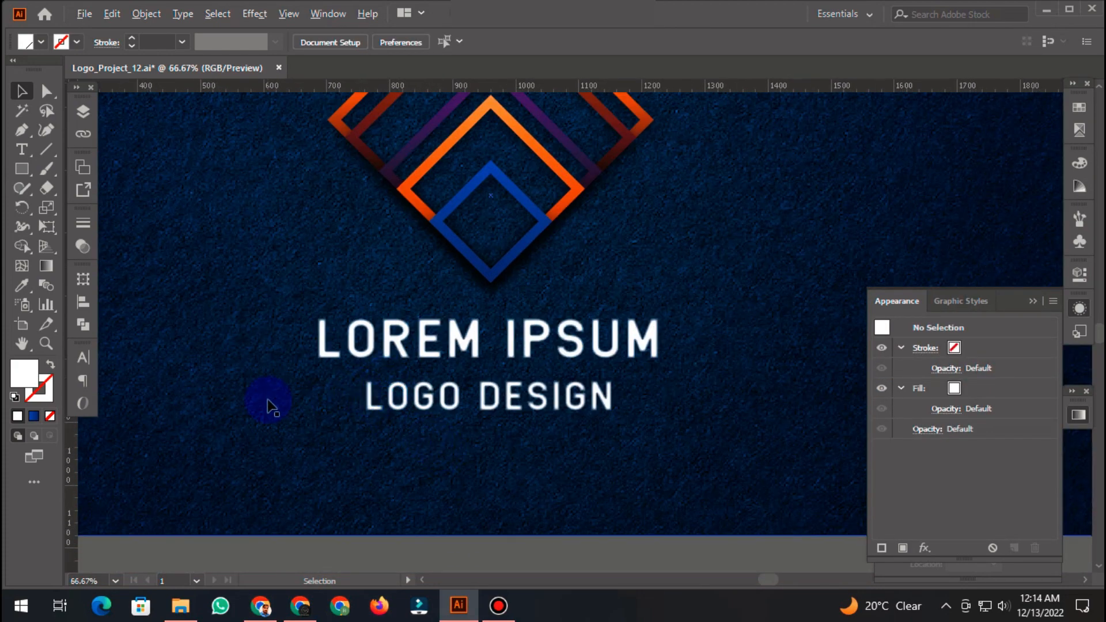
scroll(315, 370, up, 2)
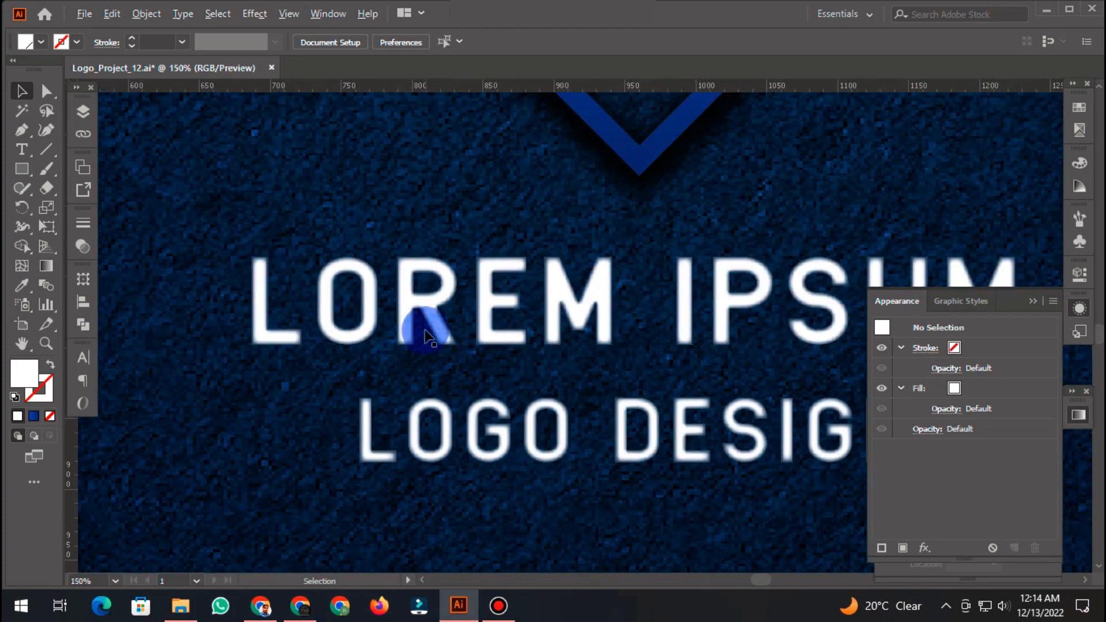
click(431, 315)
scroll(365, 415, up, 1)
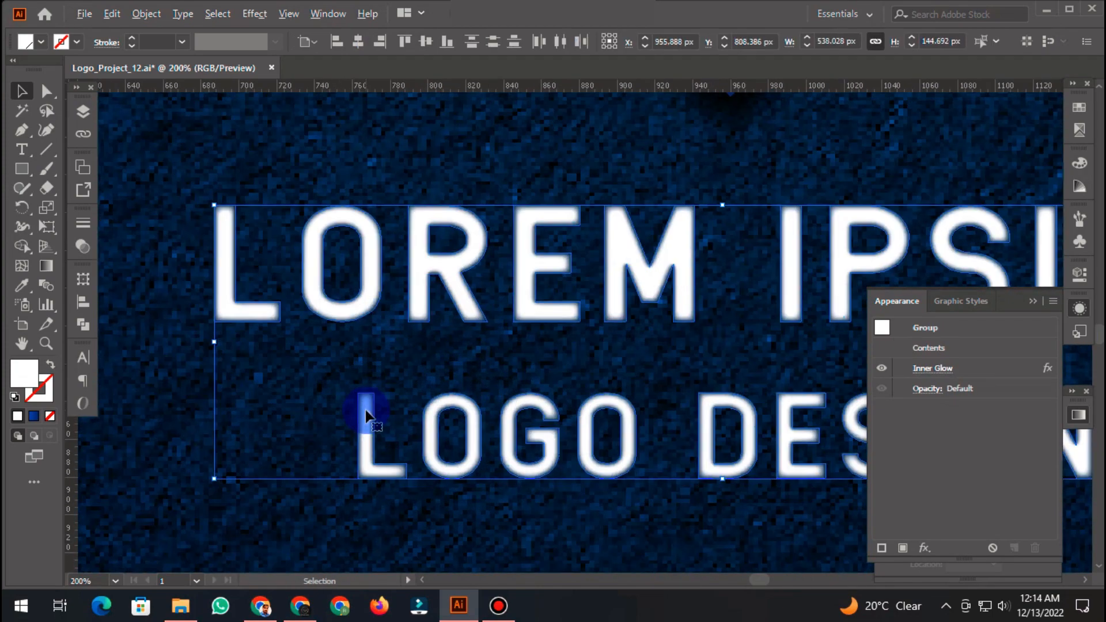
click(34, 416)
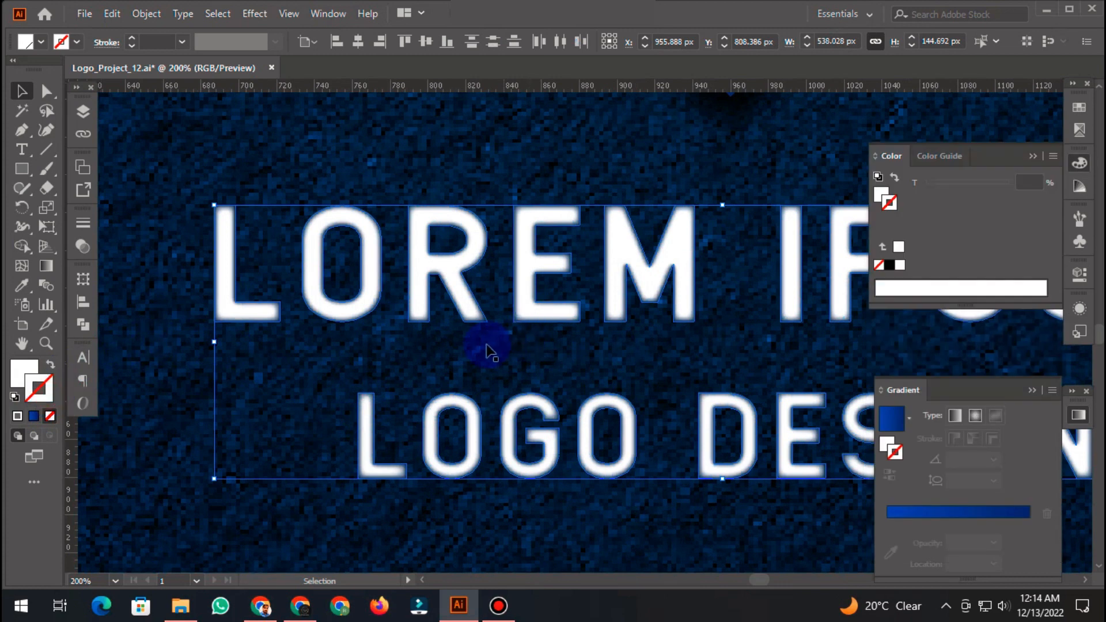
click(1080, 107)
scroll(948, 282, down, 3)
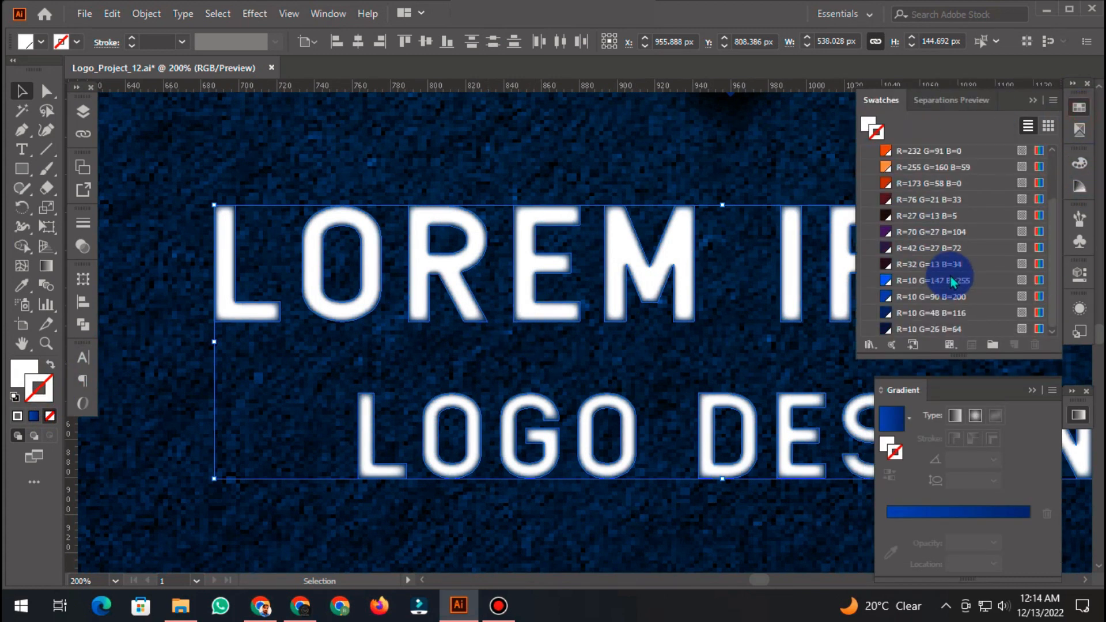
click(996, 282)
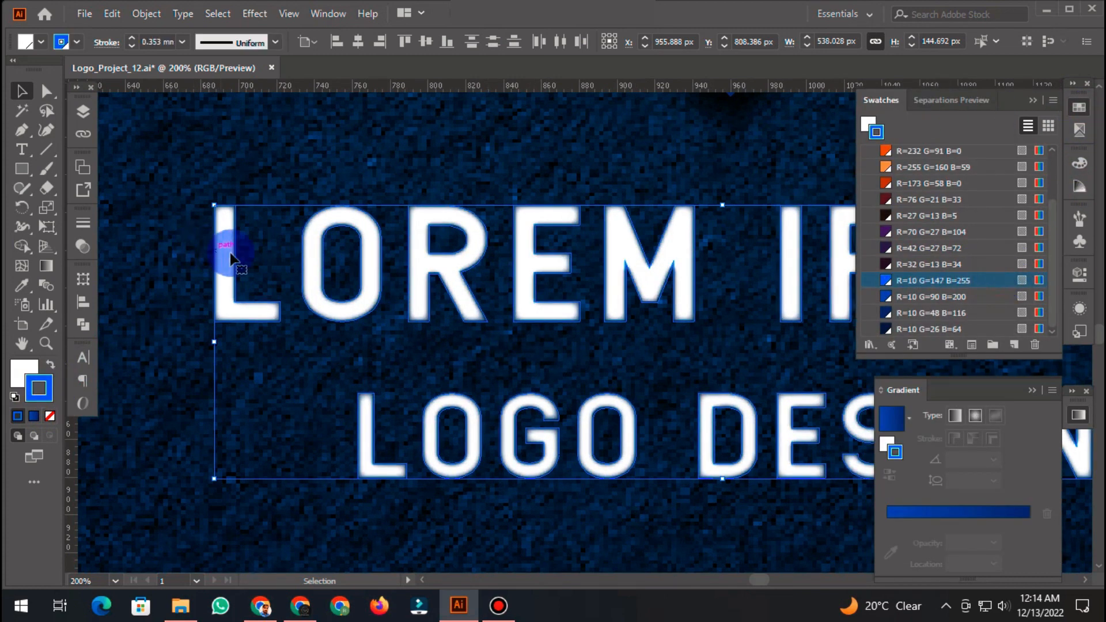
scroll(162, 262, up, 2)
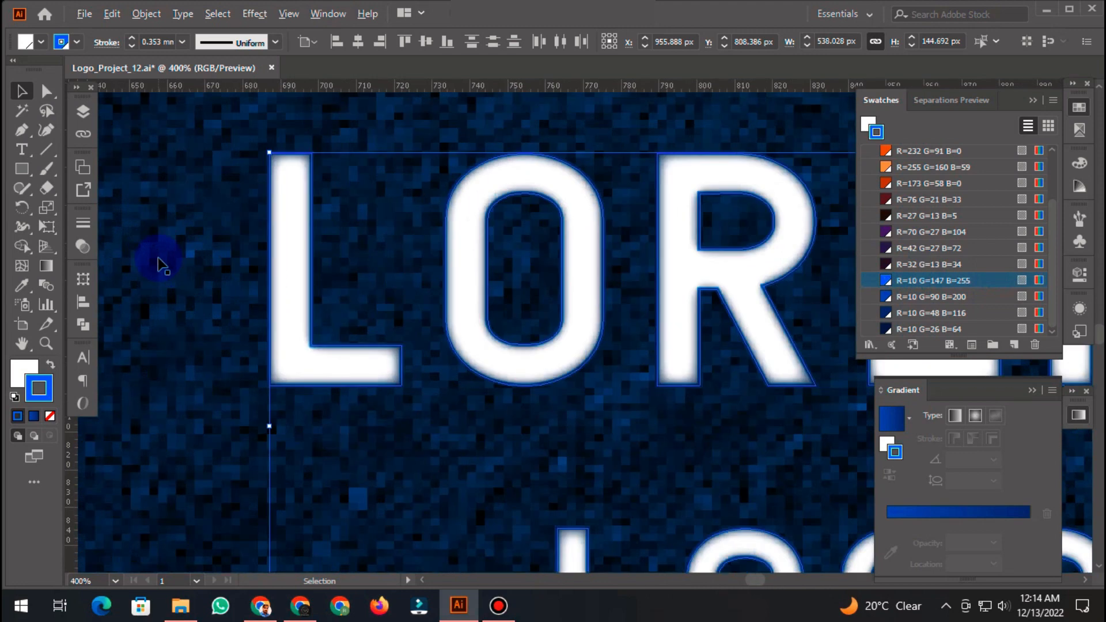
scroll(162, 265, down, 3)
scroll(176, 274, down, 1)
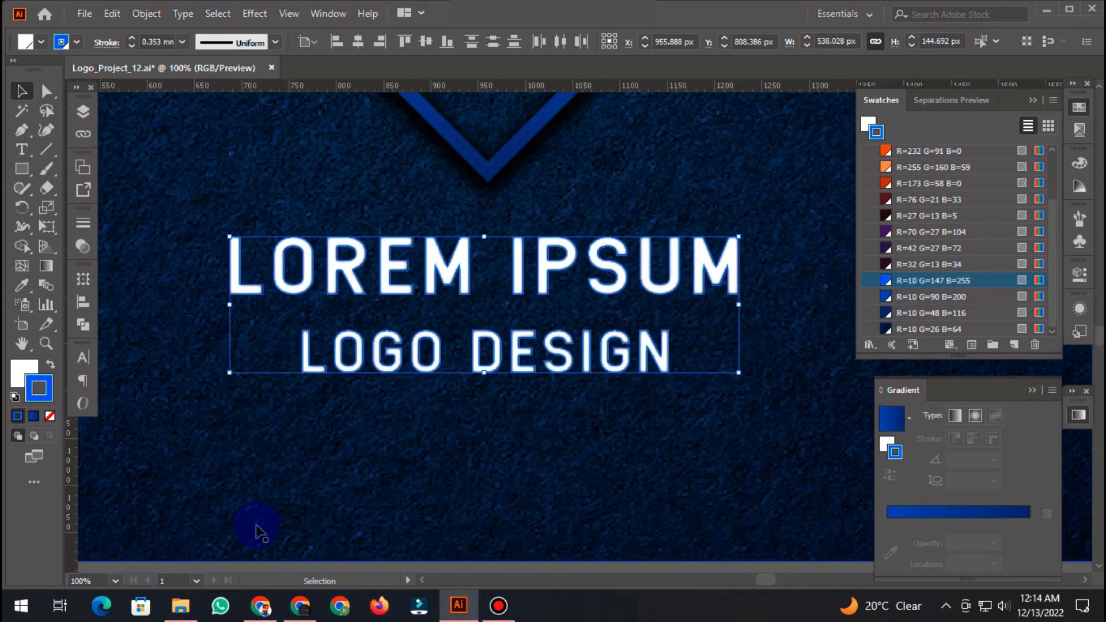
click(278, 475)
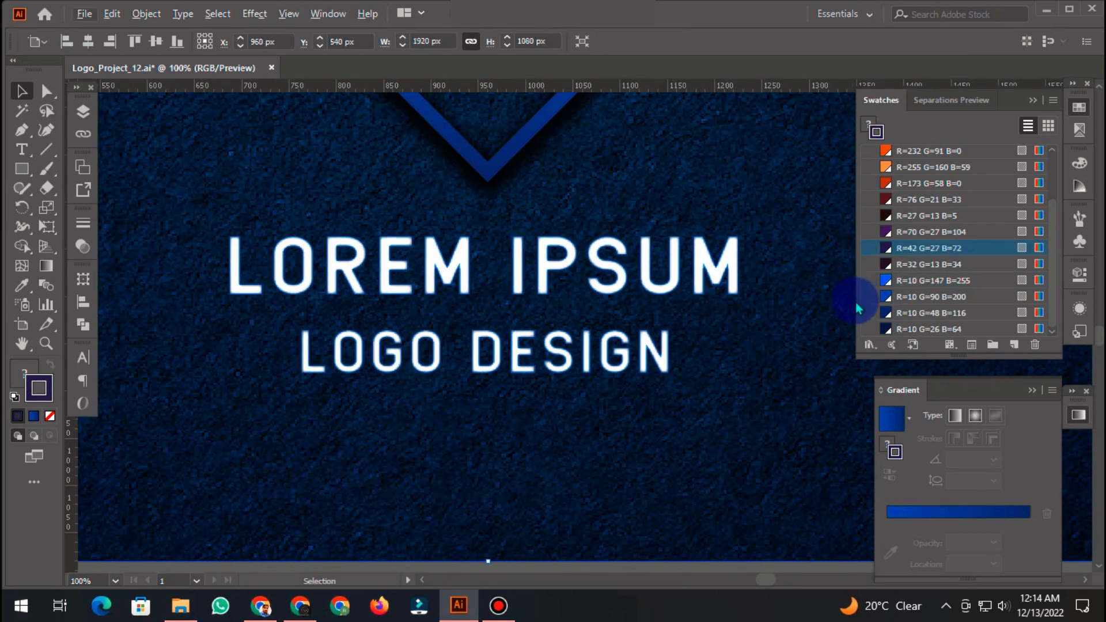
Step: Set the stroke weight of both the LOREM IPSUM and LOGO DESIGN groups to 0.75 mm
scroll(769, 248, up, 2)
scroll(769, 254, up, 1)
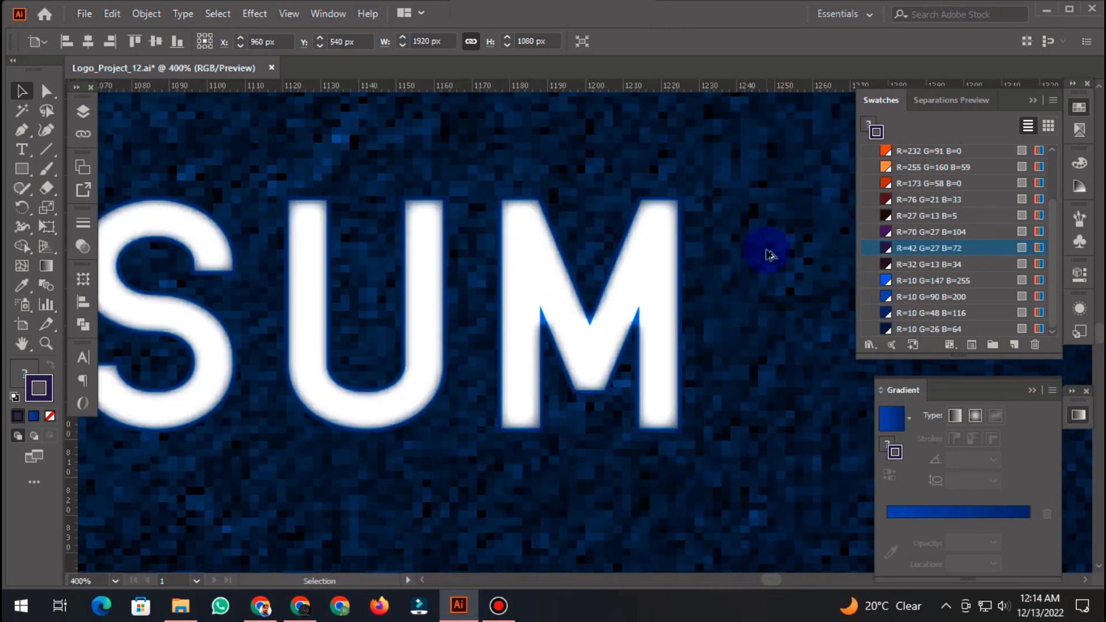
click(656, 262)
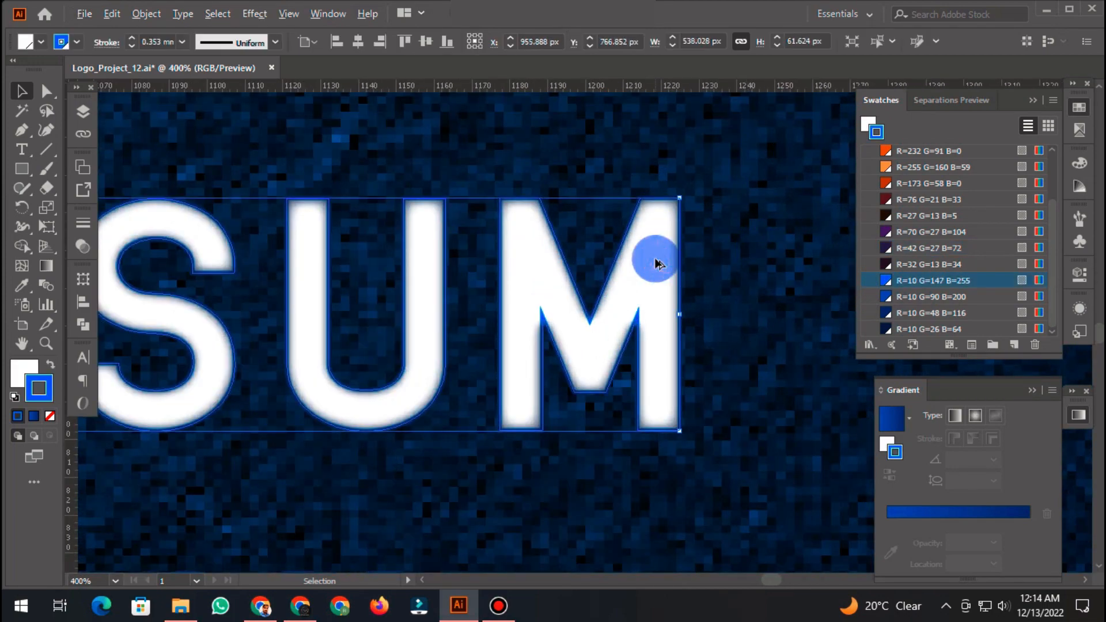
scroll(651, 256, down, 2)
shift+click(519, 445)
scroll(651, 433, up, 3)
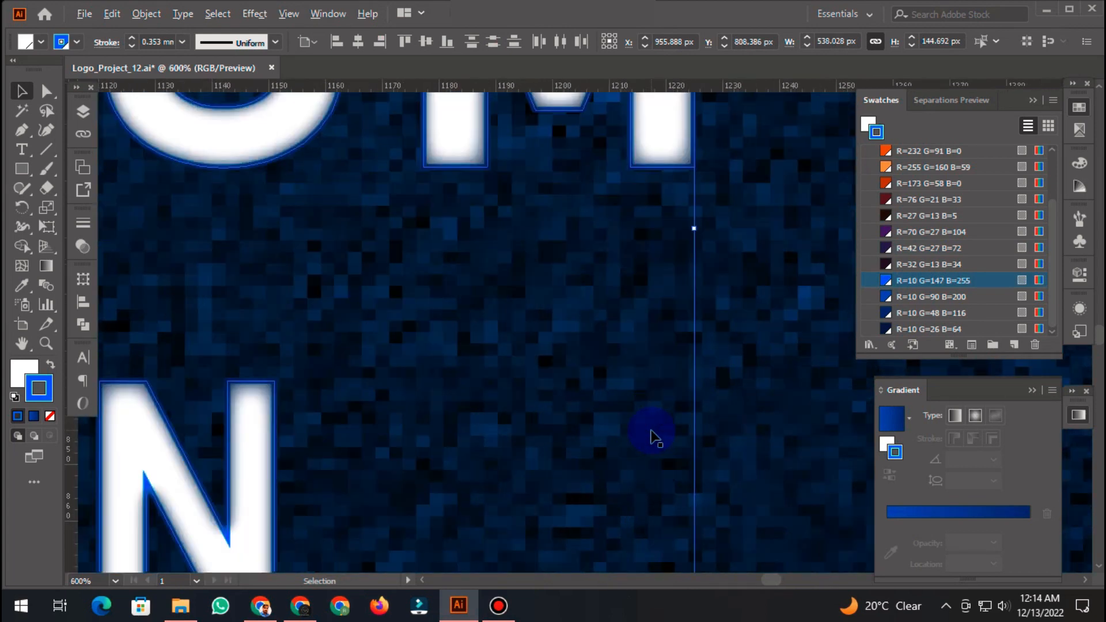
click(983, 280)
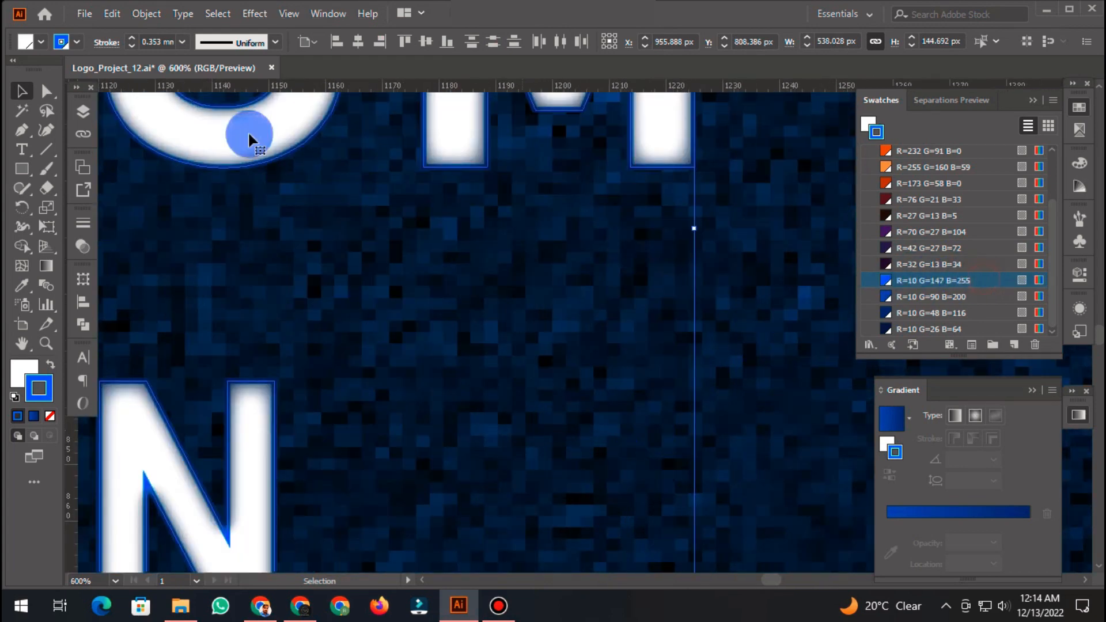
click(183, 42)
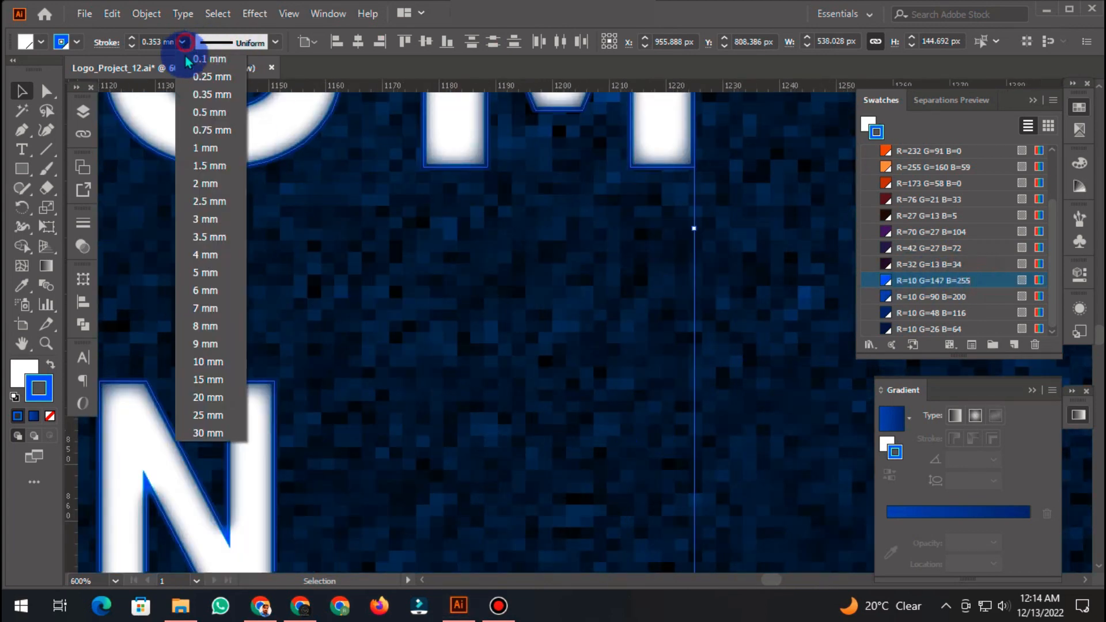
click(206, 130)
Step: Align the text stroke to the outside of the letter outlines
click(83, 223)
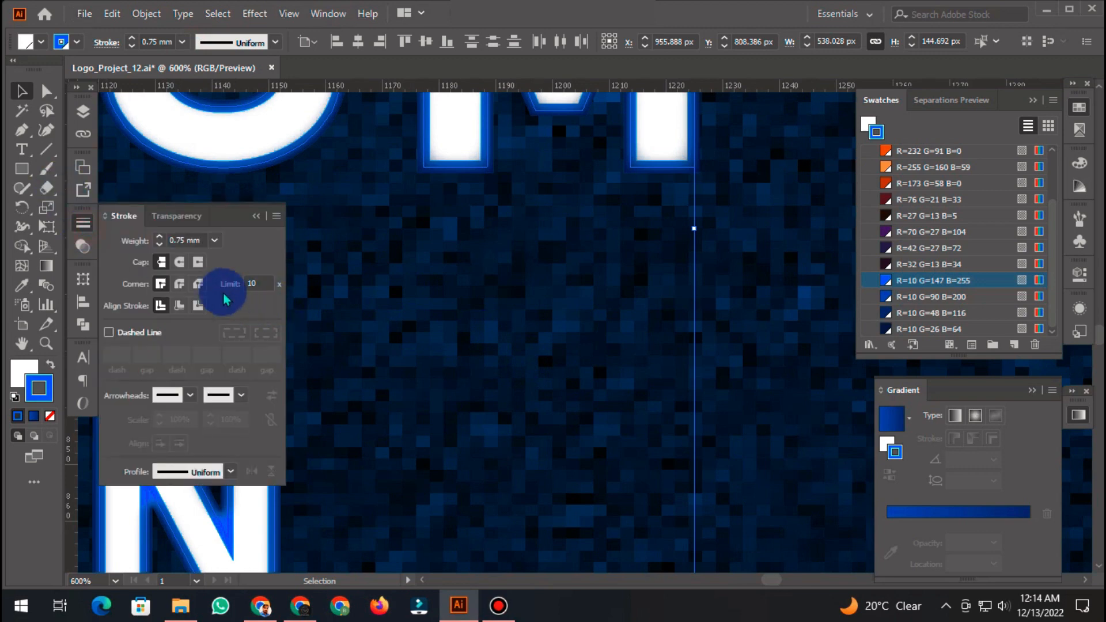
click(180, 306)
click(198, 305)
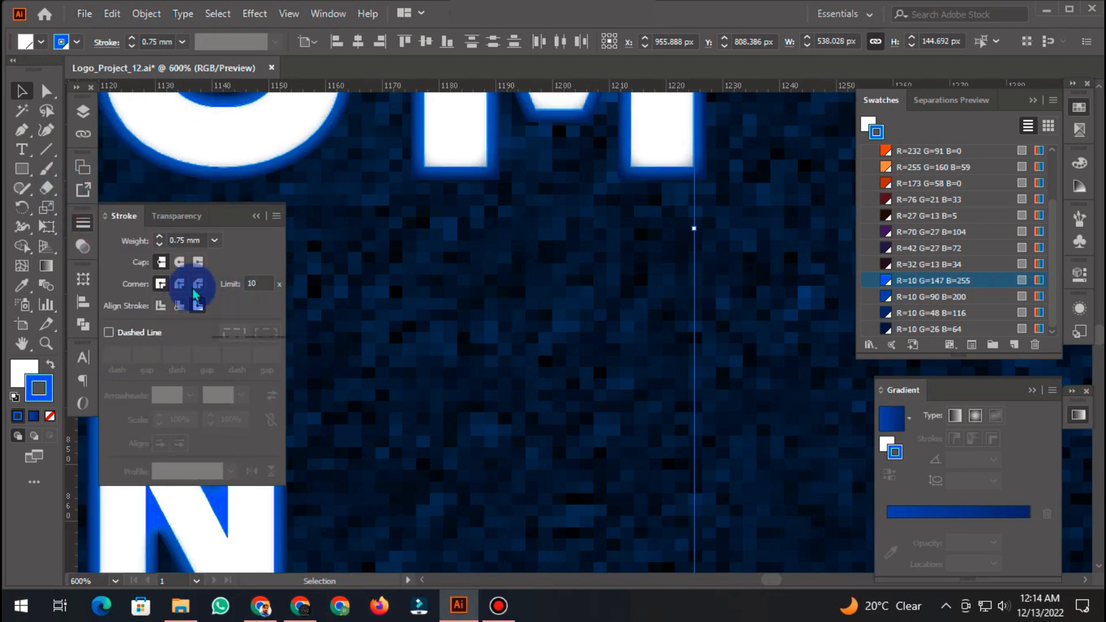
click(83, 223)
Step: Undo the stroke alignment changes and remove the stroke from both text groups
scroll(642, 367, down, 2)
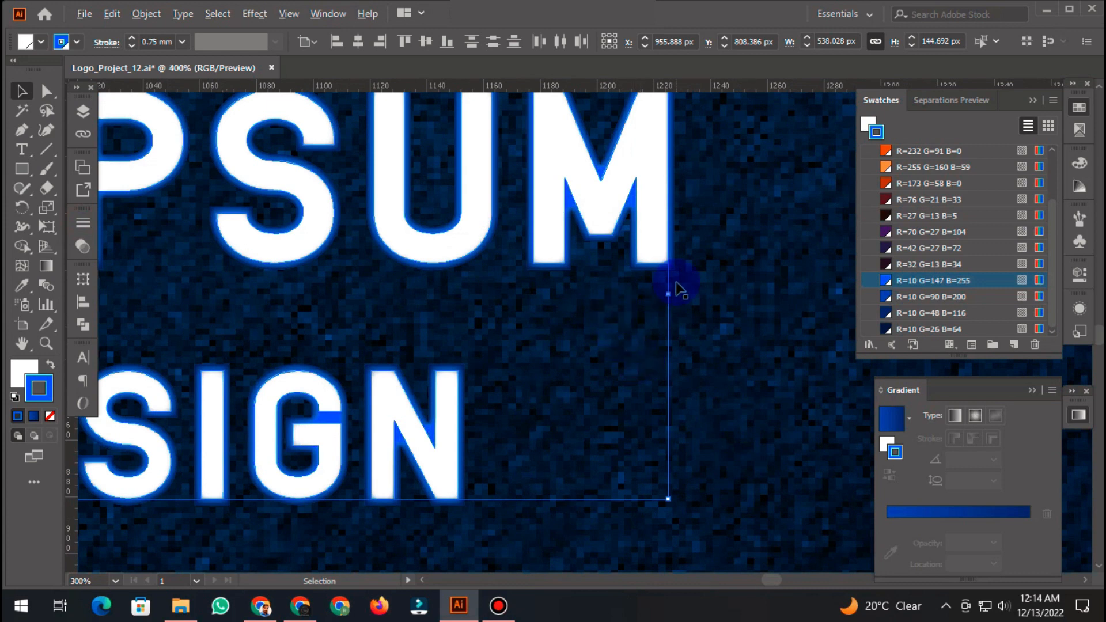
scroll(677, 283, up, 2)
key(ctrl+z)
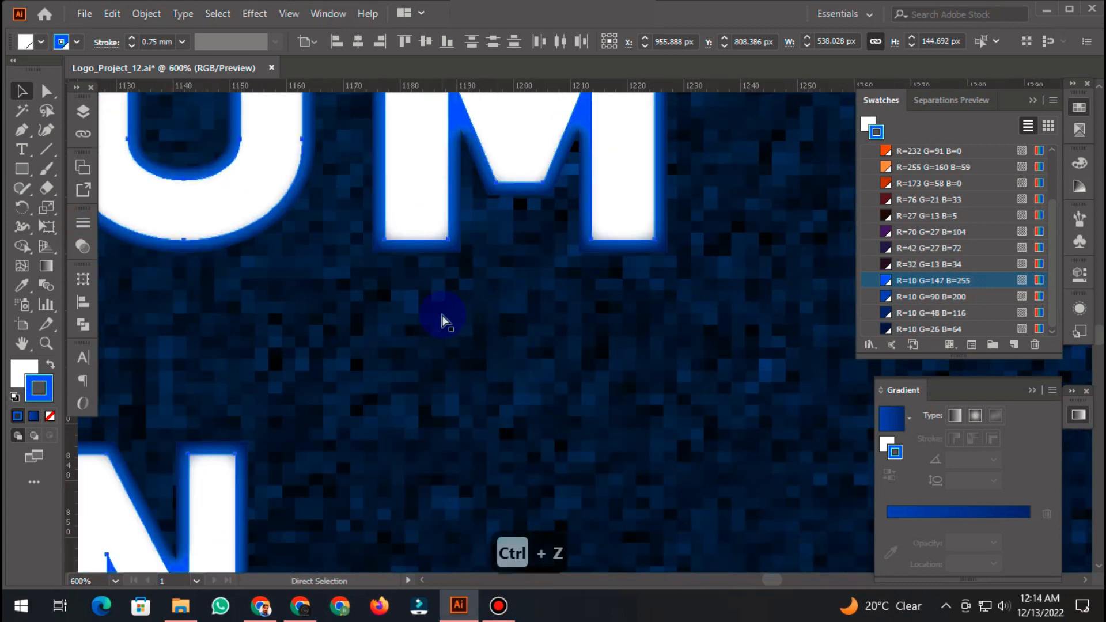
key(ctrl+z)
key(ctrl+z)
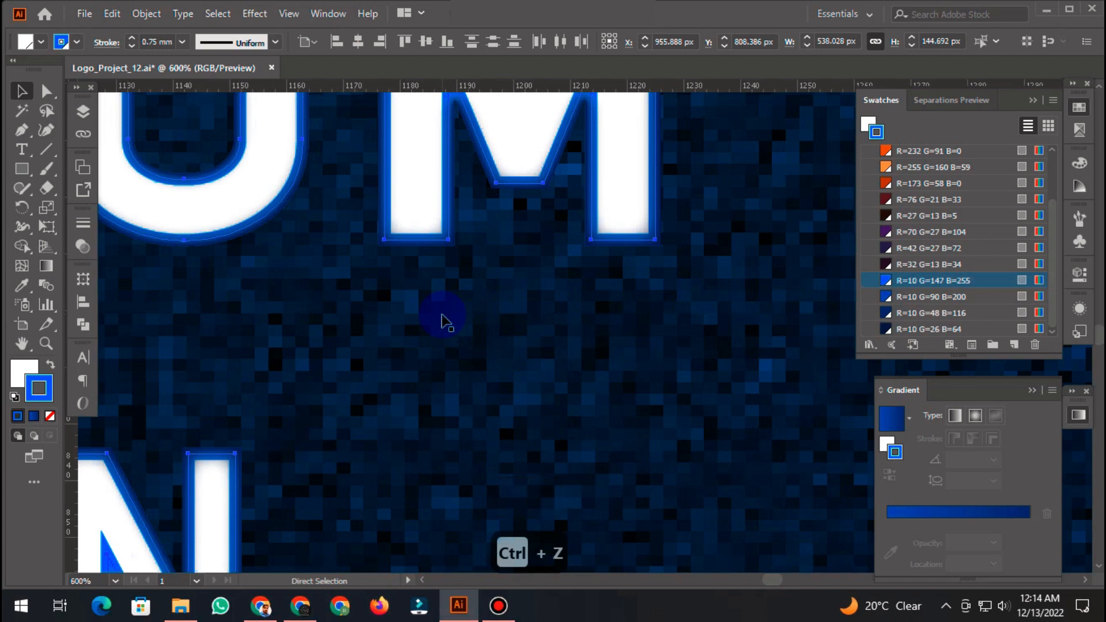
click(50, 416)
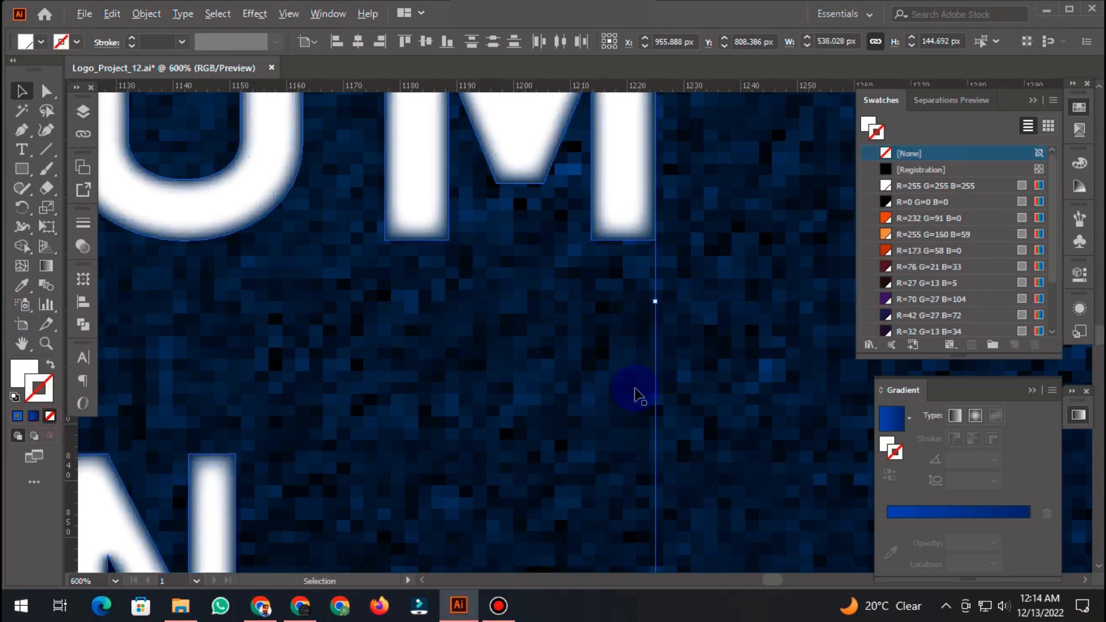
Step: Copy both outlined text groups and paste the duplicate directly in front of the originals
scroll(641, 392, down, 3)
right_click(591, 295)
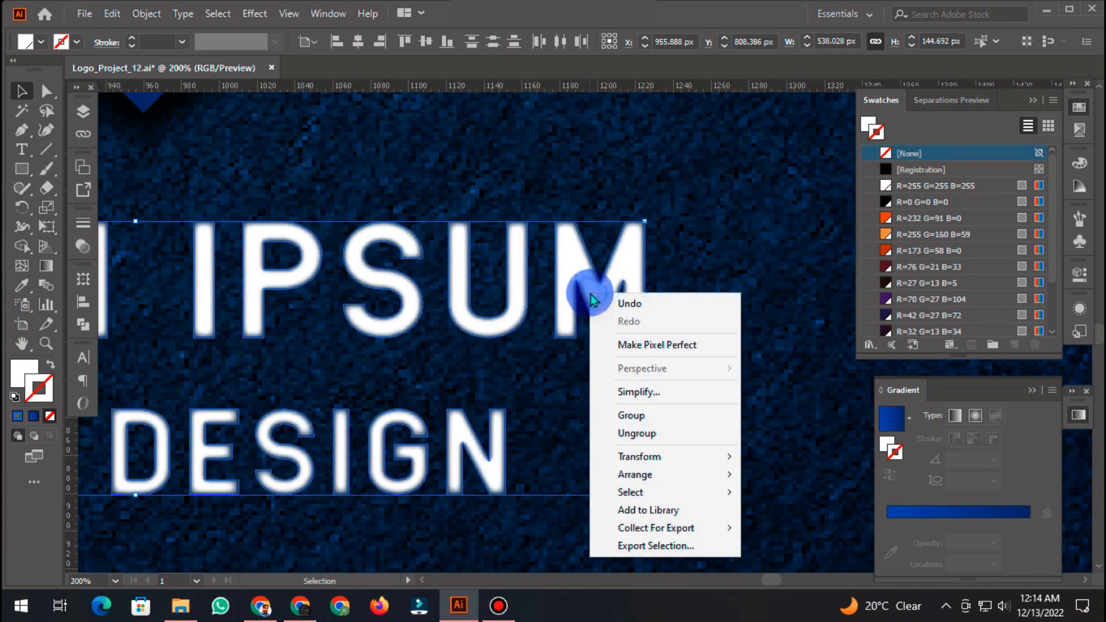
click(641, 262)
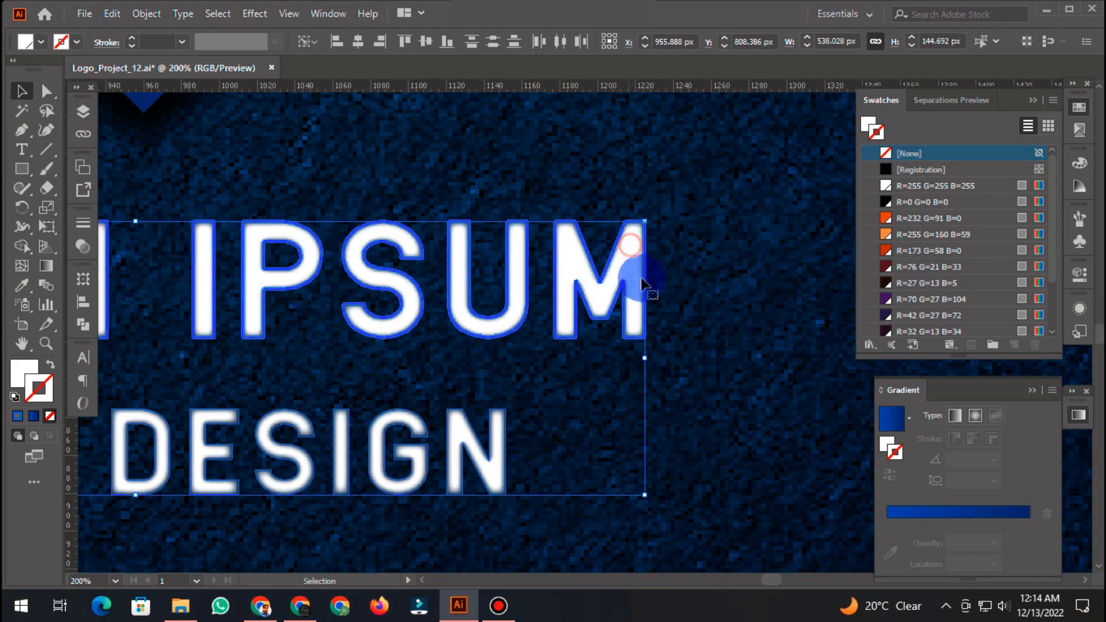
click(112, 13)
click(158, 92)
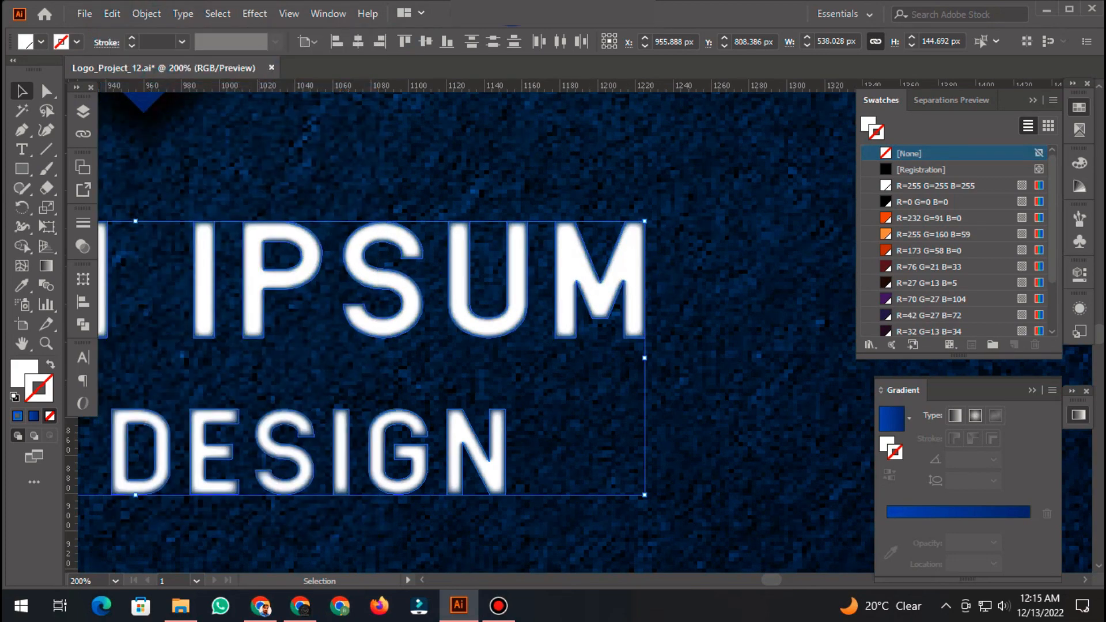
click(111, 13)
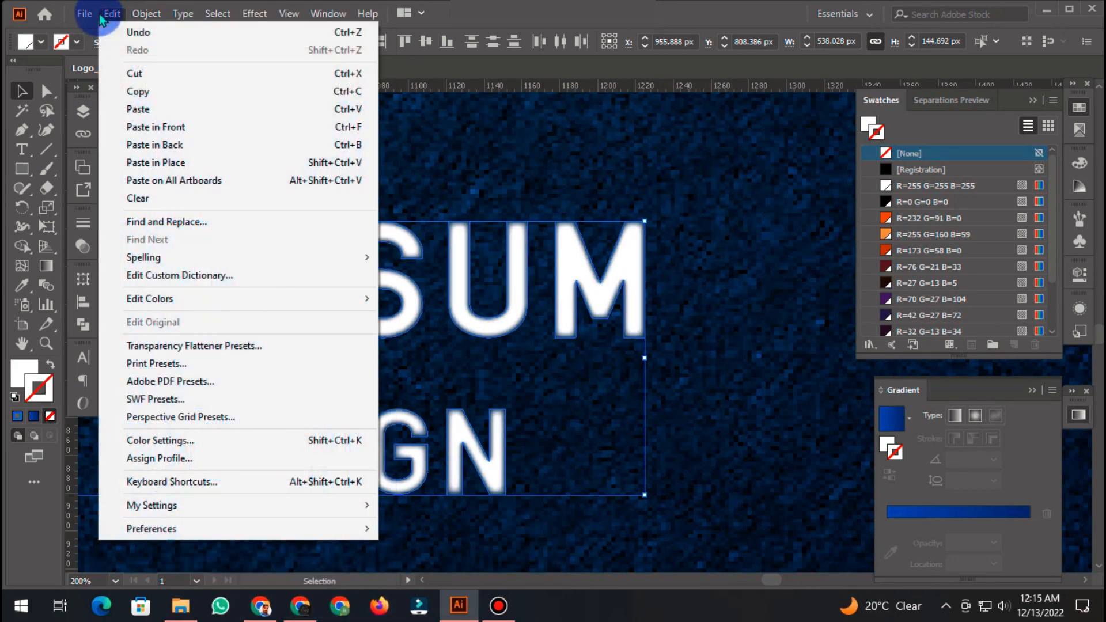
click(174, 129)
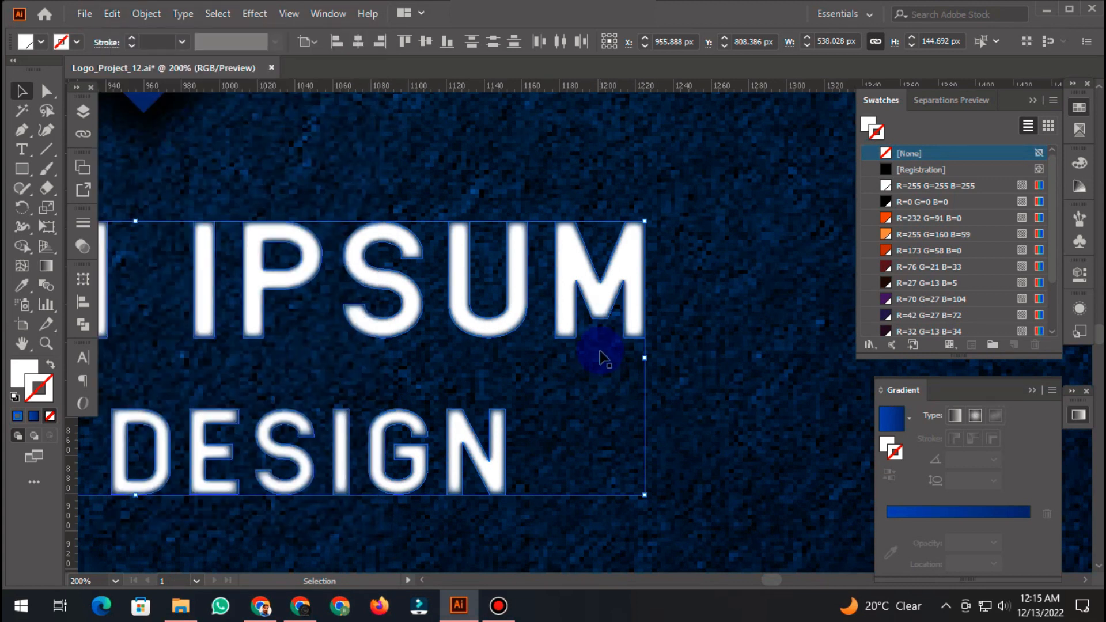
Step: Delete the Inner Glow effect from the front text copy and swap its colours to a white stroke with no fill
click(1081, 311)
click(1001, 370)
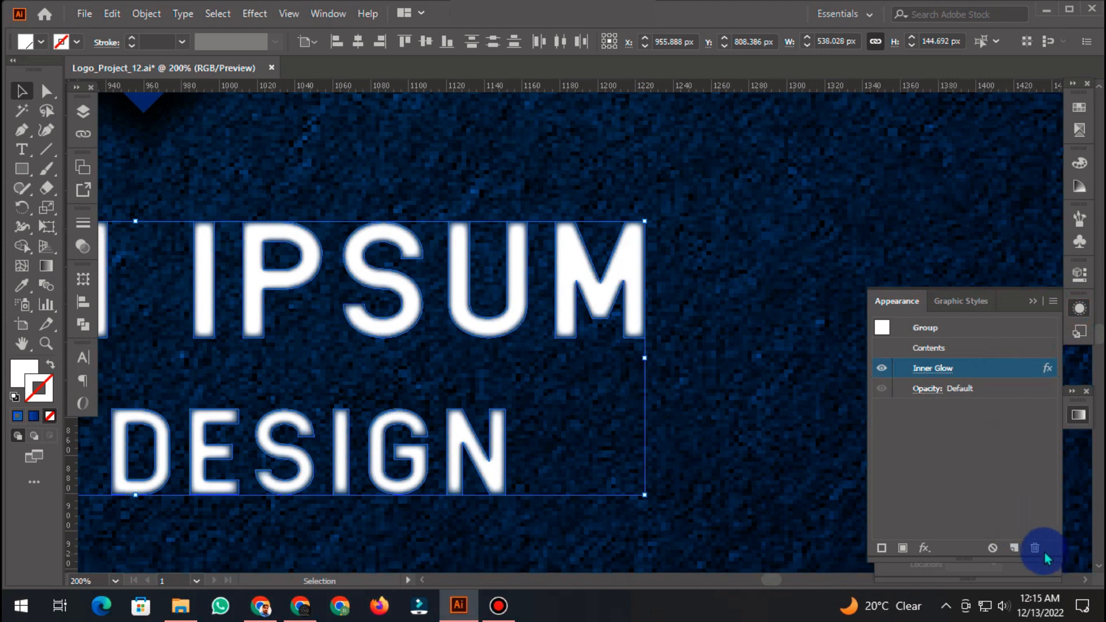
click(1036, 548)
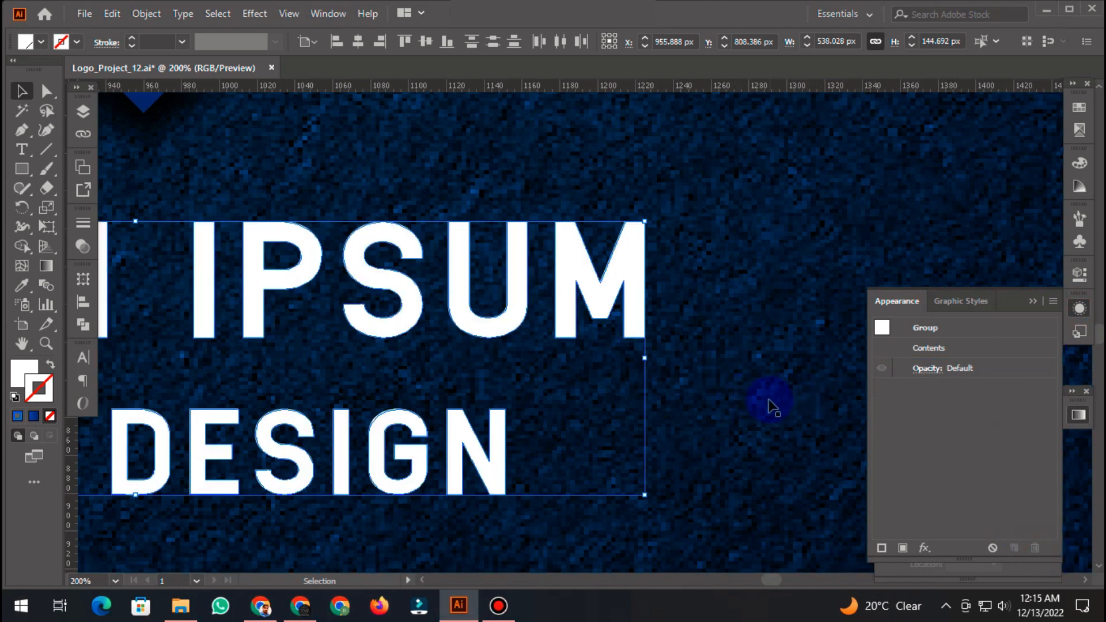
click(51, 365)
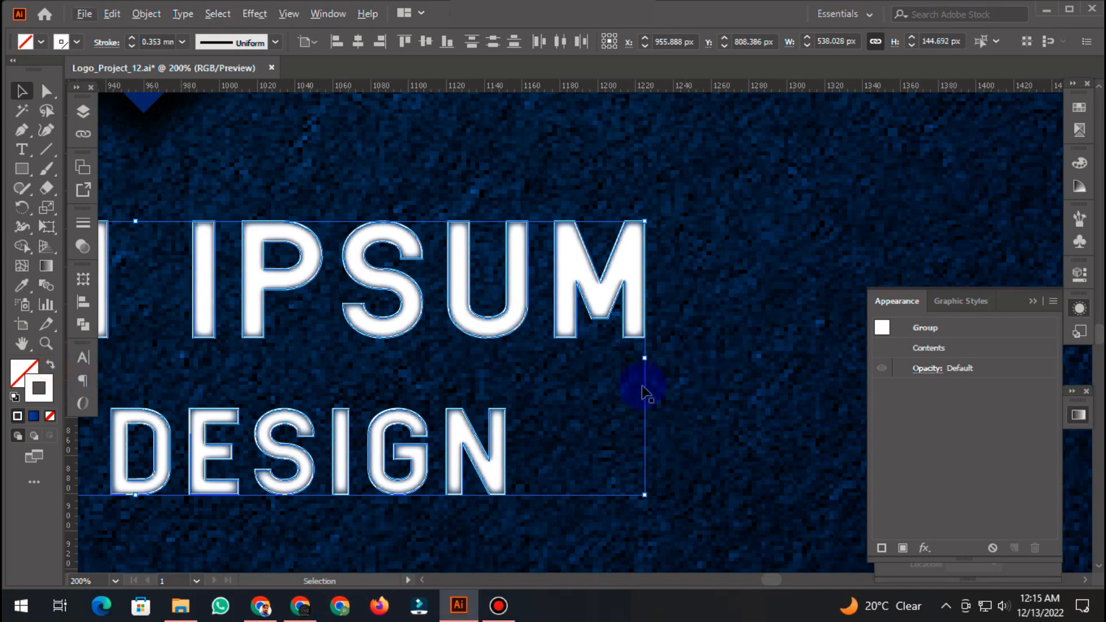
Step: Group the two stroked text outlines together and deselect them
key(ctrl+minus)
key(ctrl+minus)
key(ctrl+minus)
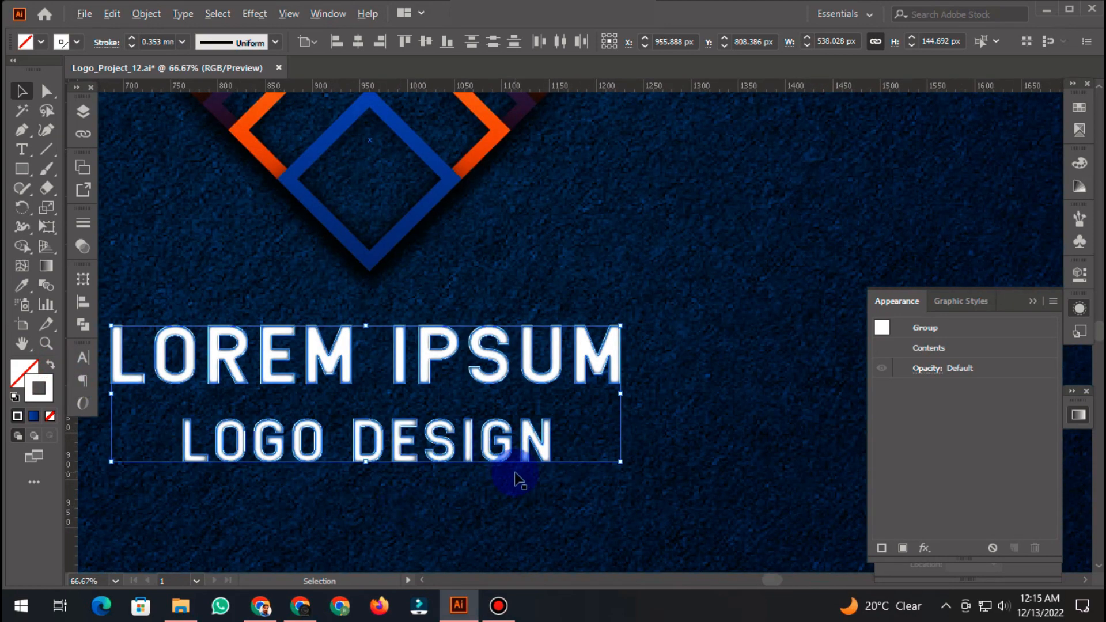
scroll(522, 512, up, 1)
right_click(527, 516)
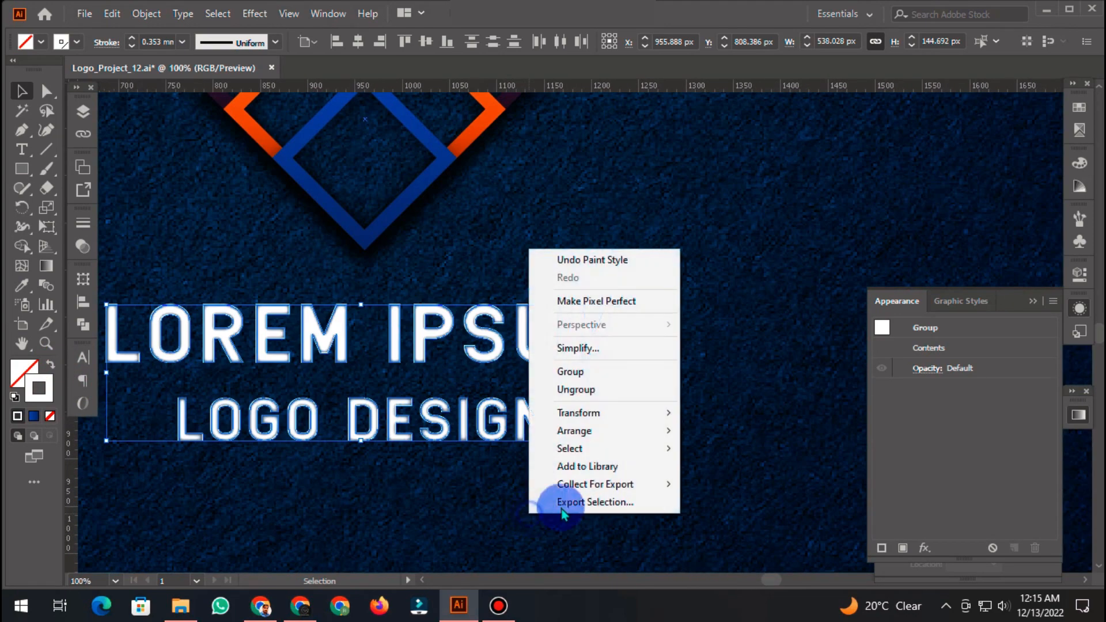
click(598, 371)
click(681, 457)
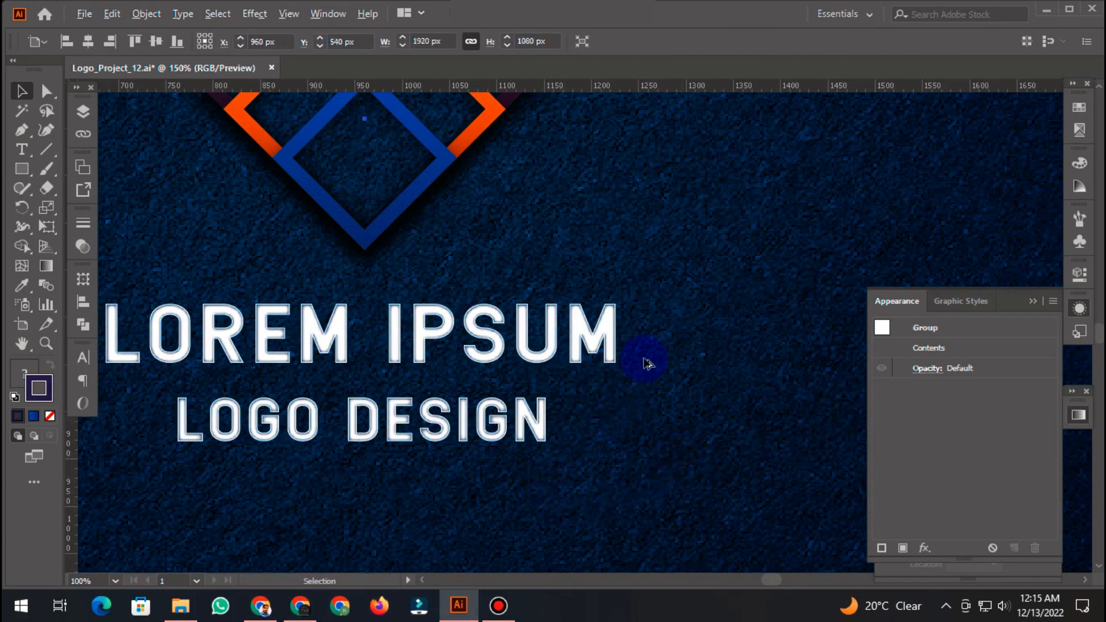
Step: Recolour the stroke of the grouped text outlines with the R=10 G=147 B=255 swatch
scroll(646, 363, up, 3)
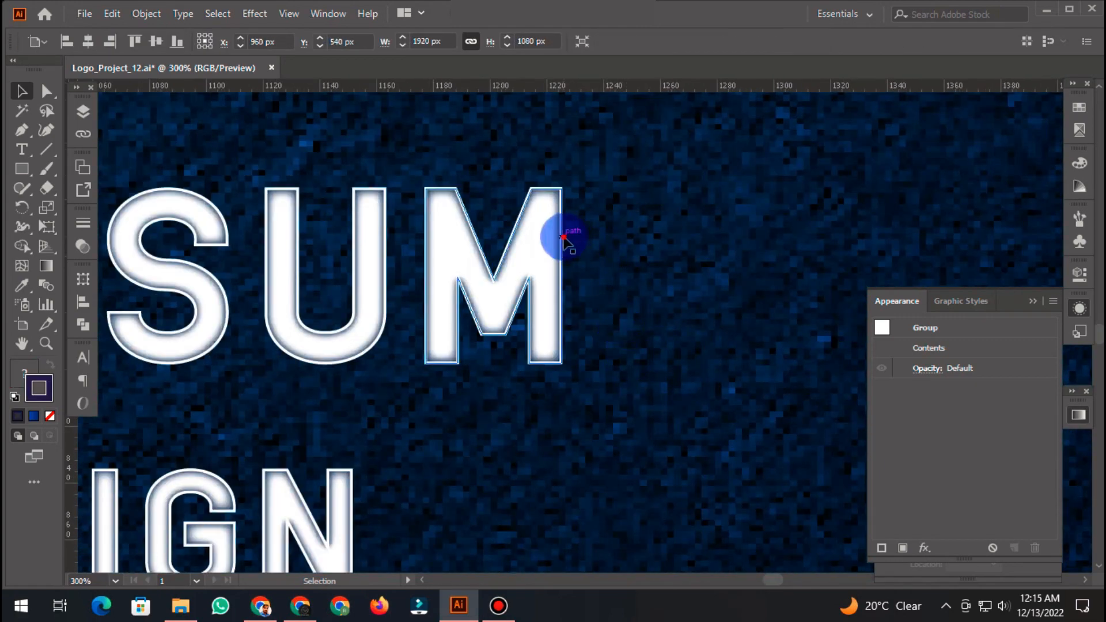
click(568, 242)
click(1080, 108)
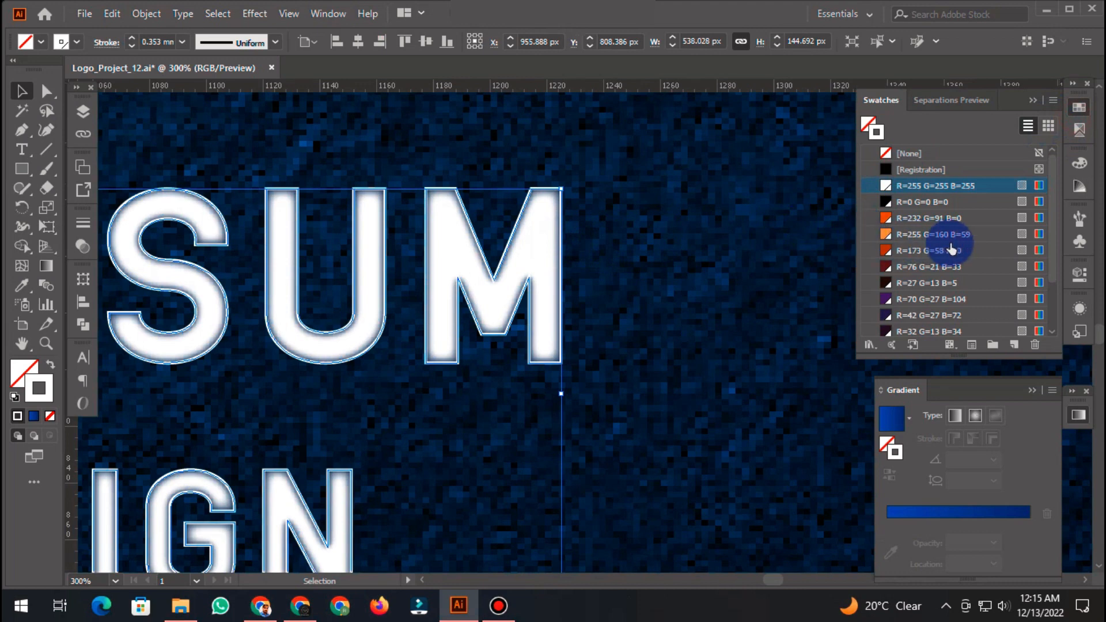
scroll(970, 285, down, 2)
click(980, 281)
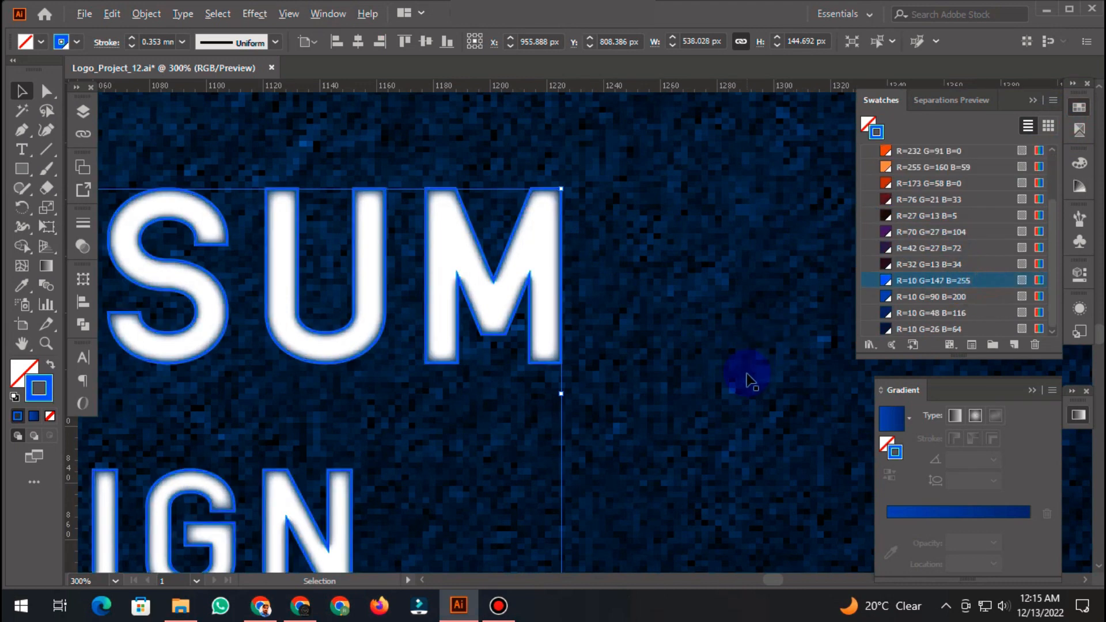
Step: Reduce the stroke tint of the grouped text outlines to 62% and deselect them
scroll(746, 377, down, 2)
click(1078, 168)
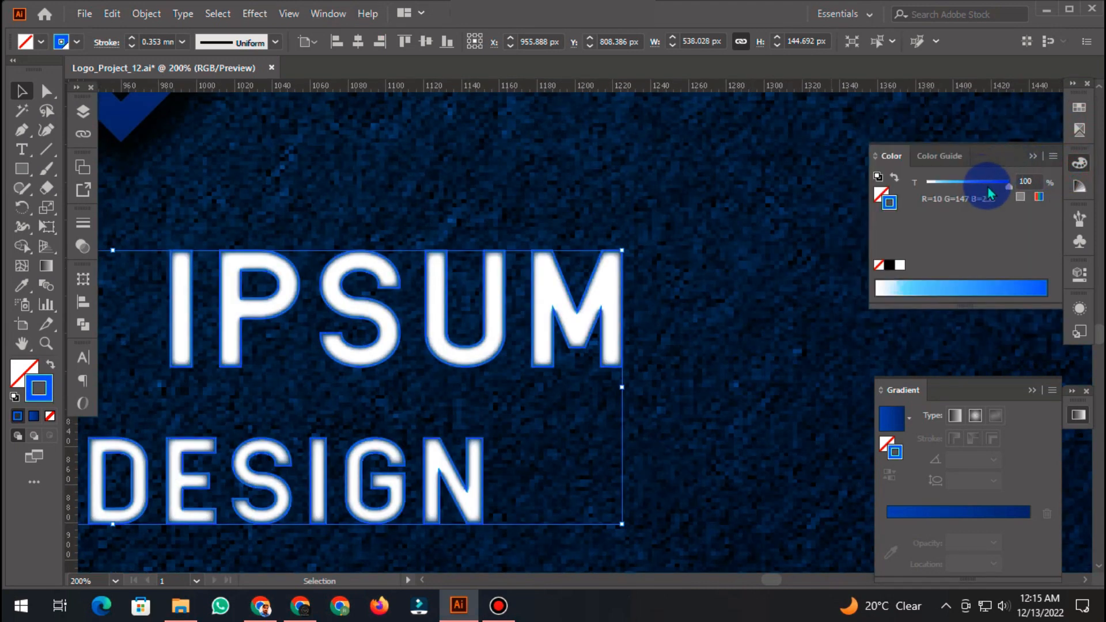
click(713, 392)
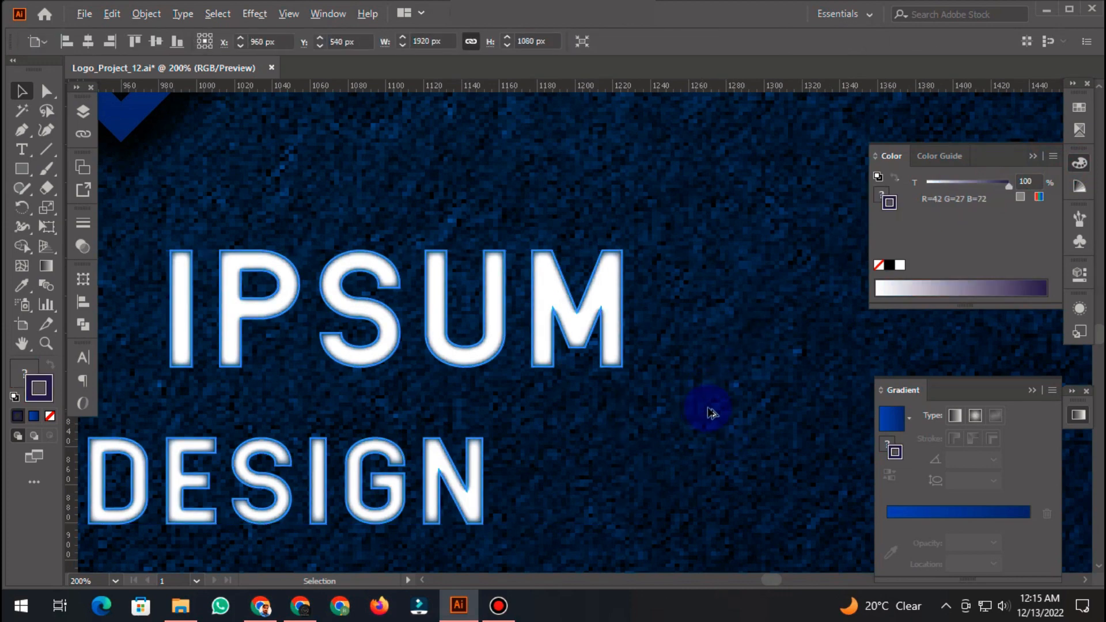
scroll(714, 414, down, 3)
scroll(578, 495, up, 1)
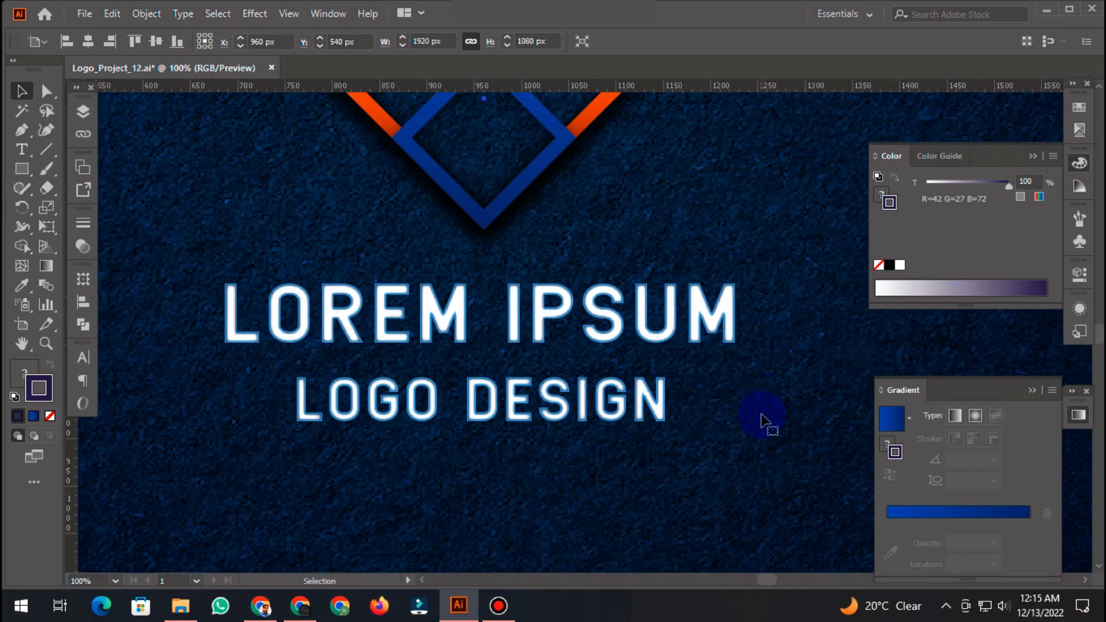
scroll(759, 344, up, 3)
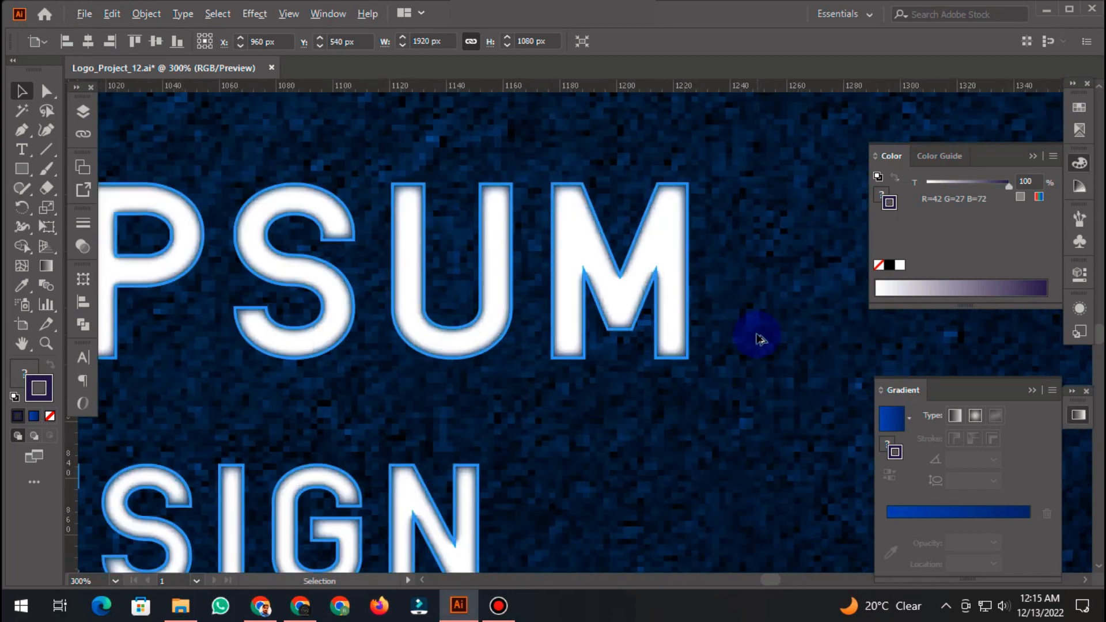
Step: Set the blending mode of the grouped text outlines to Overlay and deselect them
click(687, 289)
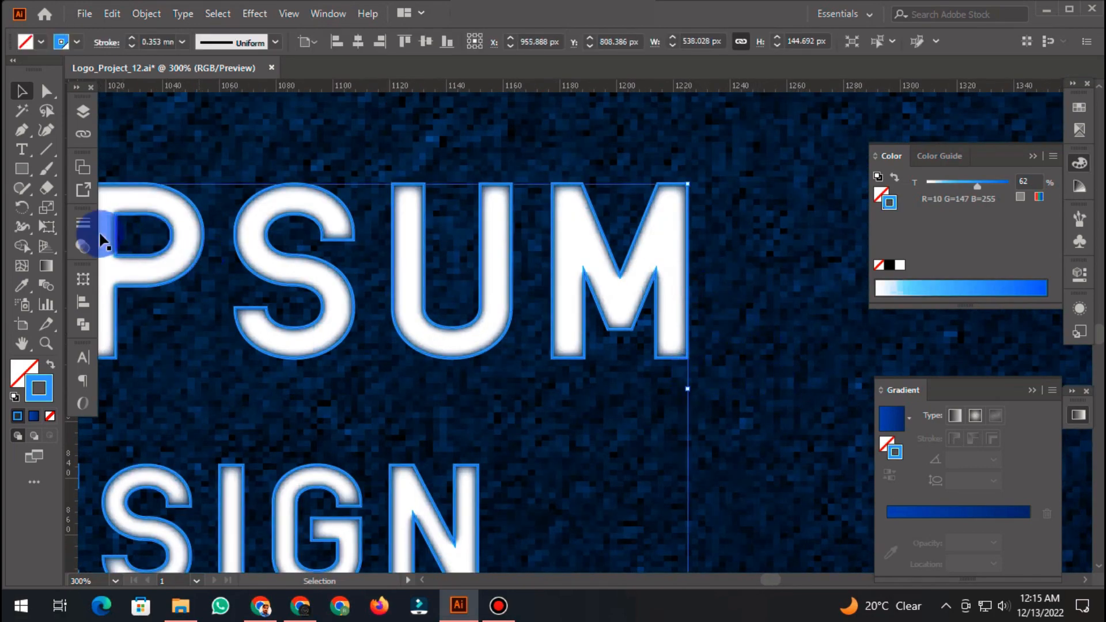
click(83, 246)
click(148, 241)
click(161, 400)
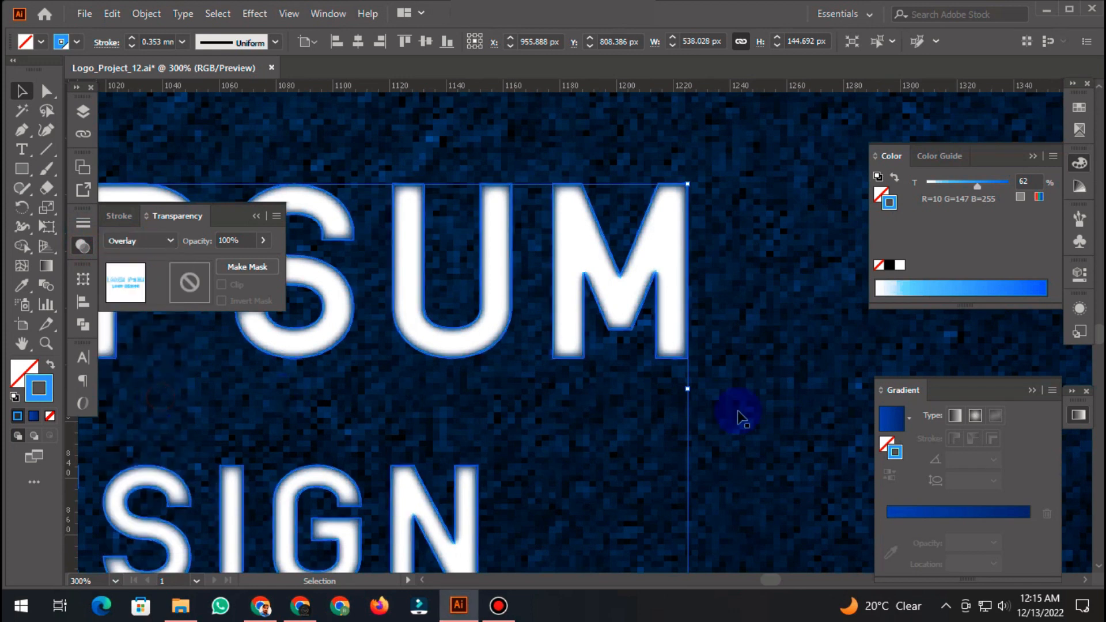
click(778, 316)
scroll(750, 245, up, 1)
scroll(751, 245, up, 1)
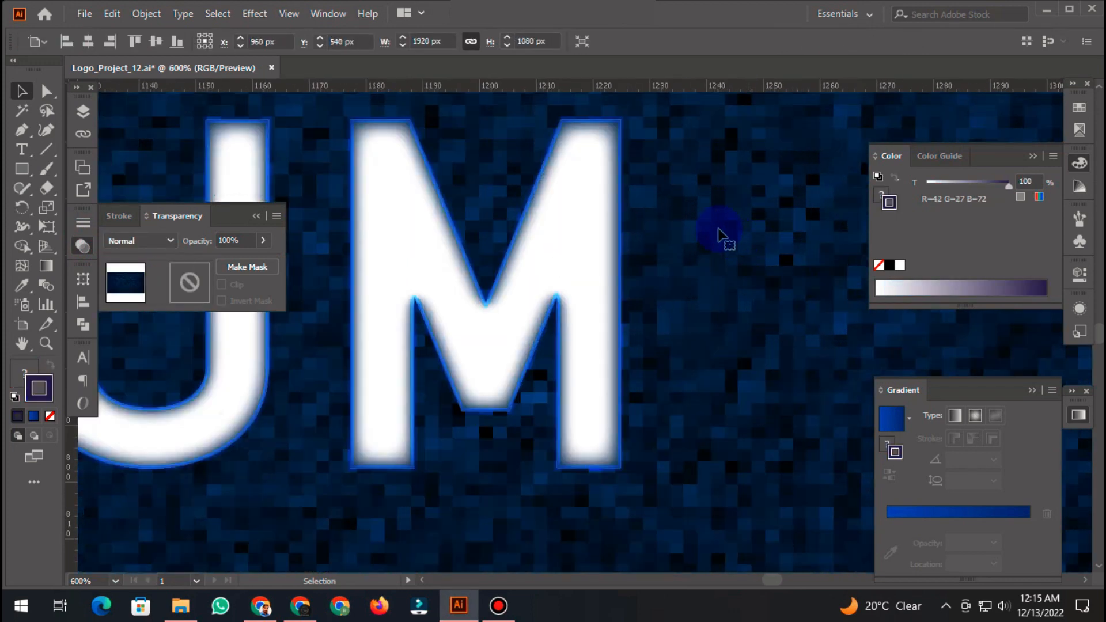
Step: Set the stroke weight of the grouped text outlines to 1 mm
click(621, 209)
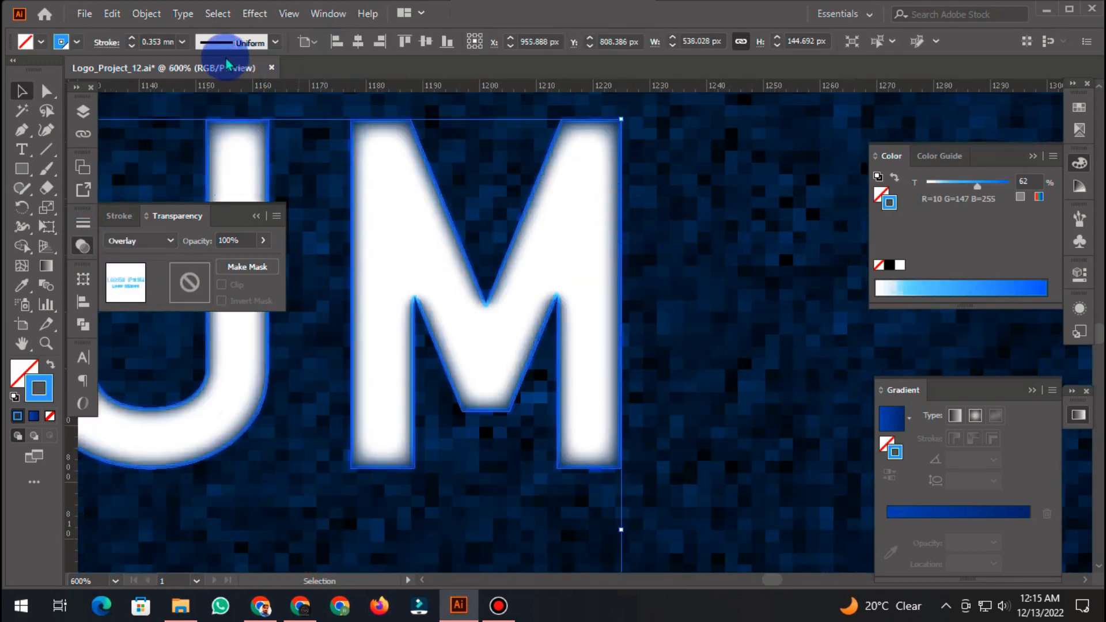
click(182, 41)
click(212, 148)
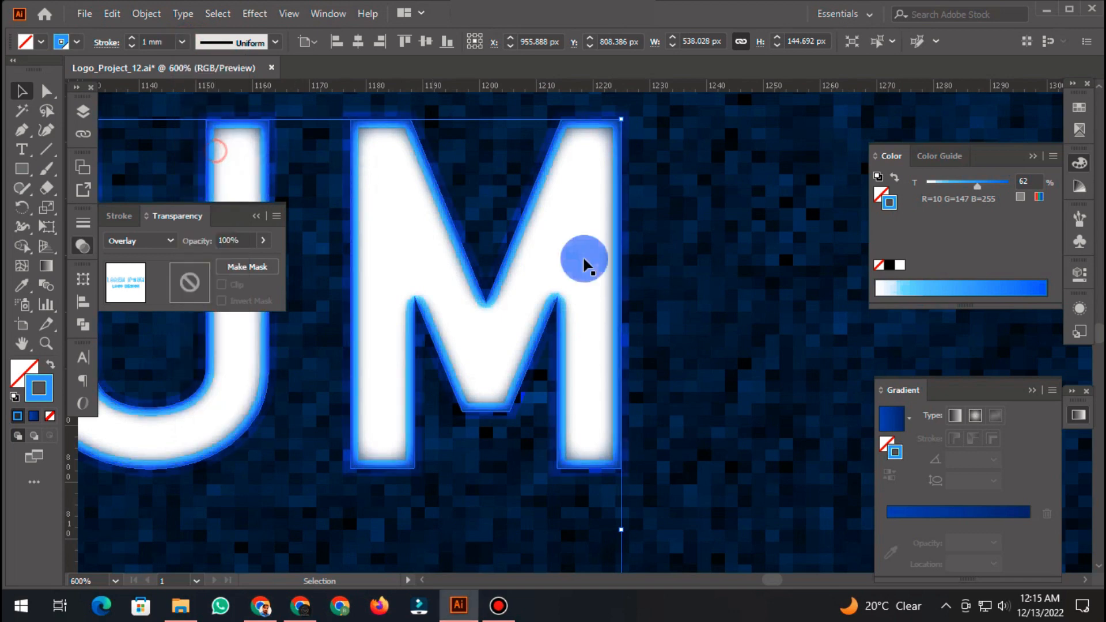
scroll(772, 346, down, 5)
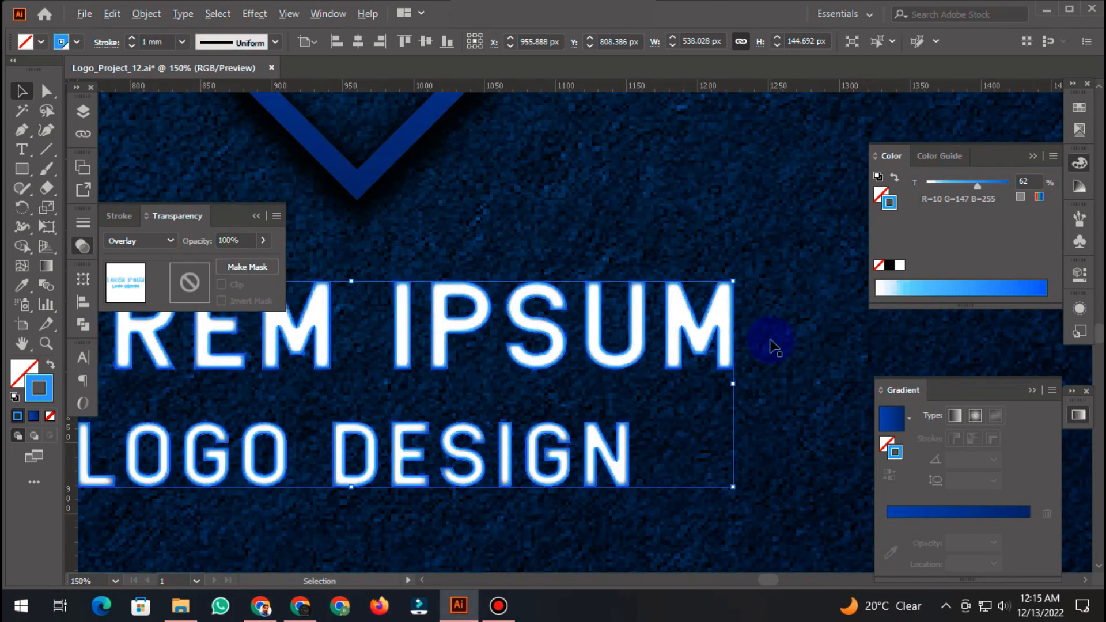
click(611, 507)
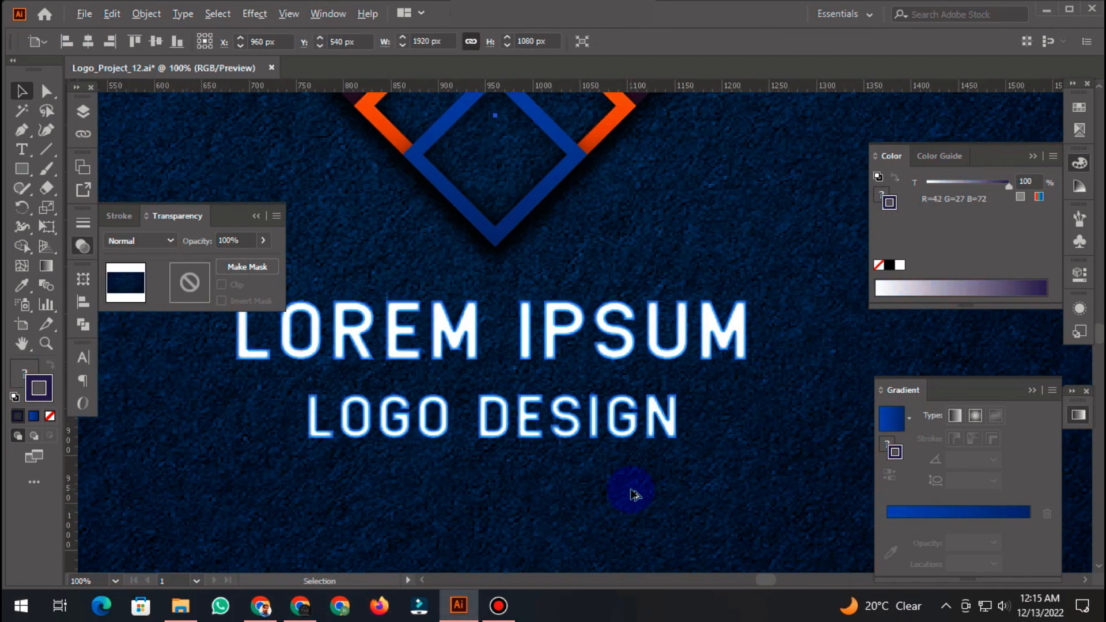
Step: Try an outside-aligned stroke with a 0.75 mm weight on the text outlines, restoring the centre alignment
scroll(702, 457, up, 5)
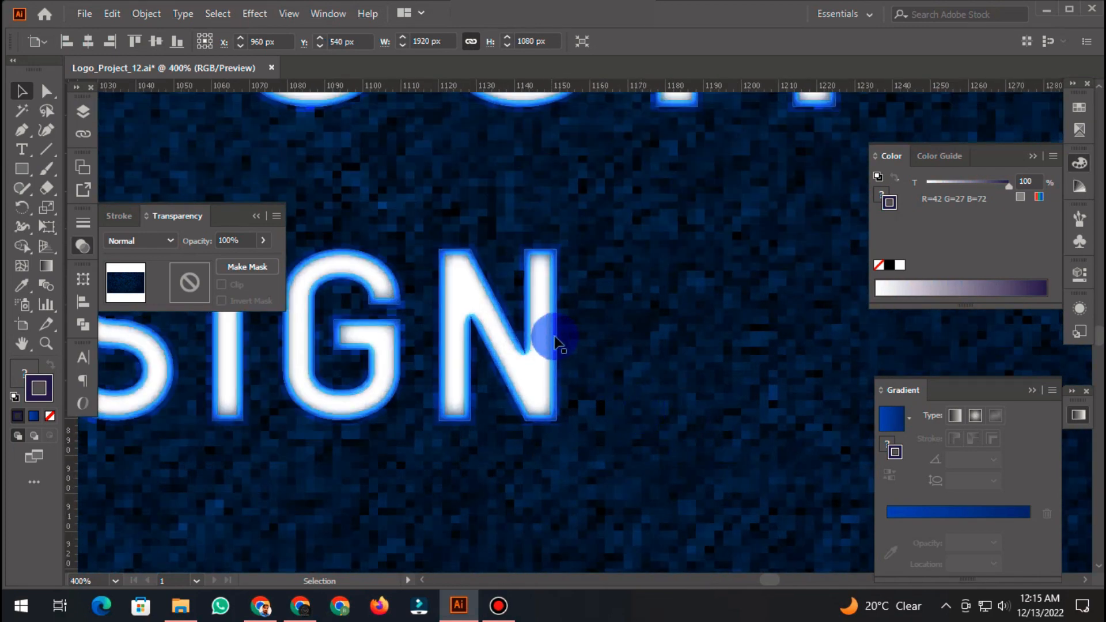
click(556, 341)
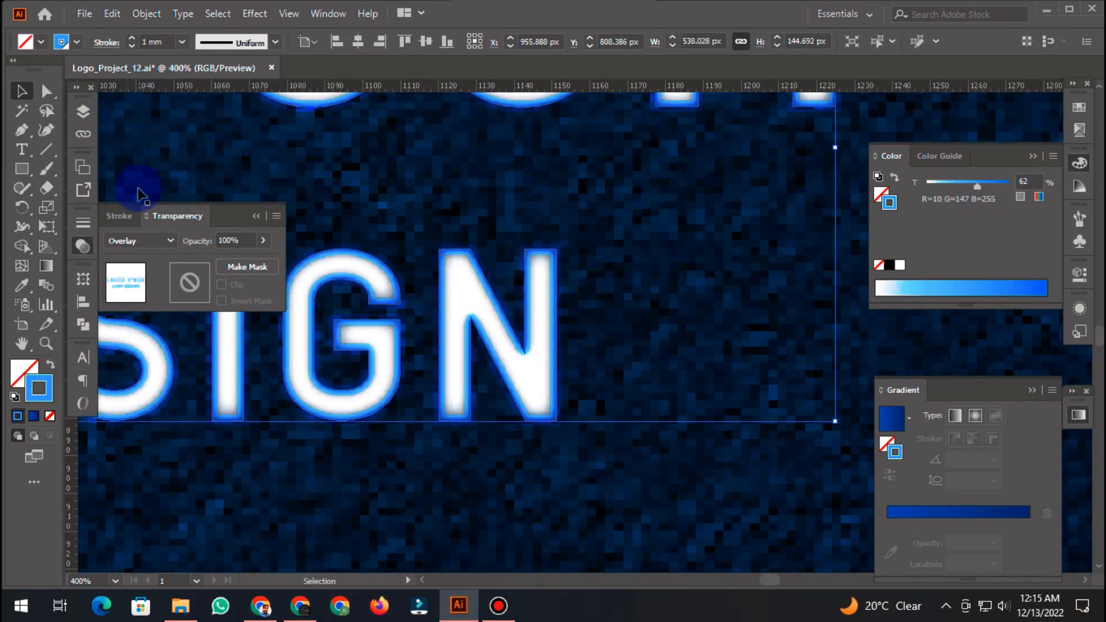
click(83, 223)
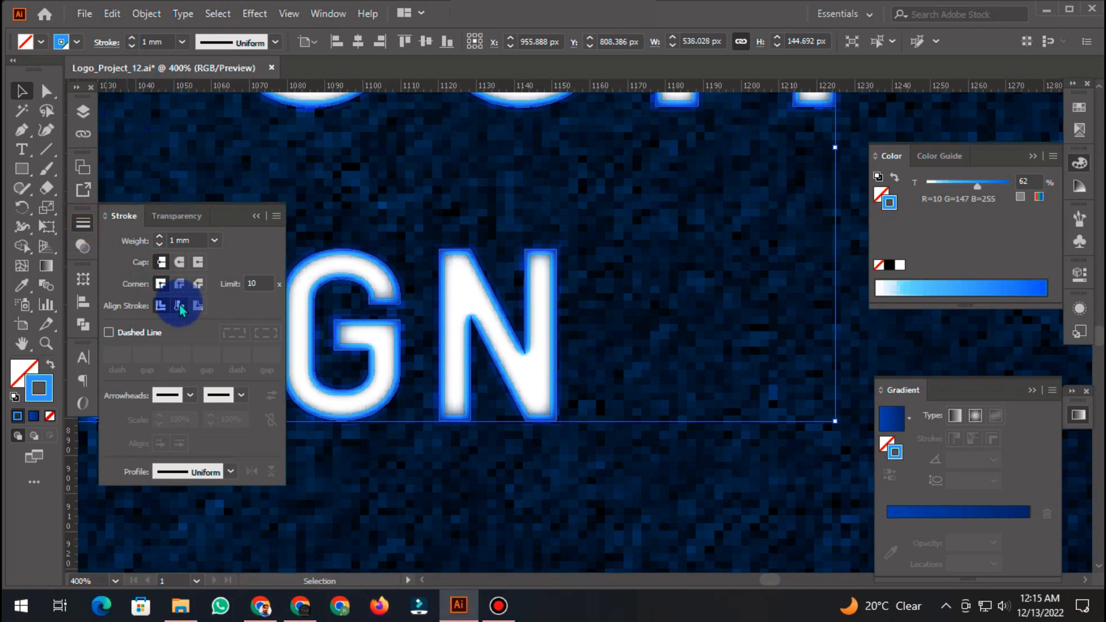
click(180, 310)
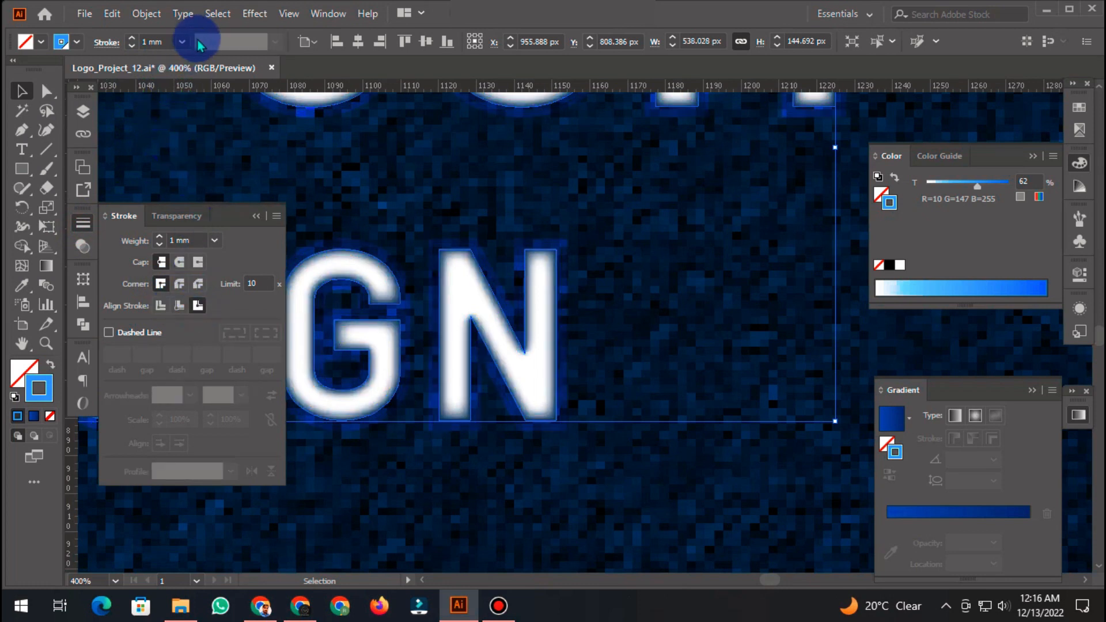
click(182, 41)
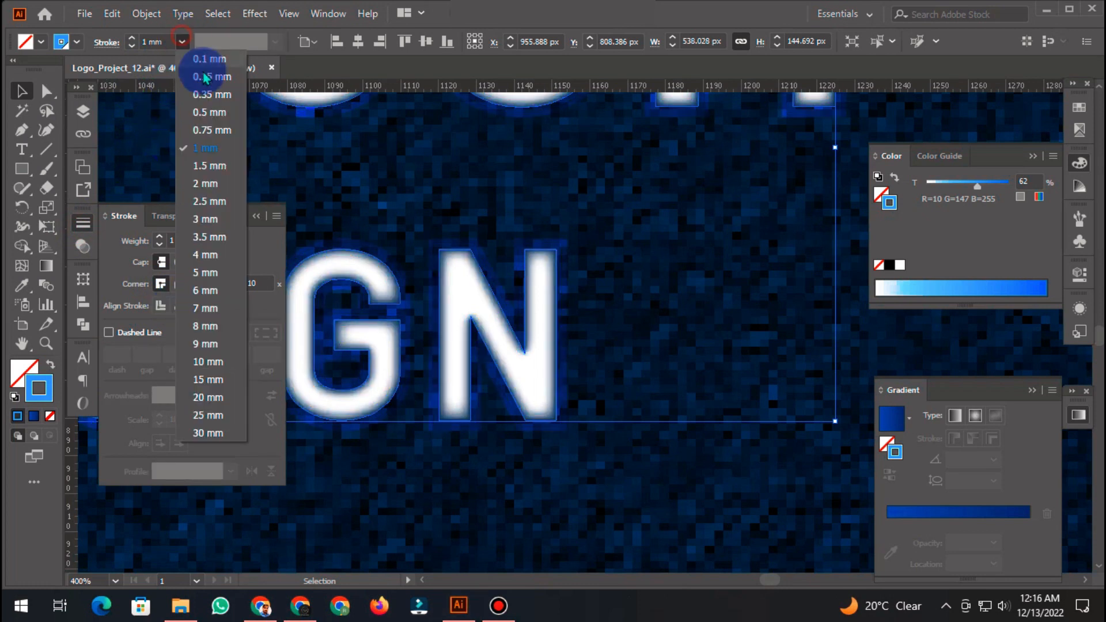
click(216, 131)
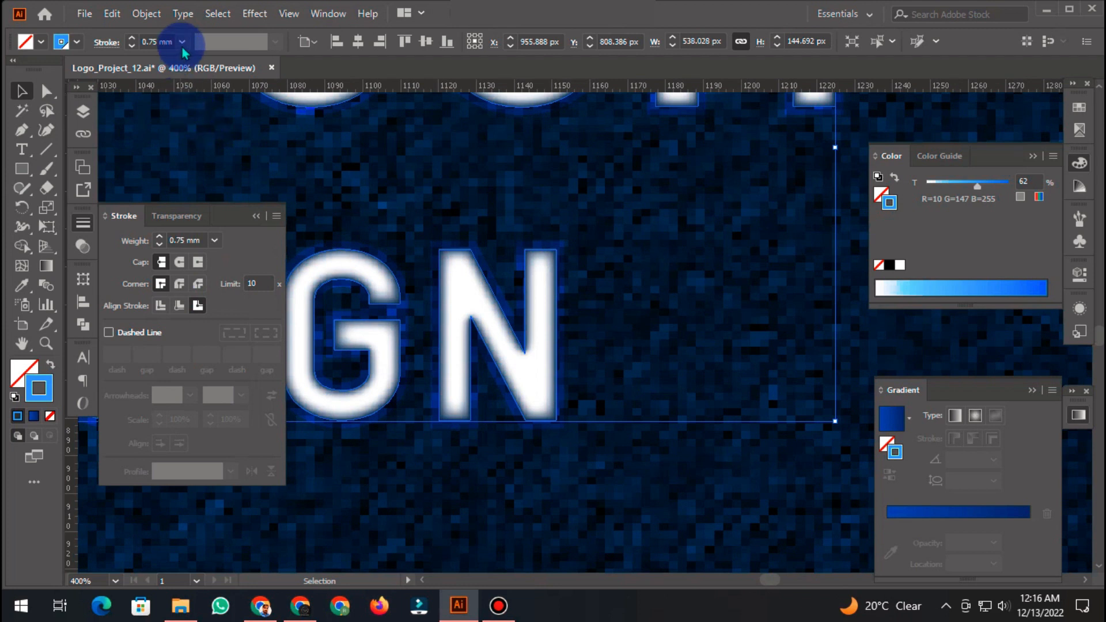
click(160, 307)
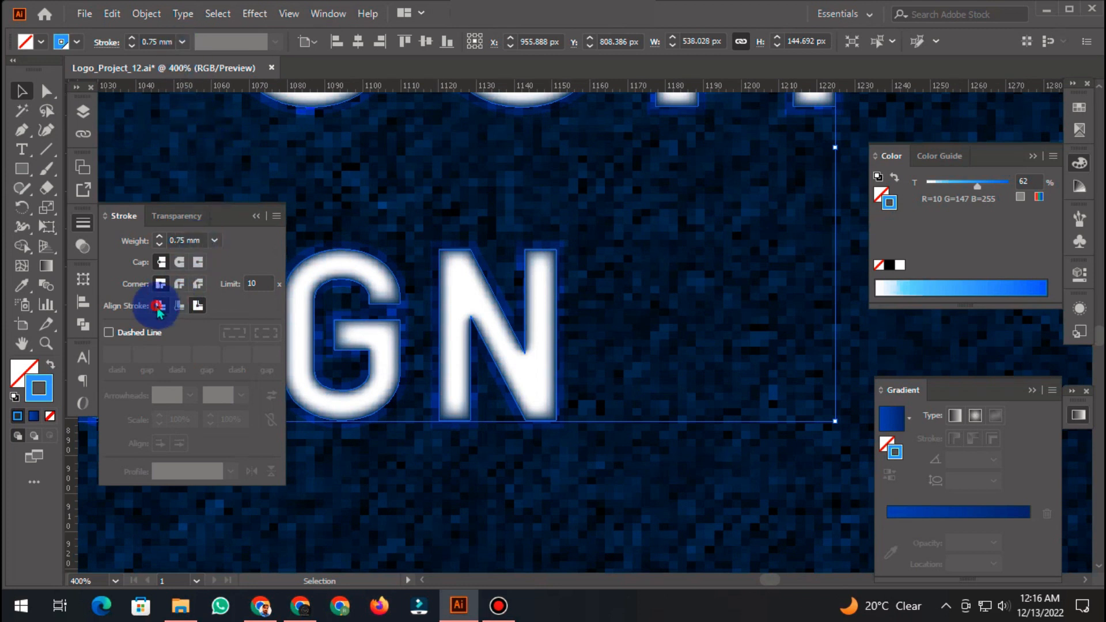
click(83, 222)
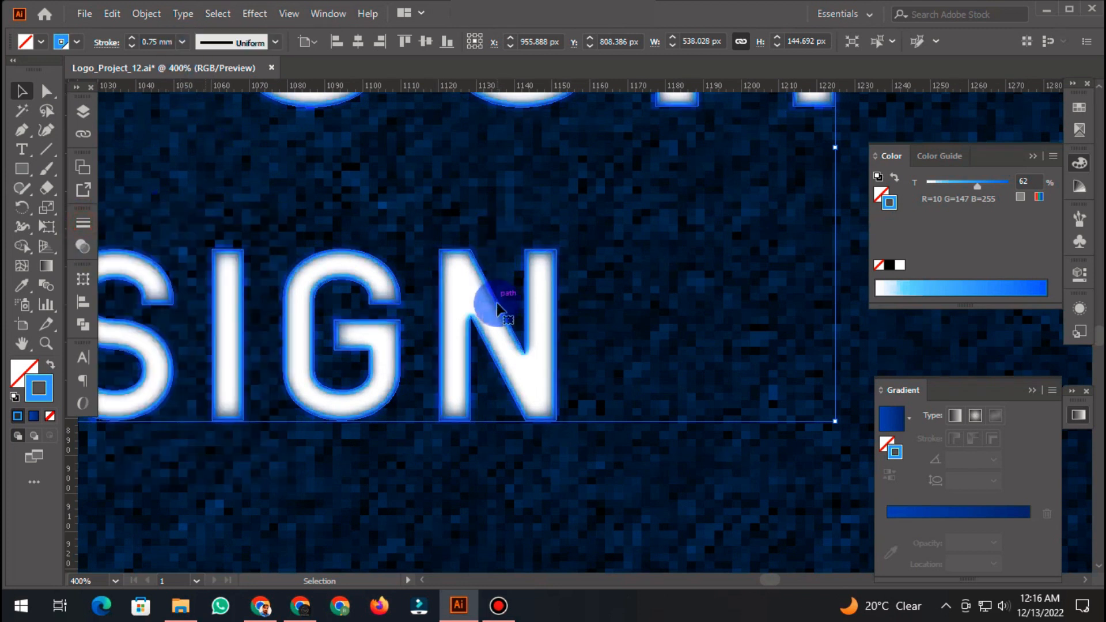
Step: Set the stroke weight of the grouped text outlines to 0.5 mm and deselect them
click(181, 41)
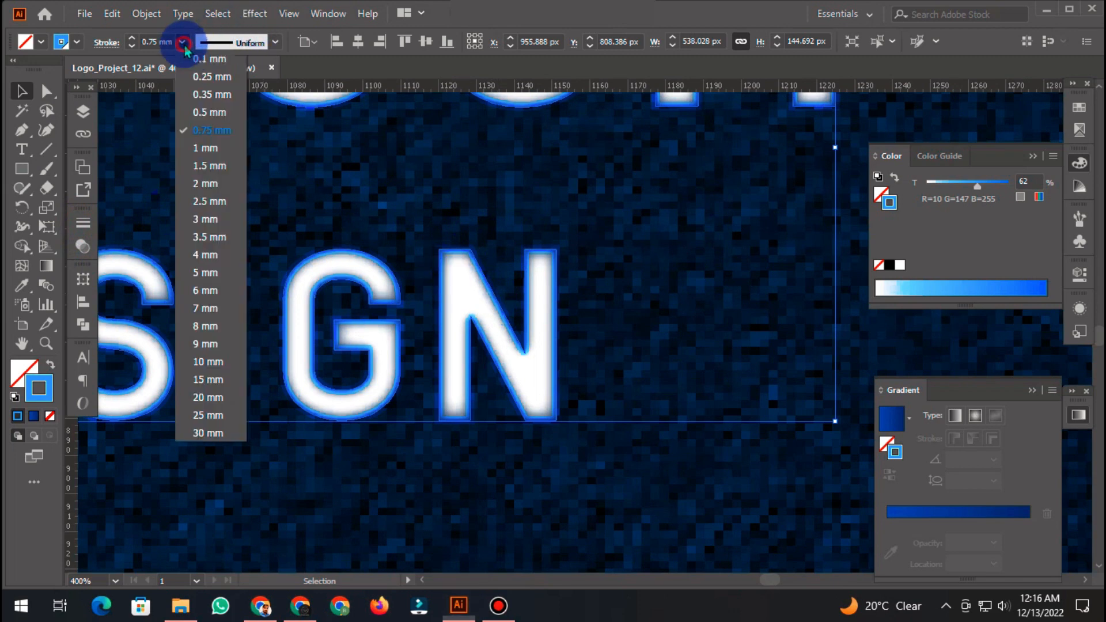
click(209, 108)
scroll(717, 404, down, 5)
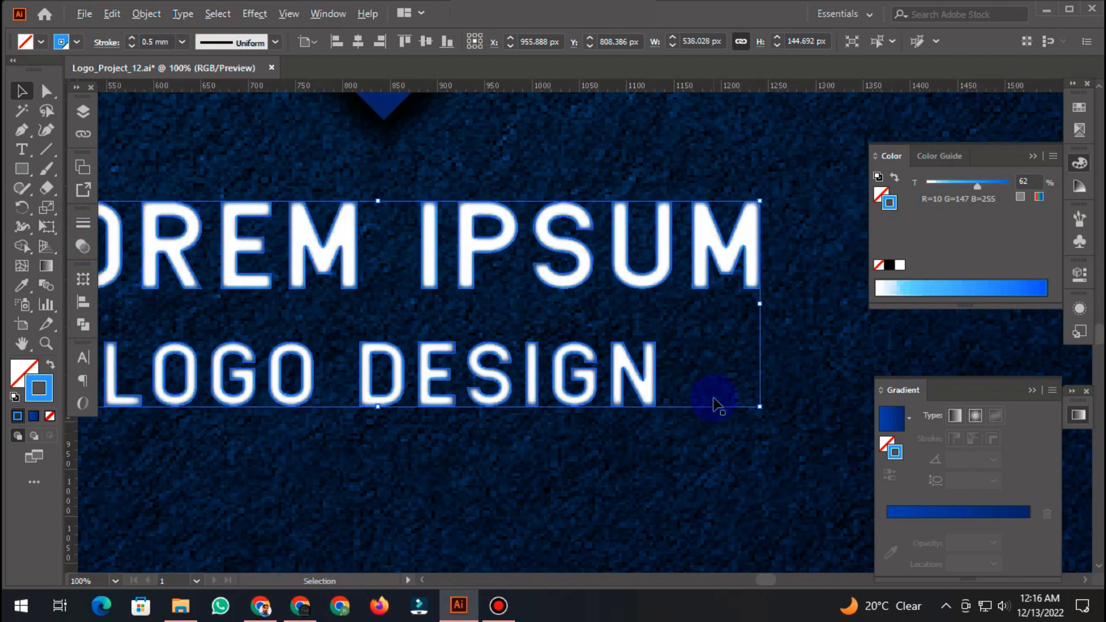
click(500, 471)
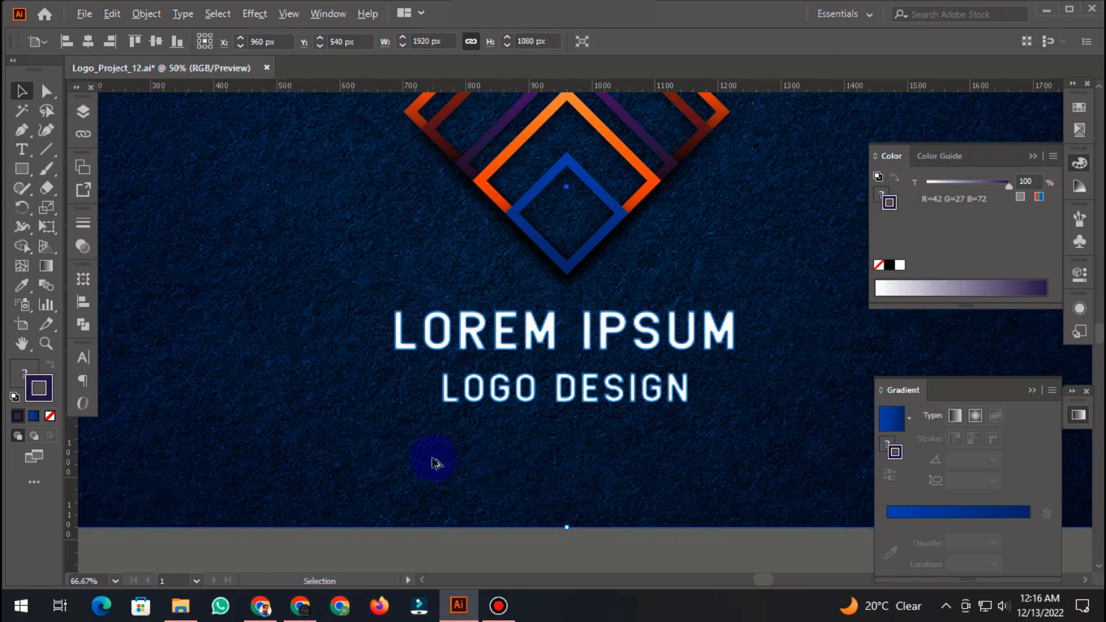
Step: Group the text outlines with the nested diamond symbol
scroll(436, 464, down, 2)
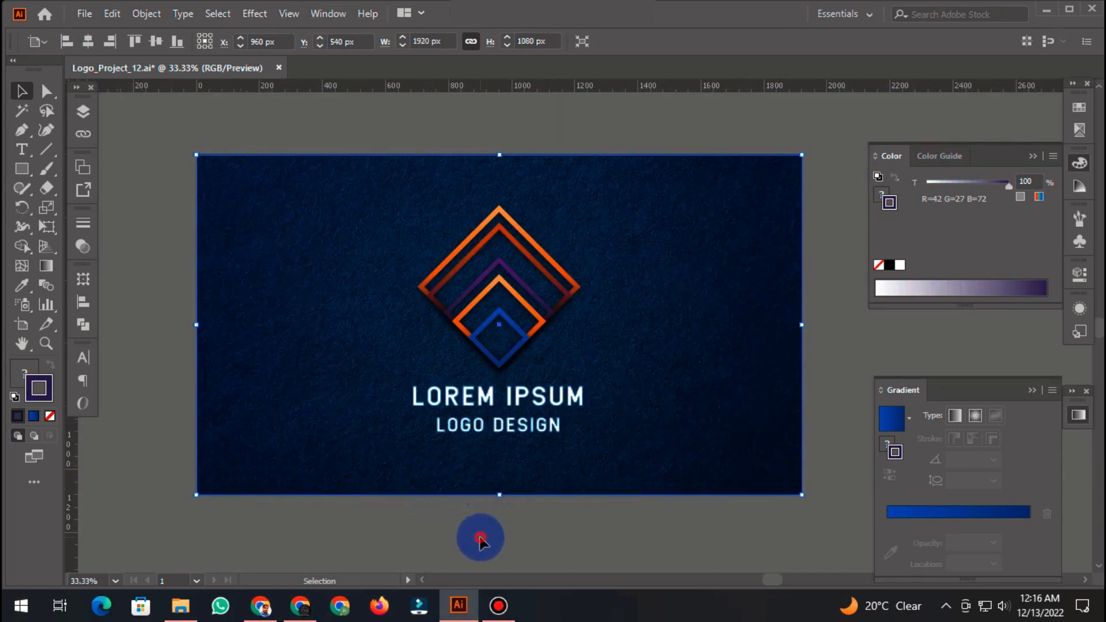
click(481, 539)
click(506, 437)
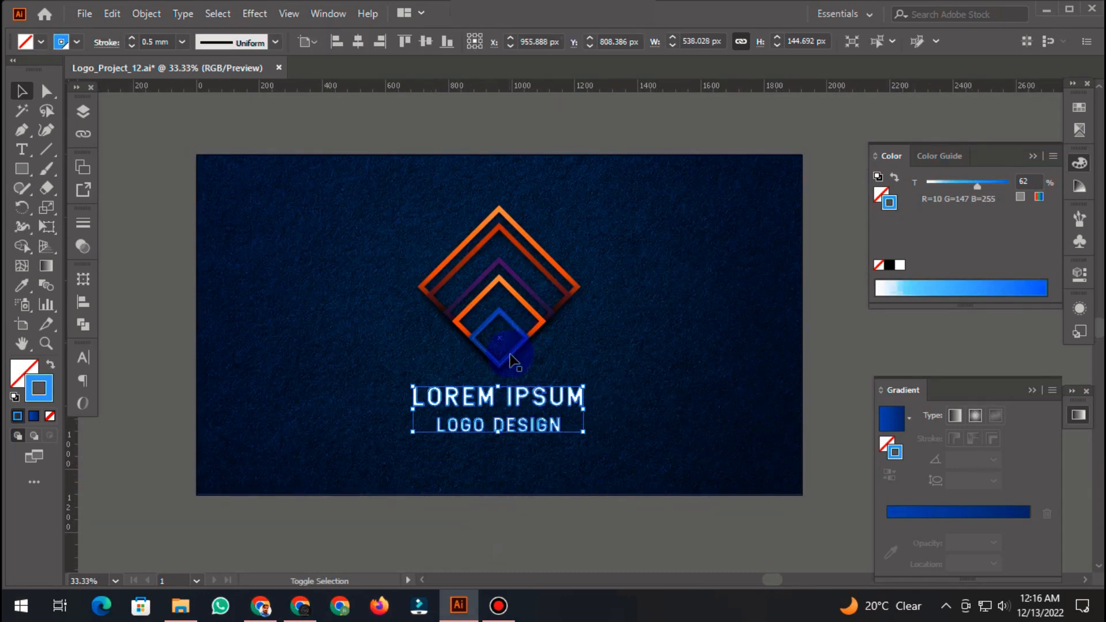
shift+click(510, 363)
right_click(531, 307)
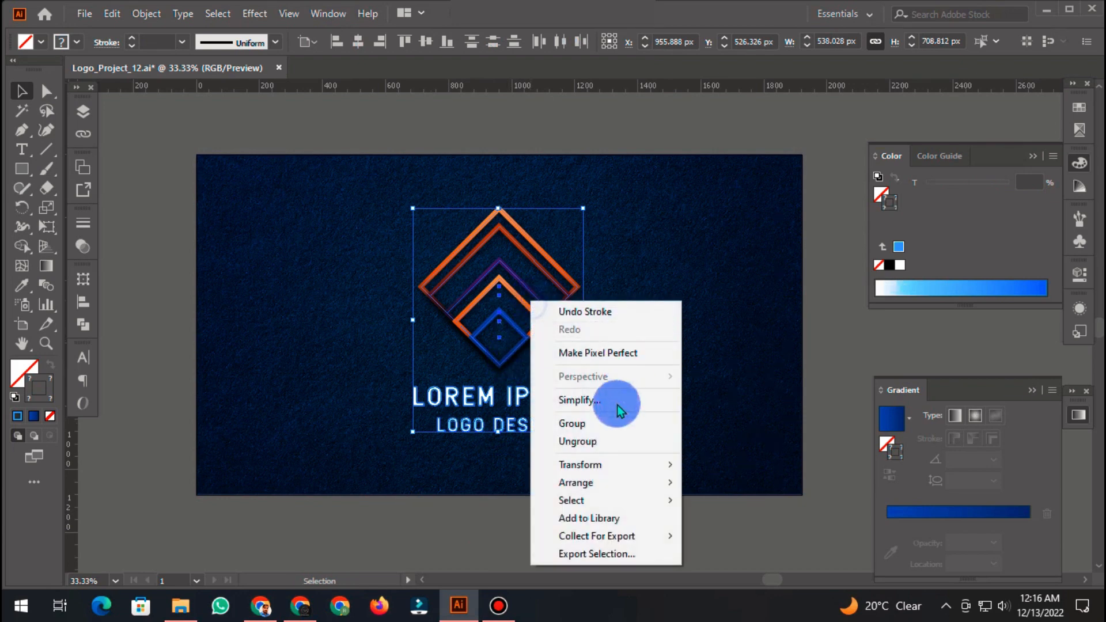
click(597, 427)
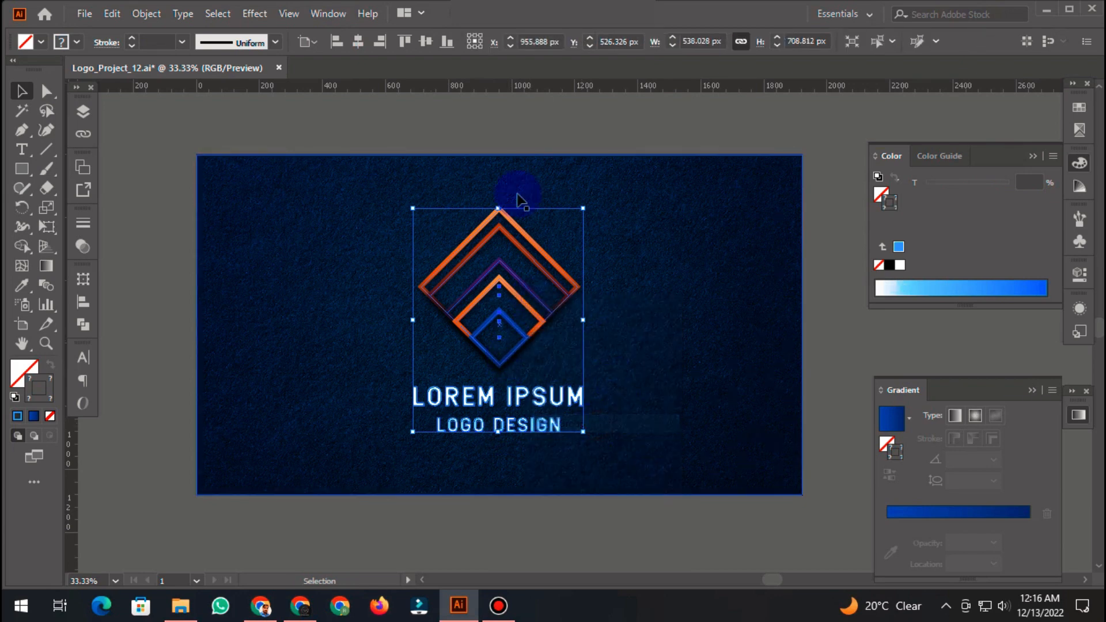
Step: Try to centre the grouped symbol and text outlines horizontally and vertically on the artboard, and undo the alignment
click(358, 42)
click(425, 41)
click(520, 133)
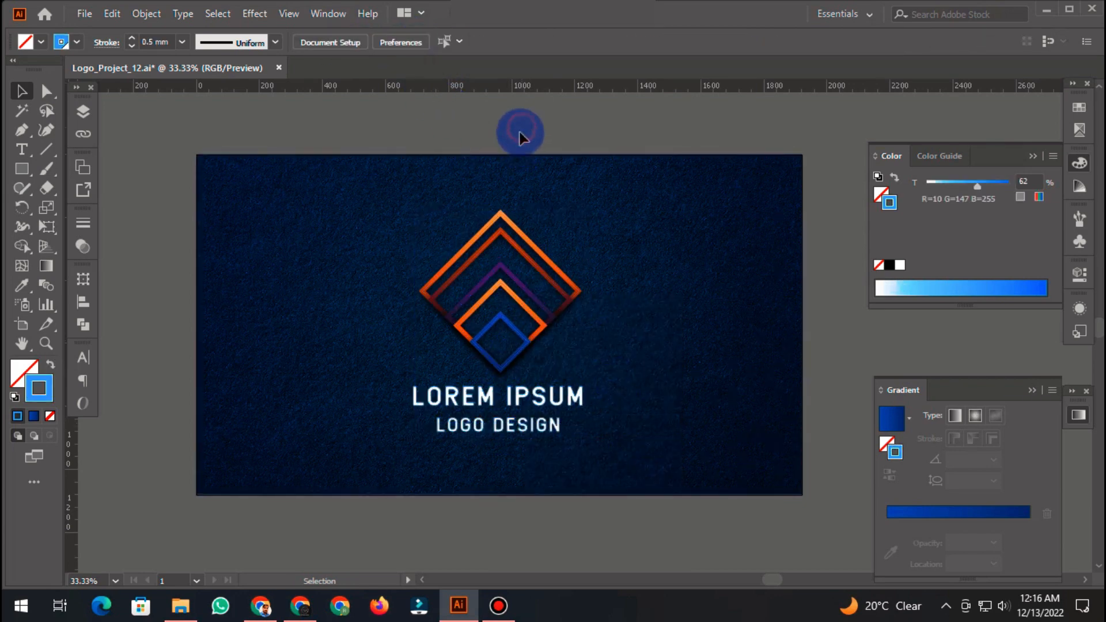
click(522, 339)
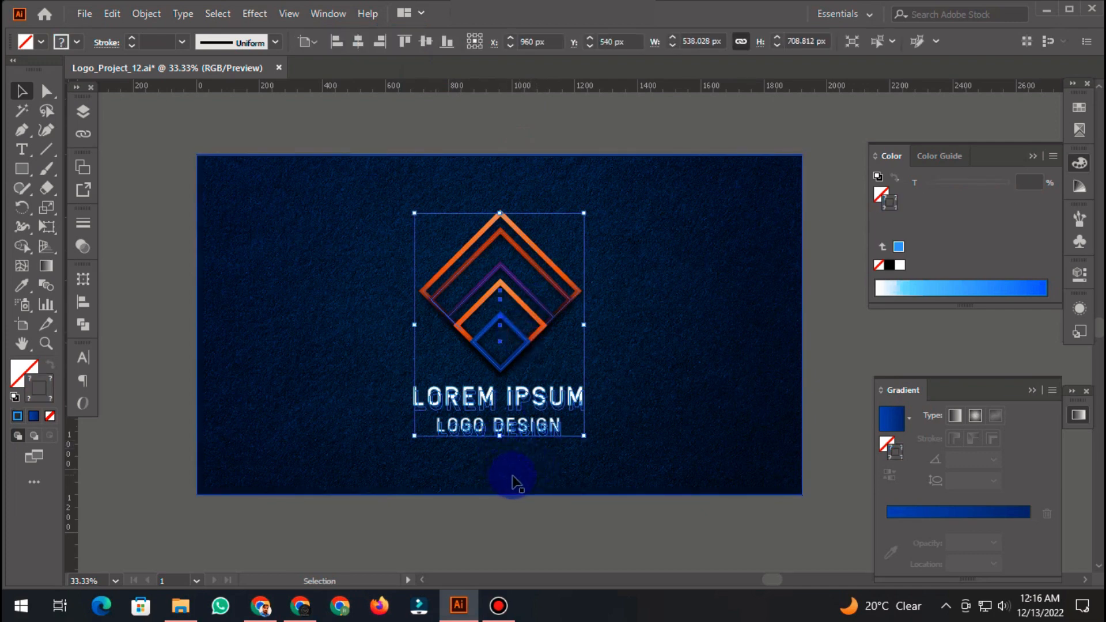
scroll(515, 482, up, 2)
click(521, 534)
key(ctrl+z)
key(ctrl+z)
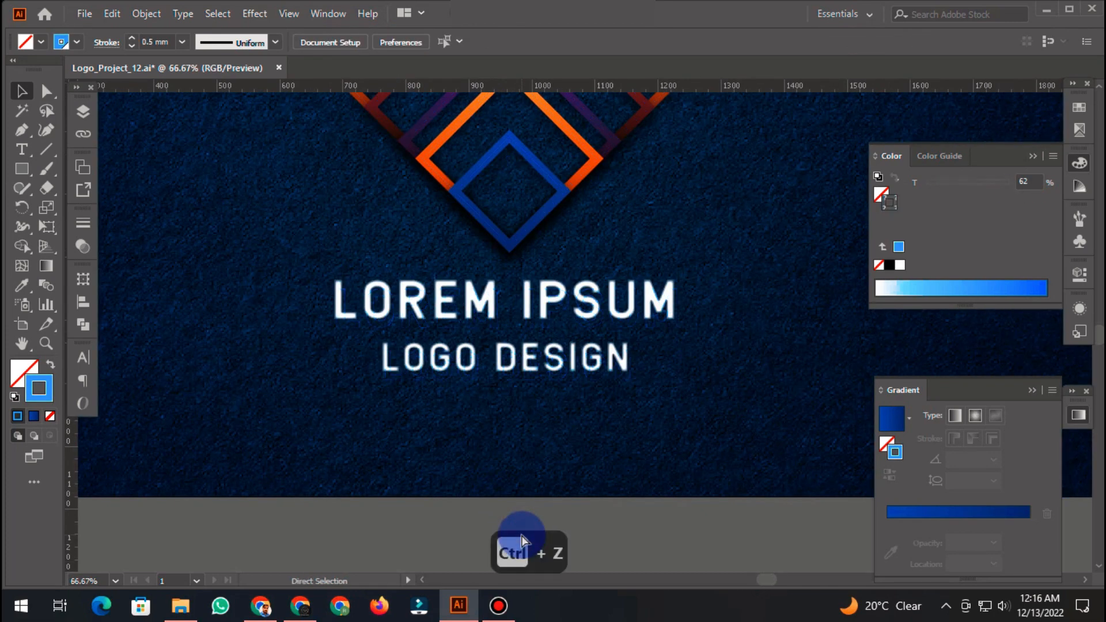
click(433, 527)
drag(669, 402, 515, 358)
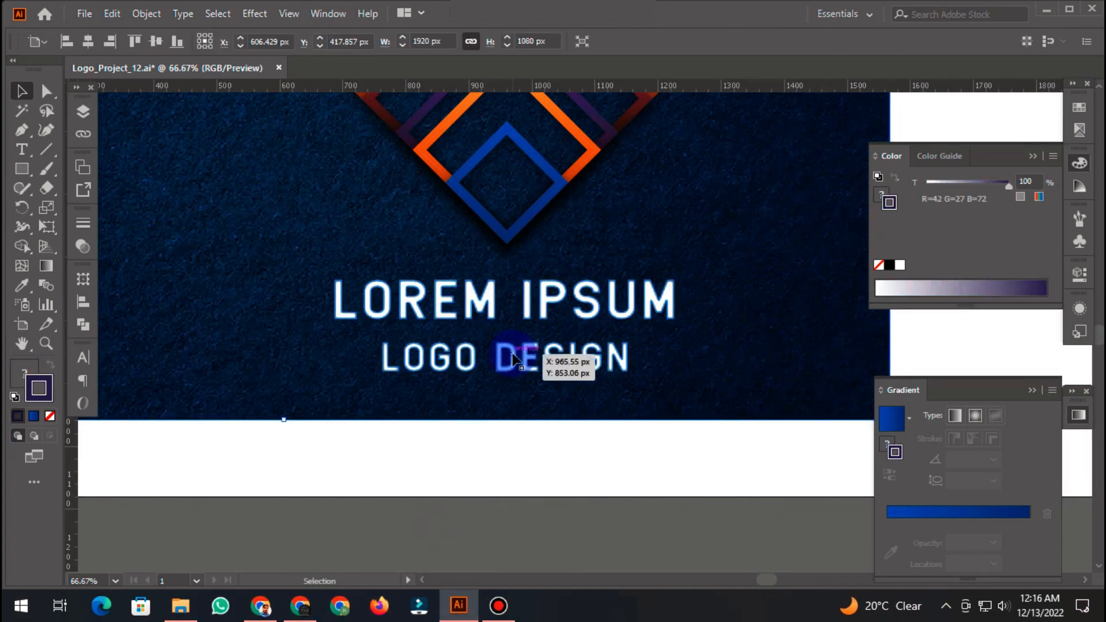
key(ctrl+z)
key(ctrl+z)
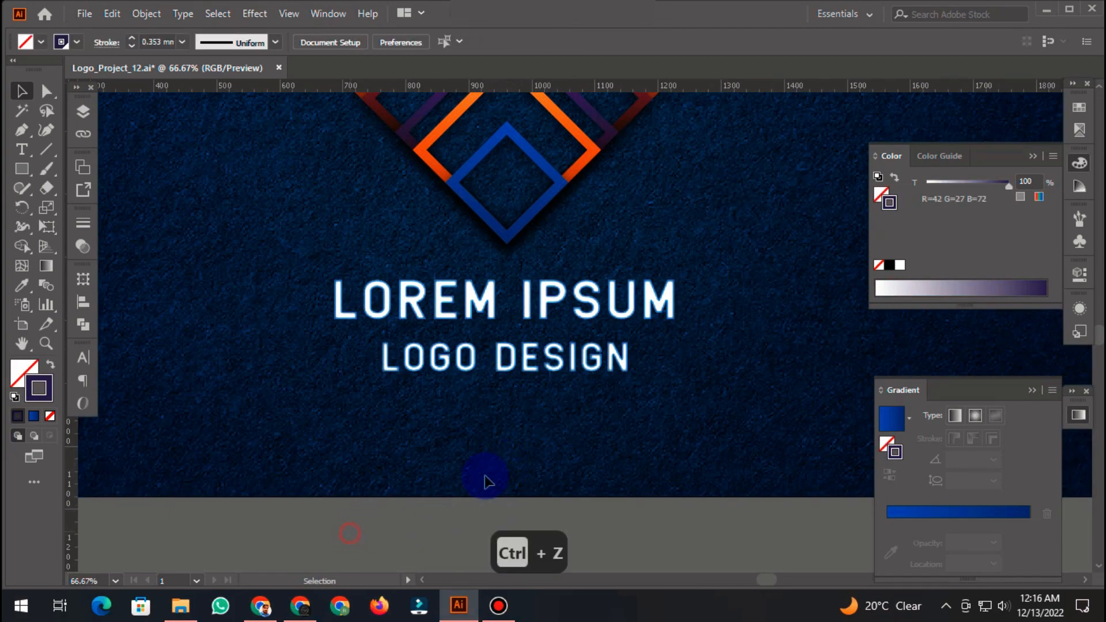
Step: Ungroup the diamond symbol from the text outlines and clear the selection
scroll(659, 354, up, 2)
drag(590, 356, 522, 426)
key(v)
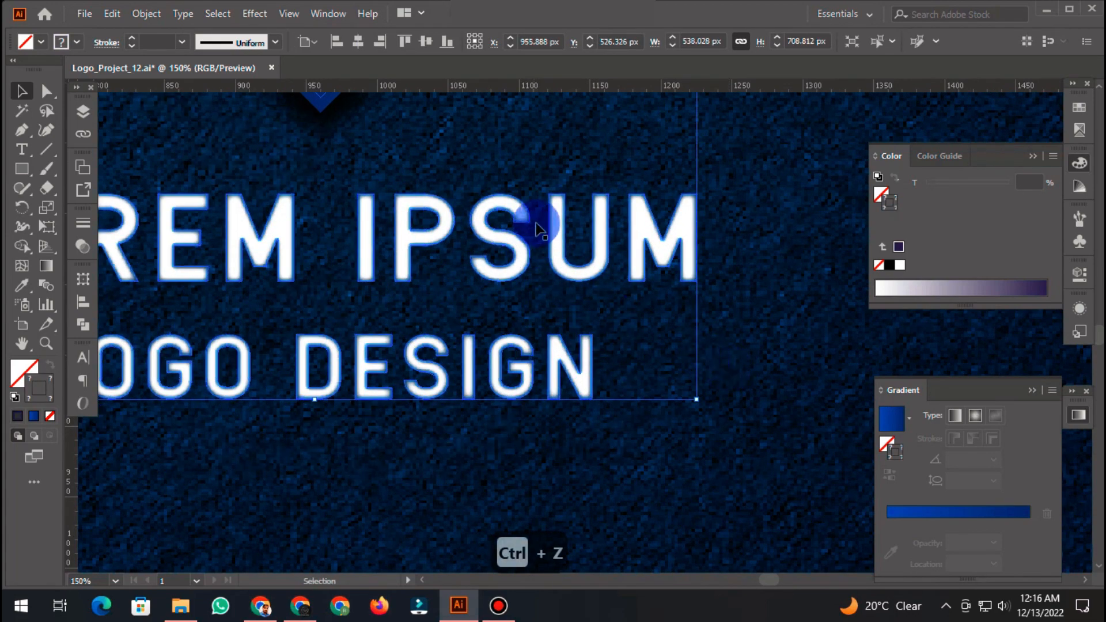
right_click(538, 194)
click(600, 338)
click(706, 236)
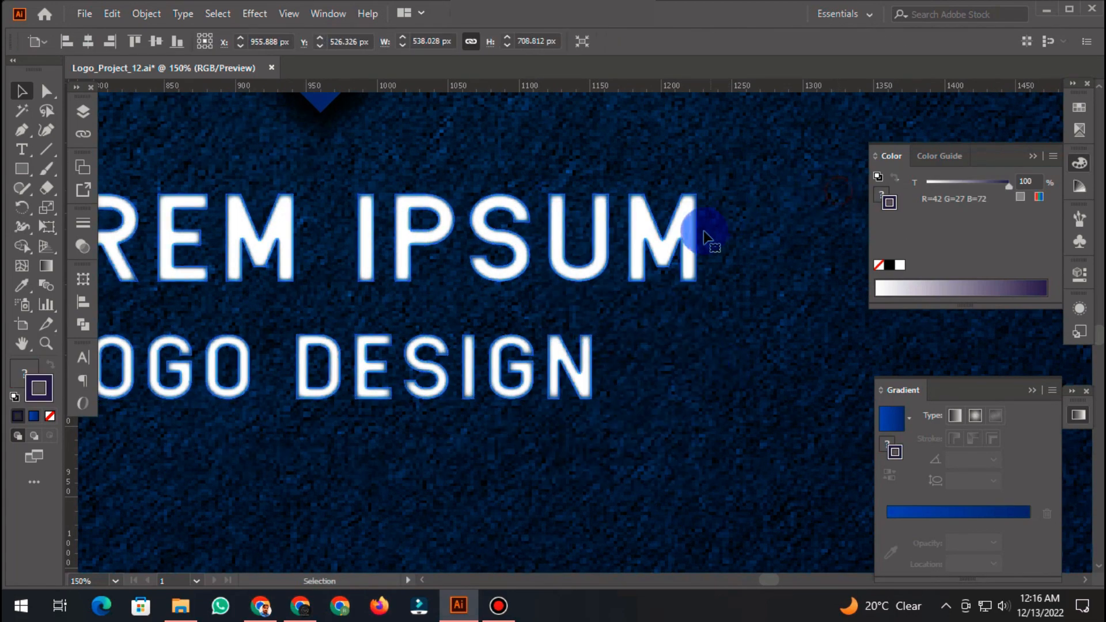
Step: Try moving the LOREM IPSUM and LOGO DESIGN outlines away from the diamond symbol, and undo each move
drag(696, 223, 631, 365)
key(ctrl+z)
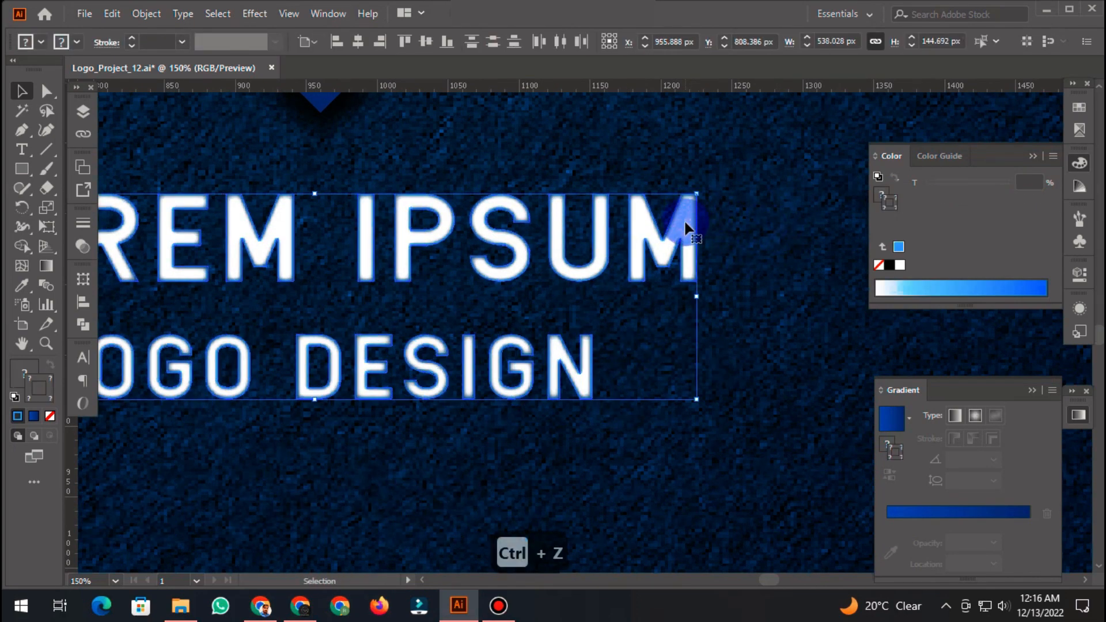
drag(686, 216, 585, 311)
key(ctrl+z)
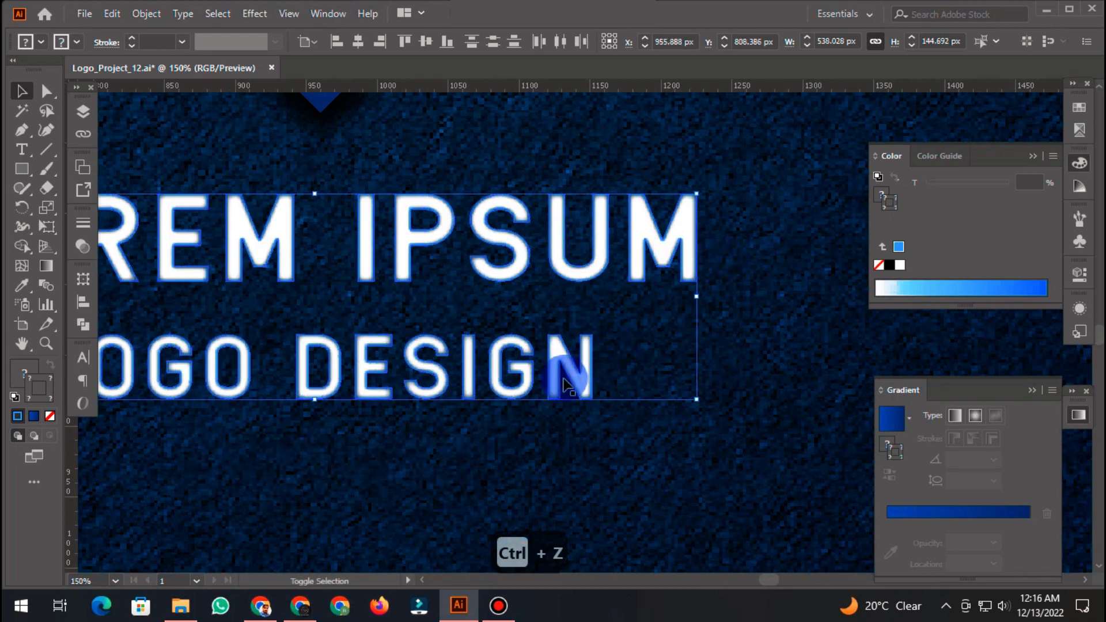
drag(584, 394, 469, 446)
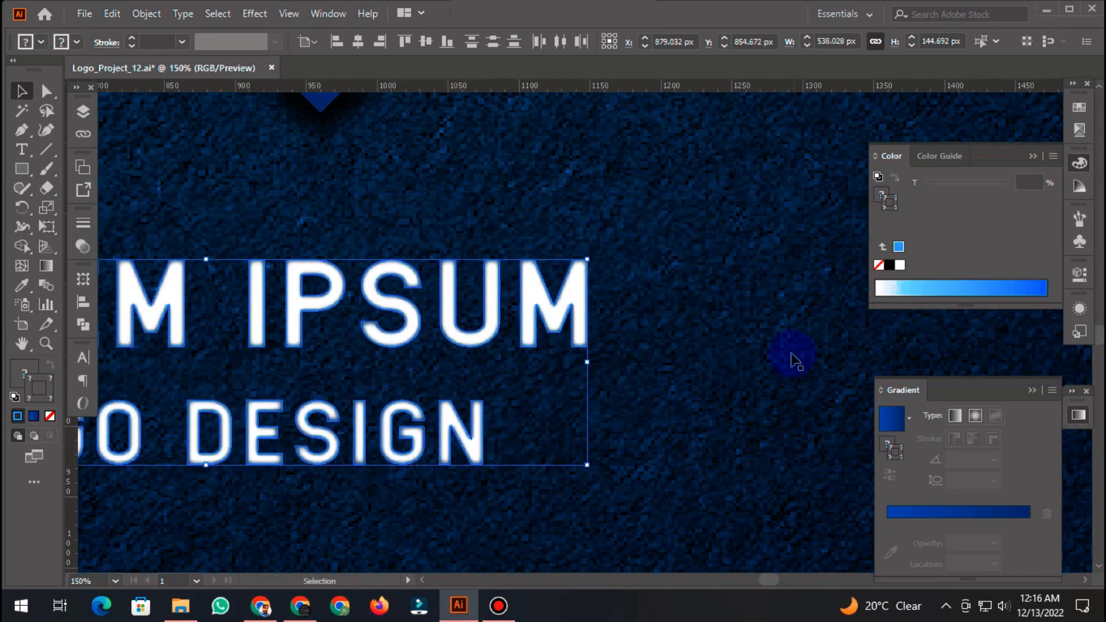
key(ctrl+z)
Step: Group the LOREM IPSUM and LOGO DESIGN outlines together and clear the selection
right_click(671, 230)
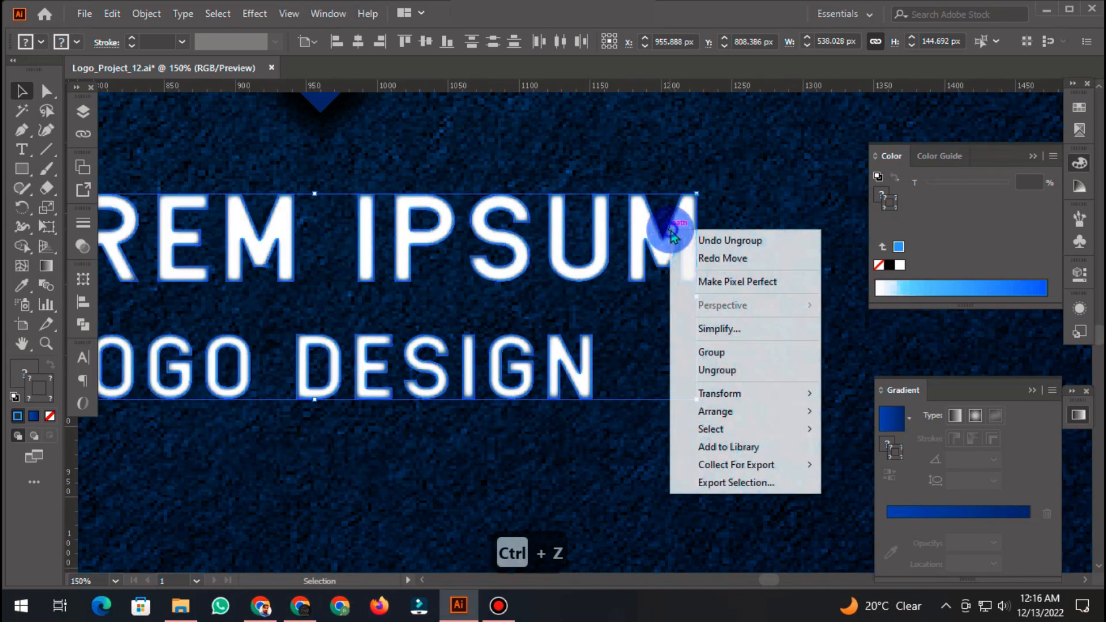
click(747, 352)
scroll(648, 383, down, 3)
click(548, 535)
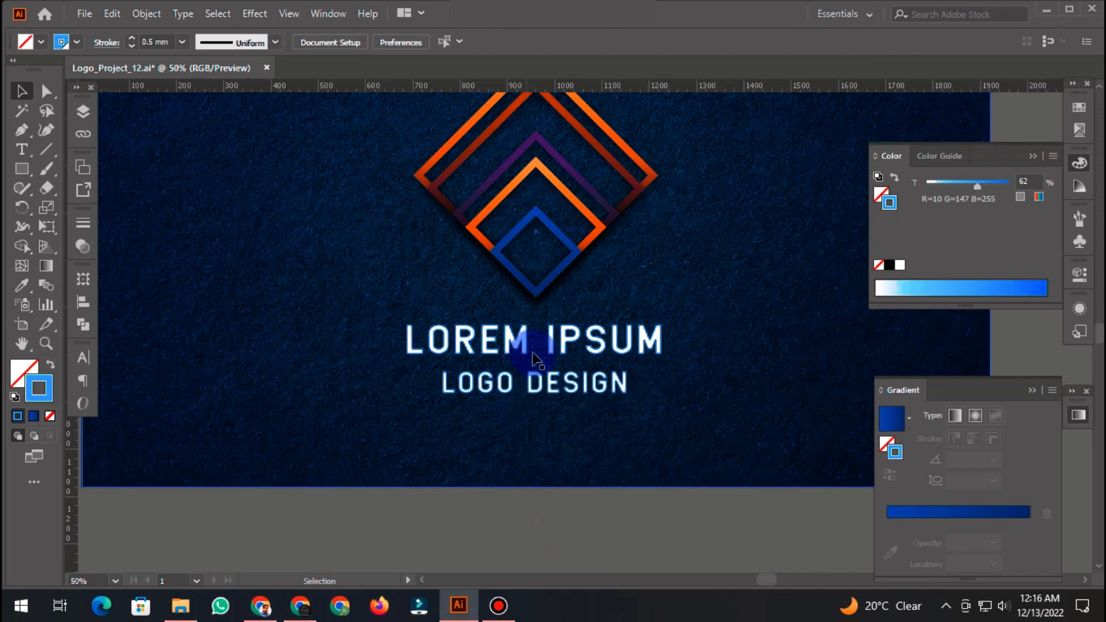
Step: Try moving the grouped text outlines toward the artboard's lower edge, and undo the move
drag(532, 350, 456, 444)
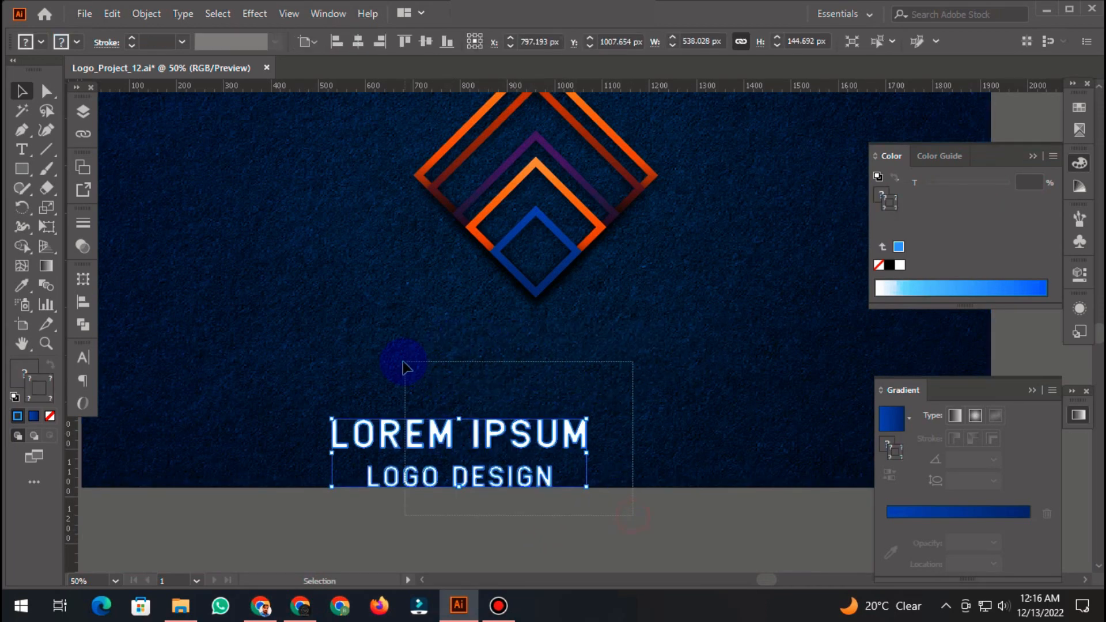
drag(403, 362, 388, 357)
click(543, 506)
key(ctrl+z)
click(623, 532)
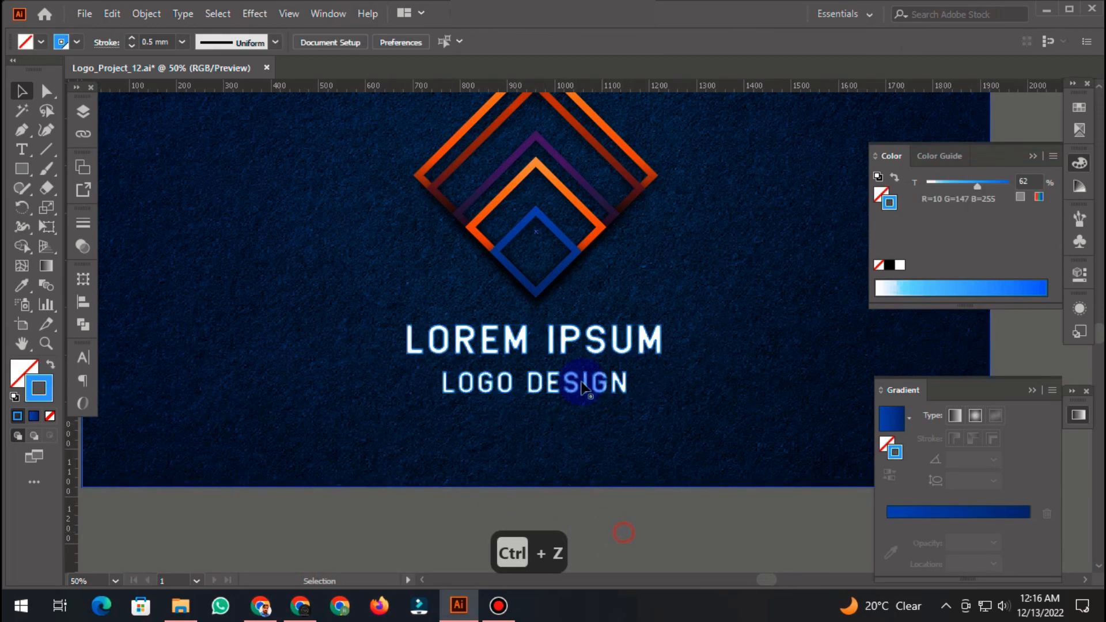
Step: Group the text outlines with the nested diamond symbol and clear the selection
click(571, 352)
shift+click(553, 275)
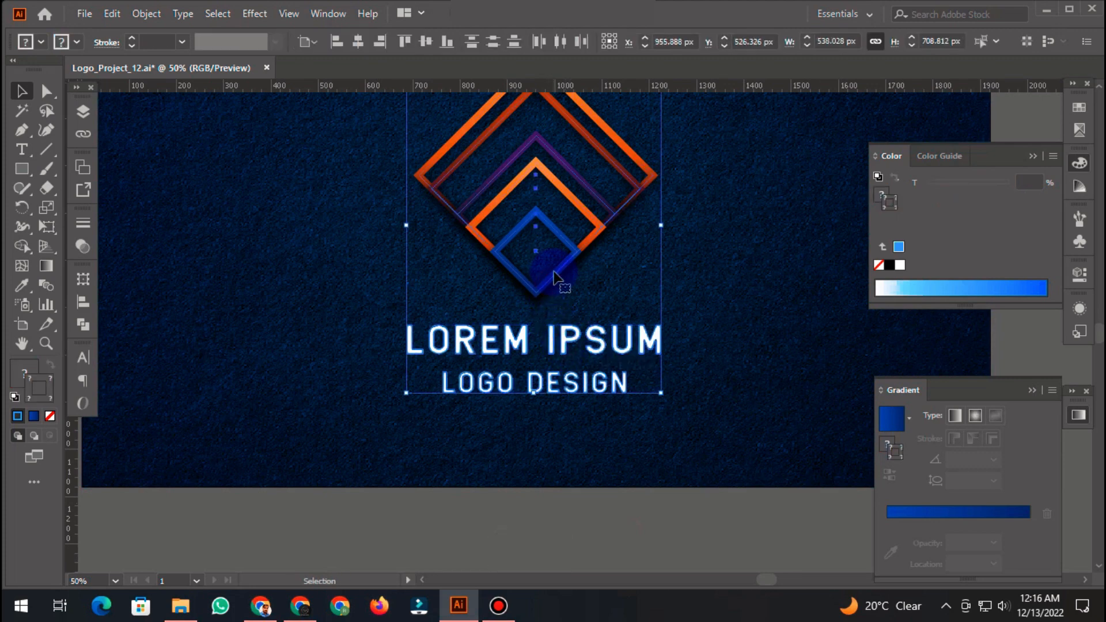
right_click(583, 240)
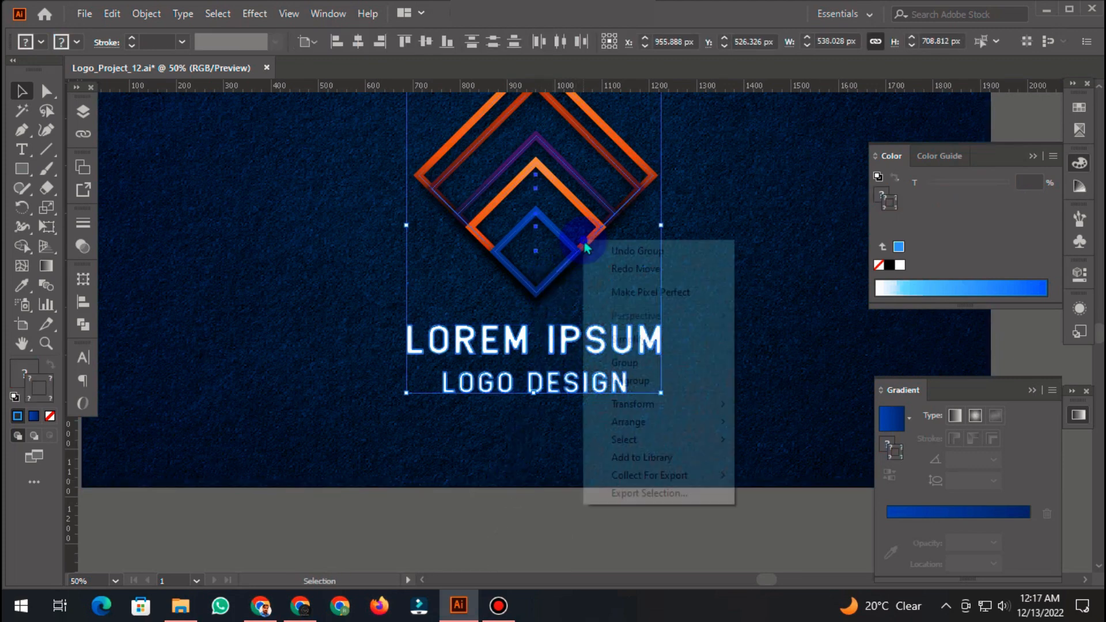
click(659, 363)
scroll(402, 505, down, 1)
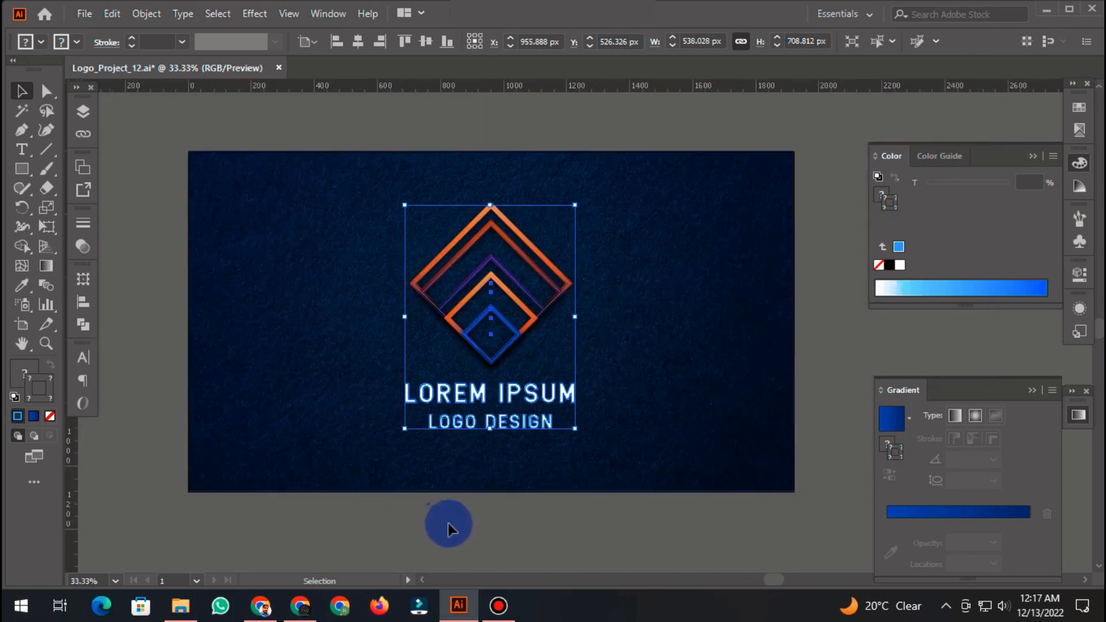
click(449, 521)
Step: Centre the grouped logo horizontally on the artboard, enlarge it proportionally to about 606 × 798 px, and deselect it
click(493, 389)
click(357, 42)
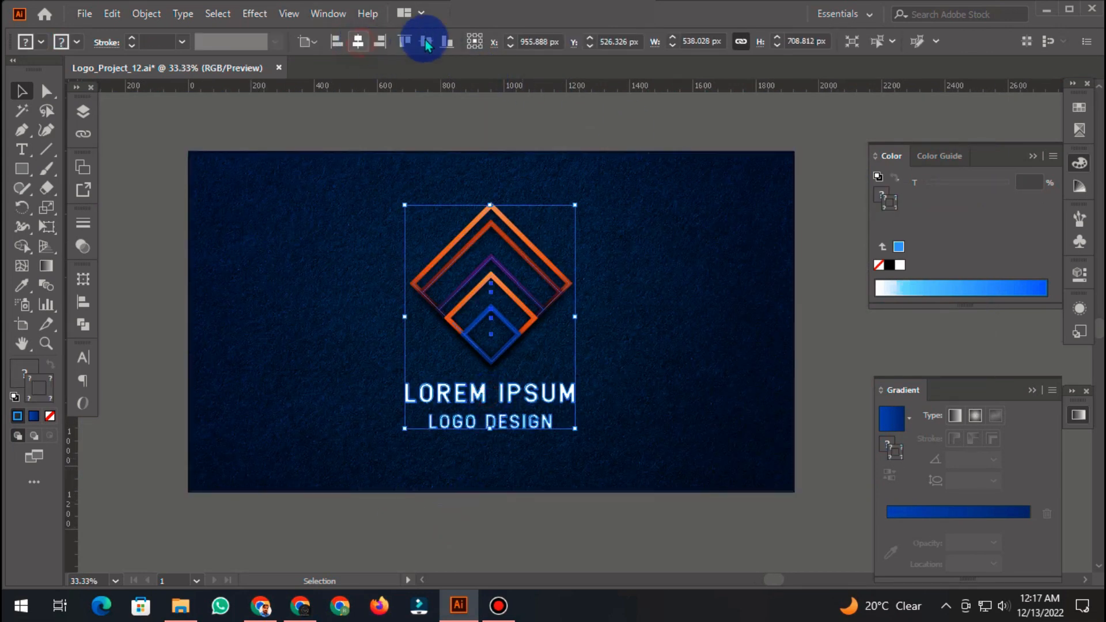
drag(490, 428, 496, 460)
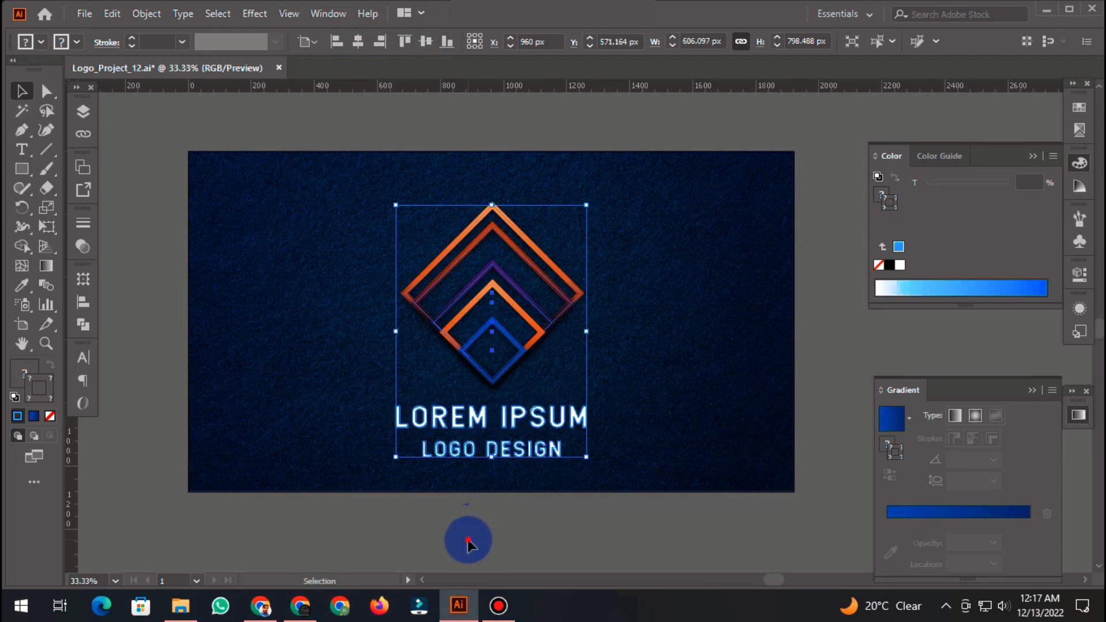
click(468, 542)
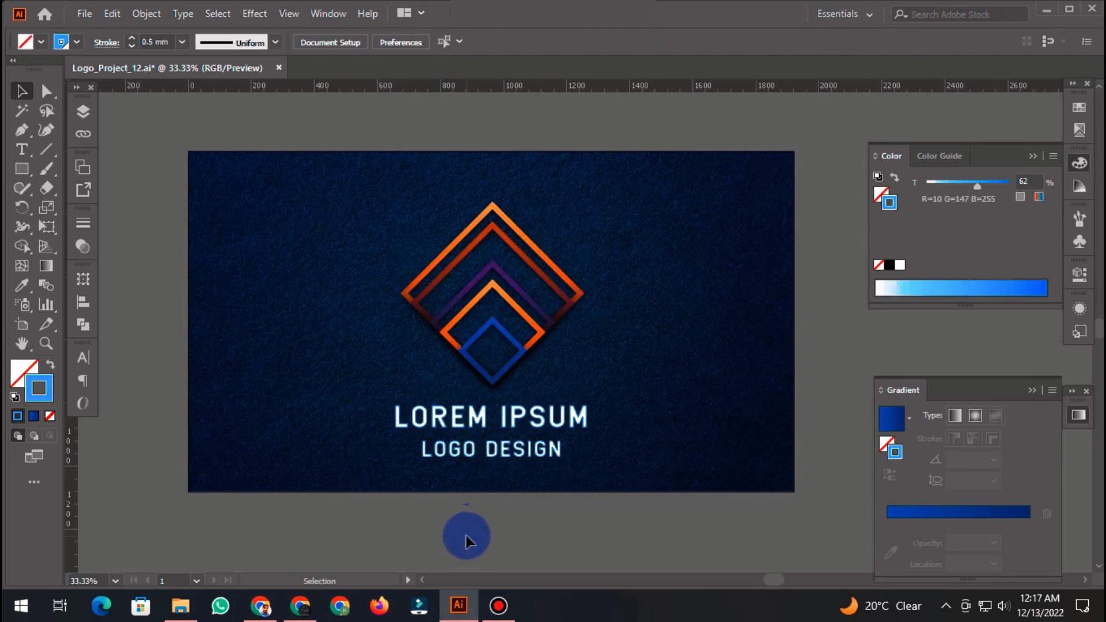